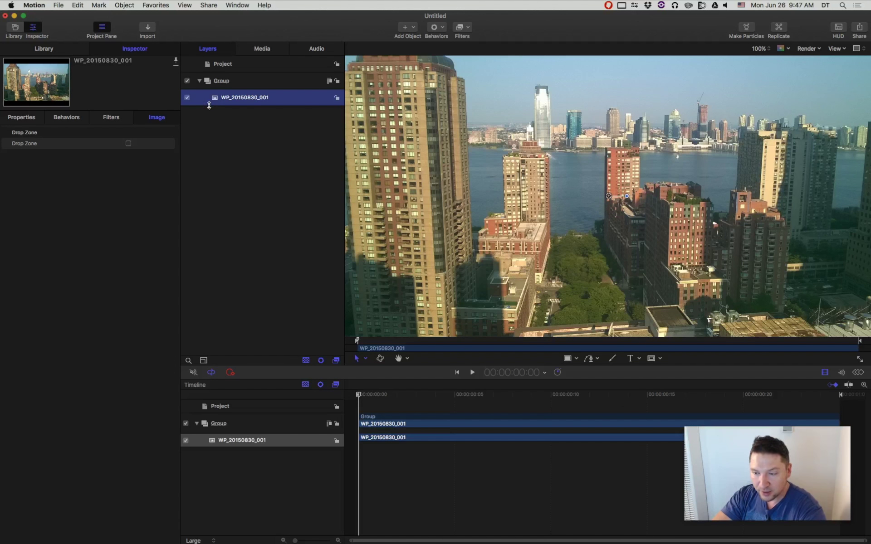
Move the WP_20150830_001 image layer out into a new group and back into the original Group
drag(214, 100, 231, 222)
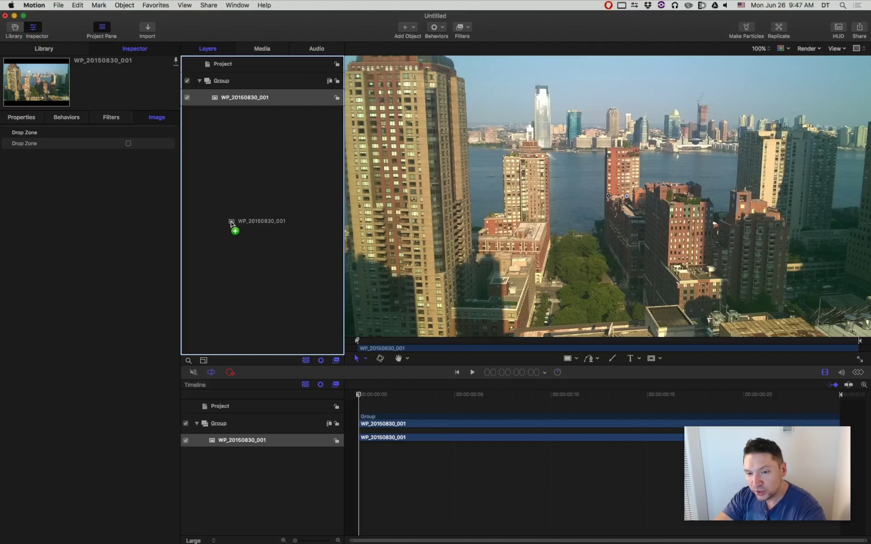
drag(231, 222, 230, 222)
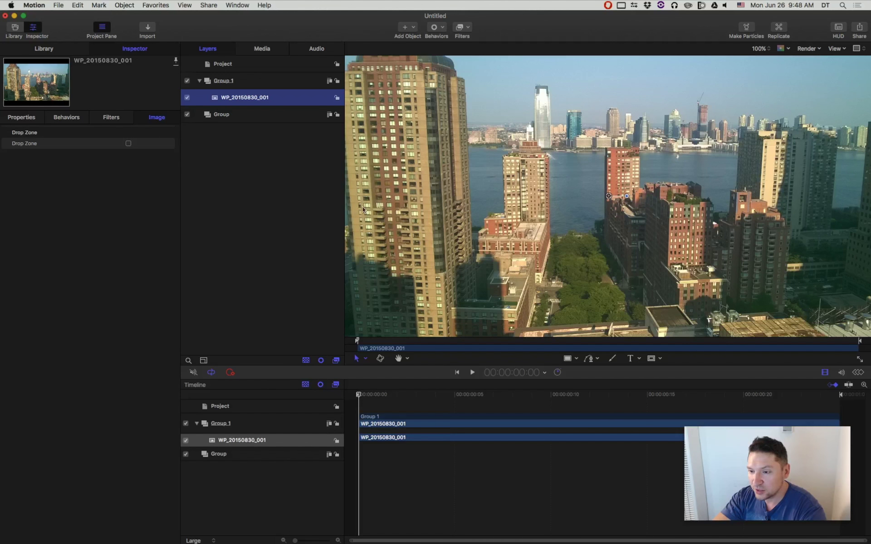
click(254, 147)
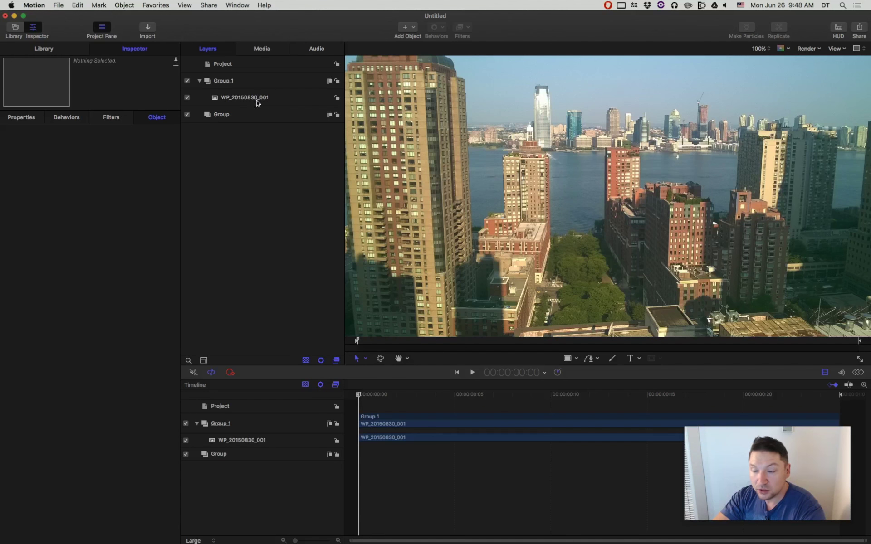
drag(222, 98, 241, 80)
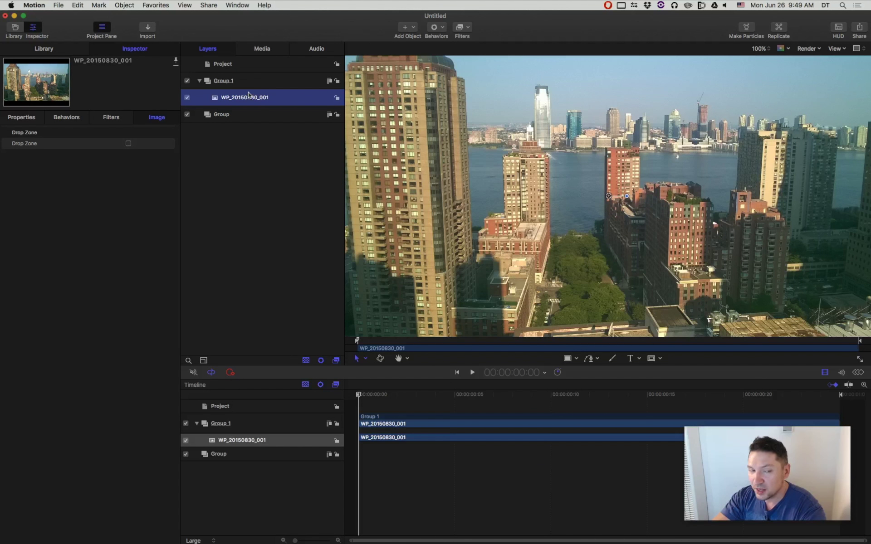
drag(229, 103, 231, 116)
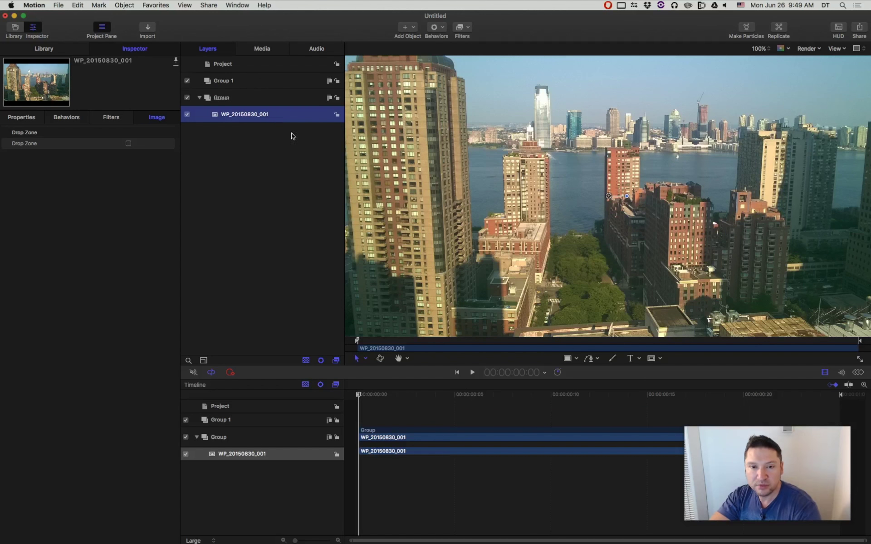
Delete the empty Group 1 and the WP_20150830_001 image layer inside Group
click(214, 83)
key(Delete)
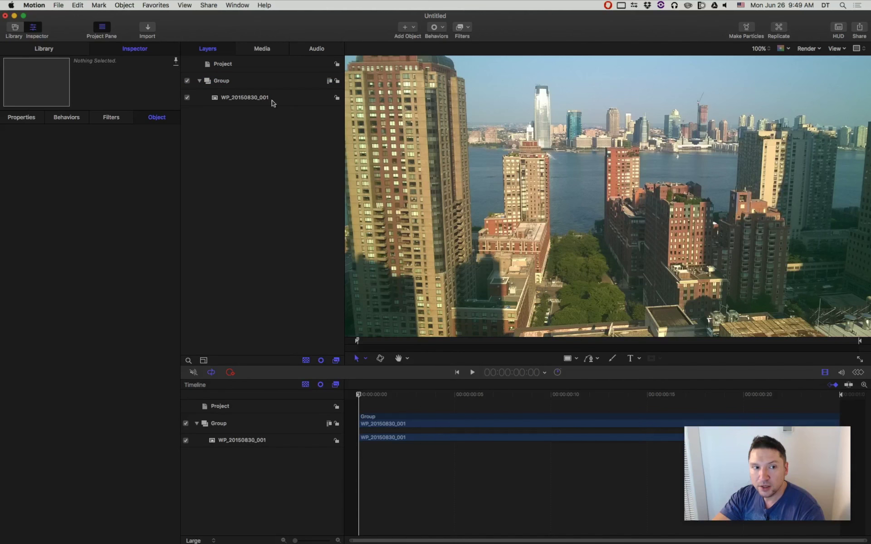
click(236, 98)
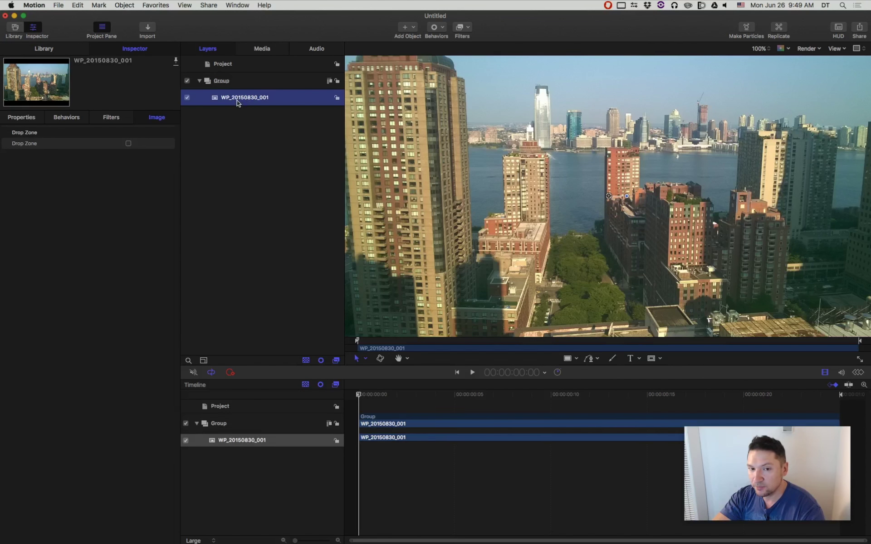
key(Delete)
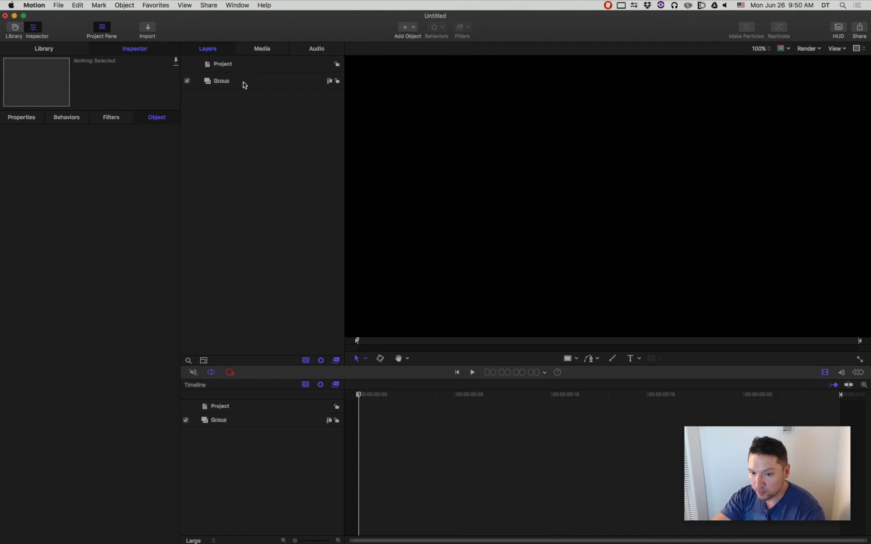
Place the image file WP_20150830_001.jpg on the canvas and reposition it near the canvas centre
drag(378, 170, 271, 82)
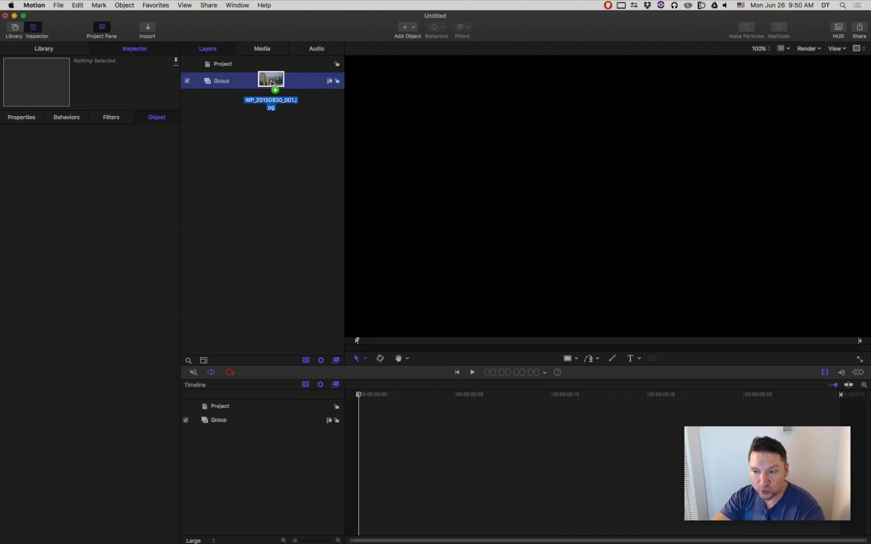
drag(271, 82, 653, 191)
mouse_move(625, 194)
mouse_down()
mouse_move(606, 191)
mouse_move(611, 205)
mouse_move(612, 193)
mouse_move(569, 175)
mouse_move(548, 153)
mouse_move(540, 177)
mouse_move(556, 178)
mouse_move(580, 202)
mouse_move(611, 196)
mouse_up()
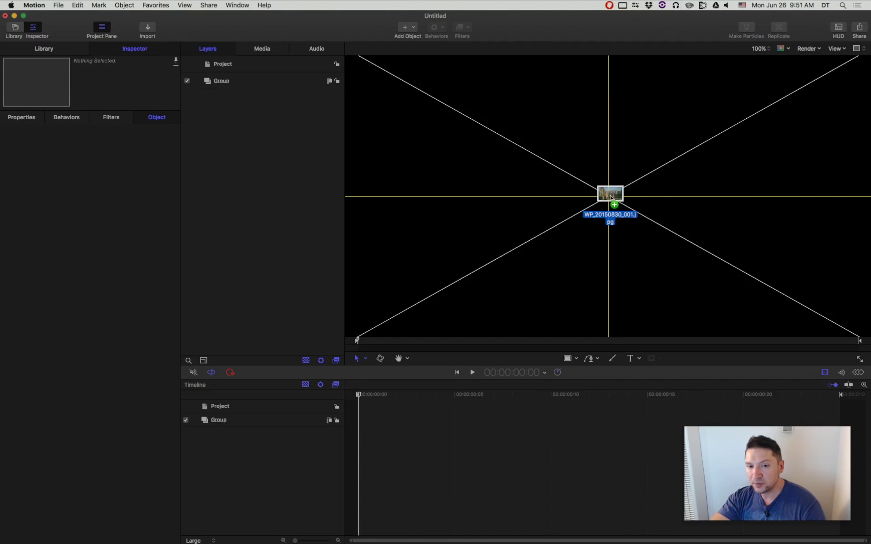
mouse_move(611, 197)
mouse_down()
mouse_move(609, 170)
mouse_move(609, 190)
mouse_move(594, 191)
mouse_up()
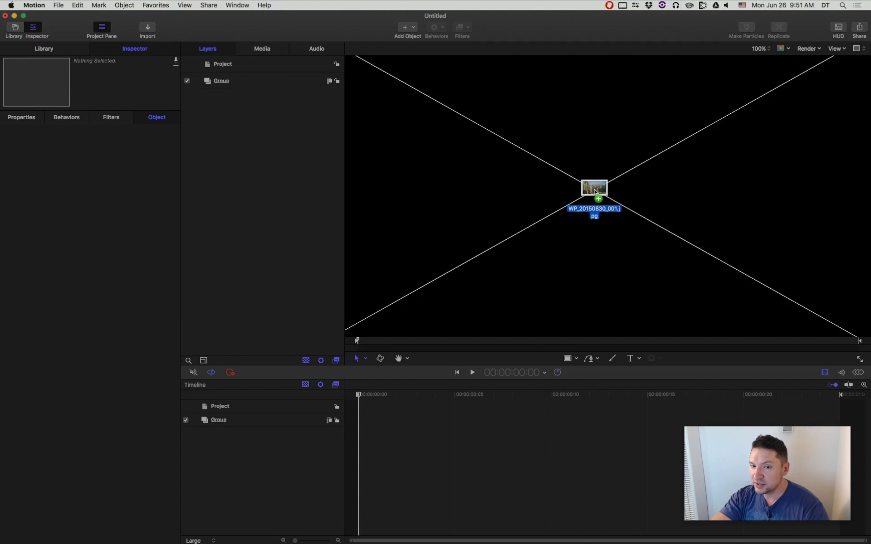
drag(594, 191, 608, 200)
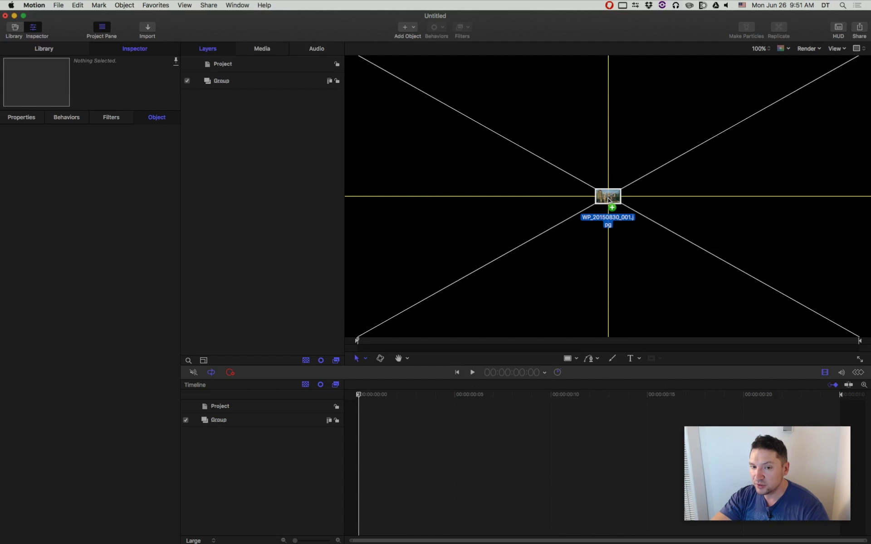
drag(608, 200, 540, 145)
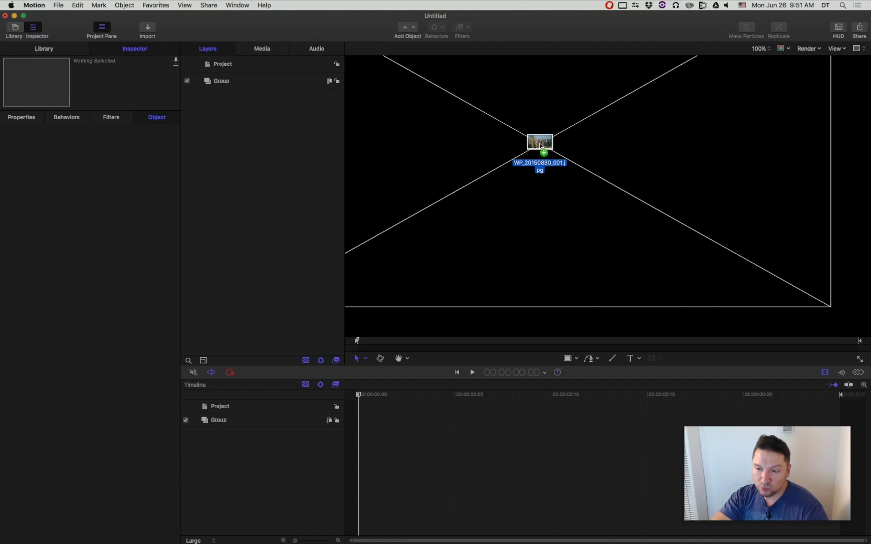
drag(540, 144, 244, 184)
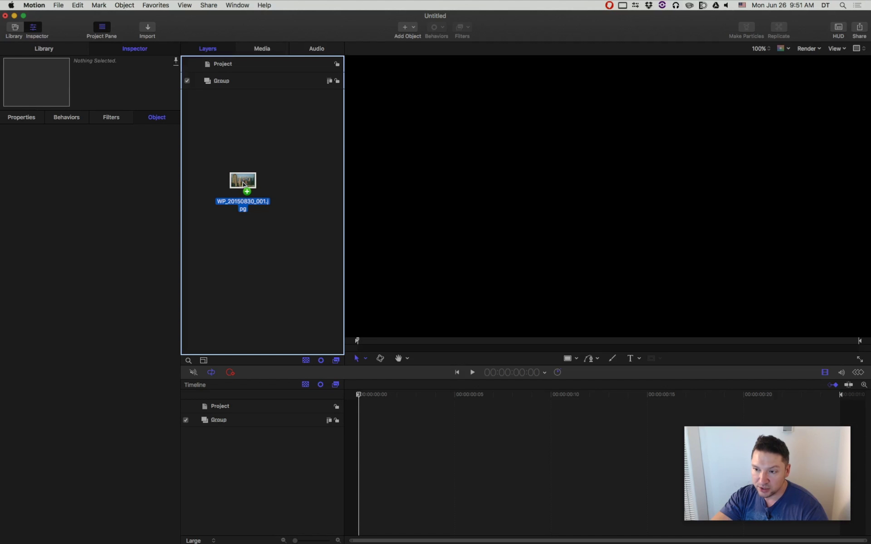
drag(244, 184, 494, 127)
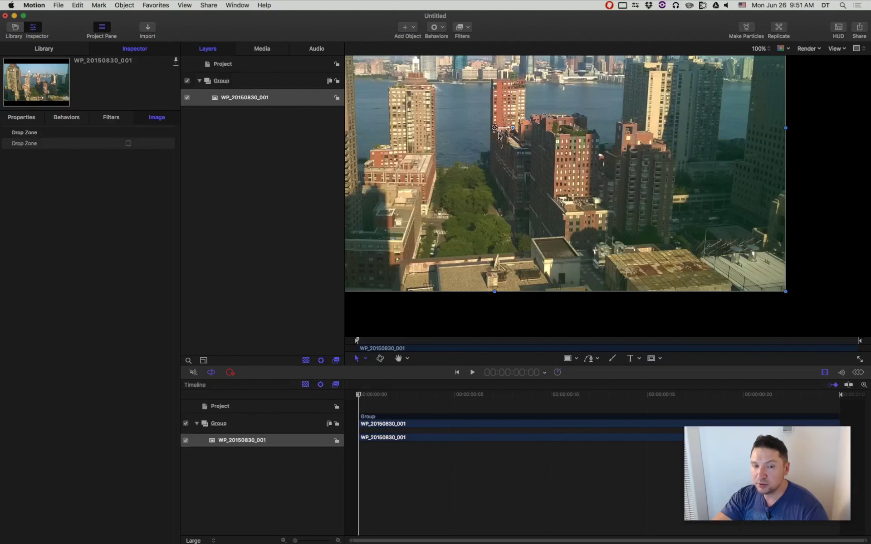
drag(500, 166, 608, 235)
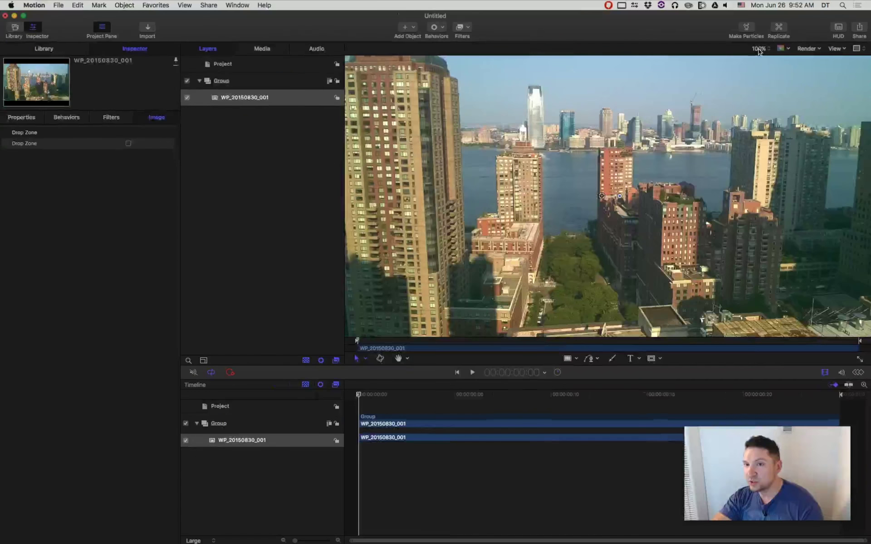
Set the canvas zoom to Fit and check the image with and without its selection outline
click(739, 46)
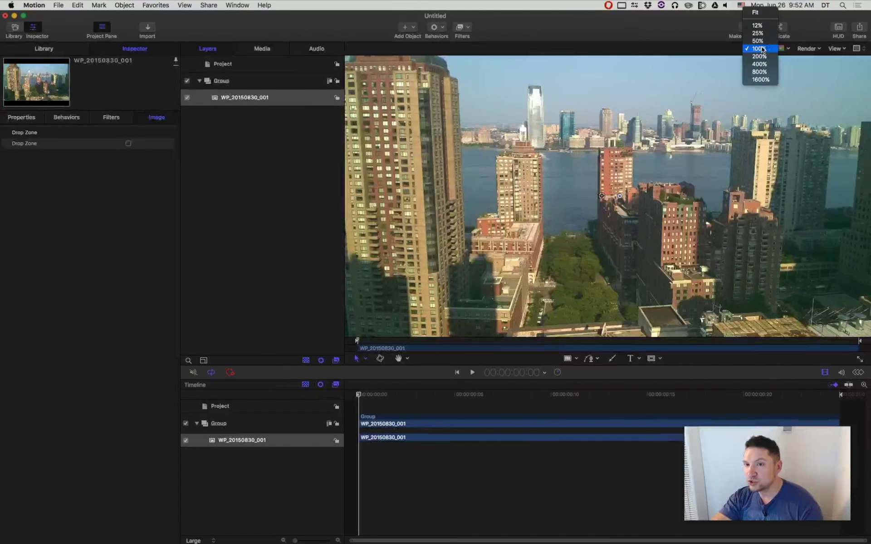
click(765, 14)
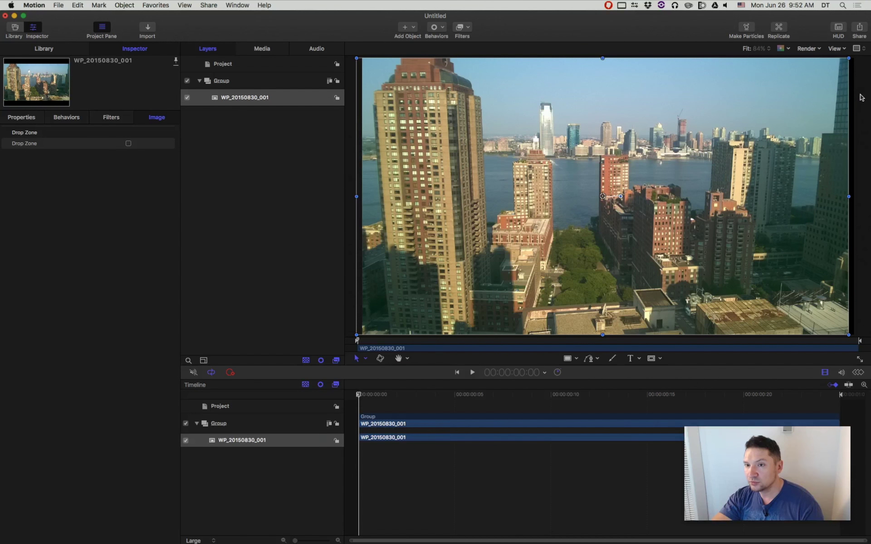
click(861, 98)
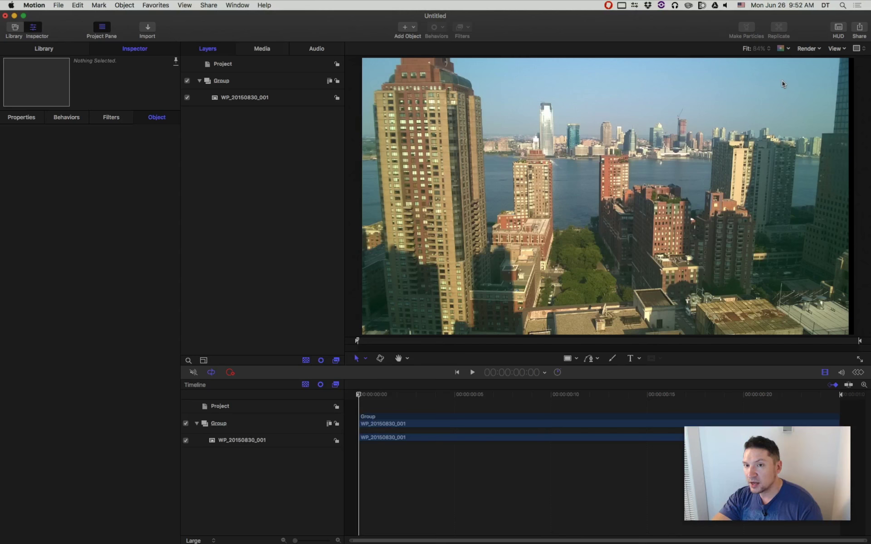
click(730, 86)
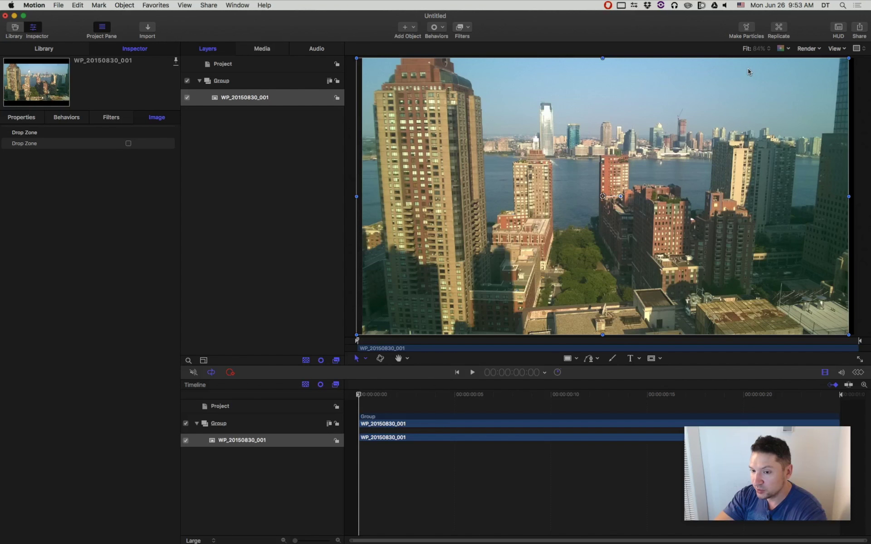
Examine the canvas at different magnifications by zooming in and out in steps between 33% and 100%
key(super+minus)
key(super+minus)
key(super+minus)
key(super+equal)
key(super+equal)
key(super+equal)
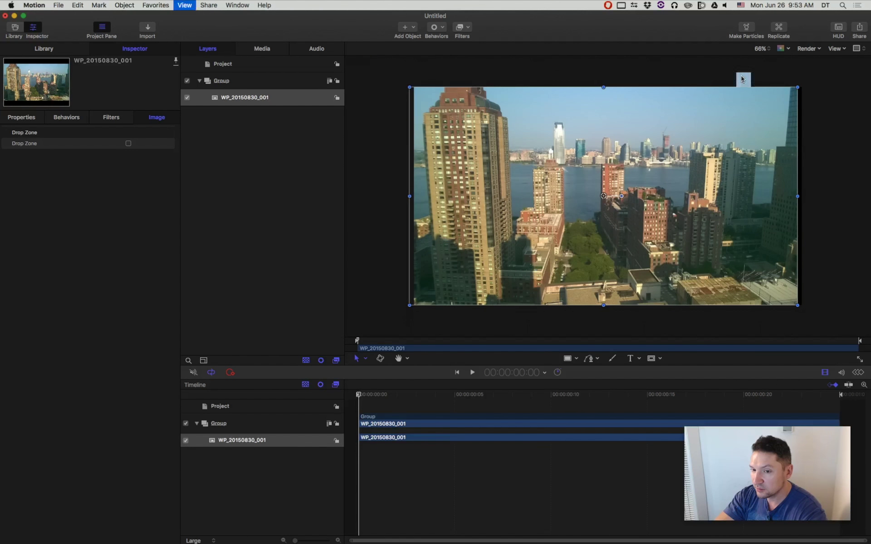
key(super+minus)
key(super+minus)
click(803, 134)
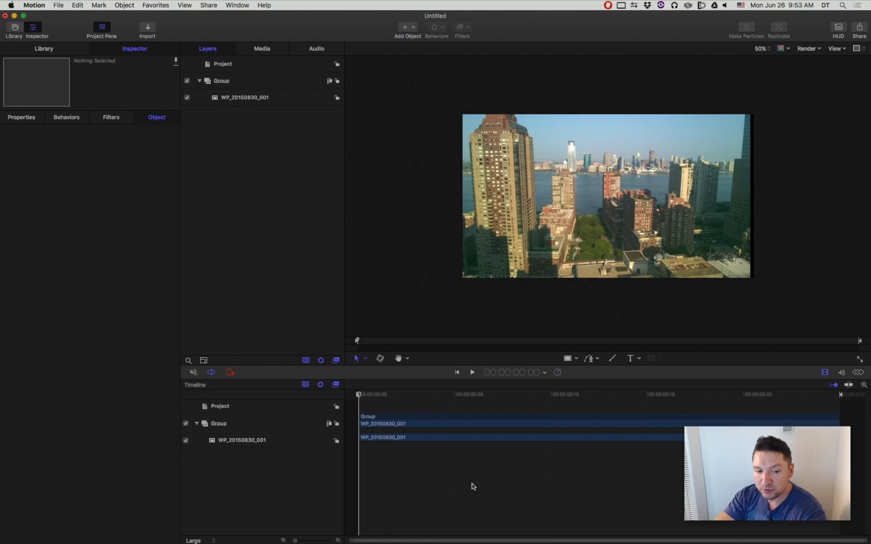
key(super+minus)
key(super+equal)
key(super+equal)
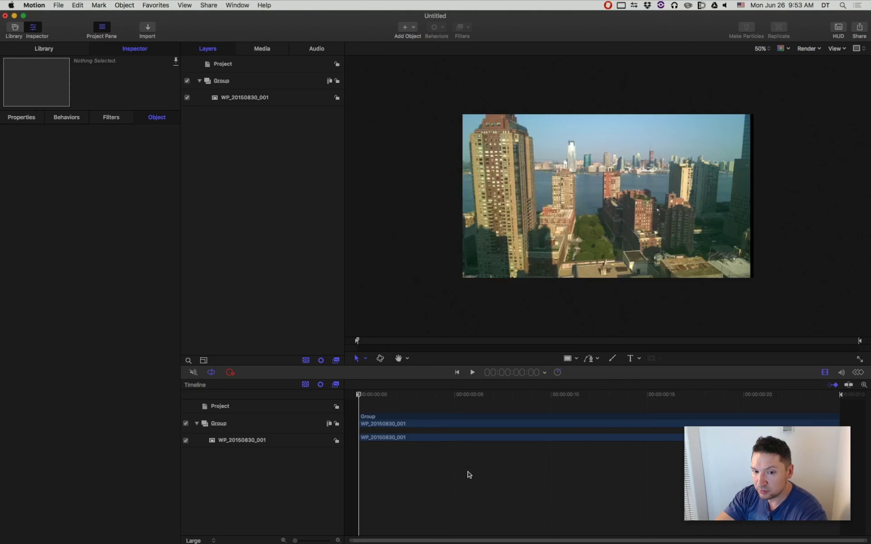
key(super+minus)
key(super+minus)
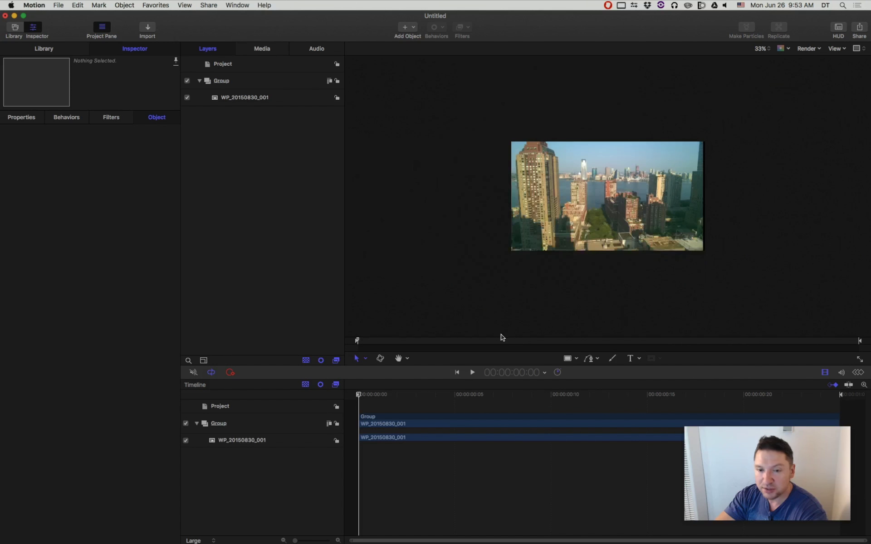
key(super+equal)
key(super+equal)
key(super+equal)
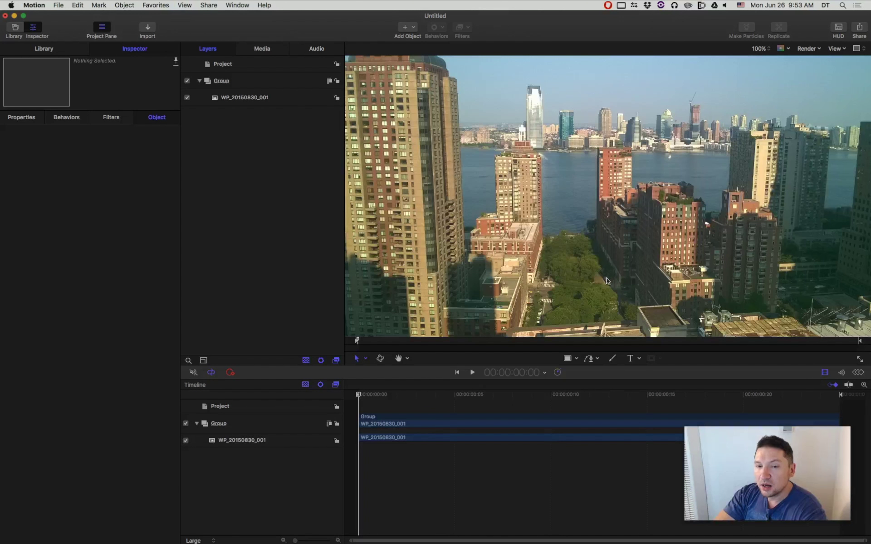
key(super+minus)
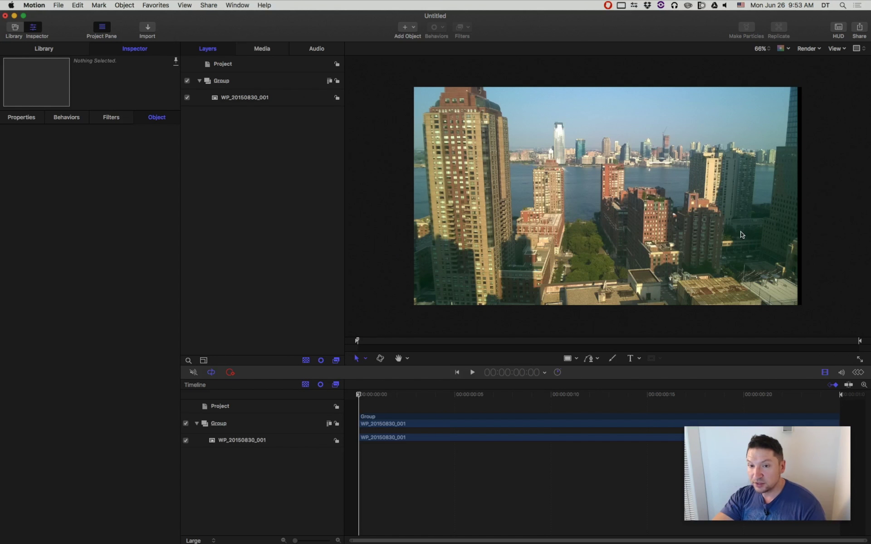
Fit the project's duration in the timeline and compare the canvas at neighbouring zoom levels such as 50% and 66%
key(shift+z)
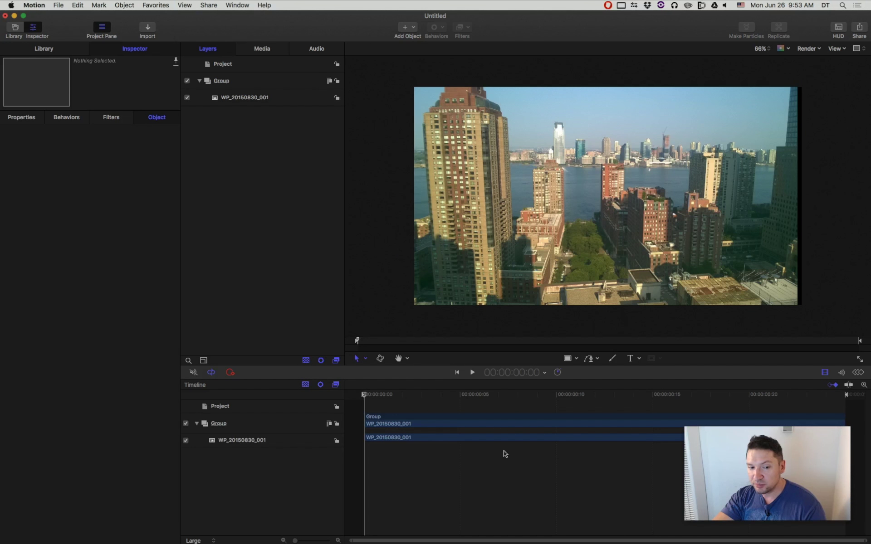
key(super+minus)
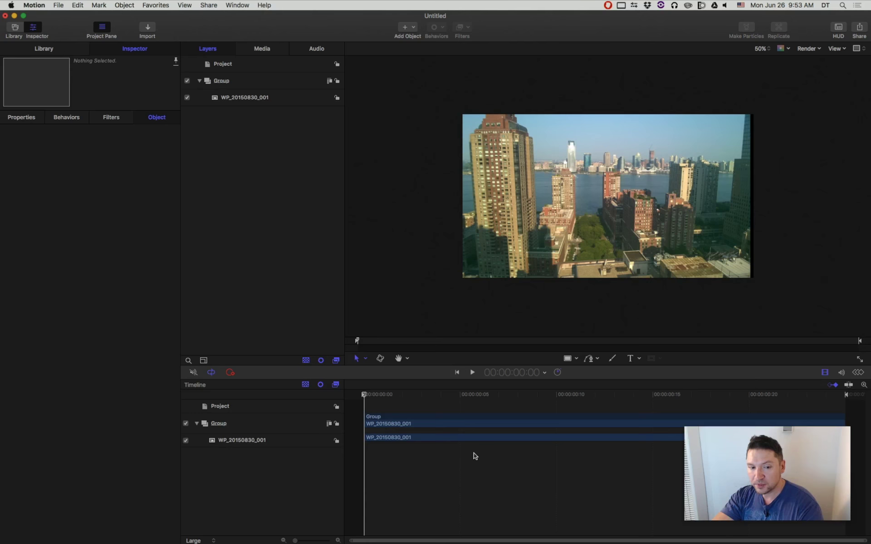
key(super+equal)
key(super+equal)
key(super+minus)
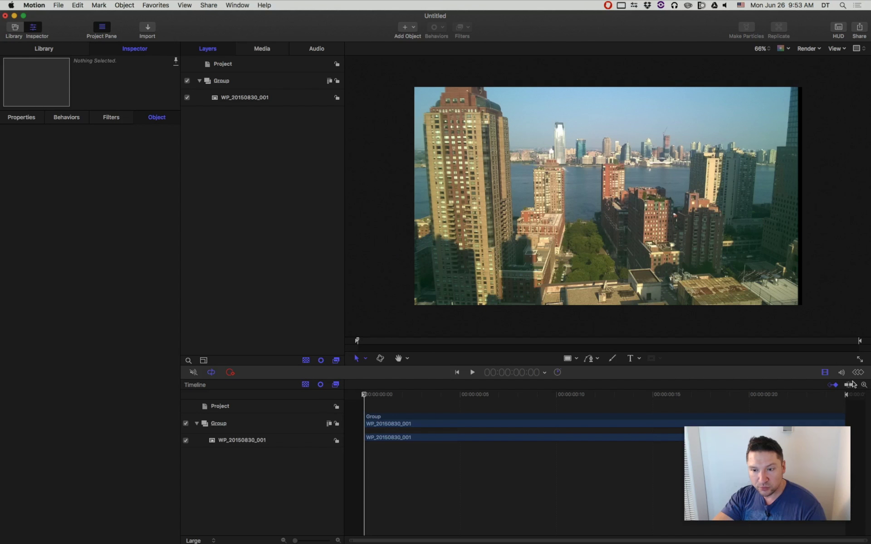
key(super+equal)
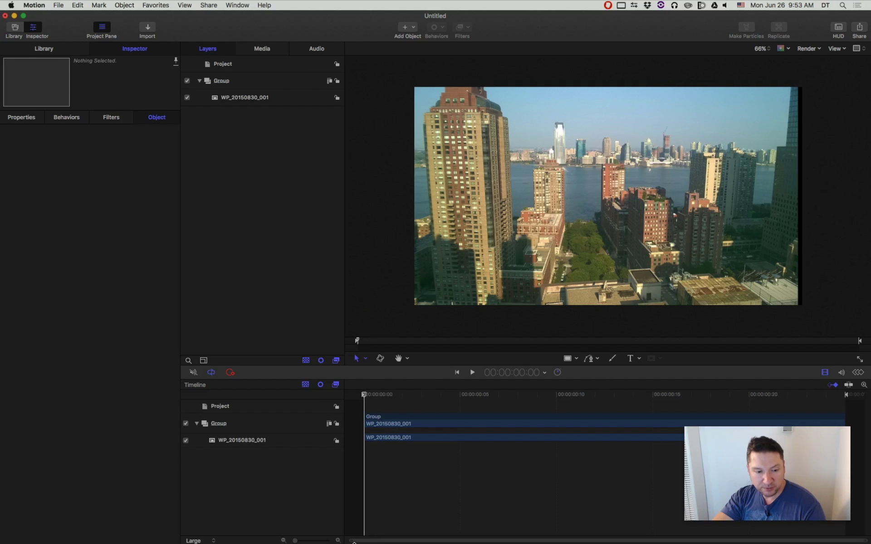
Fit the whole canvas to the window, check the preset zoom levels, and return the canvas to 100% zoom
mouse_move(835, 441)
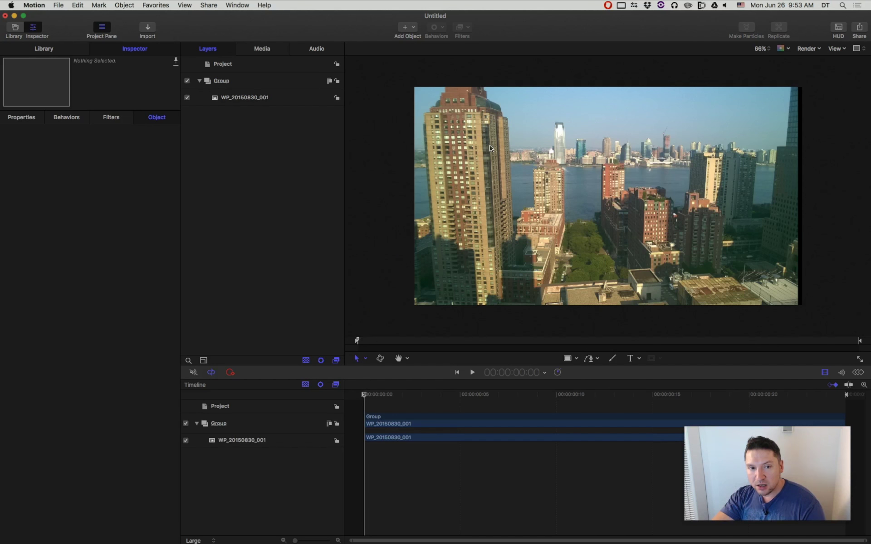
key(shift+z)
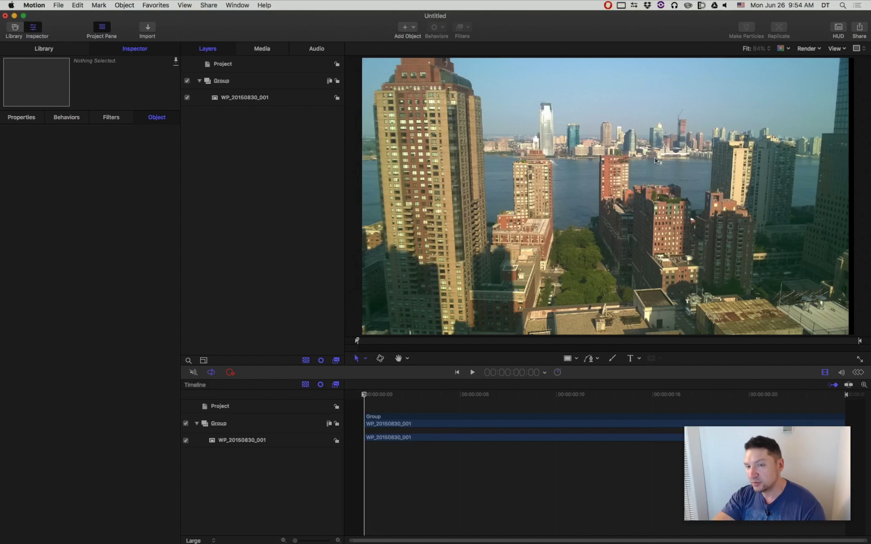
click(756, 49)
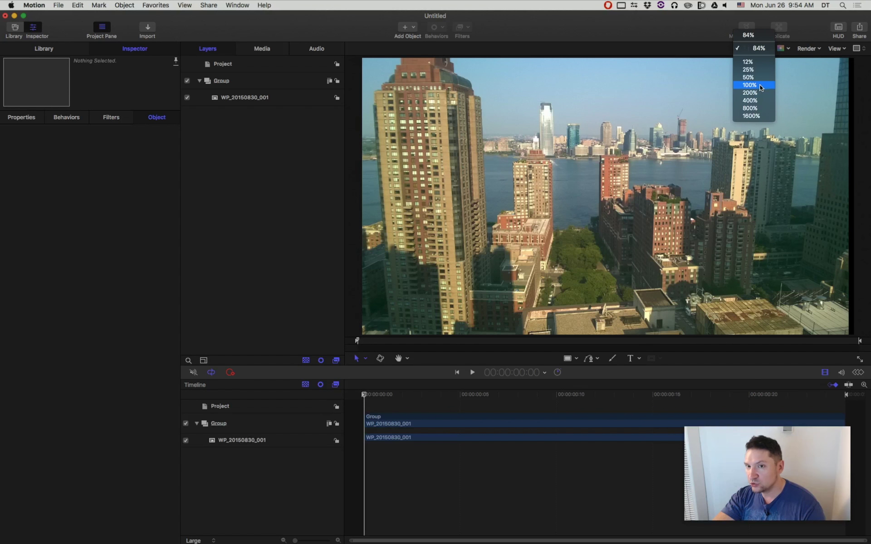
click(701, 78)
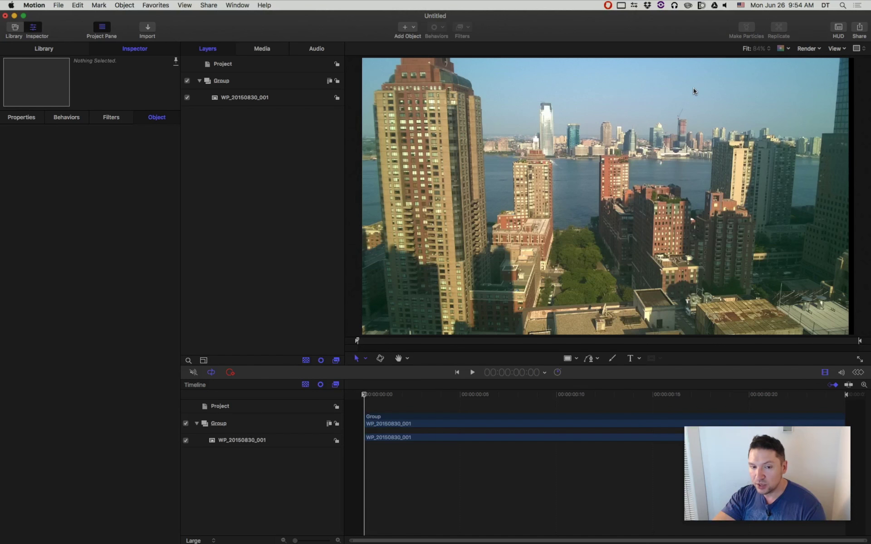
key(alt+z)
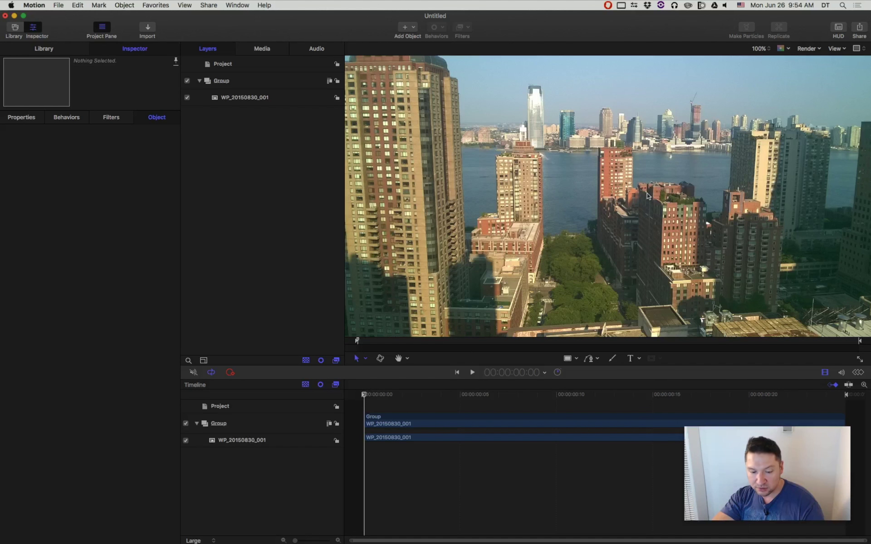
click(740, 5)
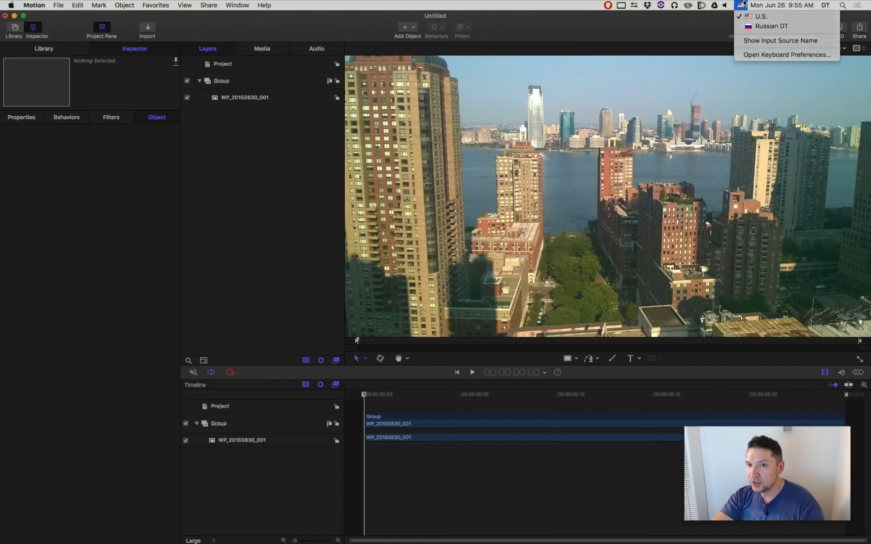
click(744, 3)
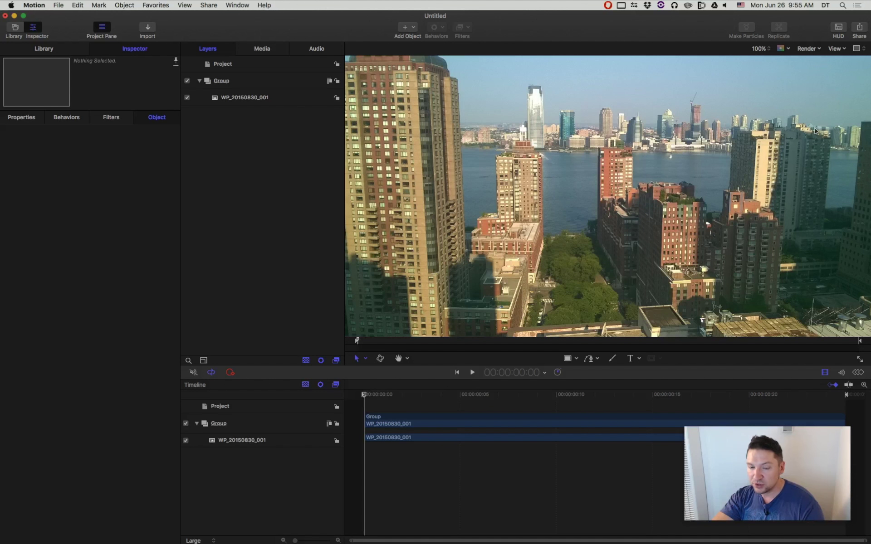
key(super+space)
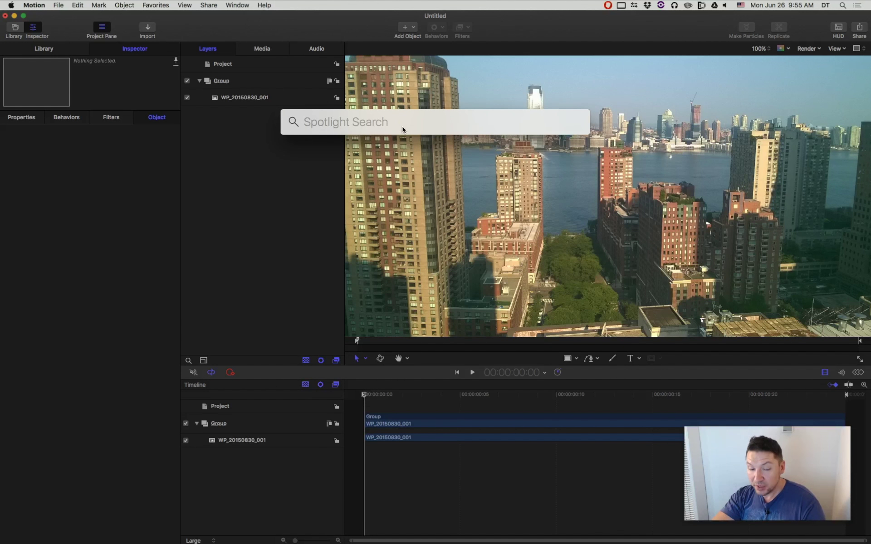
key(Escape)
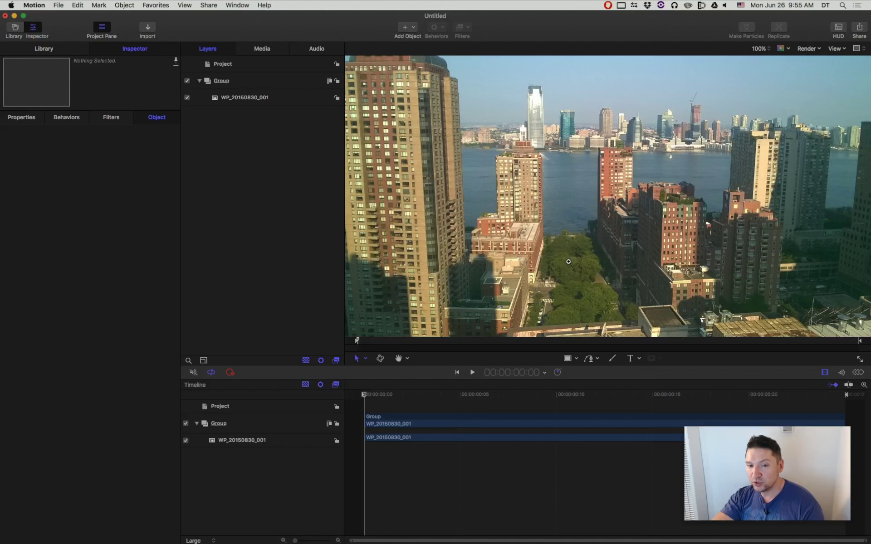
Examine the canvas by zooming freely around different points between about 70% and 191%, and fit it back to the window
scroll(531, 249, down, 3)
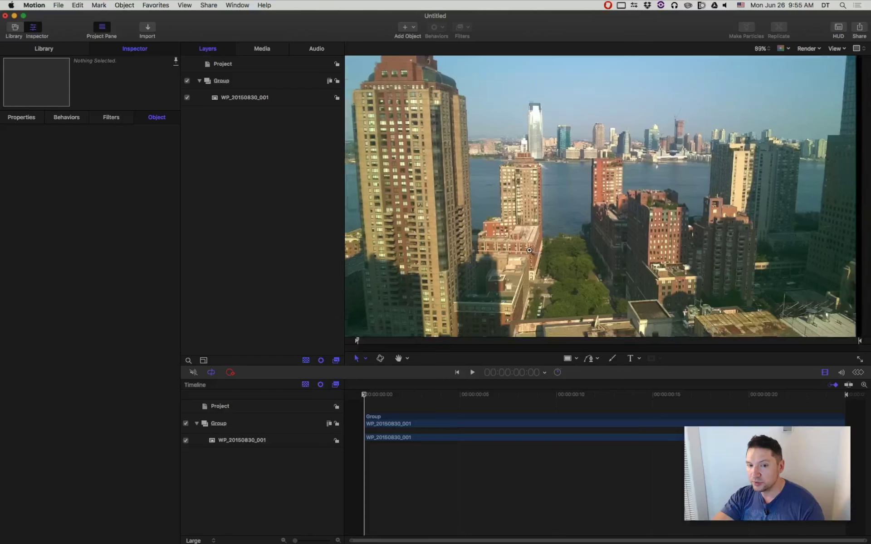
scroll(816, 237, down, 2)
scroll(807, 235, down, 2)
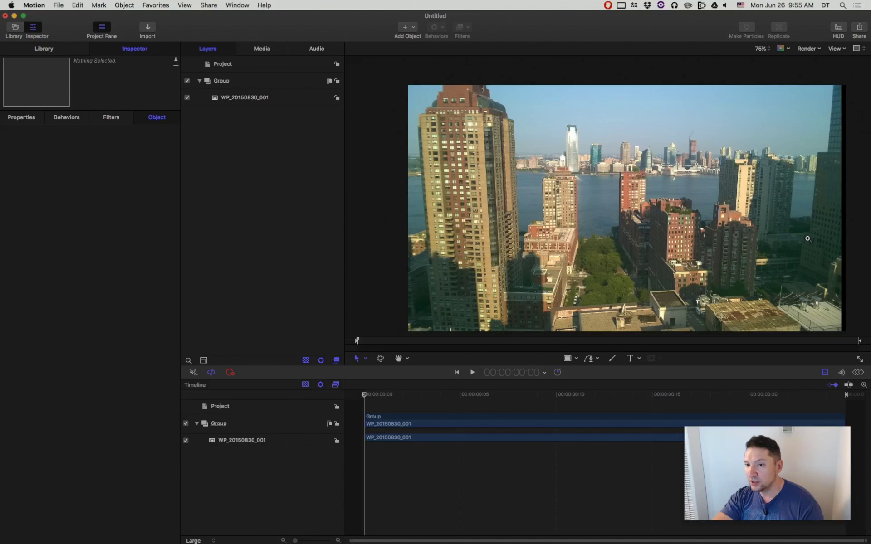
scroll(812, 316, down, 1)
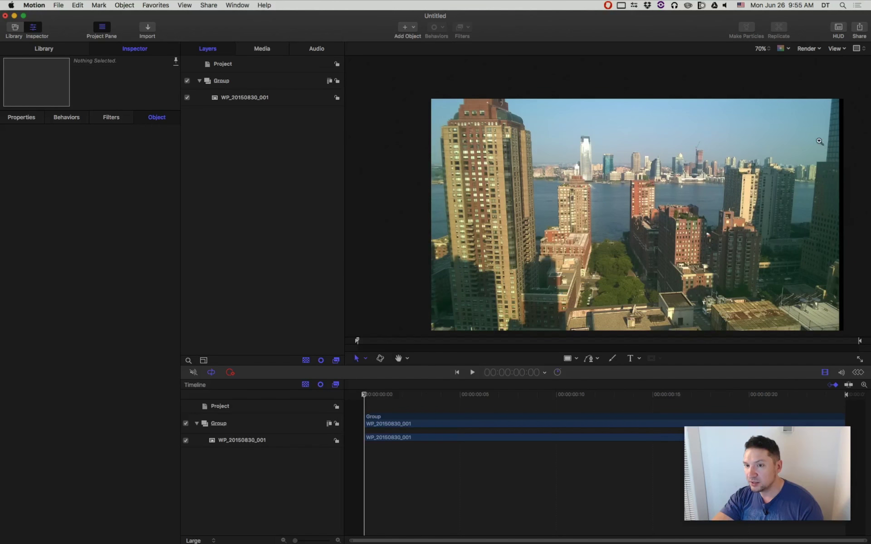
scroll(807, 121, up, 6)
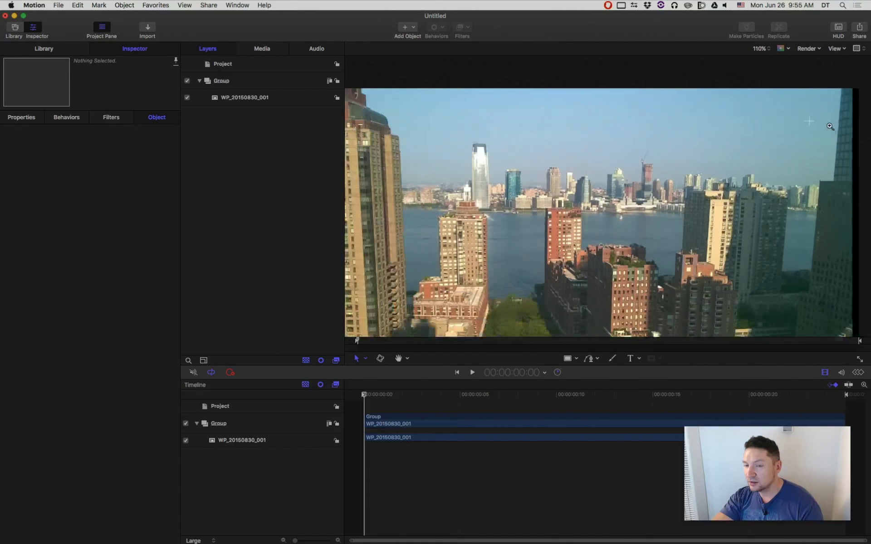
scroll(809, 121, down, 2)
scroll(434, 319, up, 3)
scroll(466, 320, down, 5)
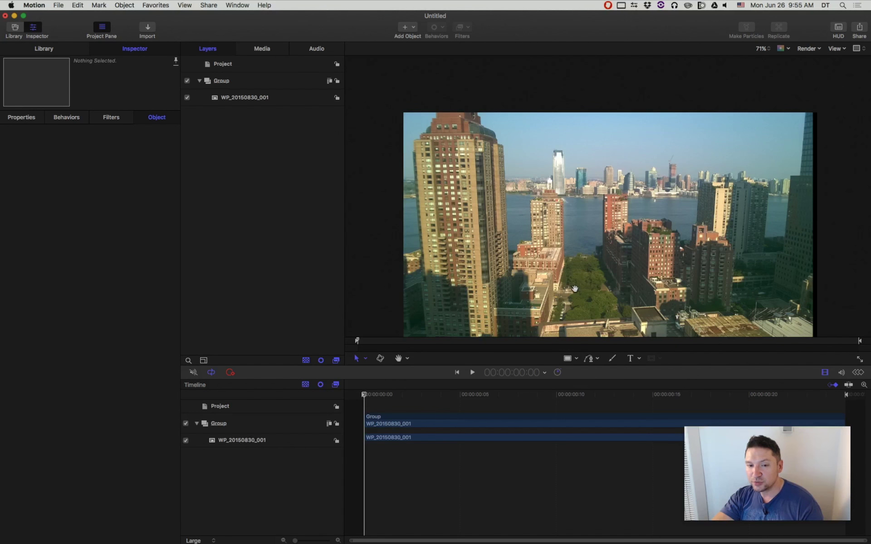
key(shift+z)
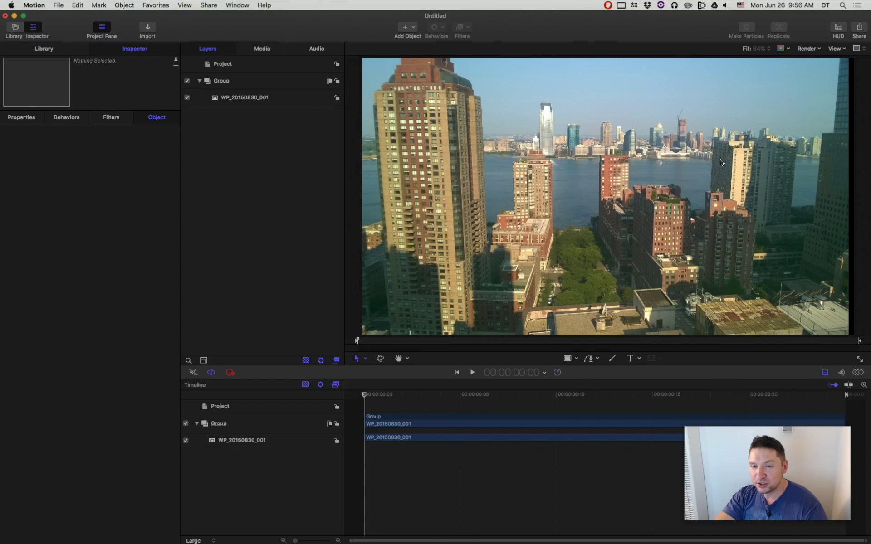
drag(796, 99, 848, 151)
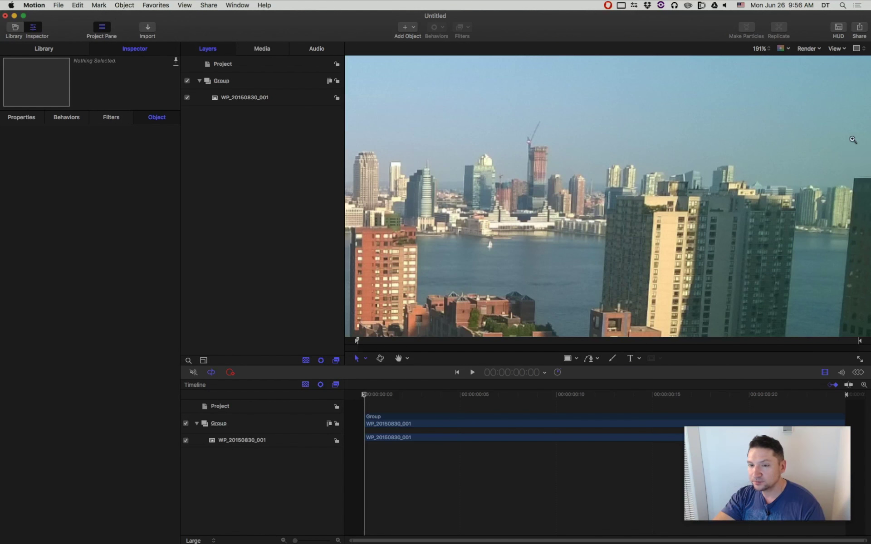
key(shift+z)
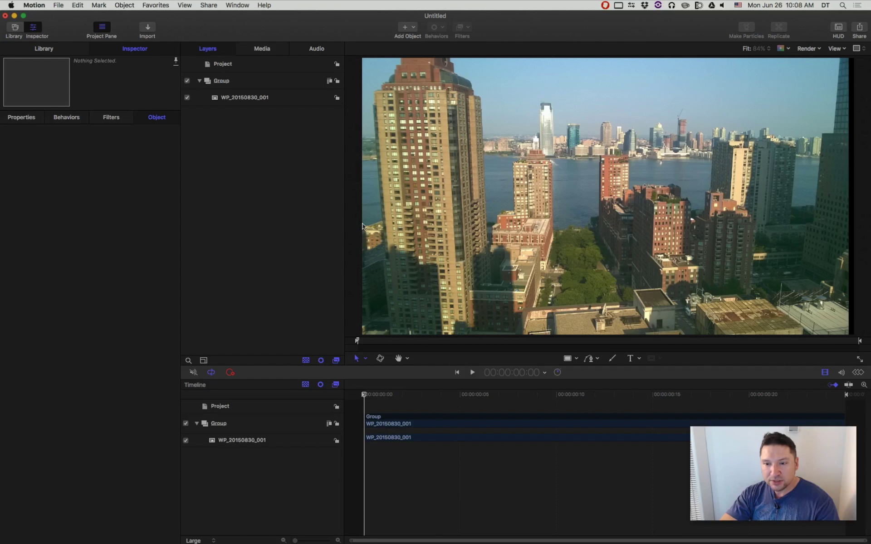
Move the WP_20150830_001 image slightly up and to the left on the canvas and deselect it to check the uncovered edges
click(643, 181)
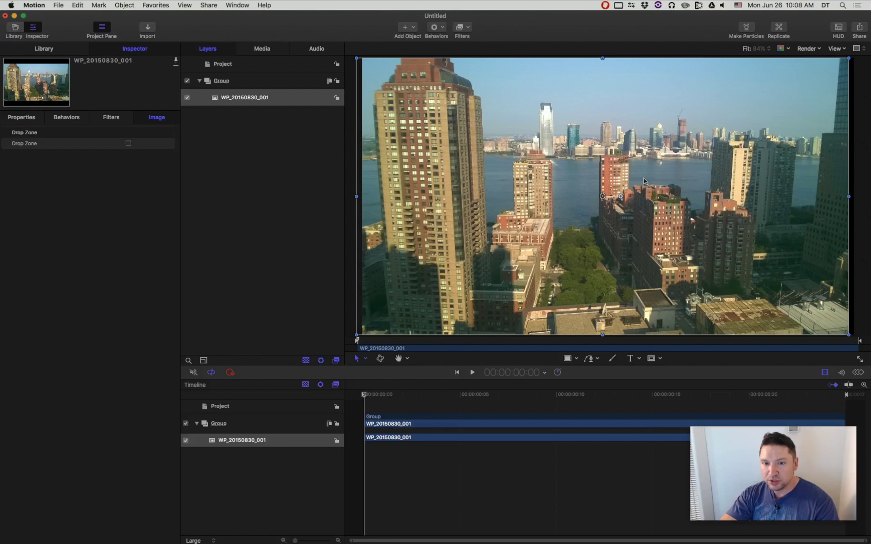
drag(701, 216, 676, 193)
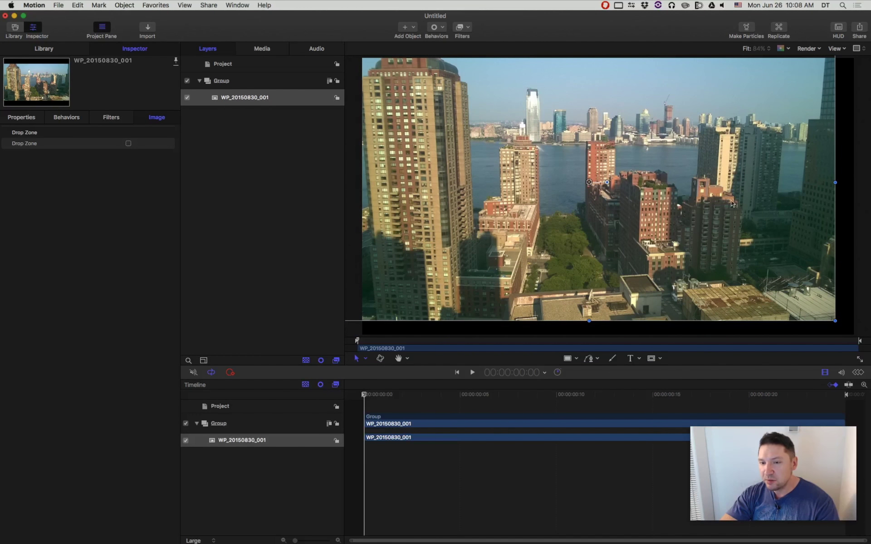
click(856, 192)
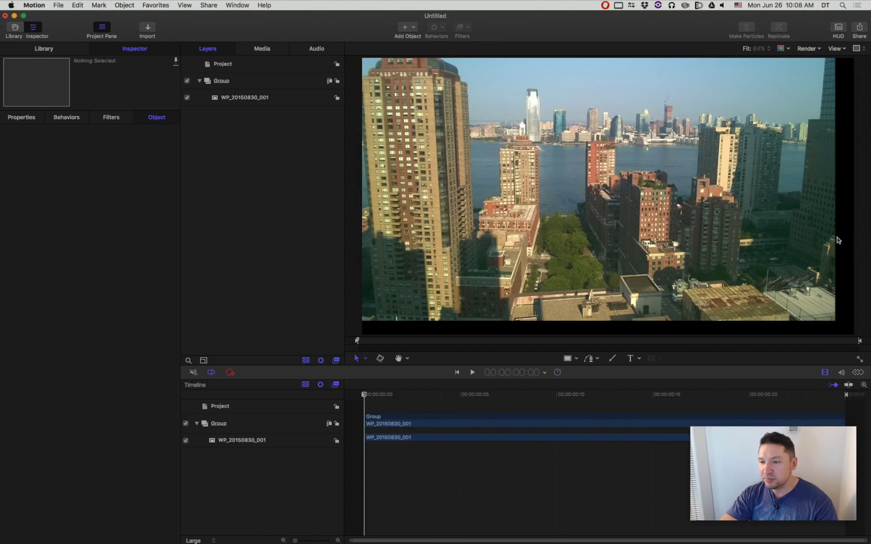
Select the shifted image and try to centre it with the Align Horizontal Centers command
click(704, 186)
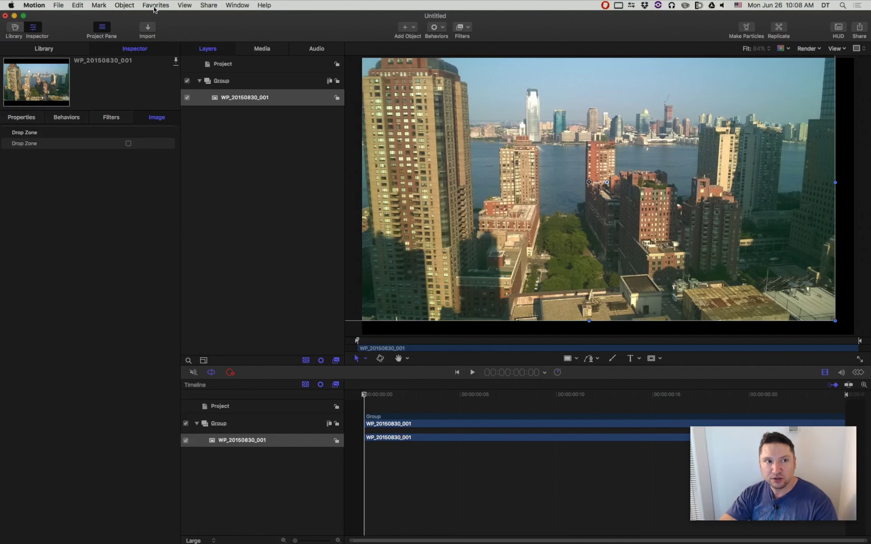
click(131, 5)
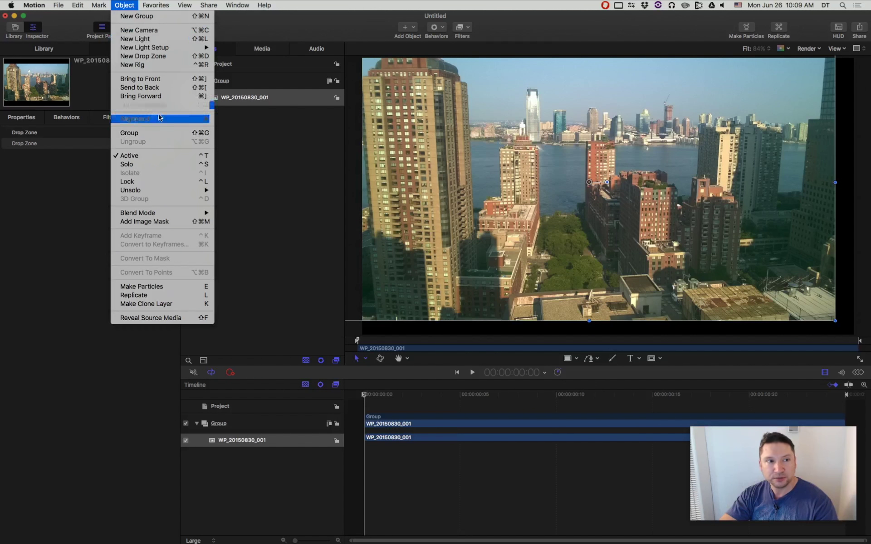
mouse_move(166, 122)
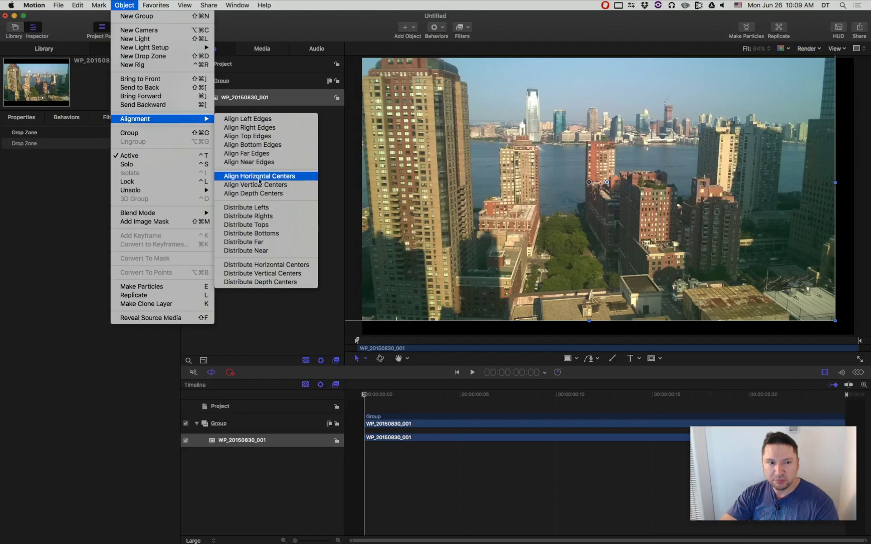
click(243, 178)
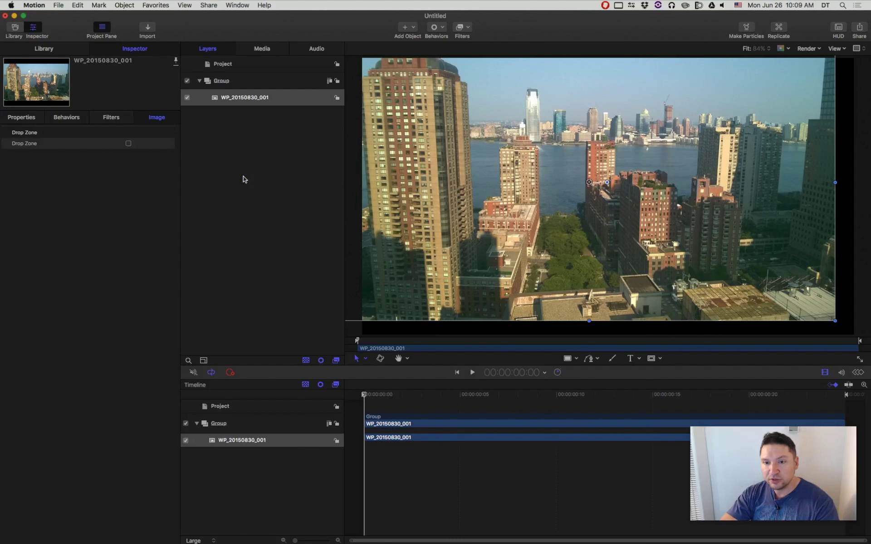
click(124, 5)
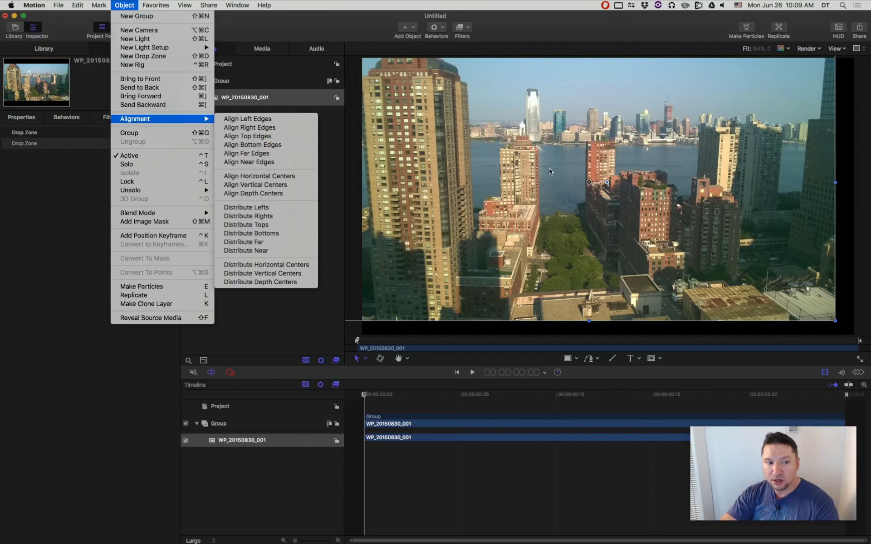
click(536, 161)
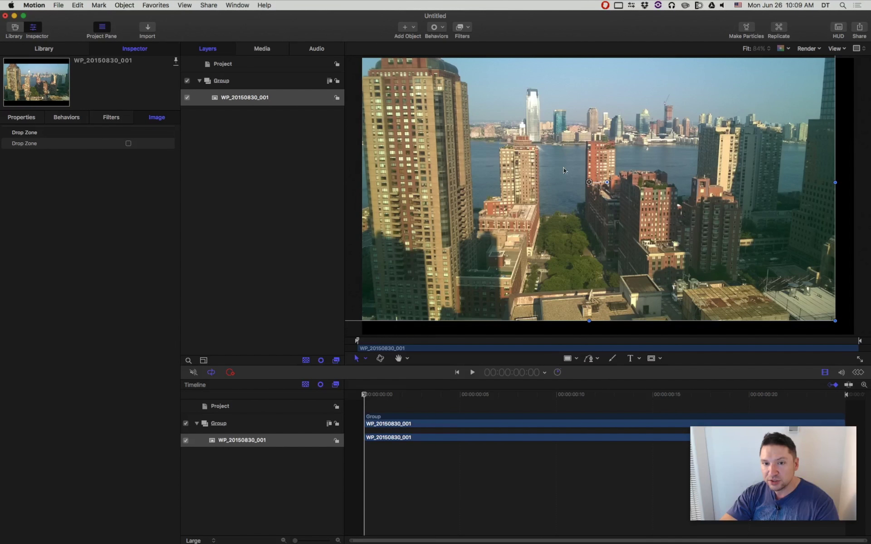
Move the image to the canvas centre using the alignment guides and show its transform properties
drag(573, 172, 590, 187)
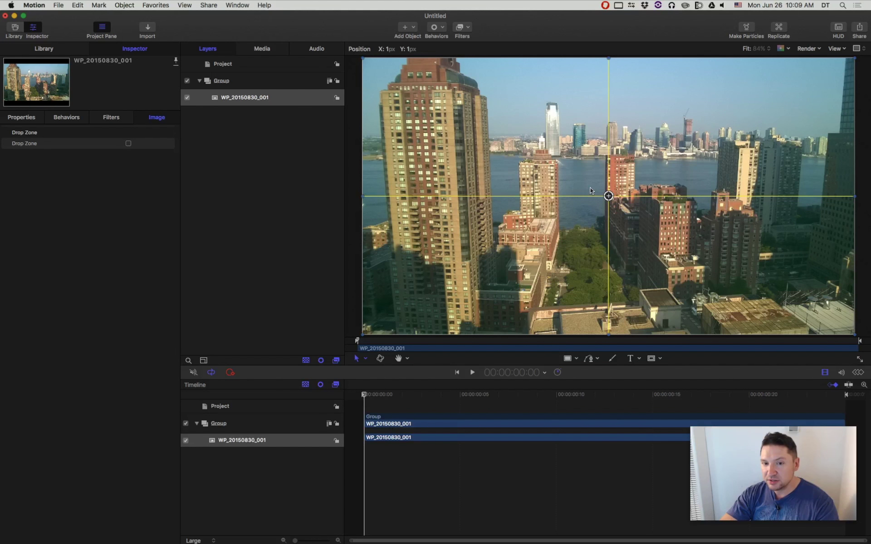
drag(591, 190, 590, 191)
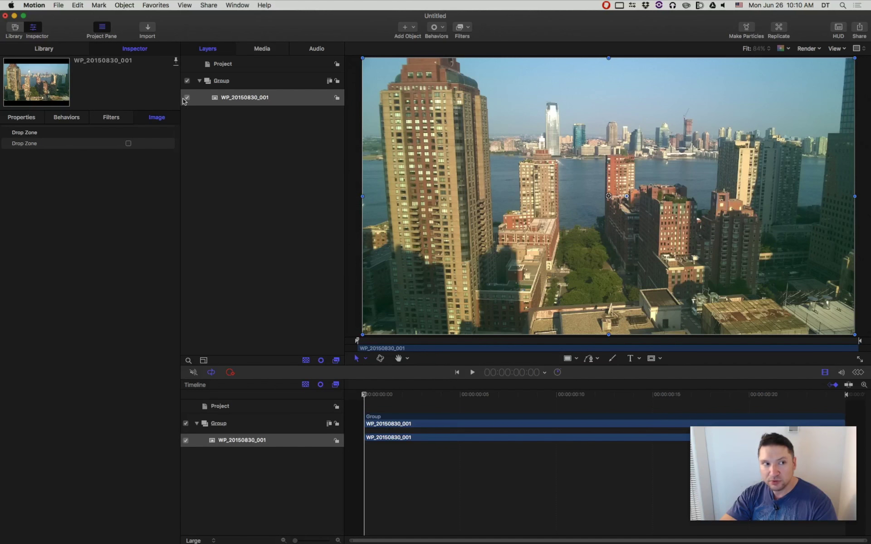
click(28, 117)
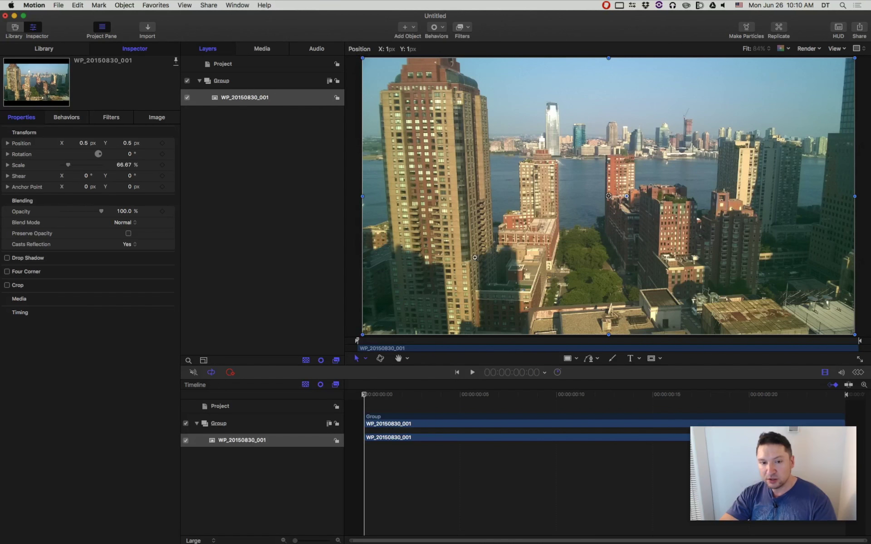
Zoom the canvas out to 50%, try resizing the image from its lower-left corner twice, and undo each resize
key(super+minus)
drag(408, 306, 437, 297)
key(super+z)
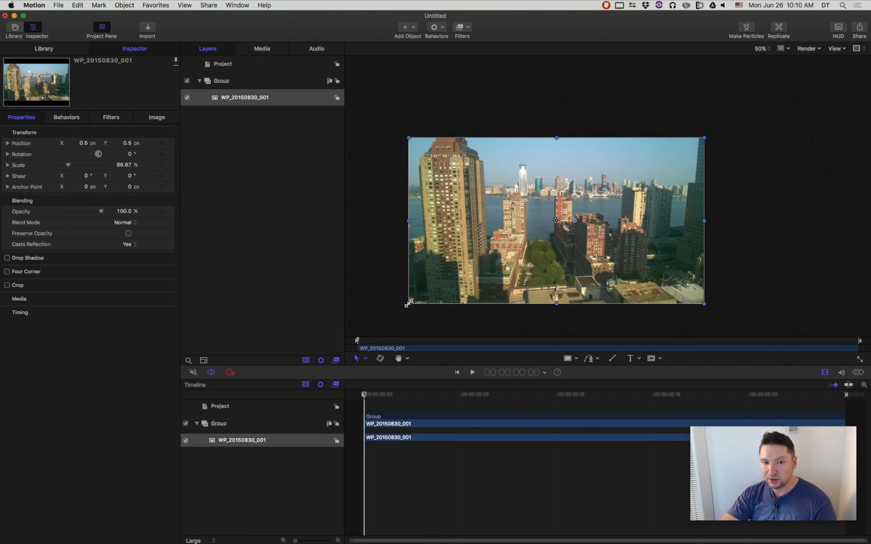
drag(408, 304, 419, 273)
key(super+z)
Narrow the image from its left edge, shrink it from its lower-left corner, and undo both resizes
drag(408, 221, 500, 217)
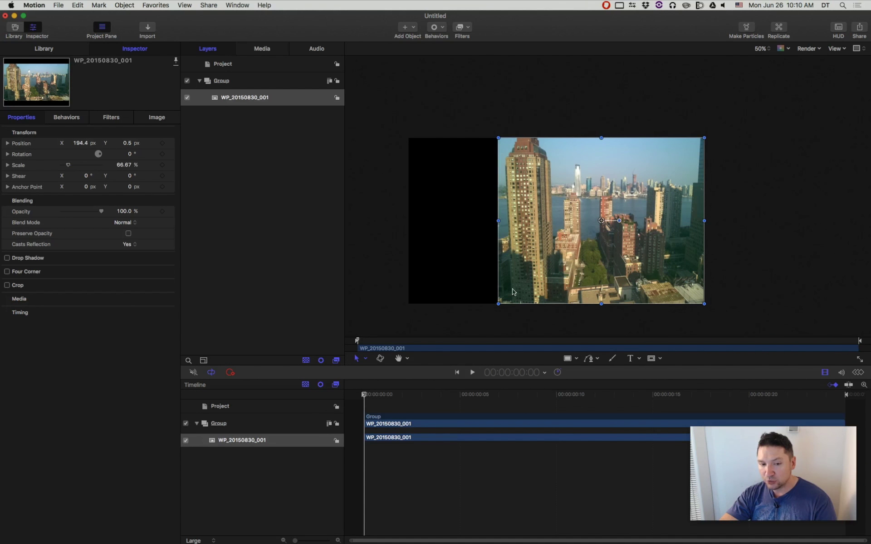
drag(498, 303, 527, 264)
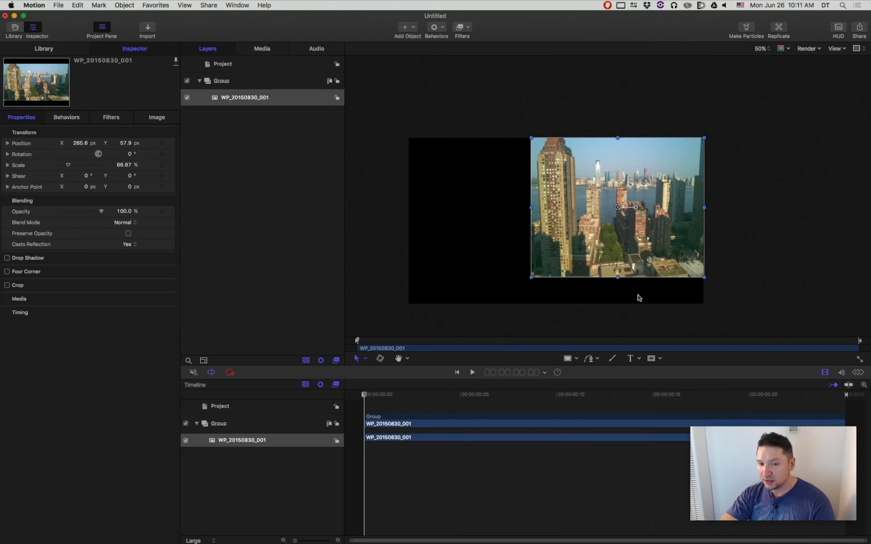
key(super+z)
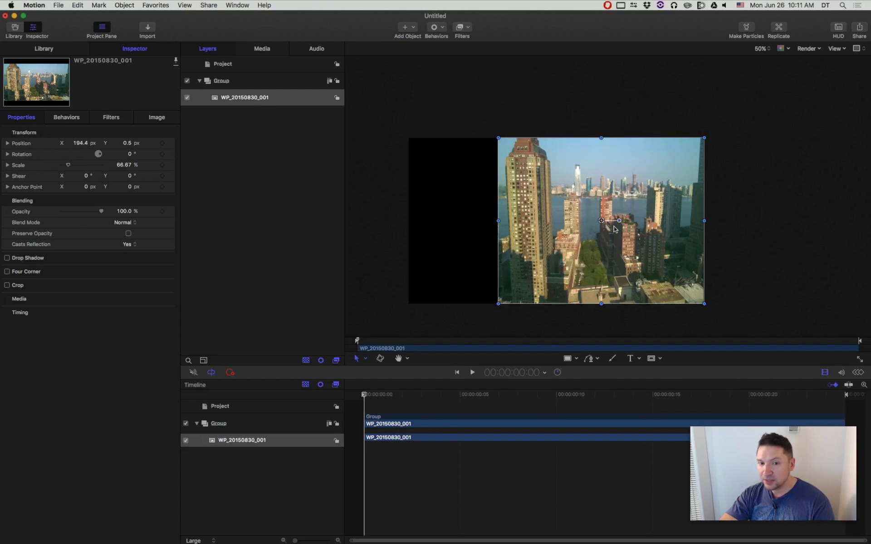
key(super+z)
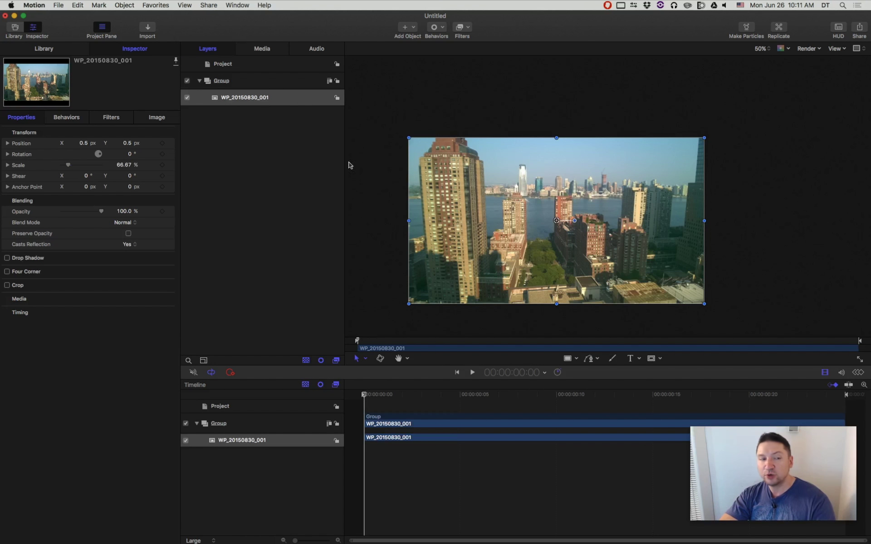
Examine the image's Position, Rotation, Scale and Shear values without changing them, and clear the selection
click(82, 143)
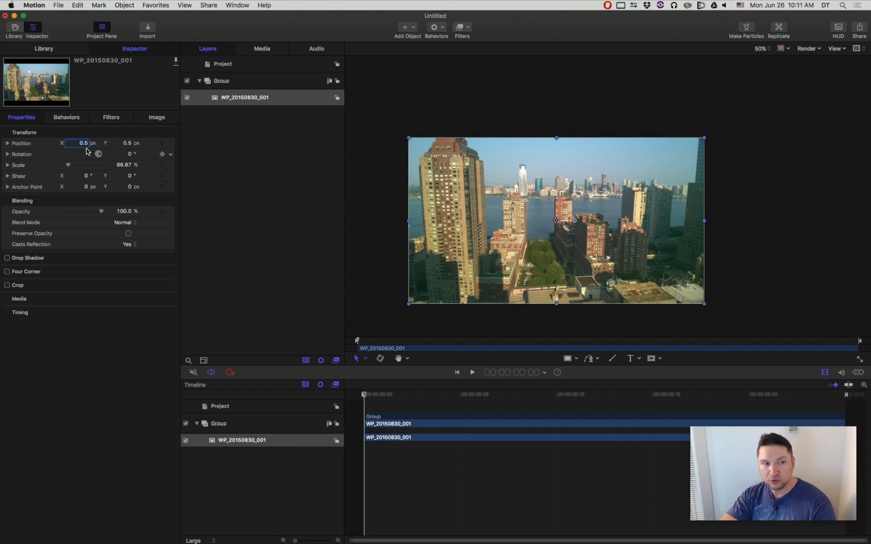
click(131, 154)
click(124, 165)
click(130, 177)
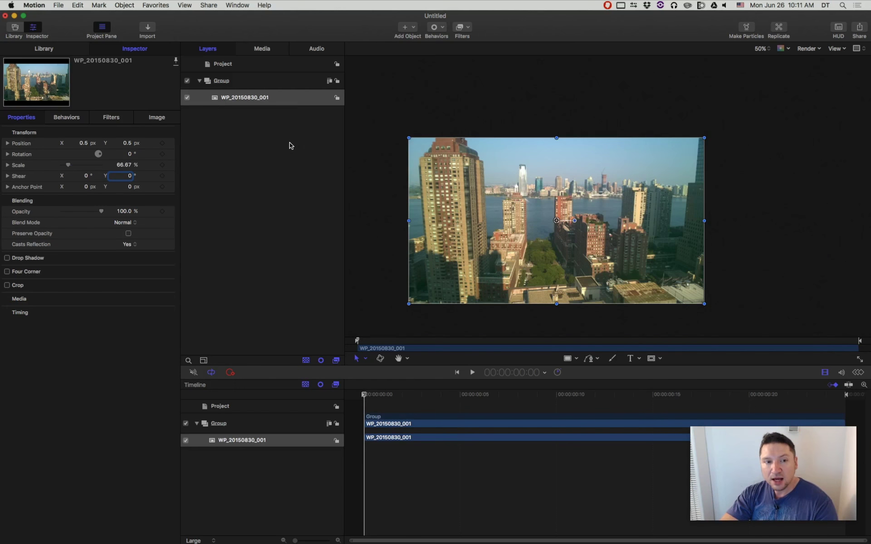
click(367, 177)
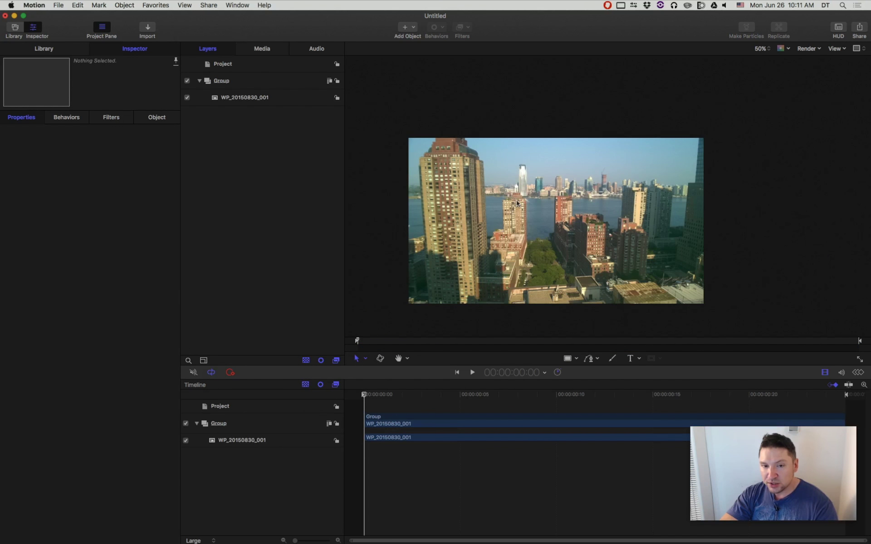
Select the image and rotate it about 7° counterclockwise around its centre with the on-canvas rotation handle
click(531, 178)
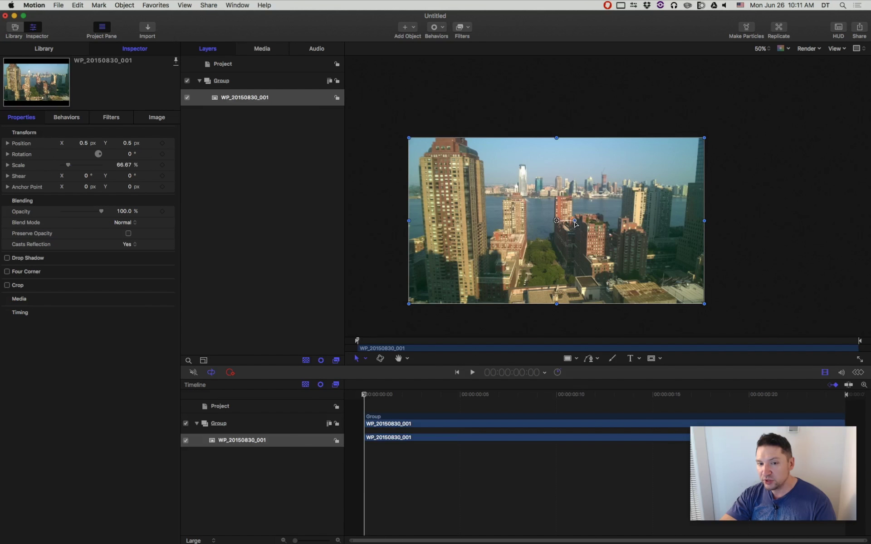
drag(575, 221, 753, 197)
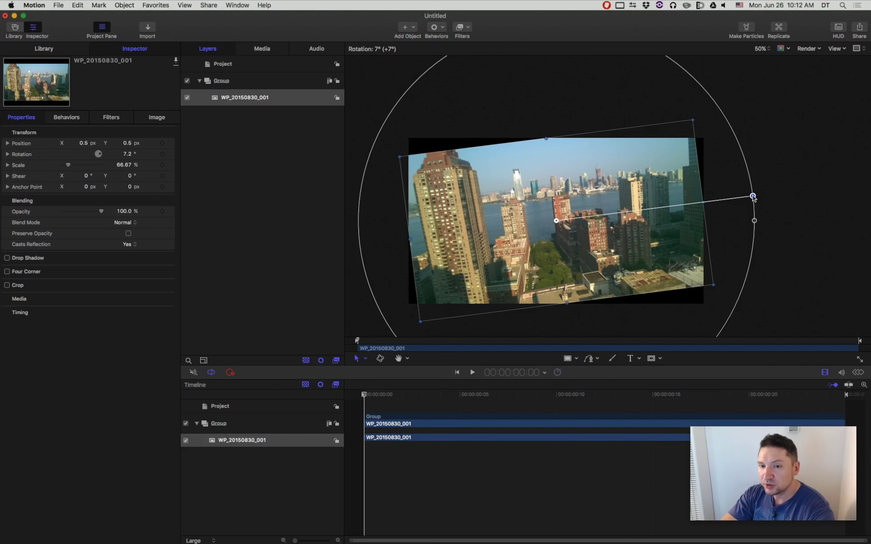
drag(753, 196, 752, 196)
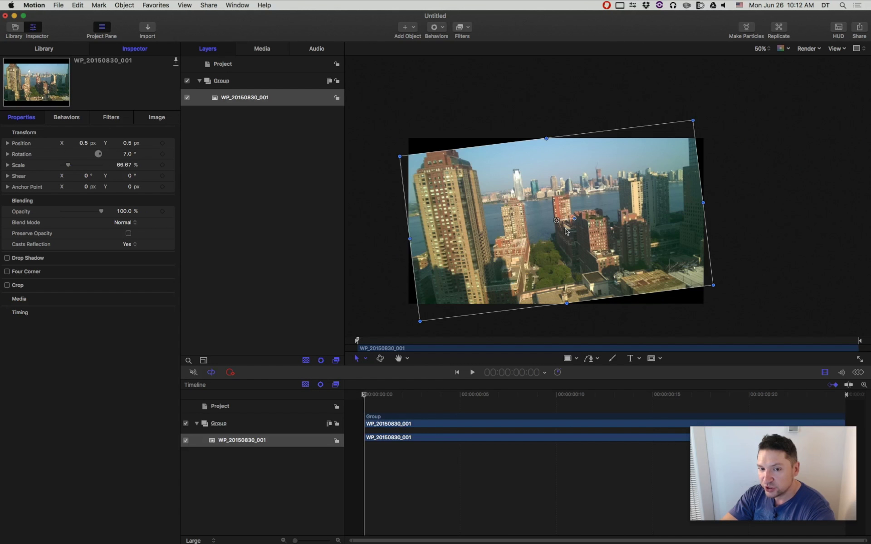
Rotate the image further to about 20° around its centre and reset only its Rotation parameter
drag(575, 219, 689, 176)
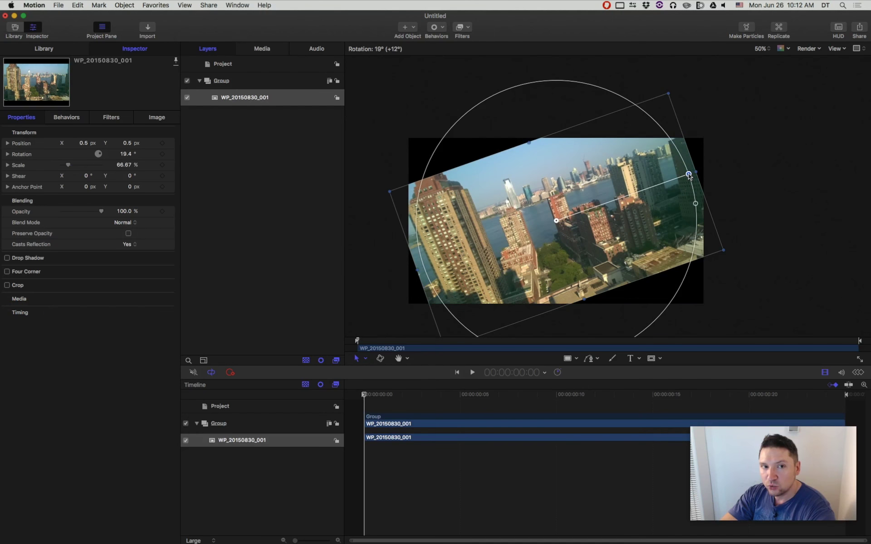
drag(689, 175, 688, 175)
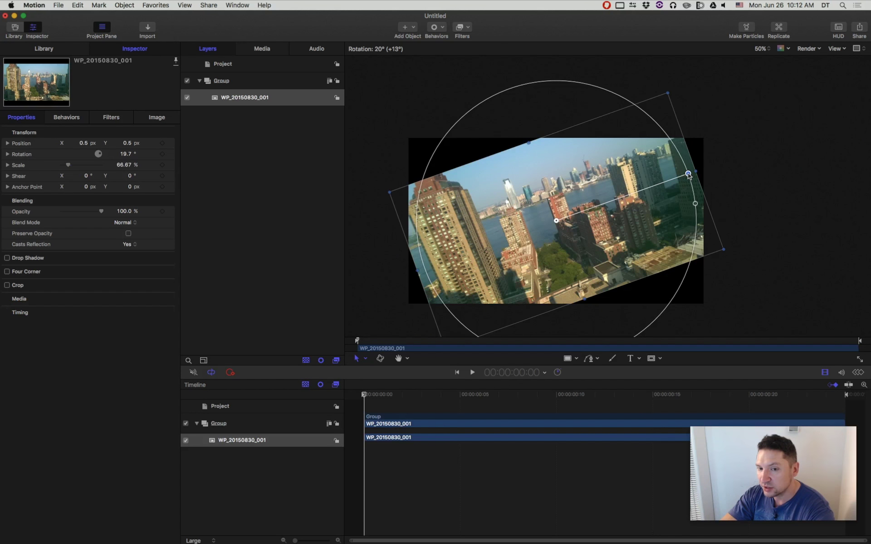
drag(688, 174, 688, 175)
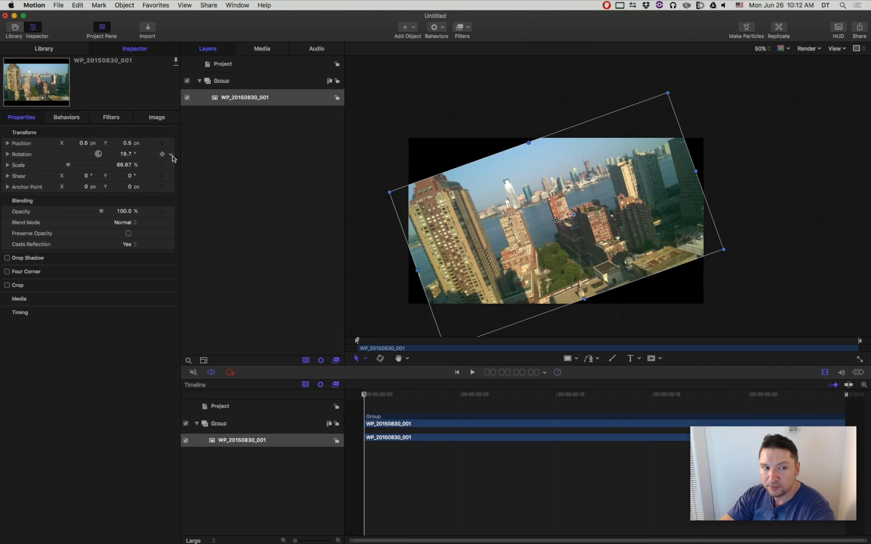
click(171, 155)
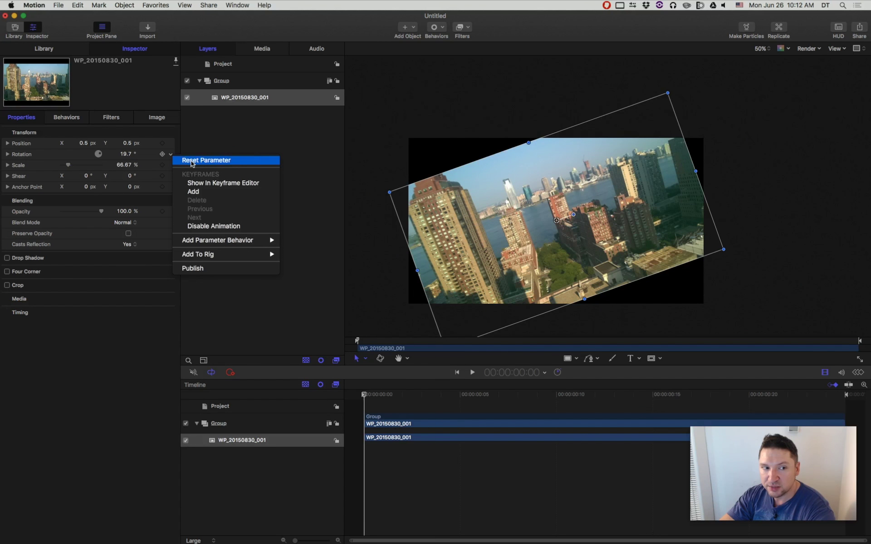
click(192, 163)
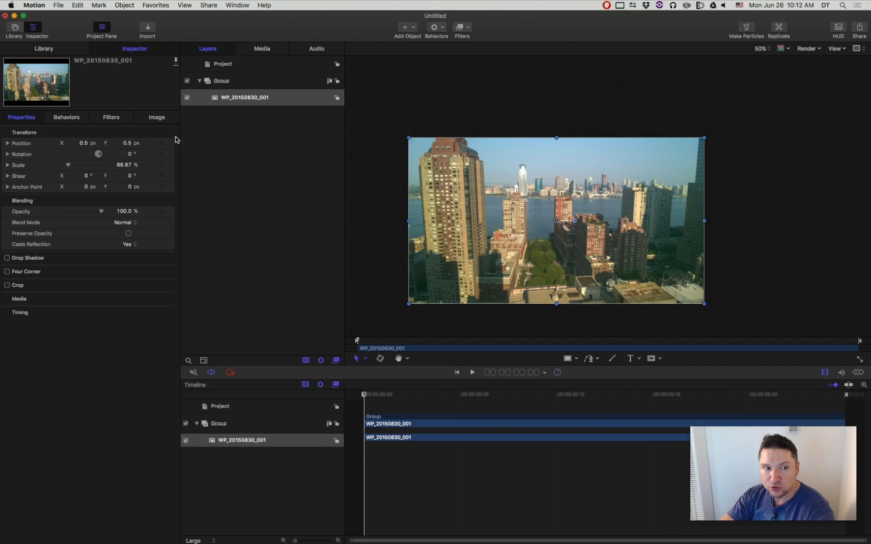
Move the image, enlarge it to about 82%, rotate it about 44°, and reset all its Transform parameters together
drag(537, 226, 462, 182)
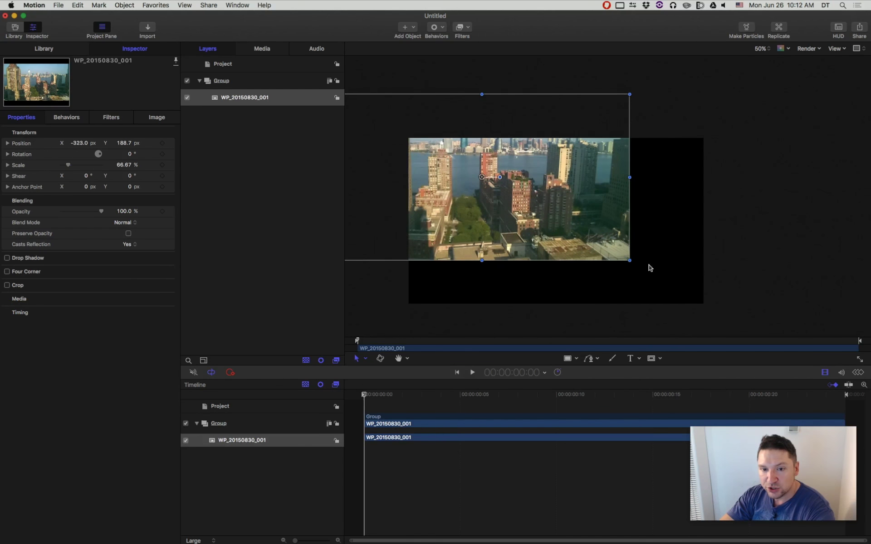
drag(629, 260, 613, 298)
drag(492, 197, 504, 170)
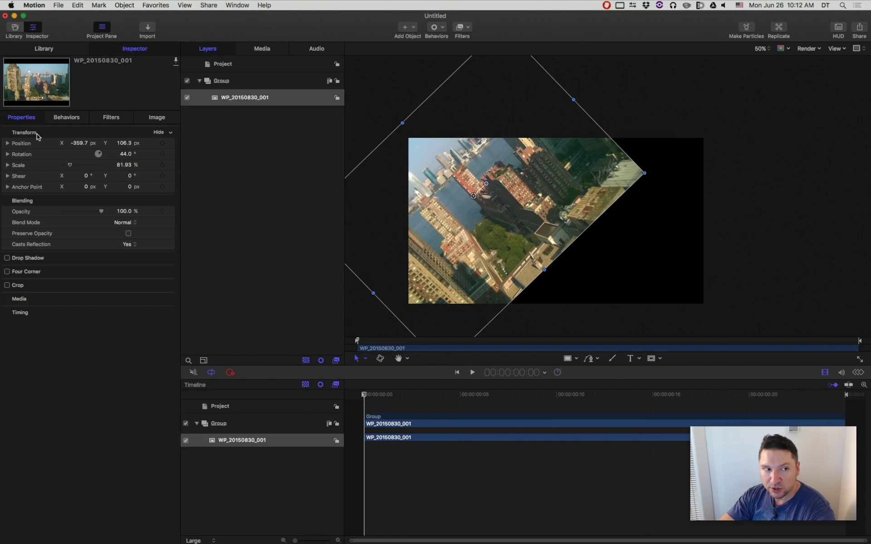
click(169, 132)
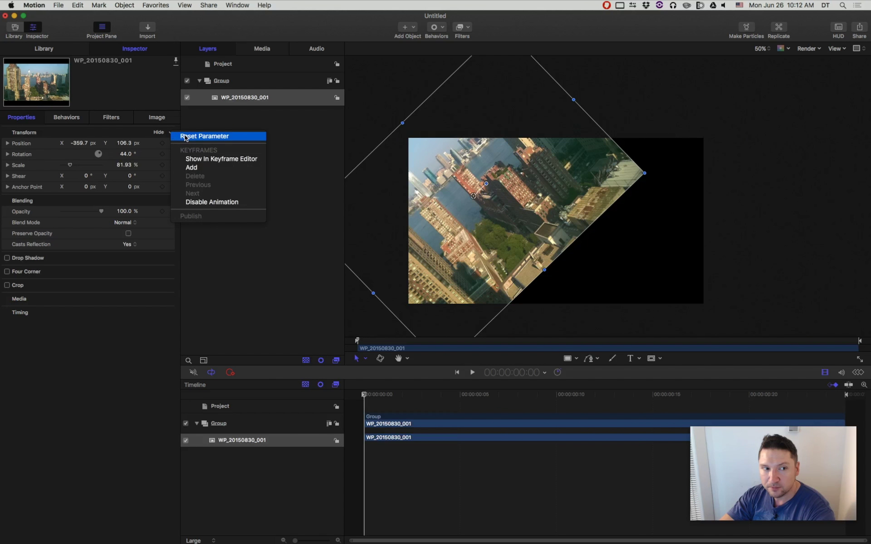
click(185, 136)
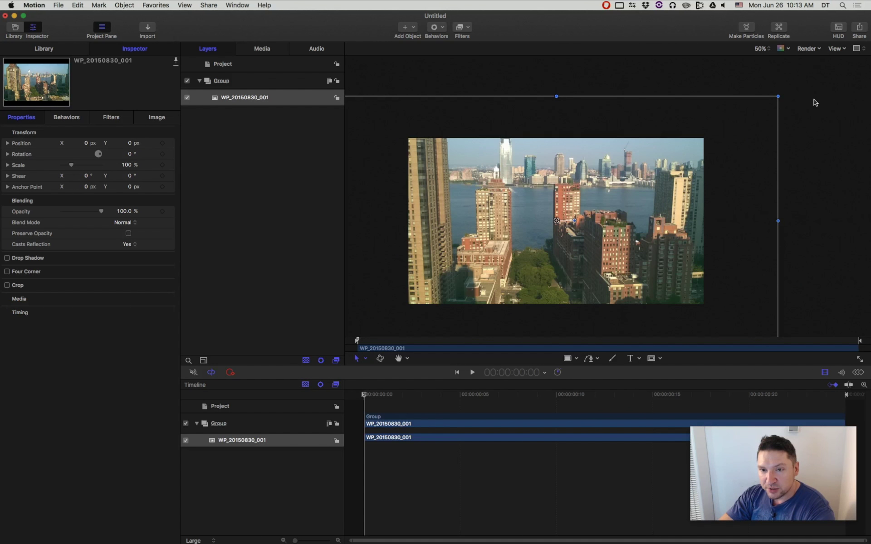
Shrink the image from its upper-right and lower-left corners until it slightly overfills the project frame
drag(778, 97, 685, 152)
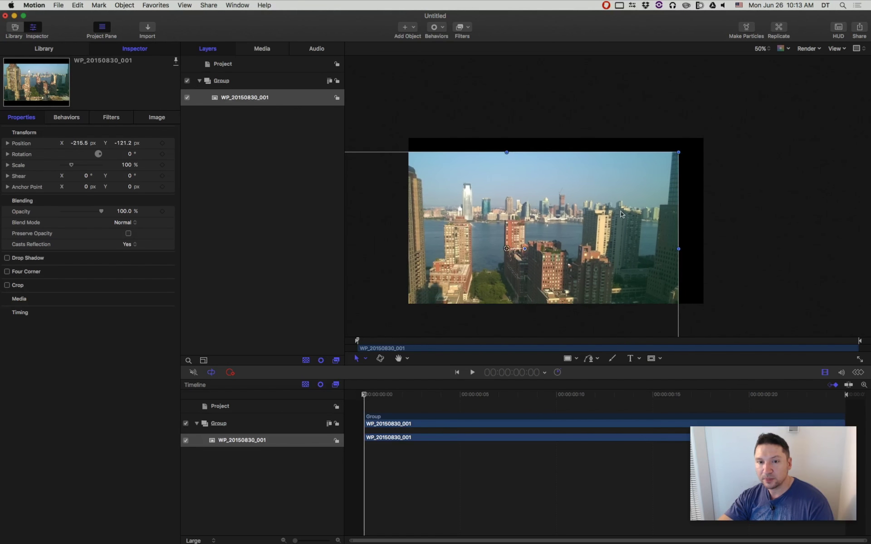
key(super+z)
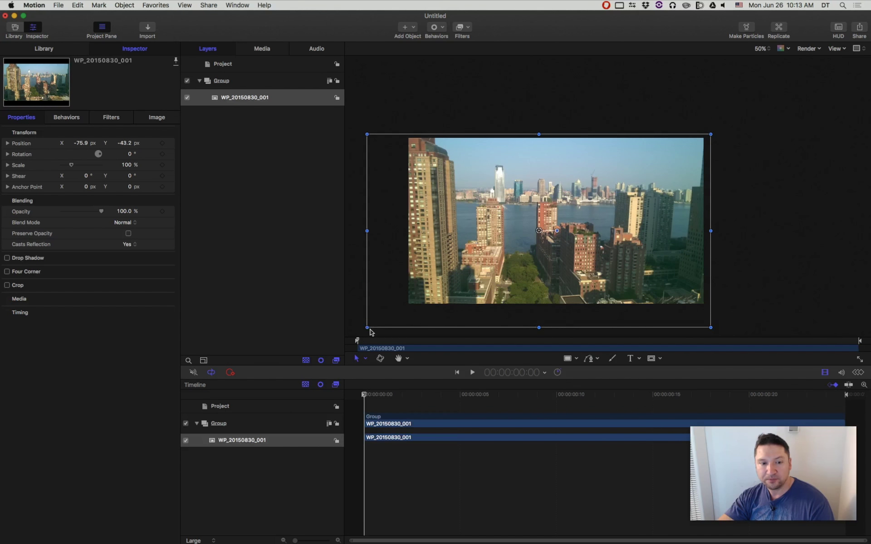
drag(367, 327, 403, 306)
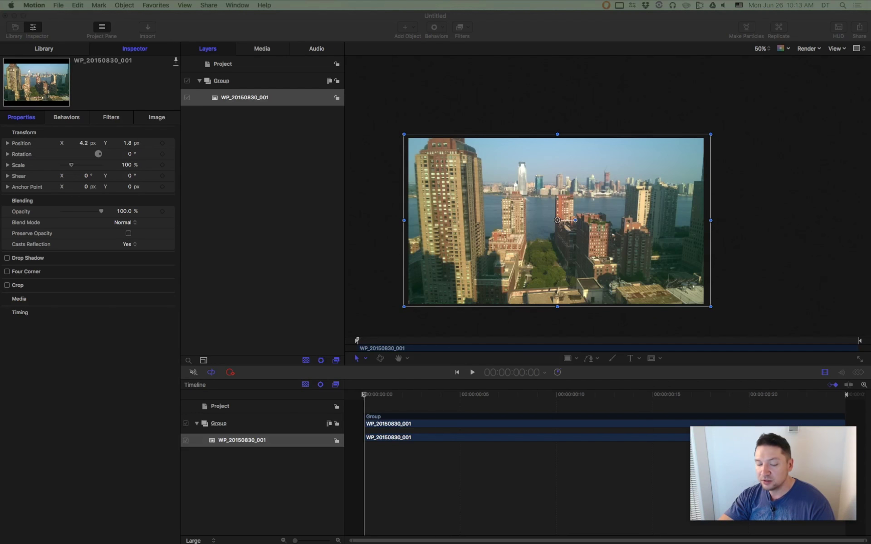
Add the 5logo image above the photo in the group and move it towards the frame's lower-right corner
drag(756, 110, 252, 89)
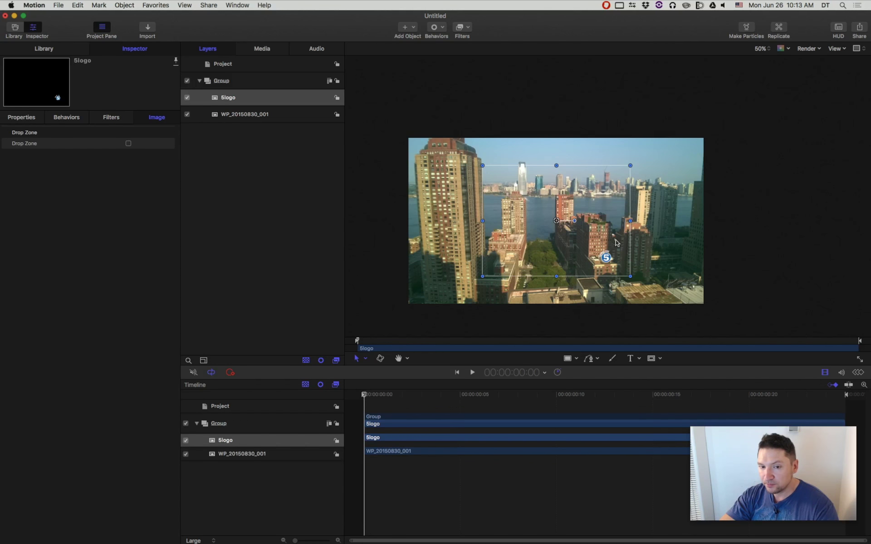
key(shift+z)
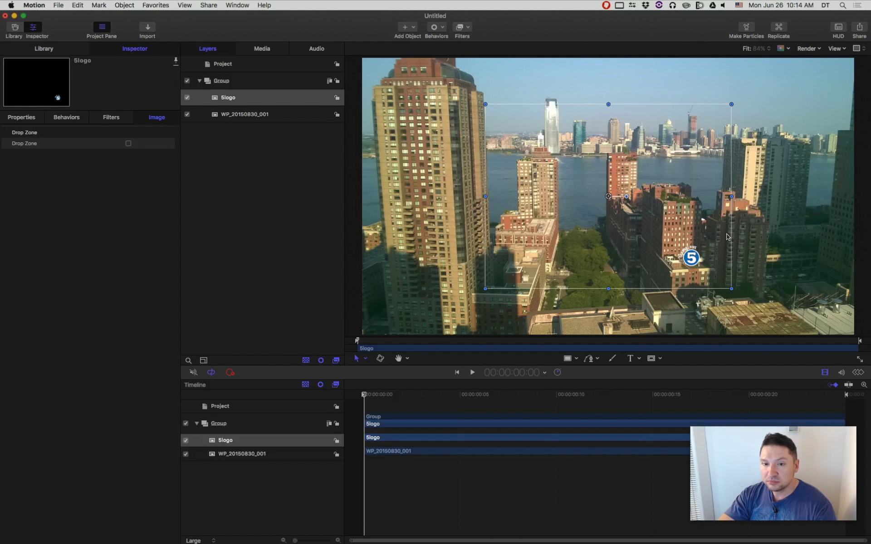
drag(693, 263, 824, 301)
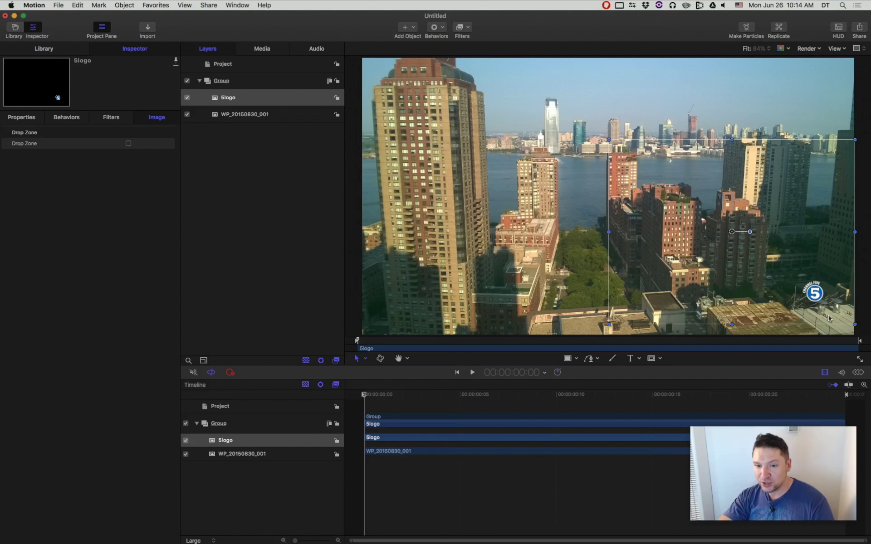
Enlarge the 5logo layer to about 120% and reposition it at about X 285, Y -84 px
drag(842, 301, 735, 256)
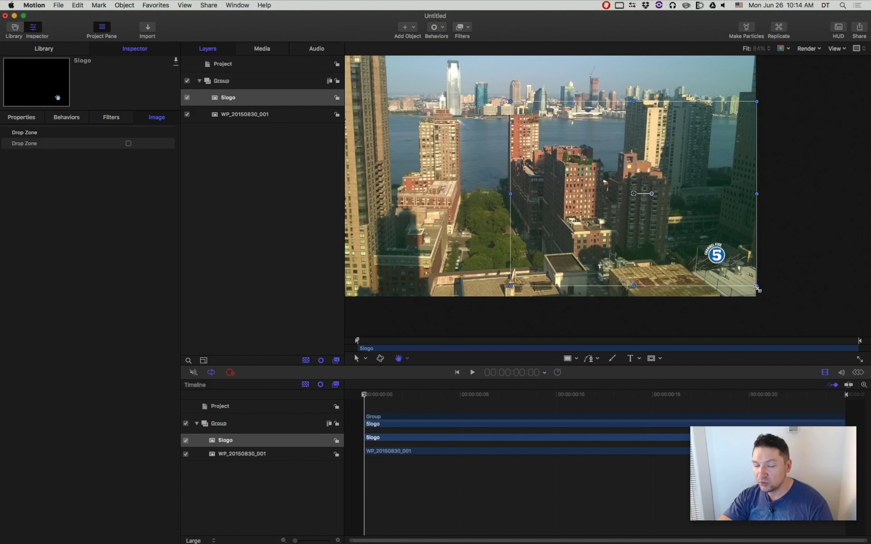
drag(756, 288, 804, 321)
drag(744, 286, 714, 273)
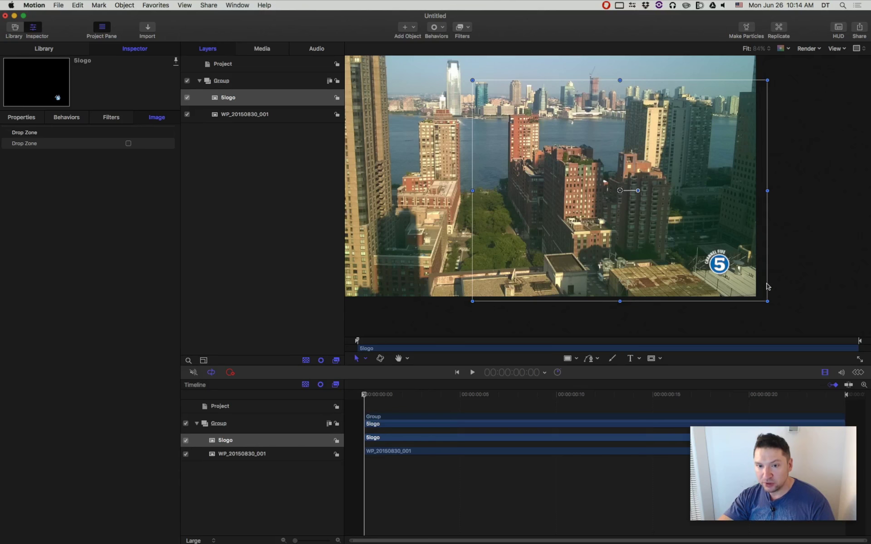
Try rotating the 5logo layer counterclockwise around its layer centre and undo the rotation
drag(470, 80, 766, 300)
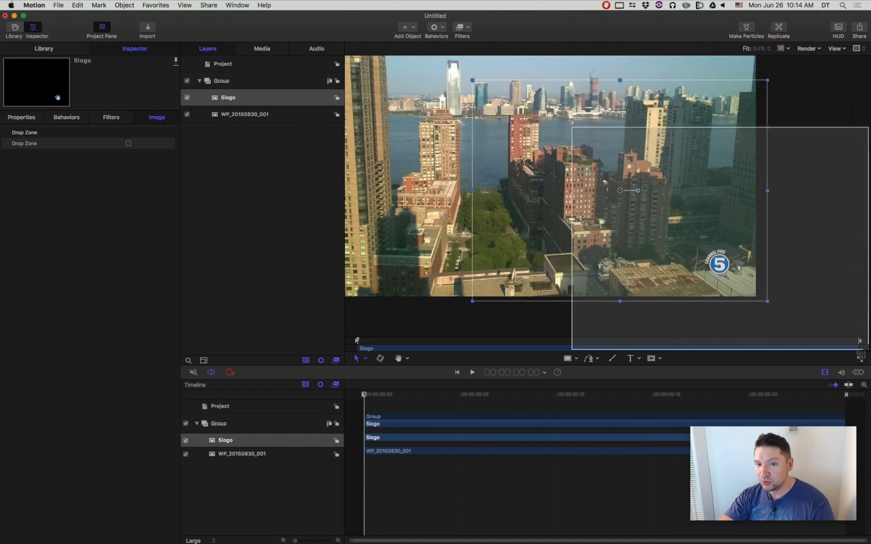
drag(607, 175, 643, 209)
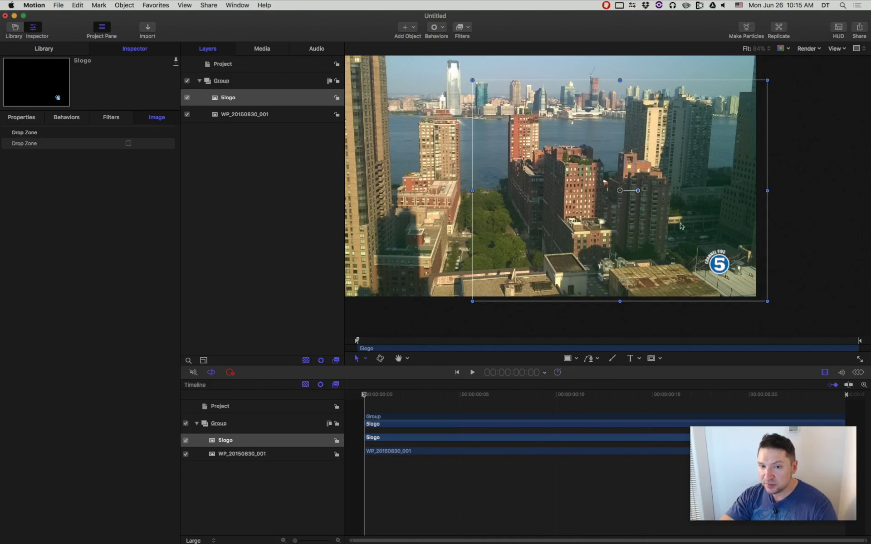
drag(638, 190, 721, 156)
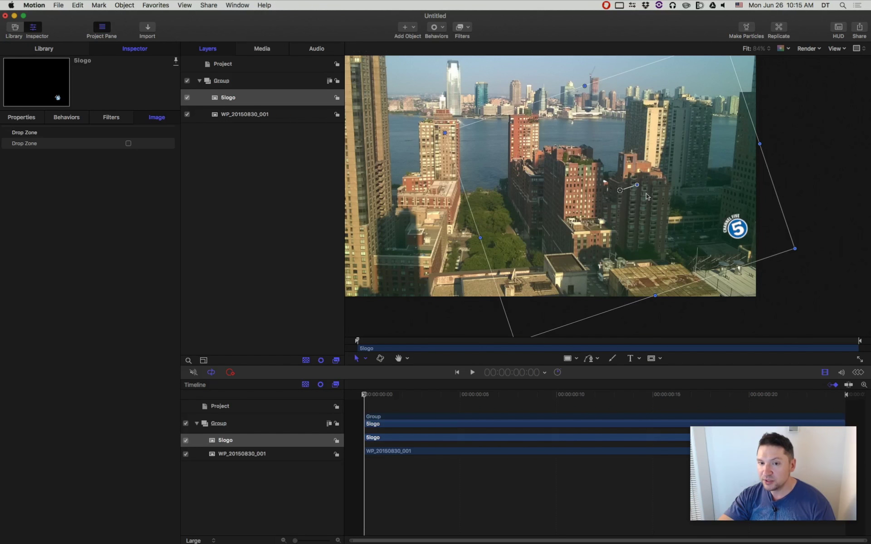
key(super+z)
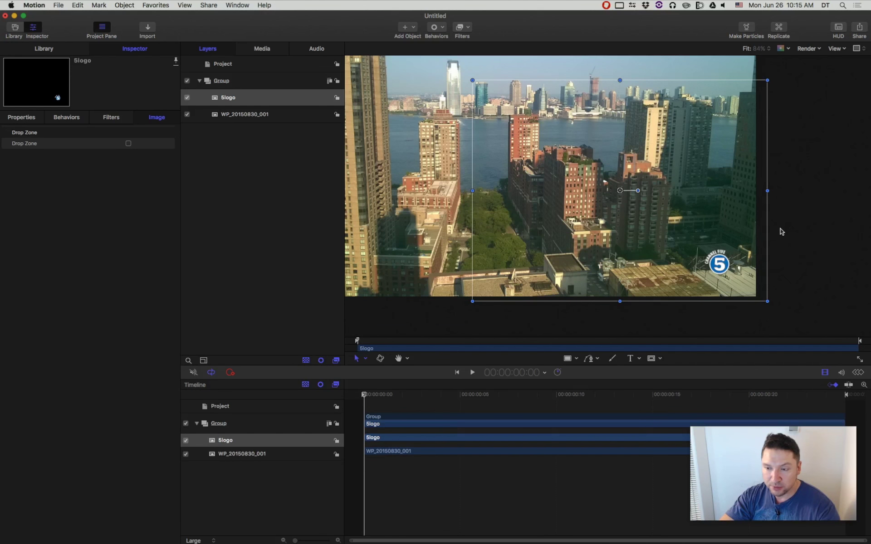
Show the 5logo layer's properties and preview its anchor point with the Anchor Point tool before returning to the Transform tool
click(14, 118)
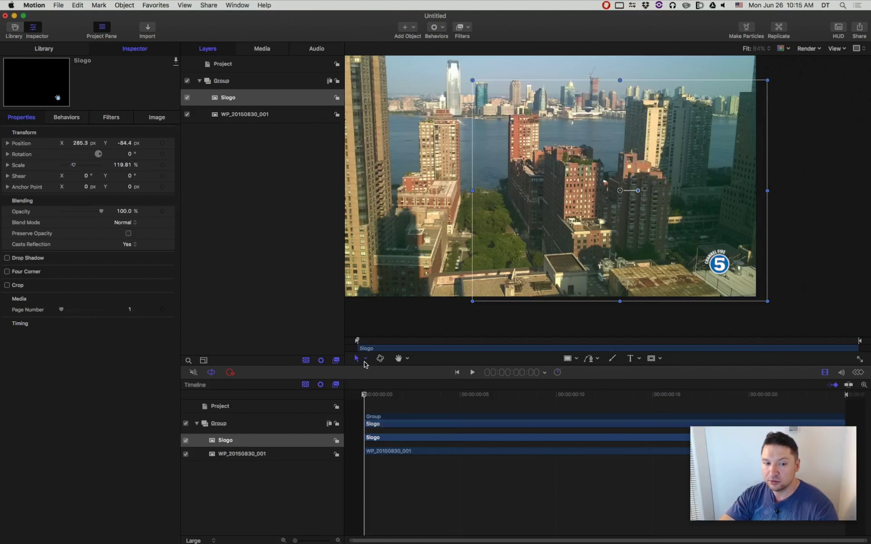
click(363, 362)
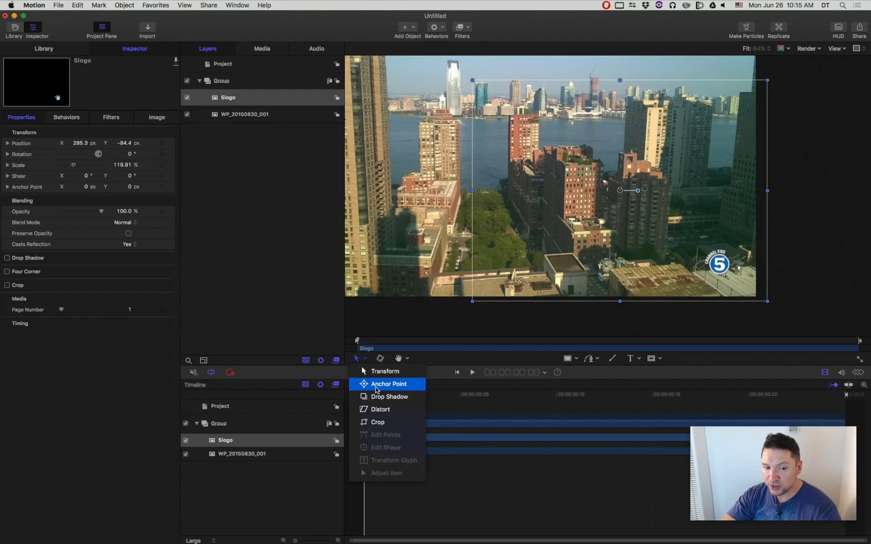
click(395, 385)
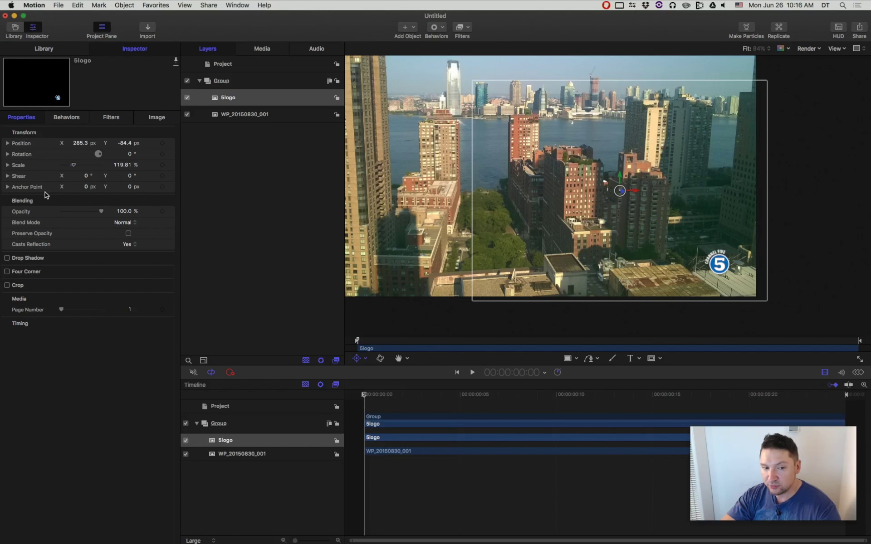
click(363, 360)
click(374, 368)
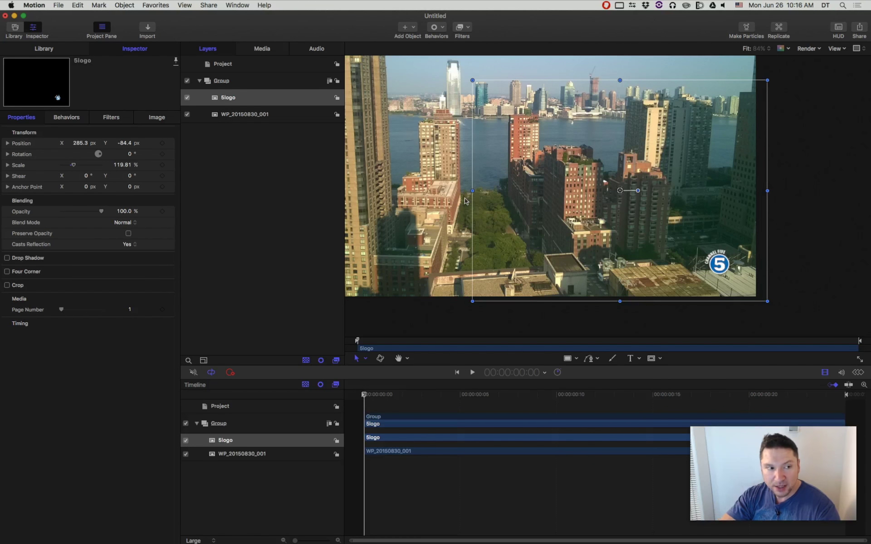
Activate the Anchor Point tool, try shifting the 5logo layer's anchor point with it, and undo the move
click(367, 359)
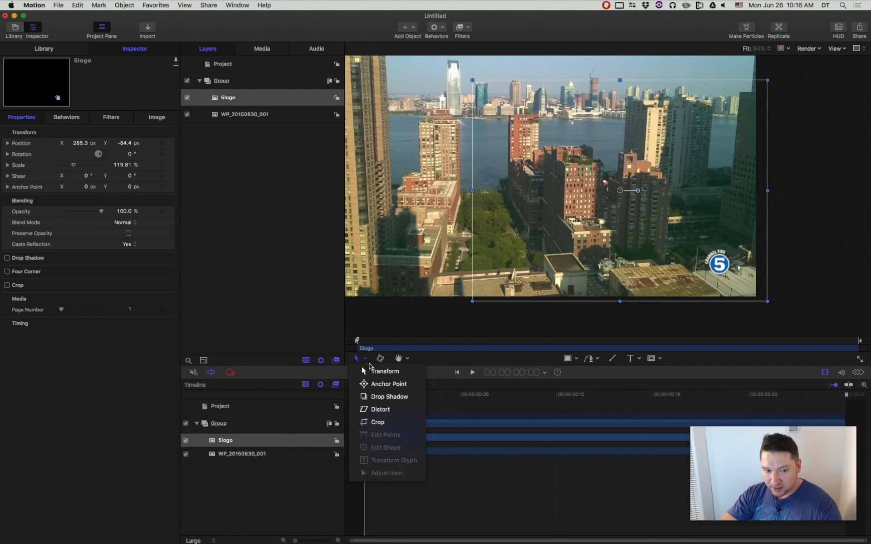
click(374, 386)
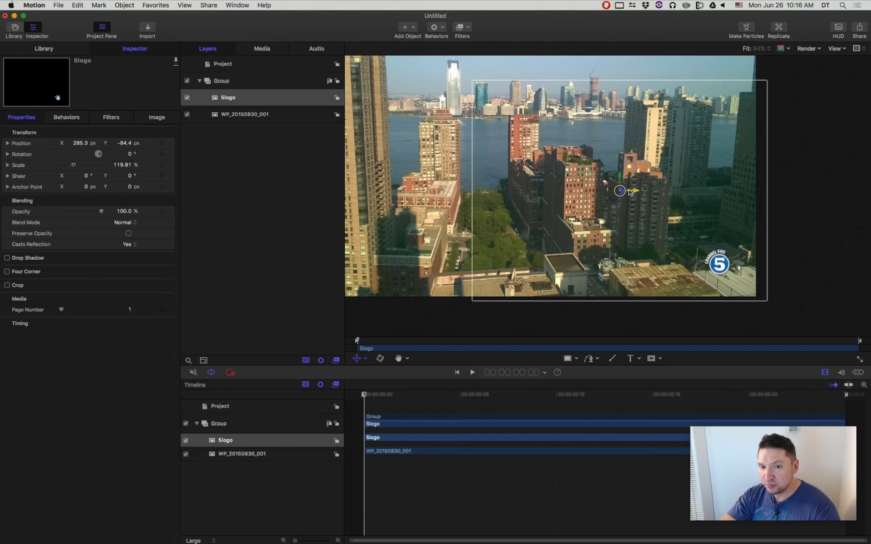
drag(625, 186, 653, 203)
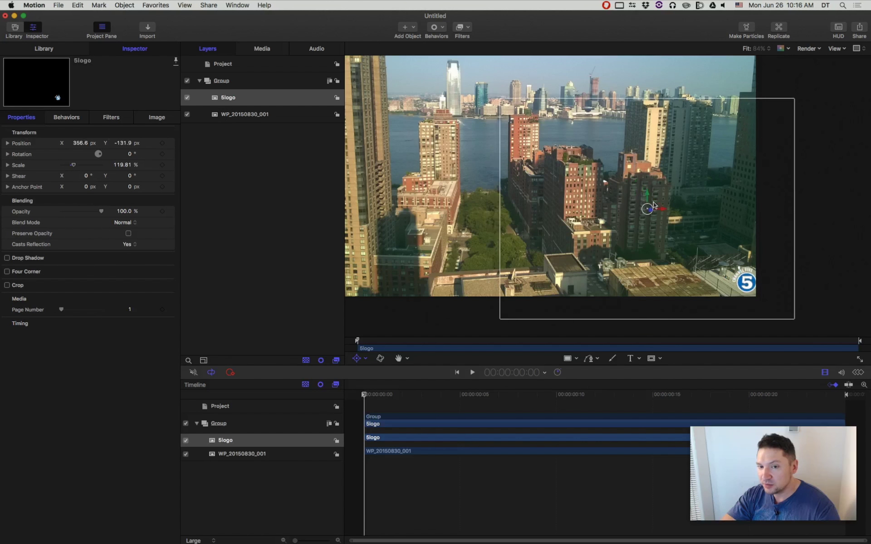
key(super+z)
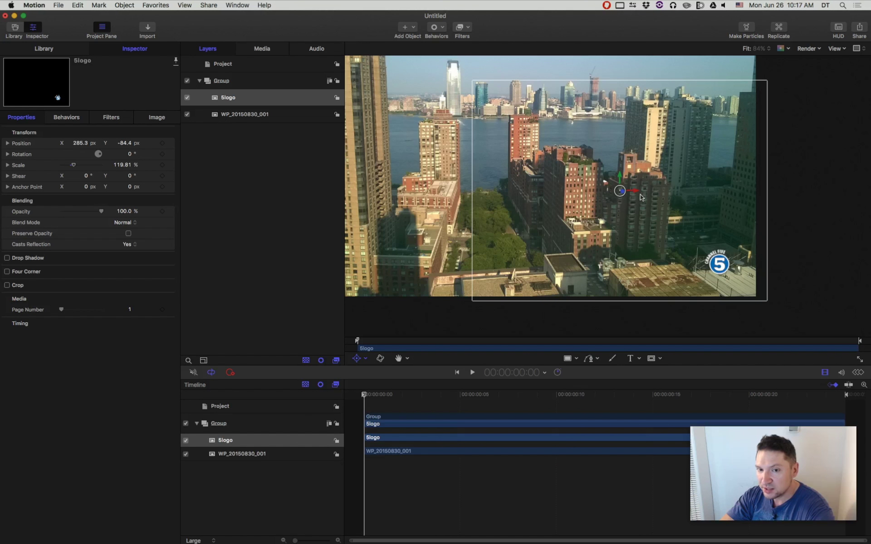
Move the 5logo layer's anchor point to the centre of the logo graphic, at about X 216, Y -160 px
drag(636, 195, 723, 251)
scroll(746, 281, up, 5)
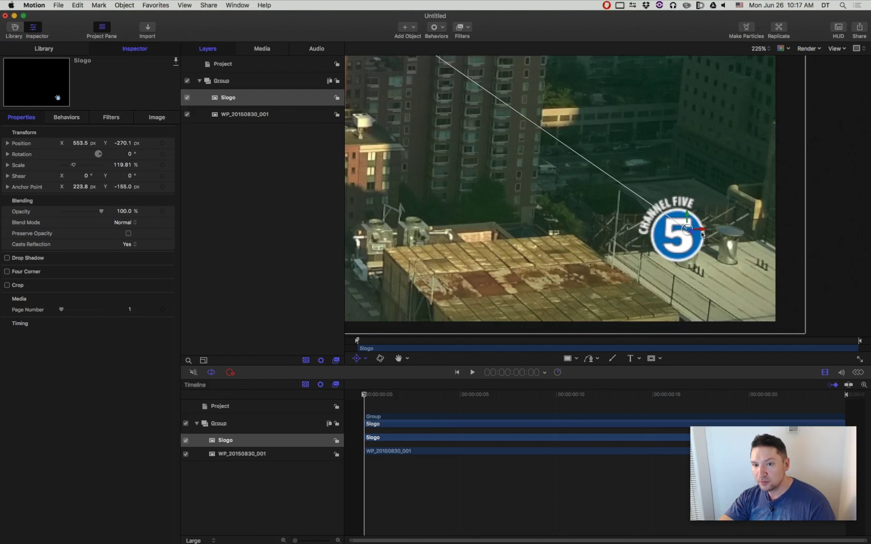
drag(700, 231, 685, 239)
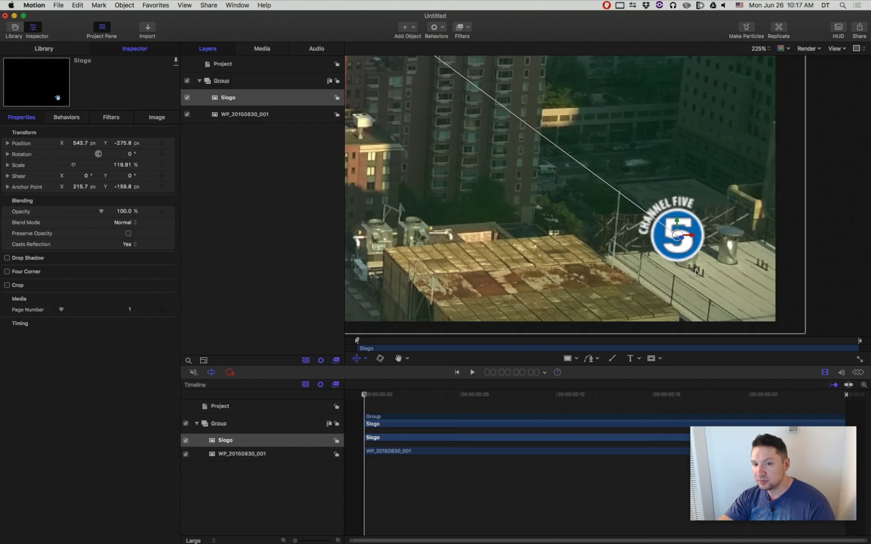
scroll(703, 232, down, 5)
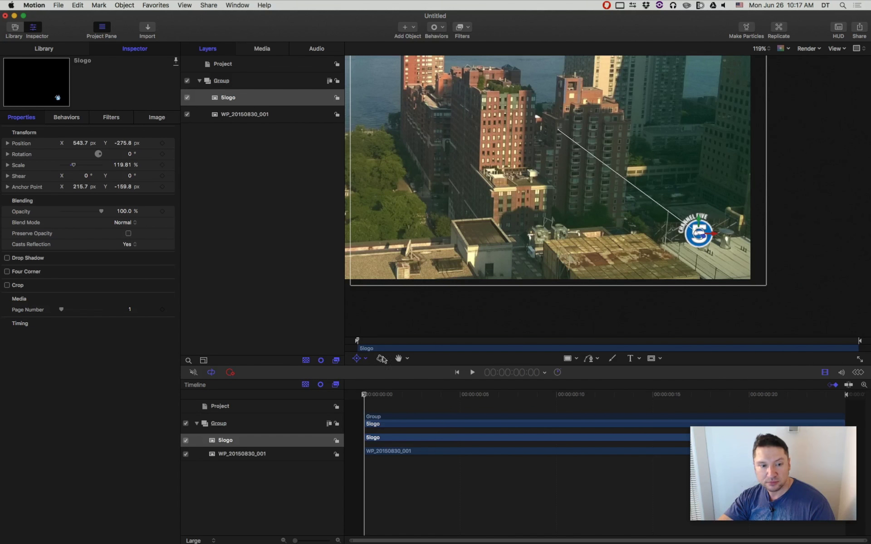
Return to the Transform tool, try resizing the 5logo layer from its lower-right corner, and undo the resize
click(361, 362)
click(373, 372)
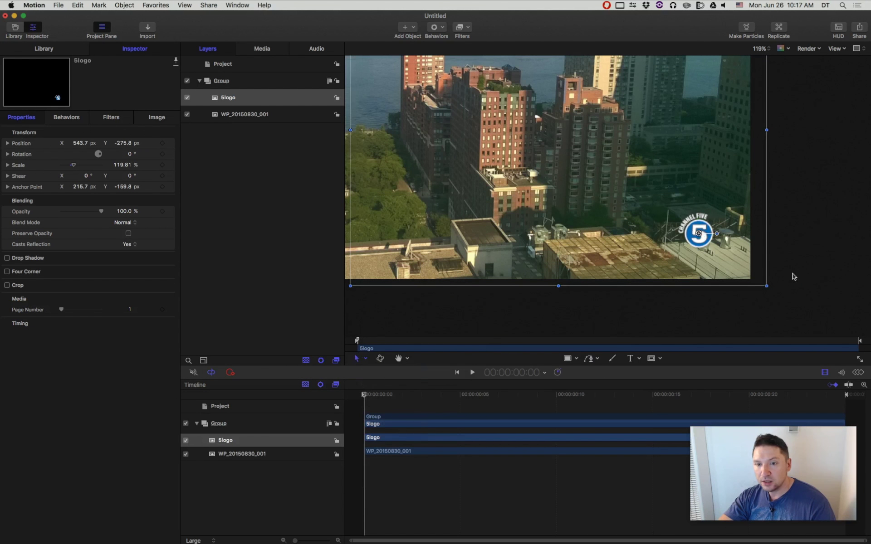
drag(766, 285, 779, 299)
key(super+z)
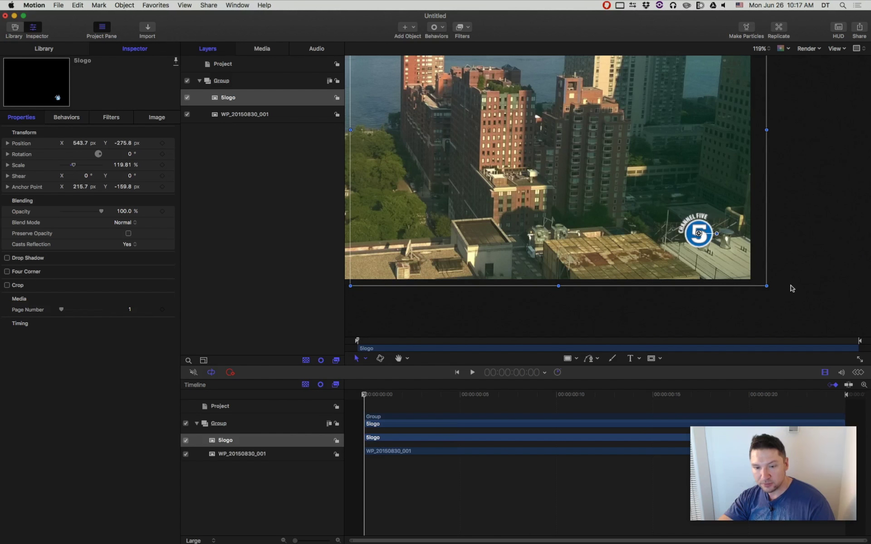
key(super+minus)
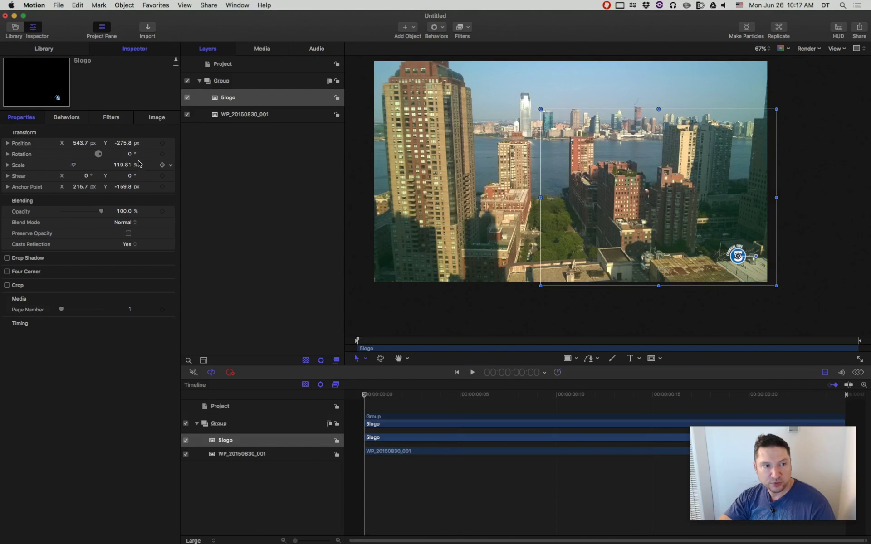
Scale the 5logo layer to 251.81% and reset its anchor point to the default X 0, Y 0 px
drag(122, 164, 123, 165)
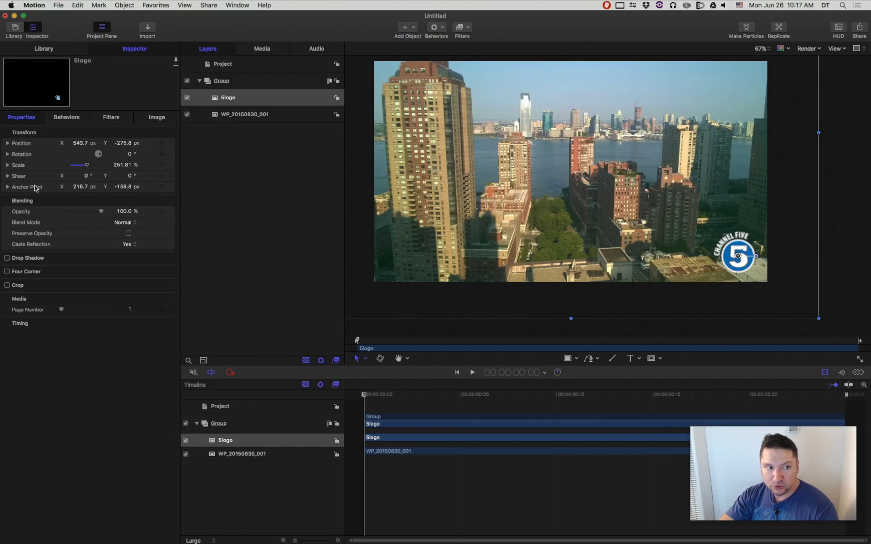
click(171, 190)
click(179, 189)
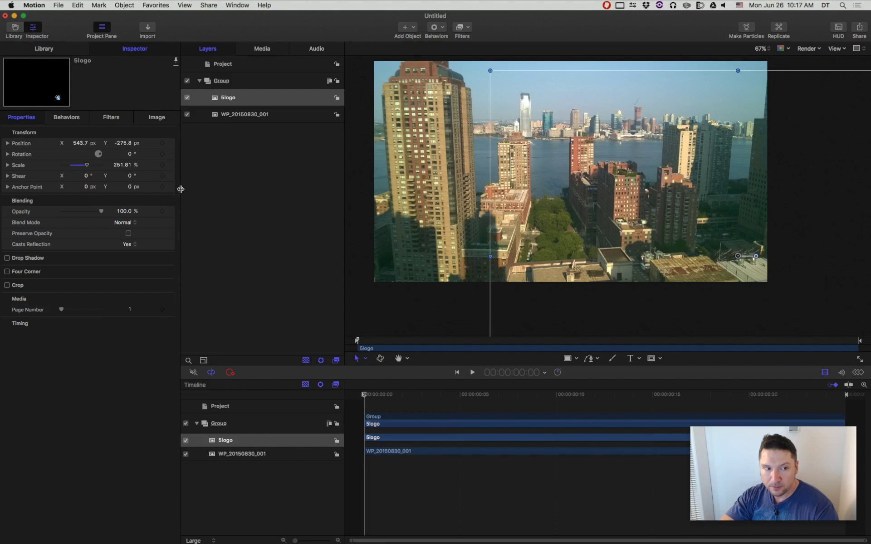
Move the 5logo layer to about X -15, Y 118 px so the logo sits in the picture's lower-right corner
drag(657, 238, 645, 166)
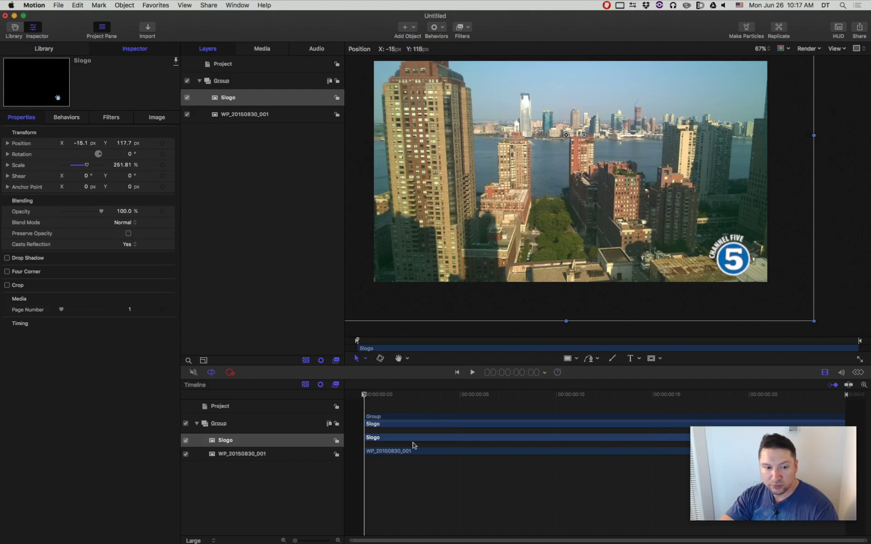
click(364, 360)
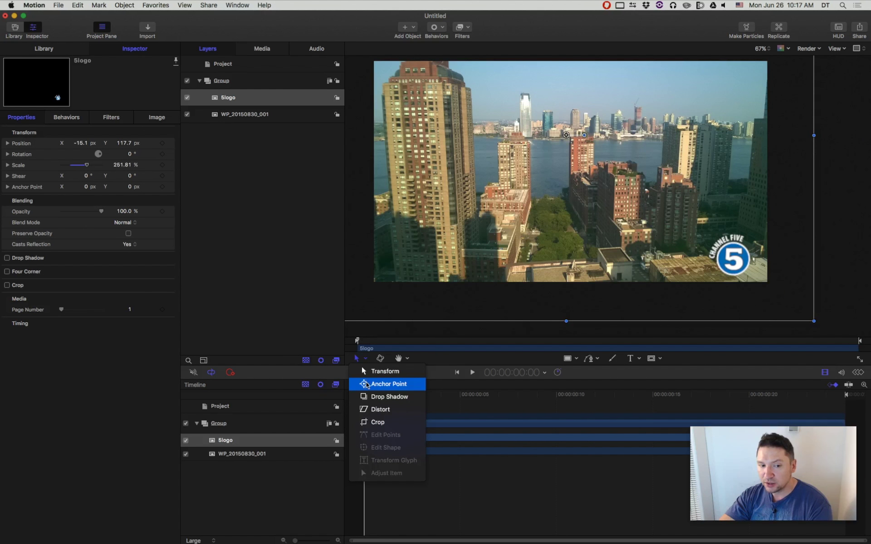
click(619, 125)
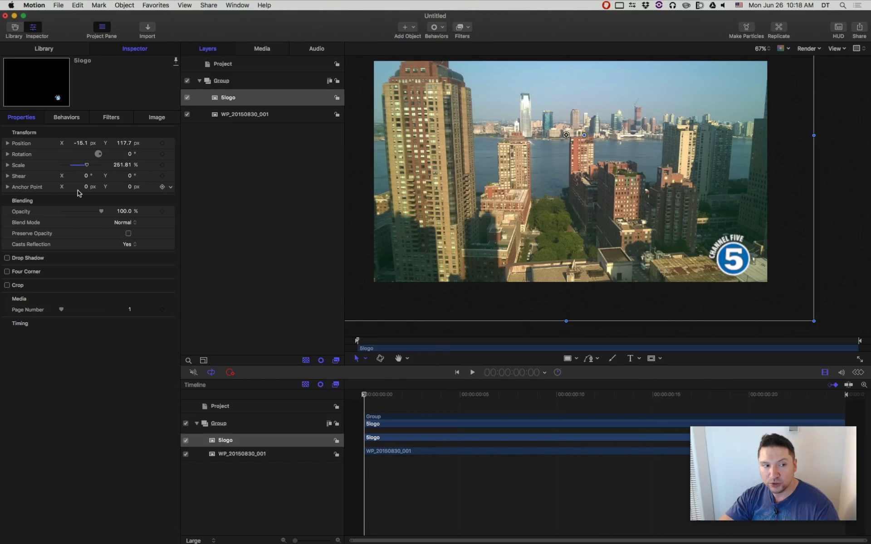
Set the 5logo layer's anchor point to X 216.8, Y -160.2 px, at the centre of the logo graphic
drag(86, 191, 128, 187)
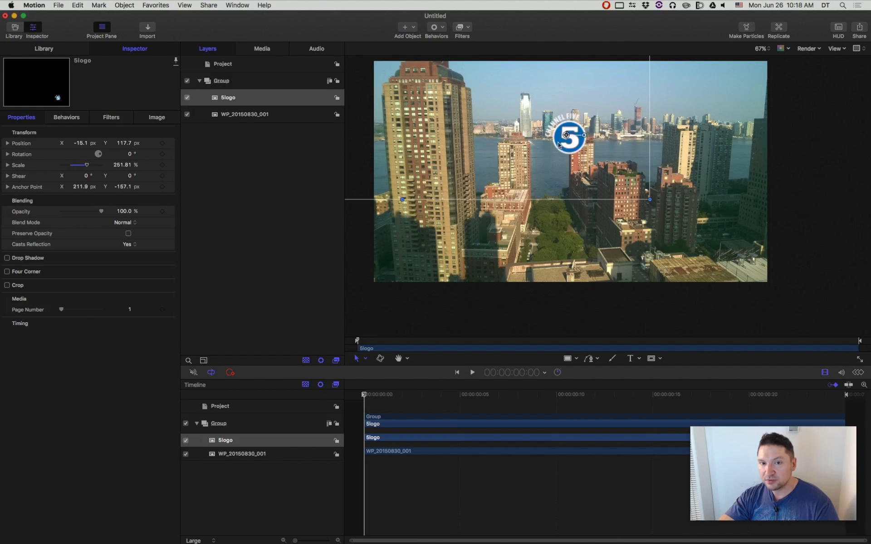
scroll(558, 145, up, 5)
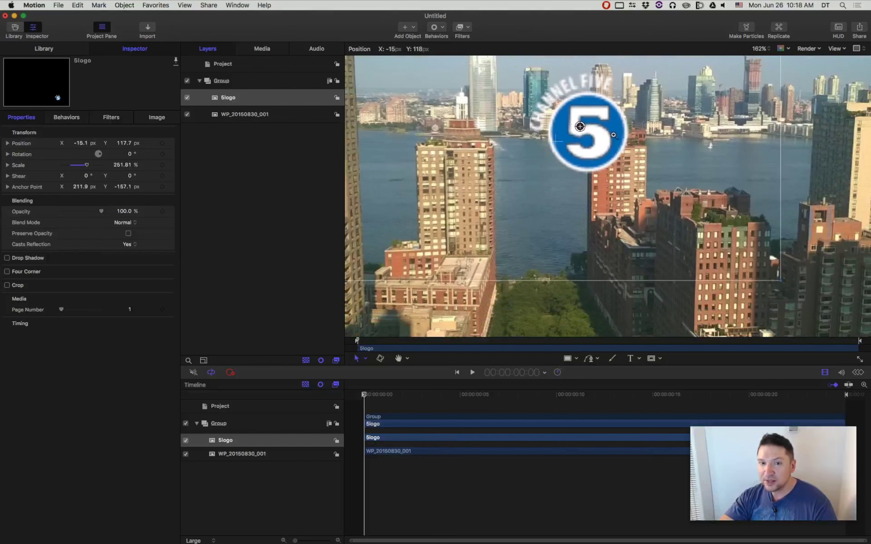
drag(85, 188, 123, 187)
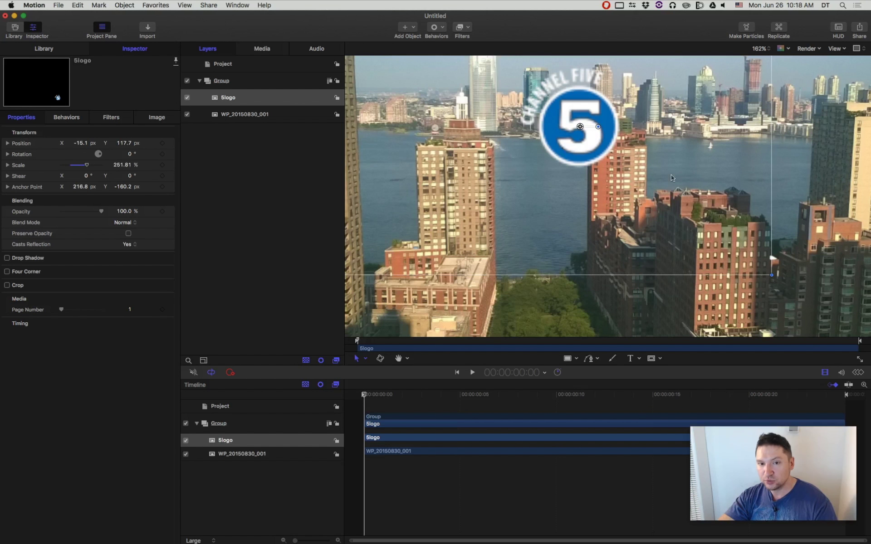
key(shift+z)
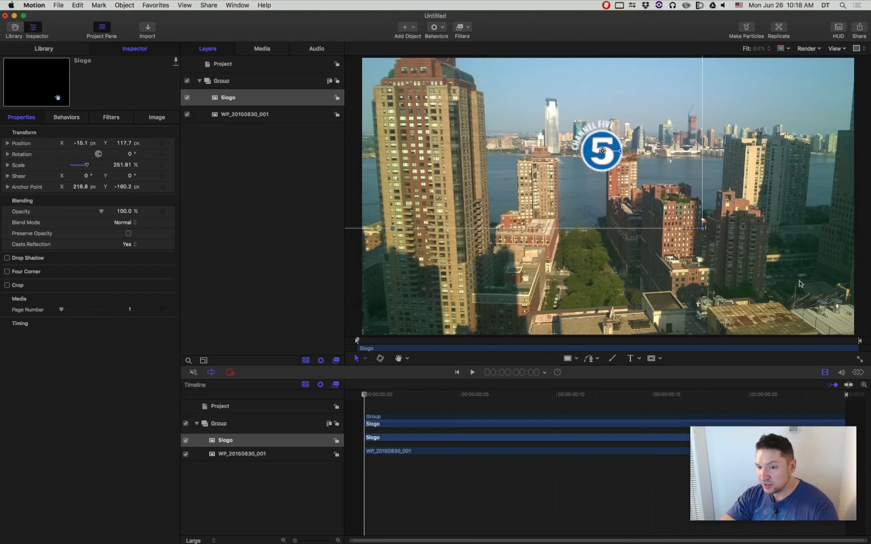
Move the 5logo layer to the picture's lower-right corner, at about X 486, Y -235 px
click(365, 359)
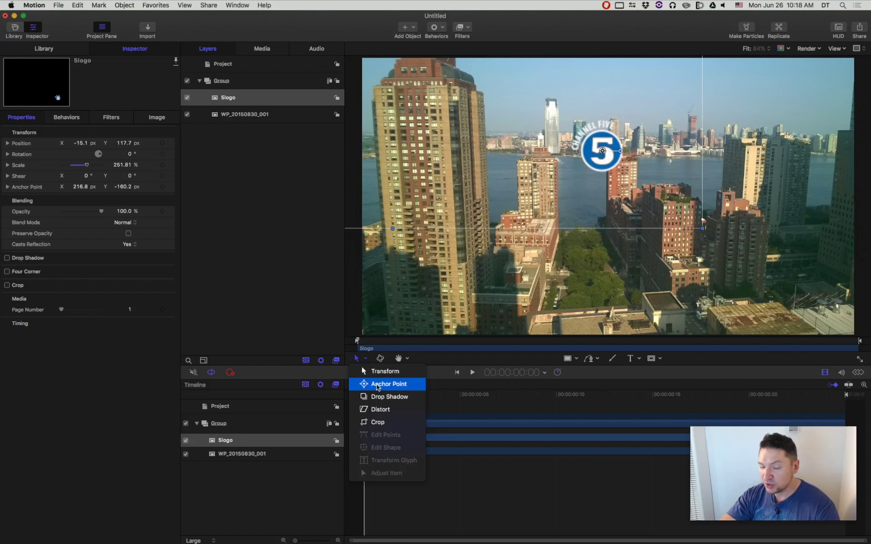
click(377, 385)
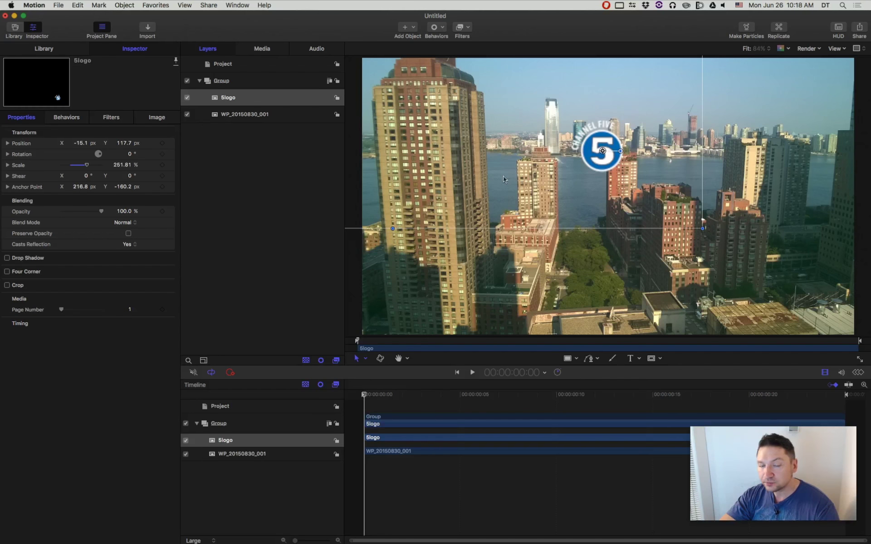
drag(603, 164, 796, 299)
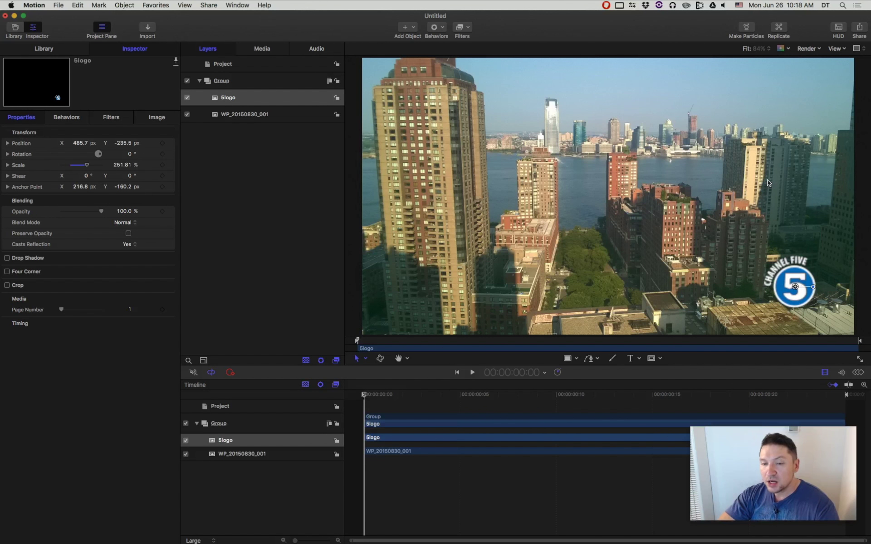
Crop the 5logo layer roughly around the logo, about 451 px left, 67 px right and 44 px bottom, plus the empty area above
scroll(784, 216, down, 3)
scroll(763, 209, down, 2)
scroll(757, 210, right, 3)
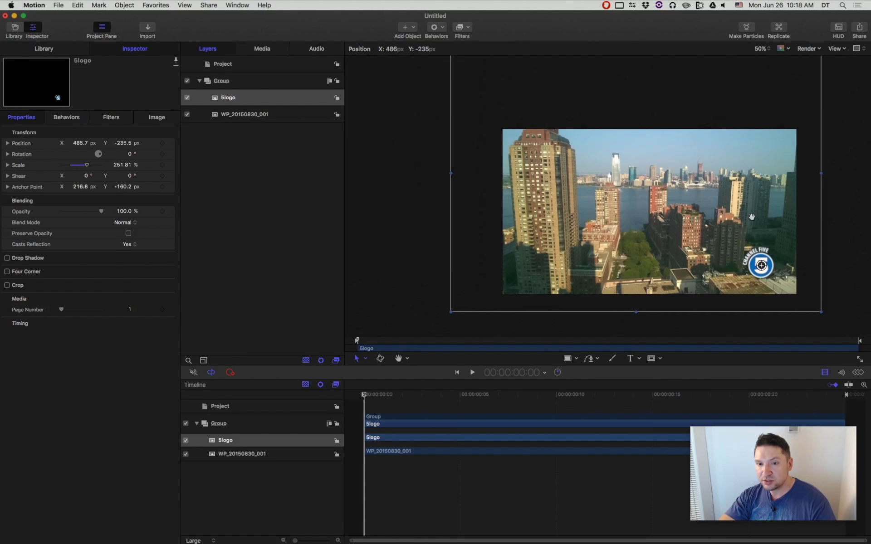
scroll(755, 211, up, 2)
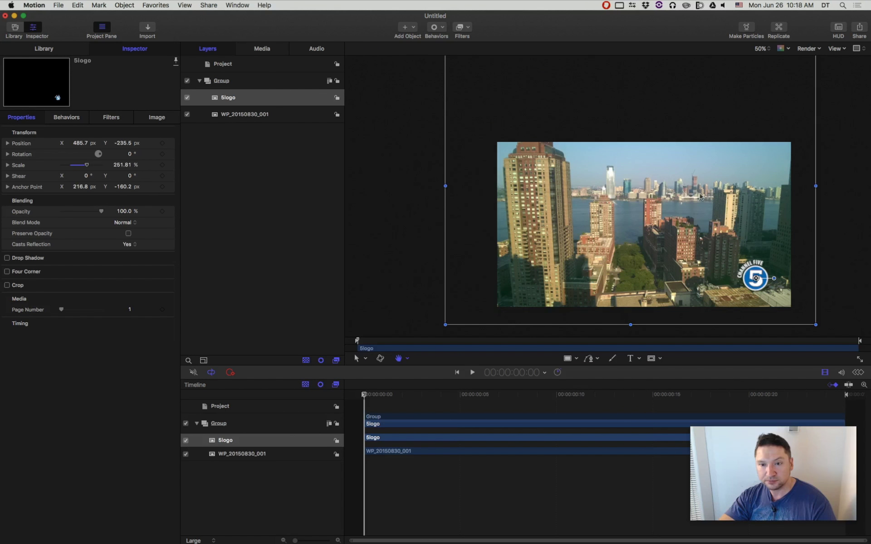
scroll(700, 196, down, 3)
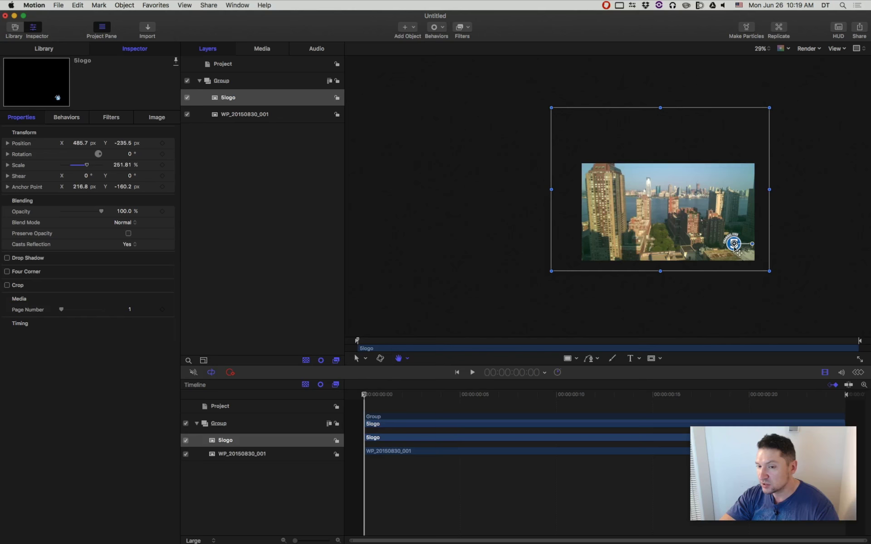
drag(757, 253, 752, 254)
scroll(753, 255, up, 5)
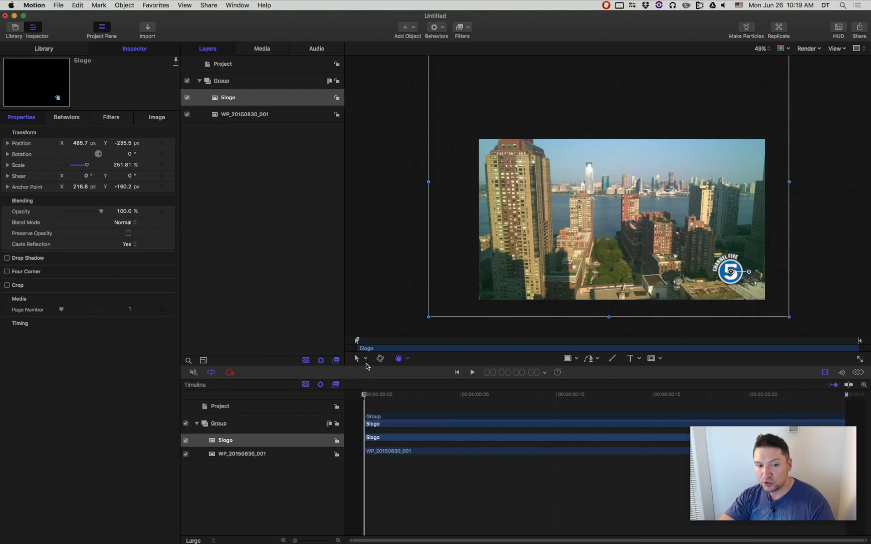
click(365, 358)
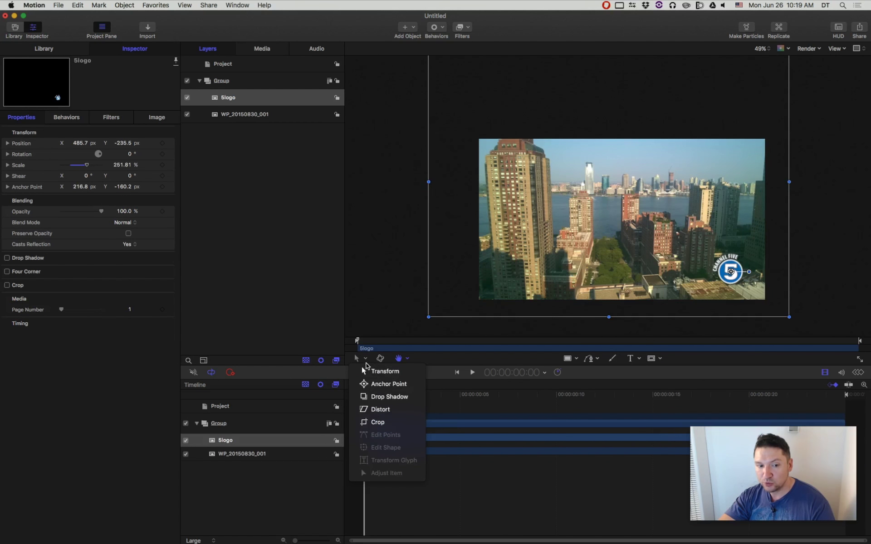
click(393, 424)
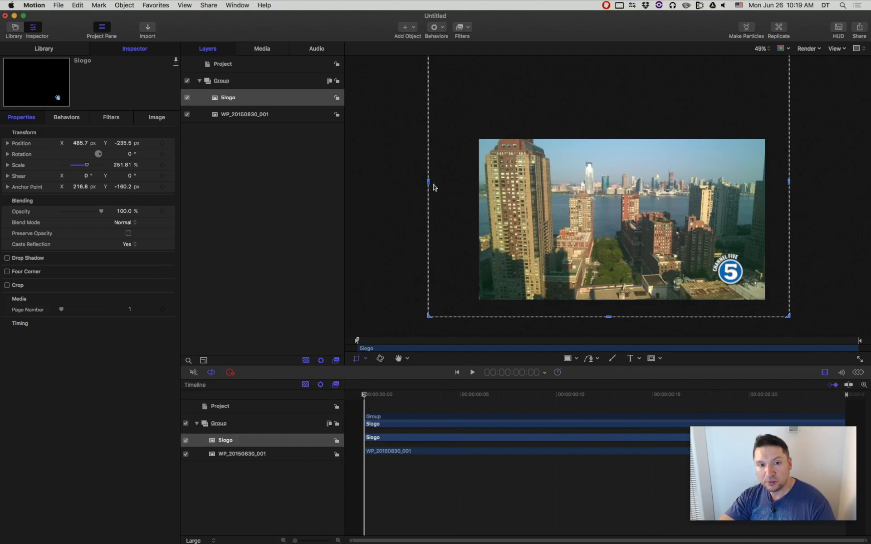
drag(428, 183, 682, 181)
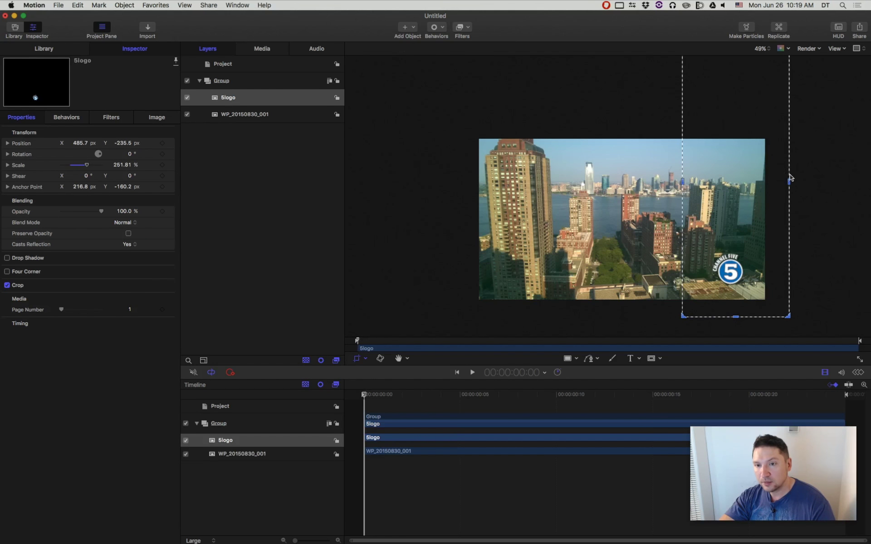
drag(789, 182, 751, 182)
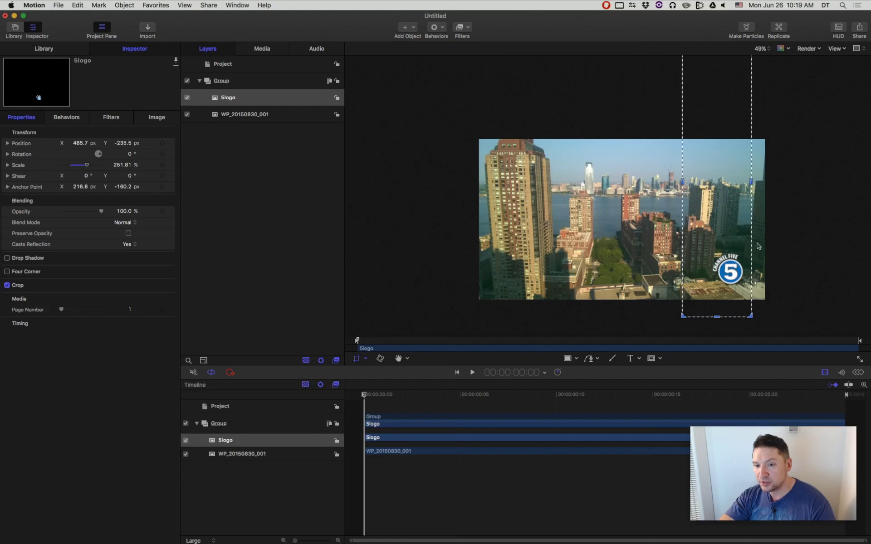
drag(716, 319, 717, 291)
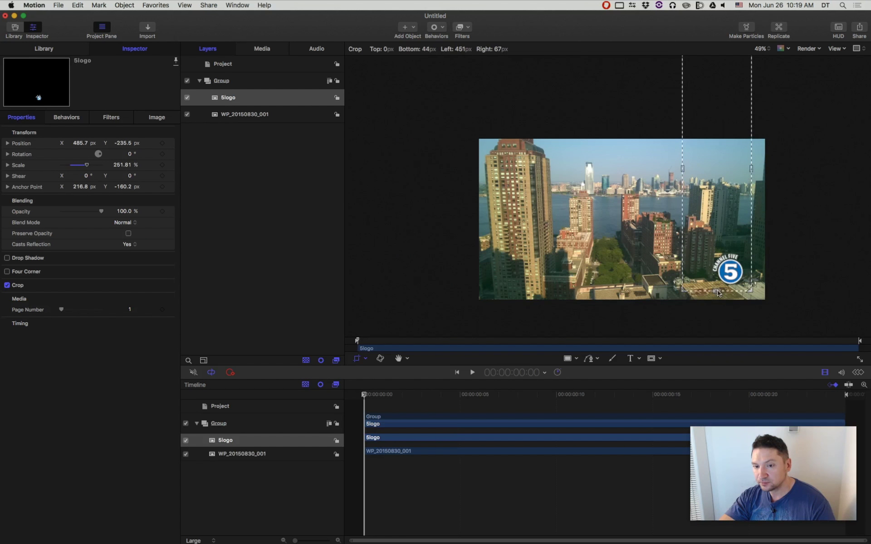
drag(729, 185, 726, 216)
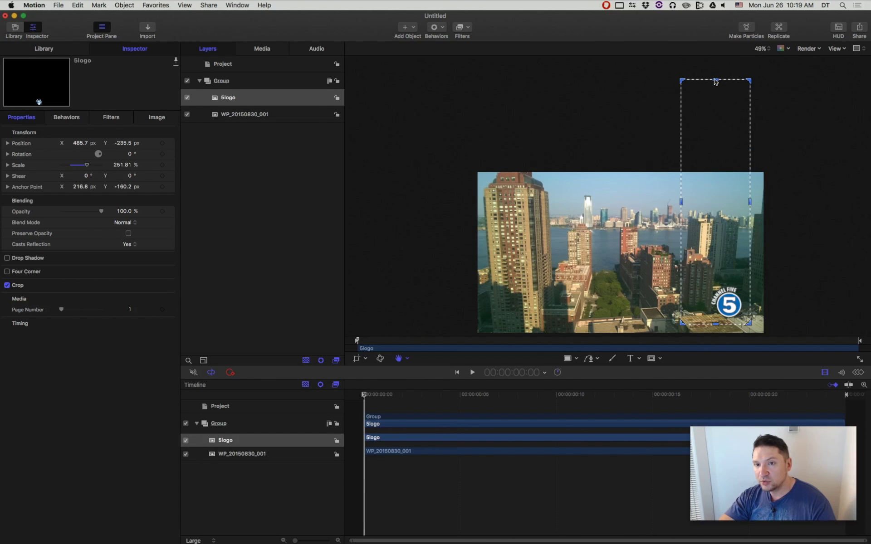
drag(715, 81, 669, 243)
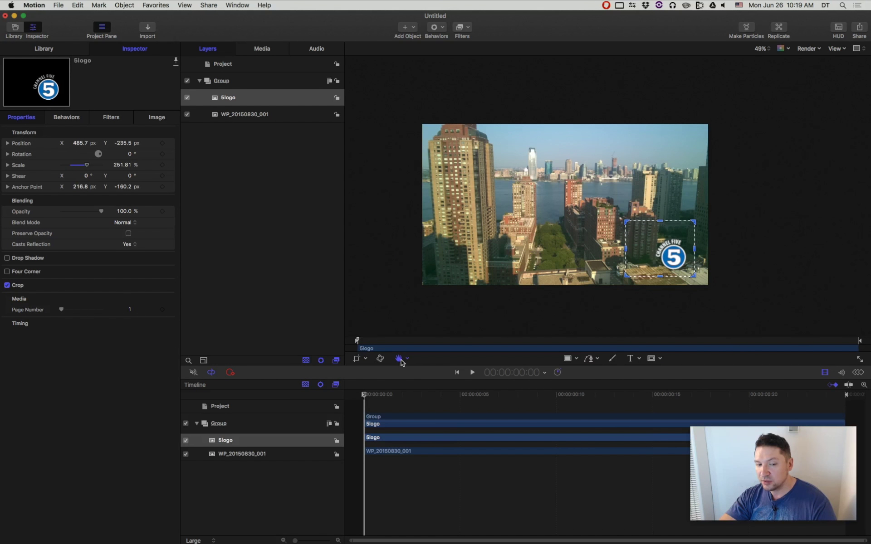
Tighten all four crop edges of the 5logo layer so they closely surround the logo graphic
drag(651, 259, 701, 259)
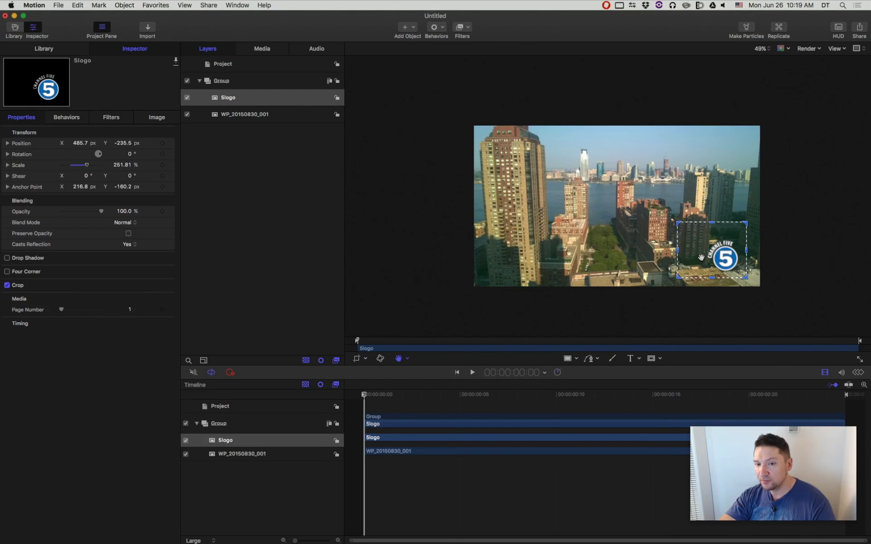
scroll(701, 260, up, 5)
key(shift+s)
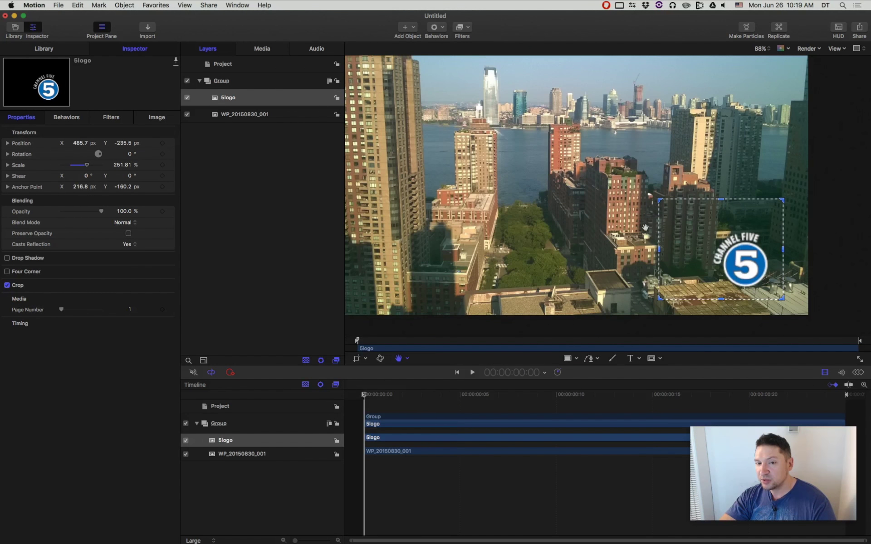
drag(661, 200, 704, 226)
drag(782, 265, 776, 265)
drag(701, 266, 708, 265)
drag(743, 226, 742, 229)
drag(742, 302, 743, 297)
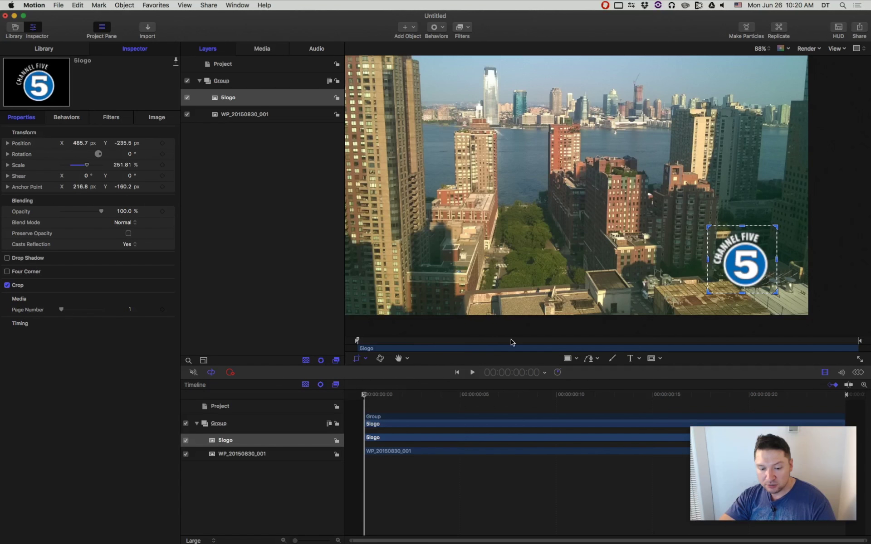
Return to the Transform tool with the cropped 5logo layer selected
key(s)
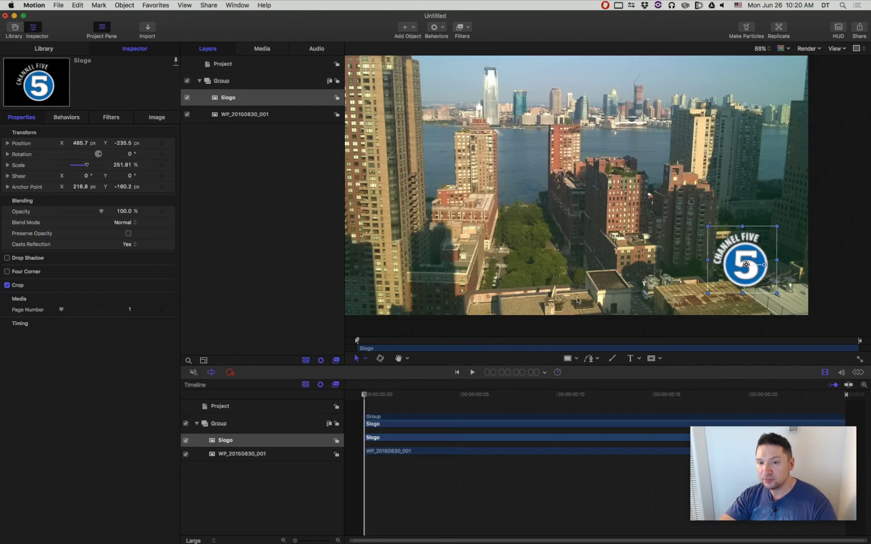
key(h)
drag(797, 251, 833, 247)
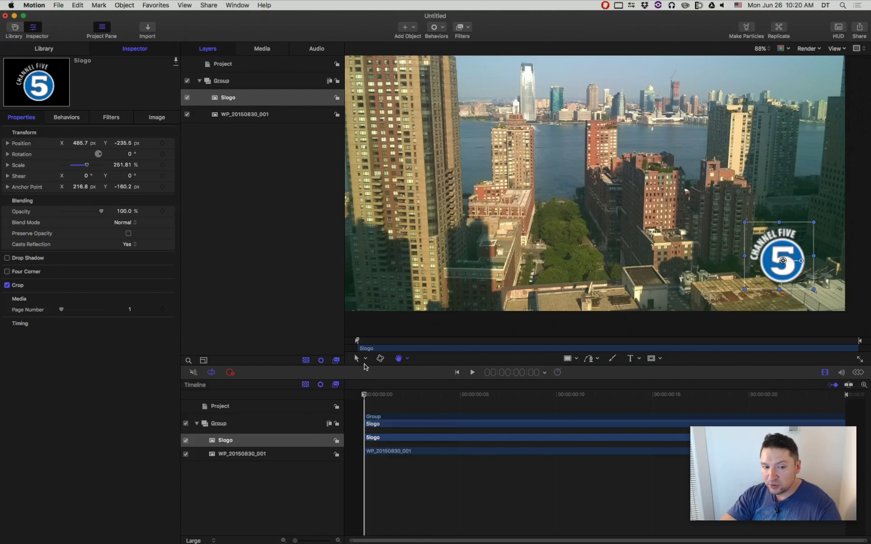
click(361, 361)
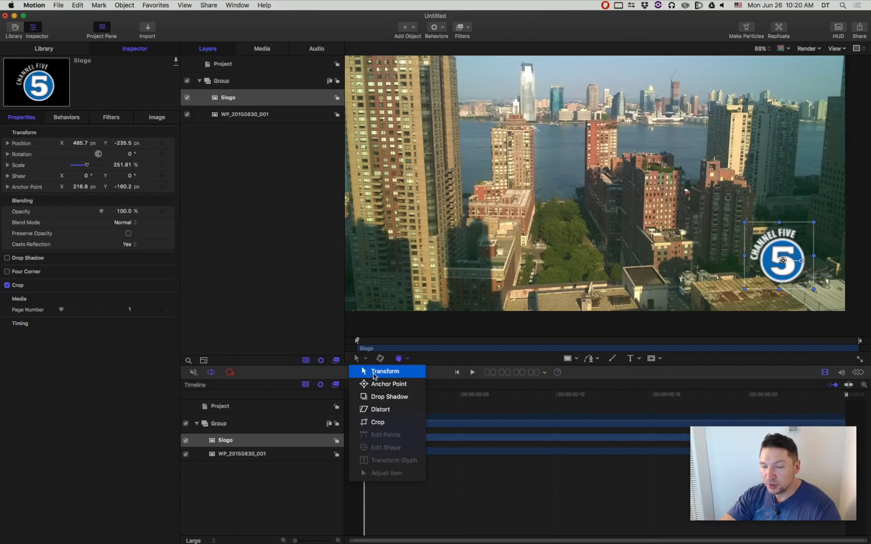
click(374, 373)
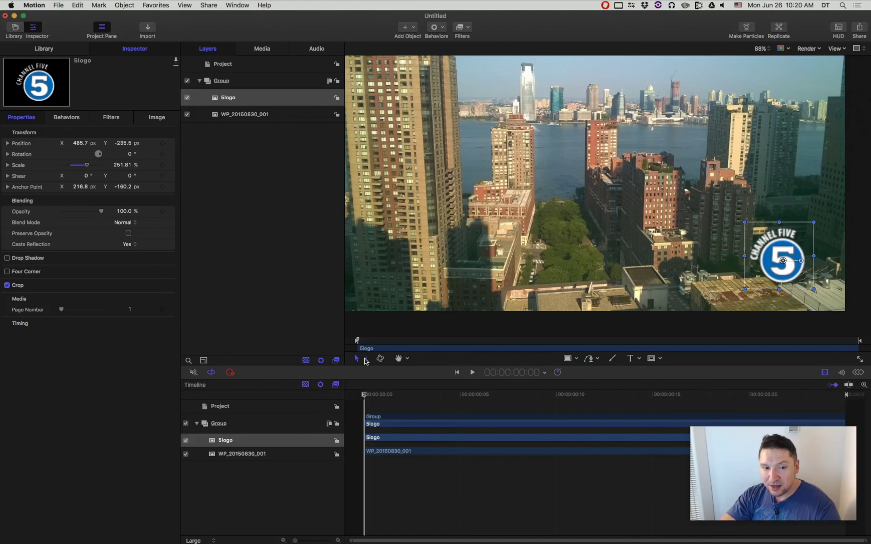
click(365, 359)
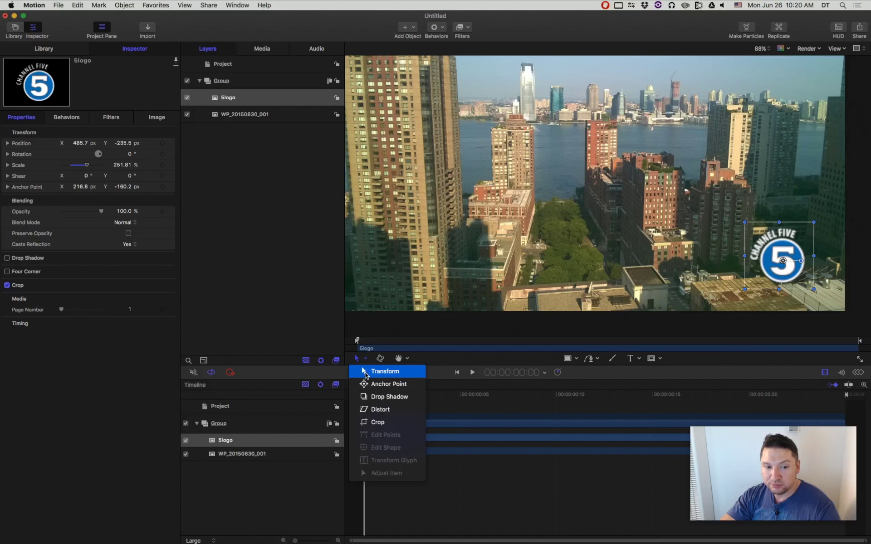
click(447, 361)
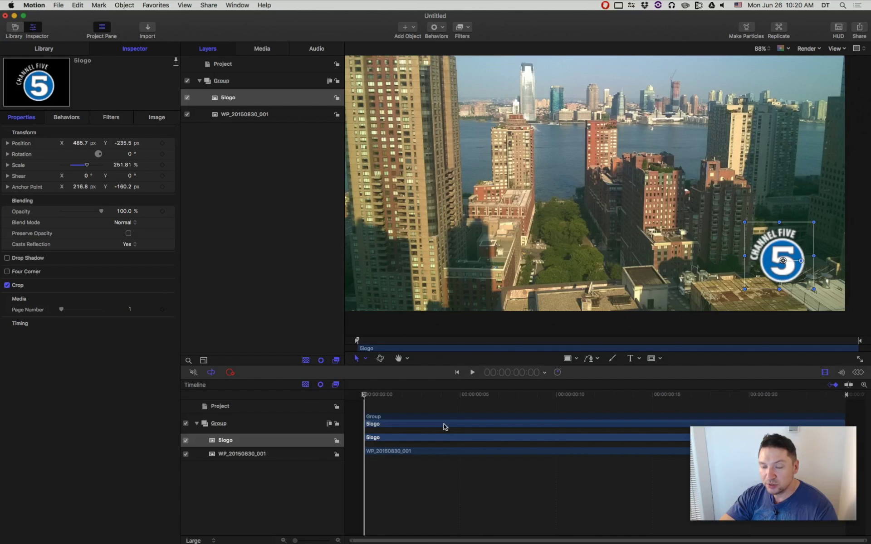
Toggle keyframe recording on and off repeatedly, finishing with recording turned on
key(a)
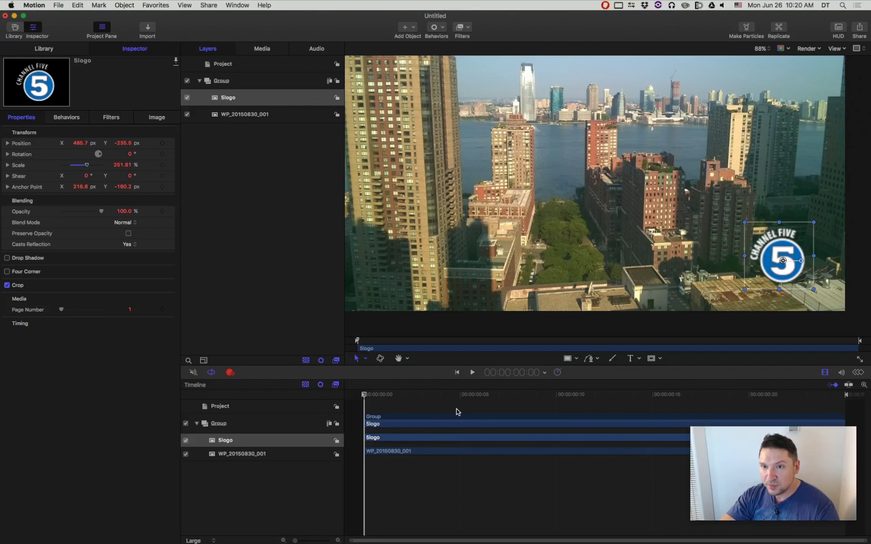
key(a)
key(a)
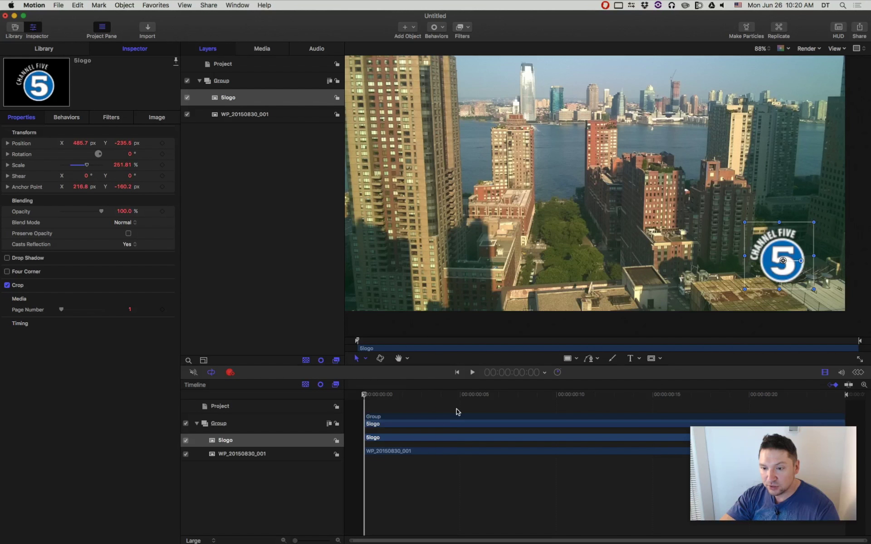
key(a)
key(a)
key(a)
key(a)
key(a)
key(a)
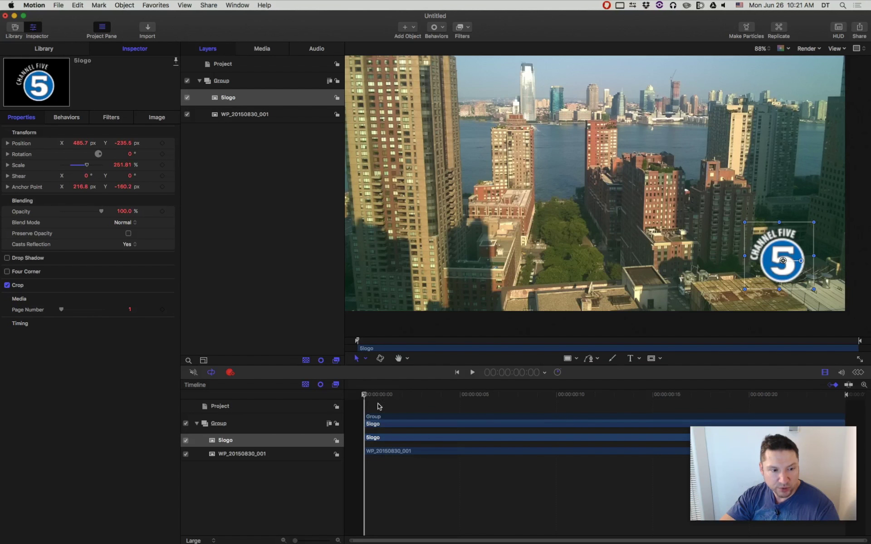
Toggle keyframe recording on and off several times, finishing with recording turned off
key(a)
key(a)
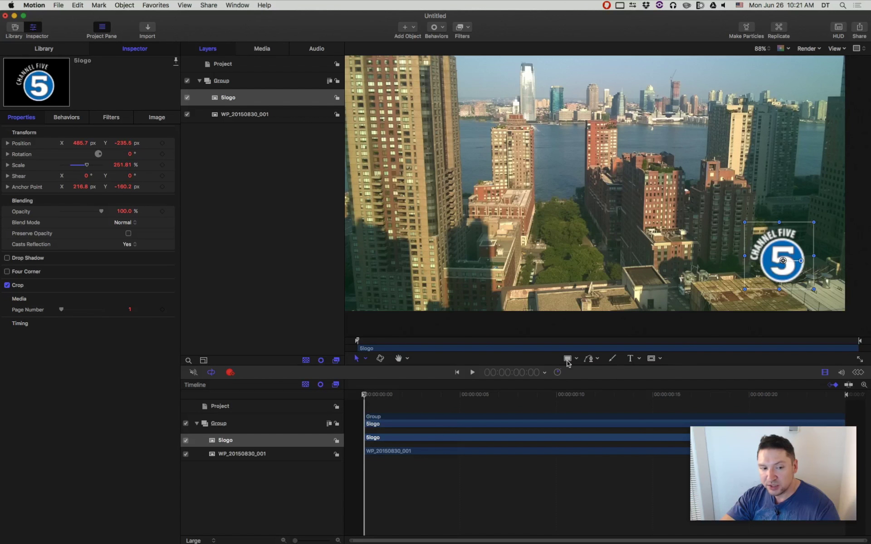
click(229, 372)
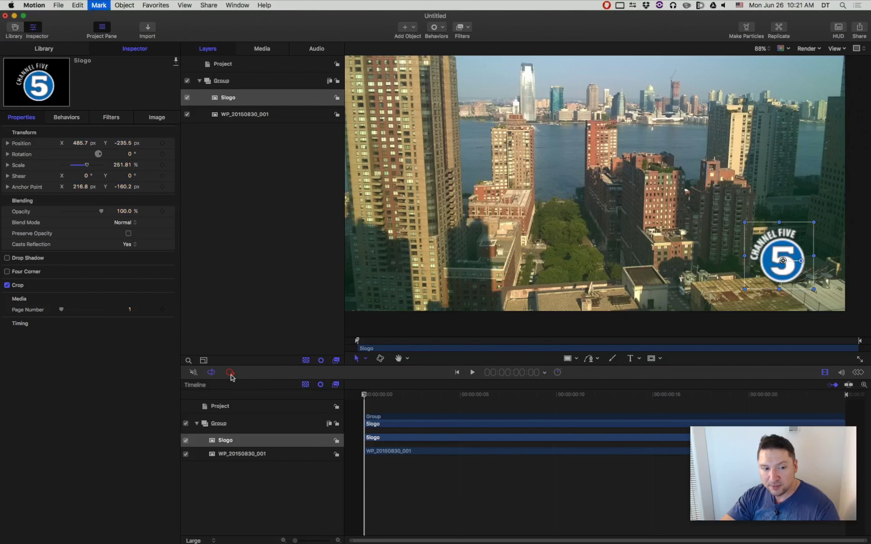
key(a)
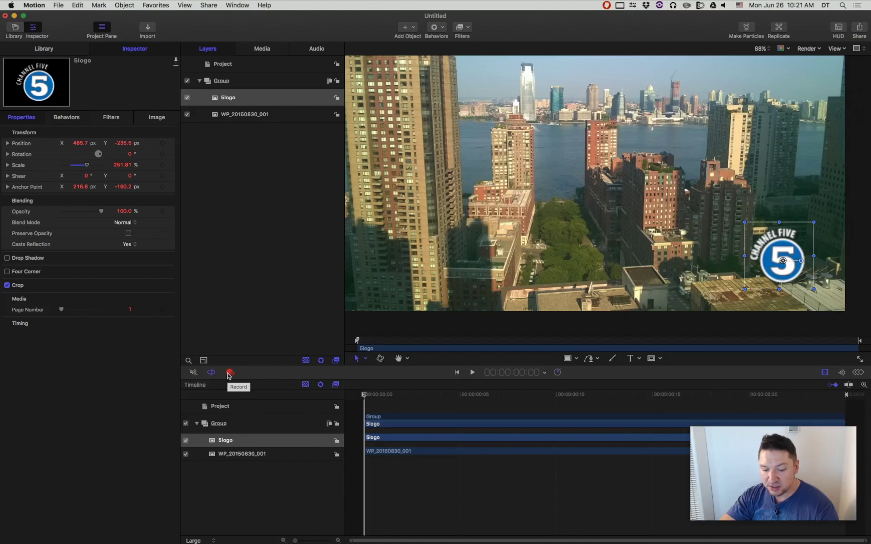
click(229, 373)
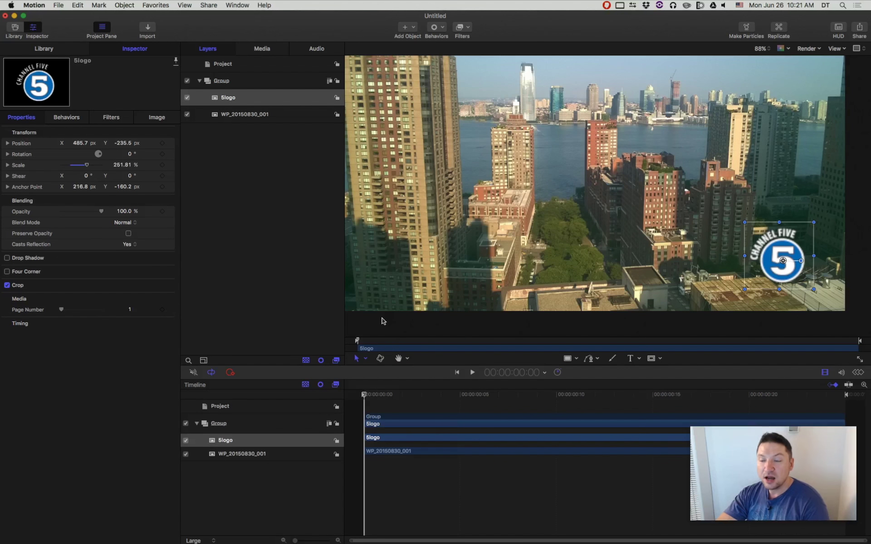
click(365, 358)
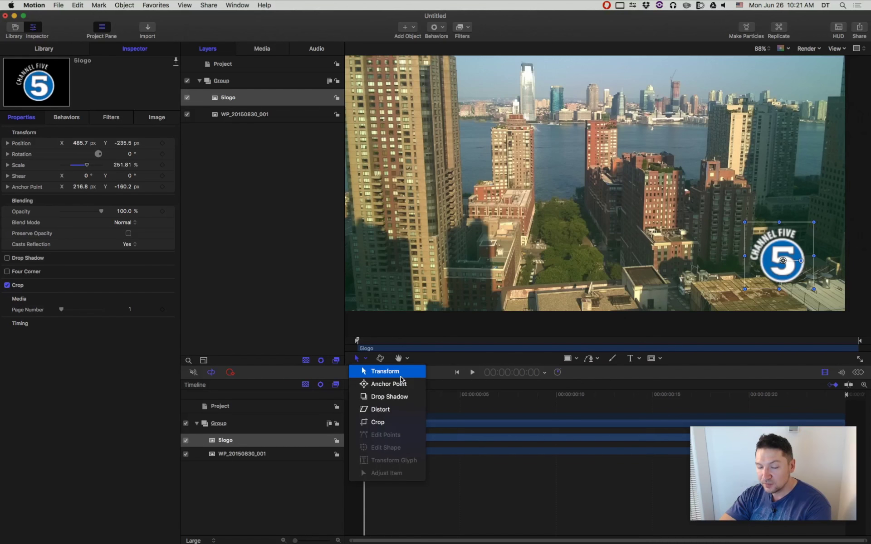
click(458, 359)
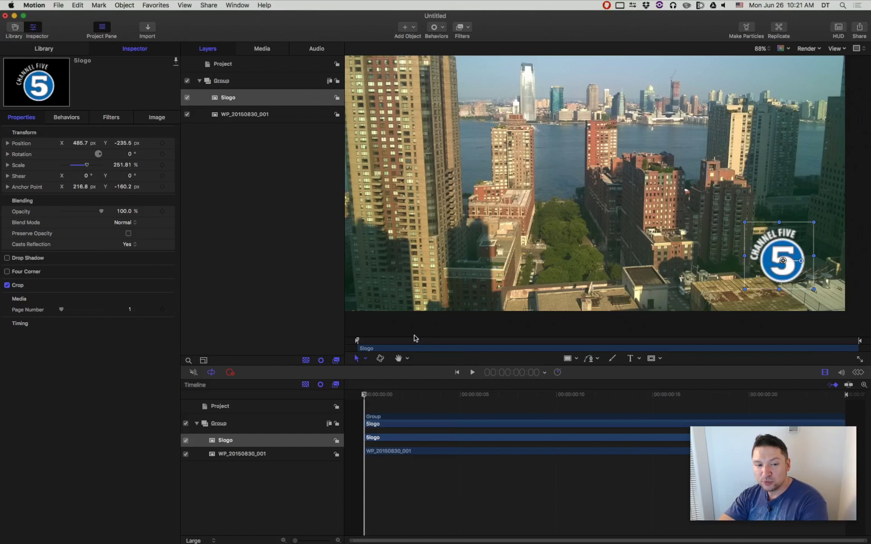
click(365, 358)
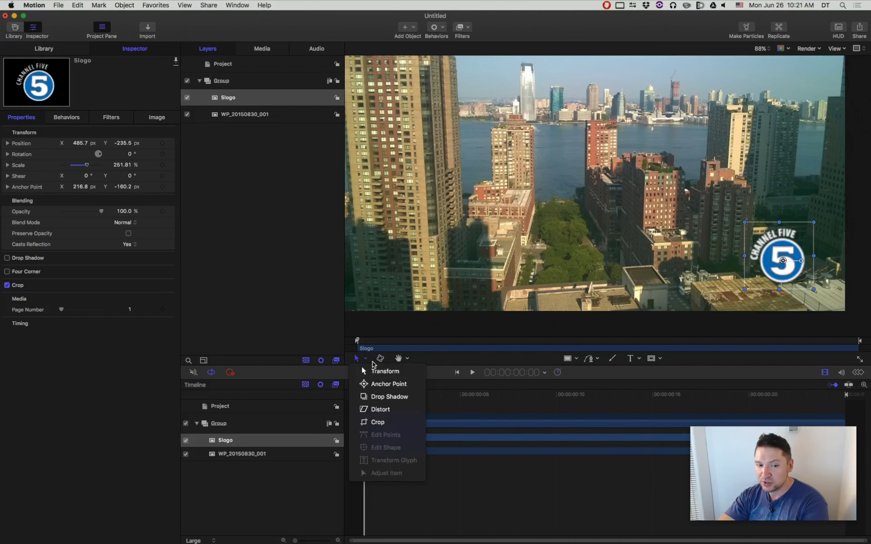
click(474, 359)
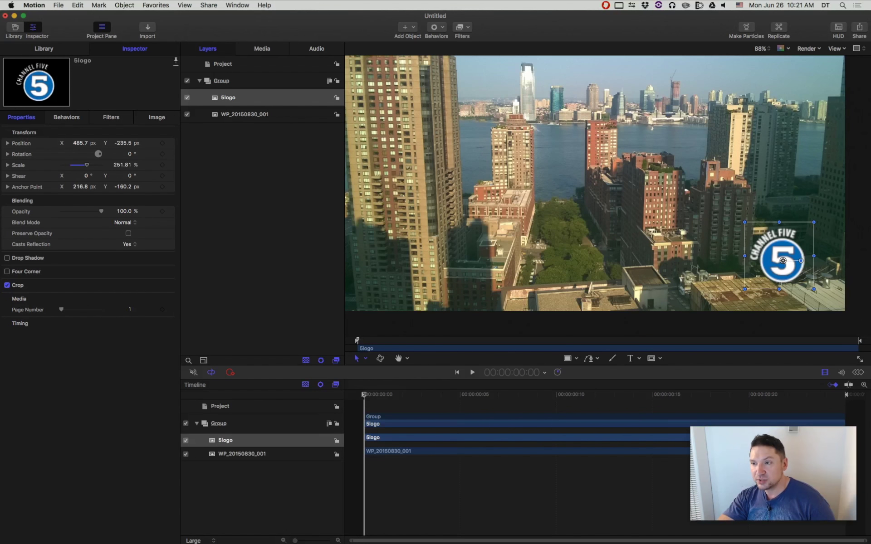
click(634, 29)
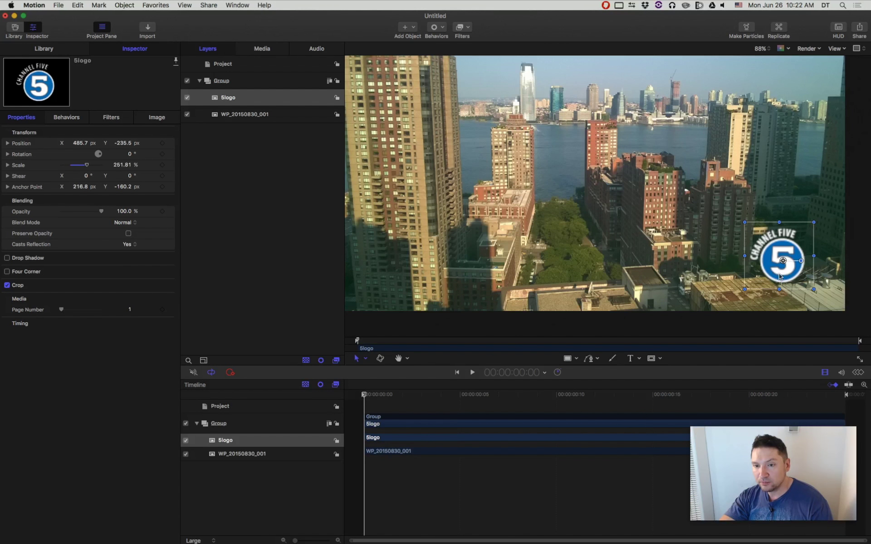
Enlarge the 5logo layer to a scale of 353.81% while viewing the canvas at 100%
scroll(814, 280, right, 3)
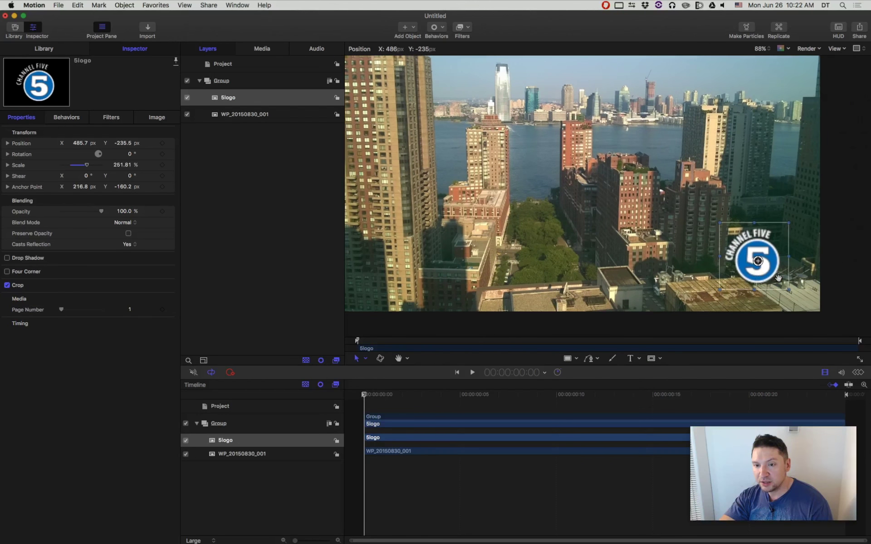
click(833, 281)
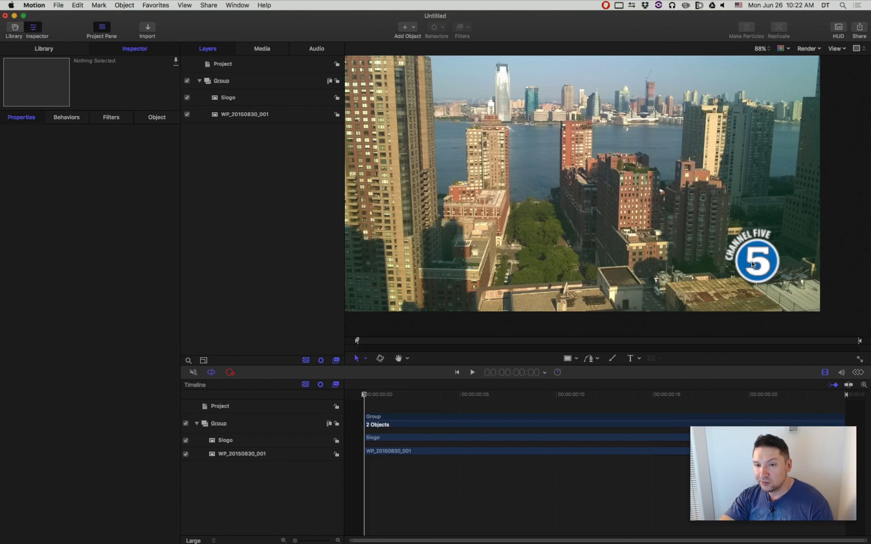
scroll(750, 264, up, 5)
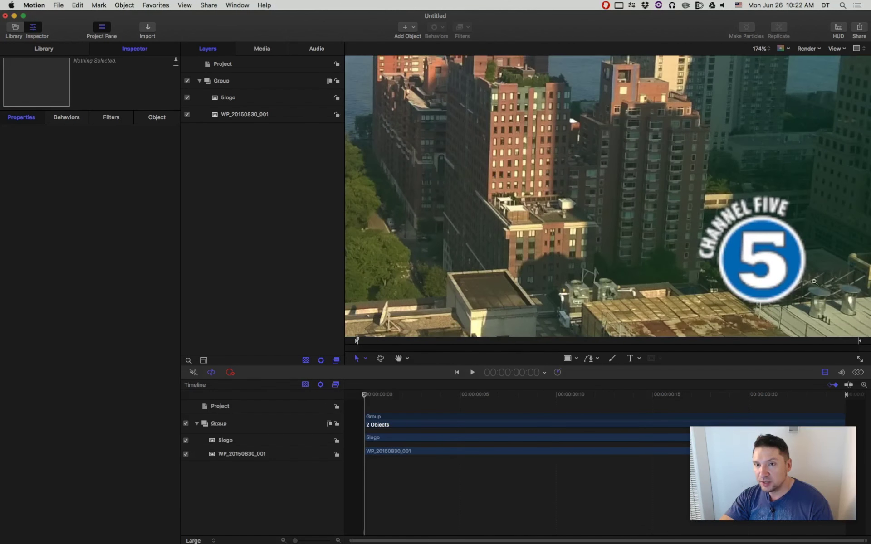
click(764, 50)
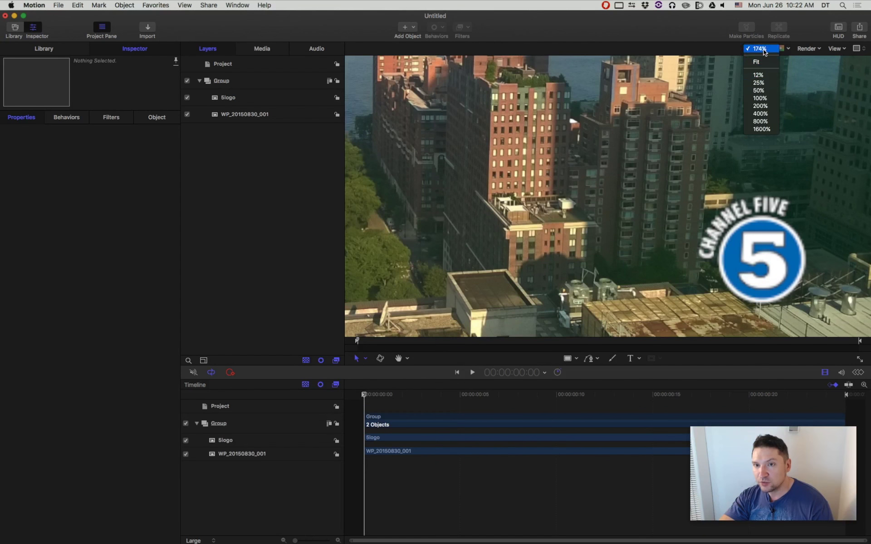
click(763, 98)
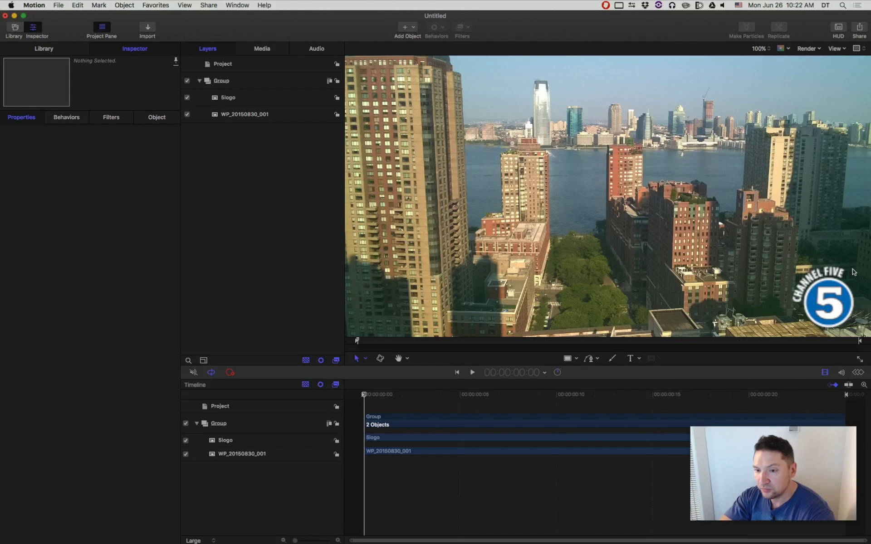
click(252, 100)
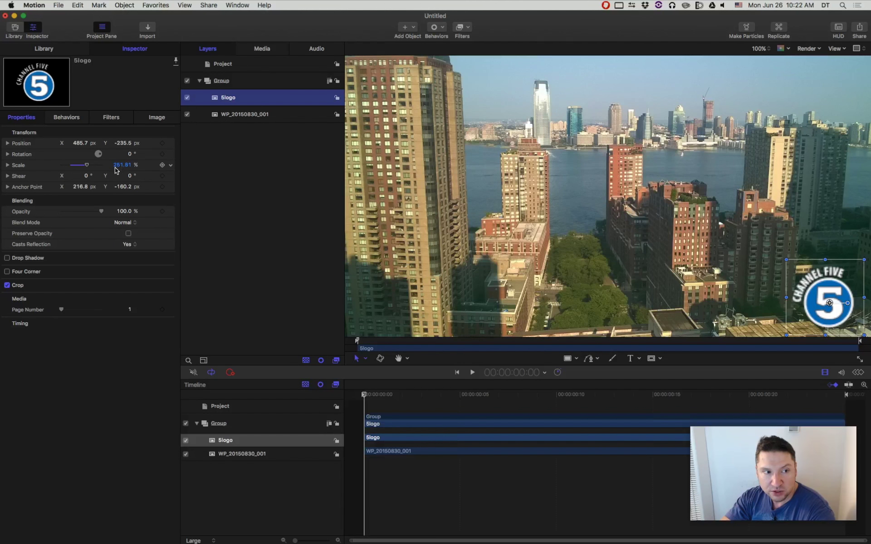
drag(119, 168, 123, 165)
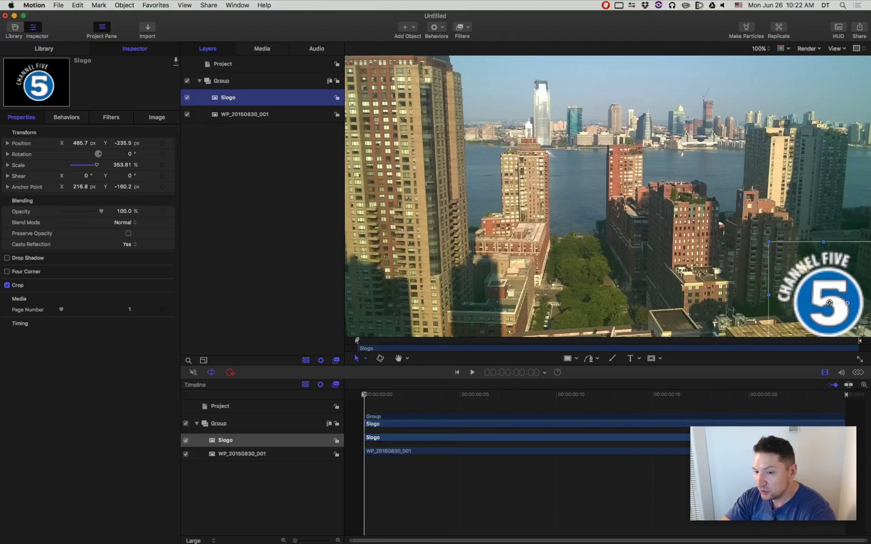
Reveal the source media of the 5logo layer to view its media settings, and return to the layer list
right_click(241, 99)
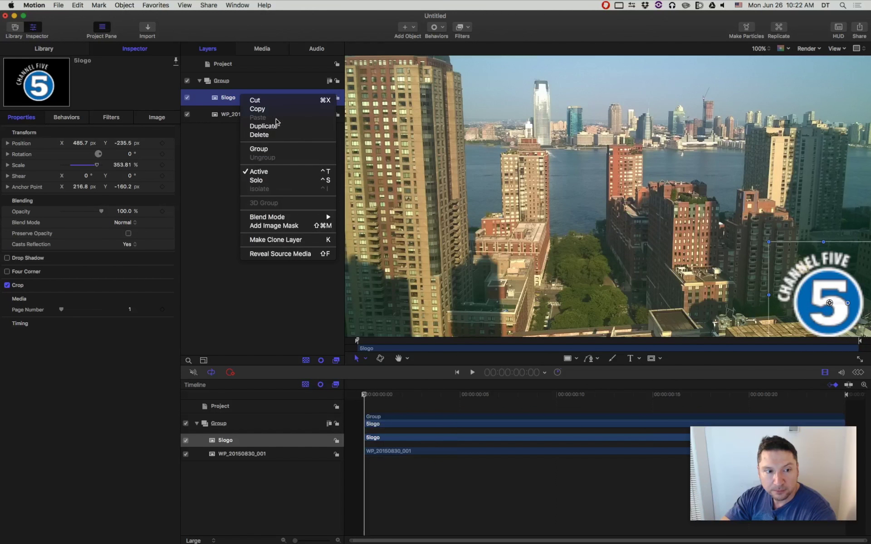
click(267, 254)
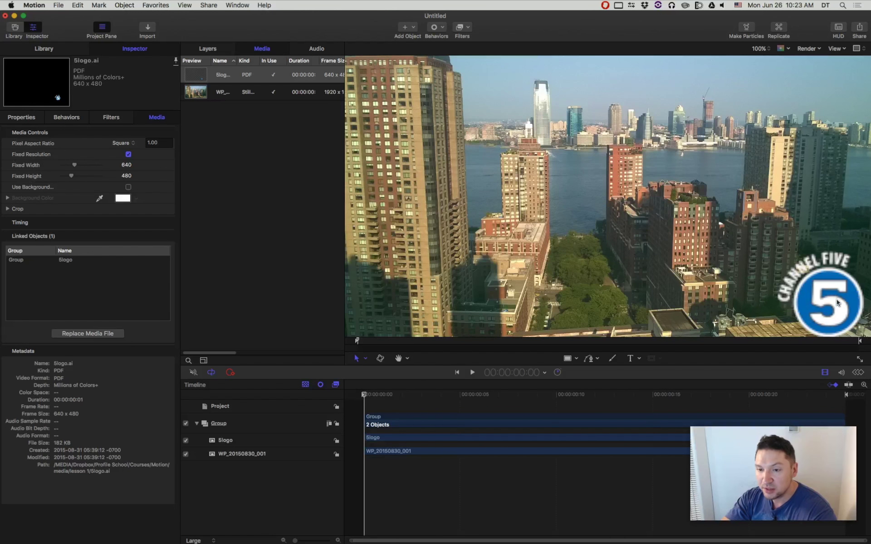
click(208, 145)
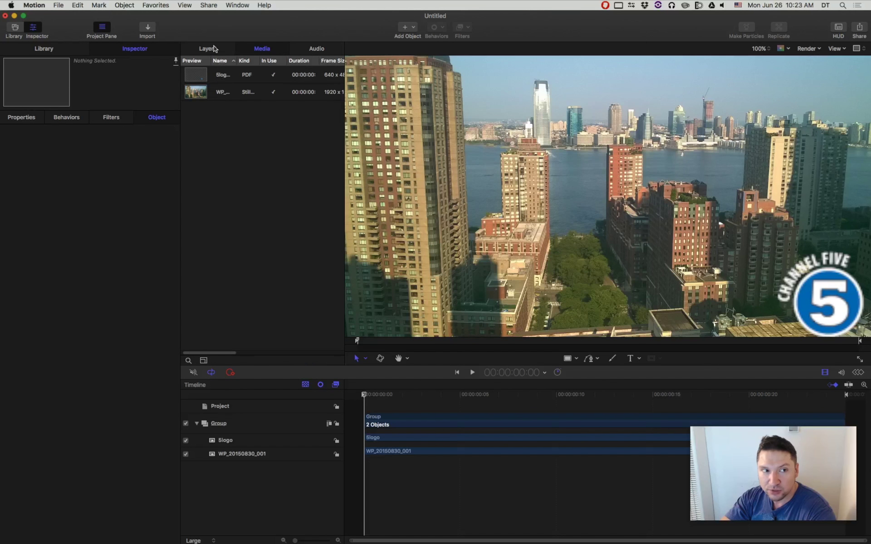
click(214, 49)
key(h)
drag(819, 258, 791, 239)
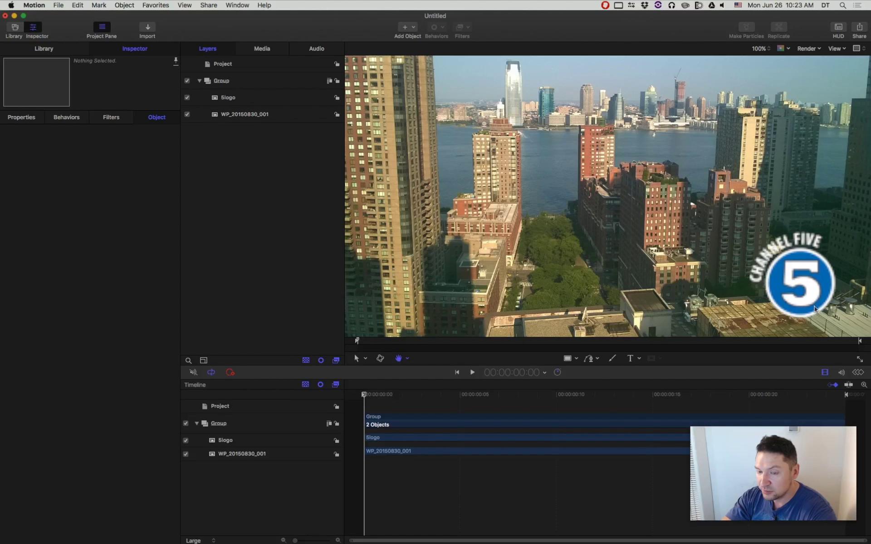
Reveal the 5logo layer's source media and turn off Fixed Resolution for the 5logo.ai file
click(230, 100)
click(22, 117)
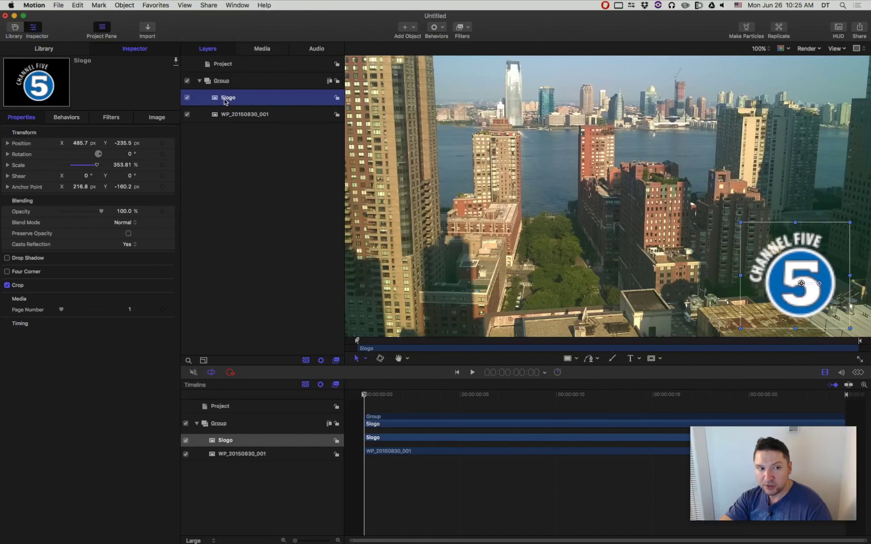
right_click(242, 99)
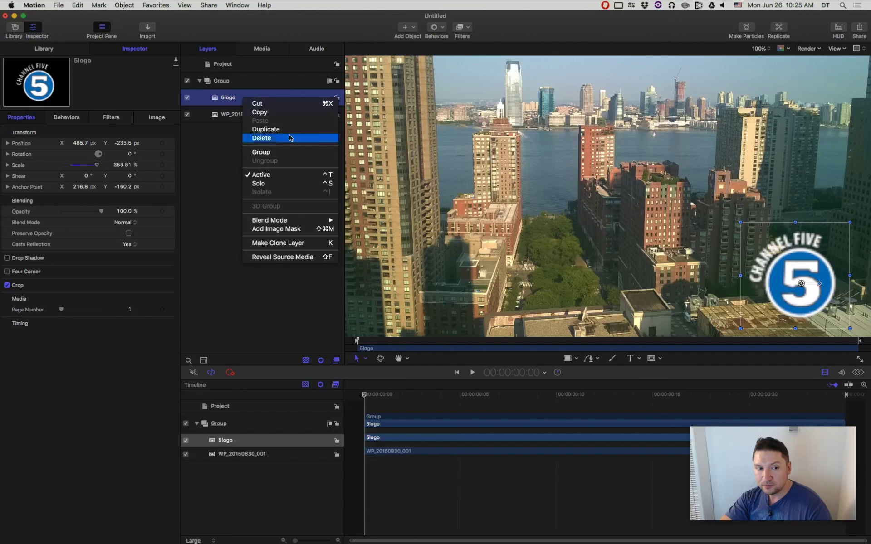
click(280, 257)
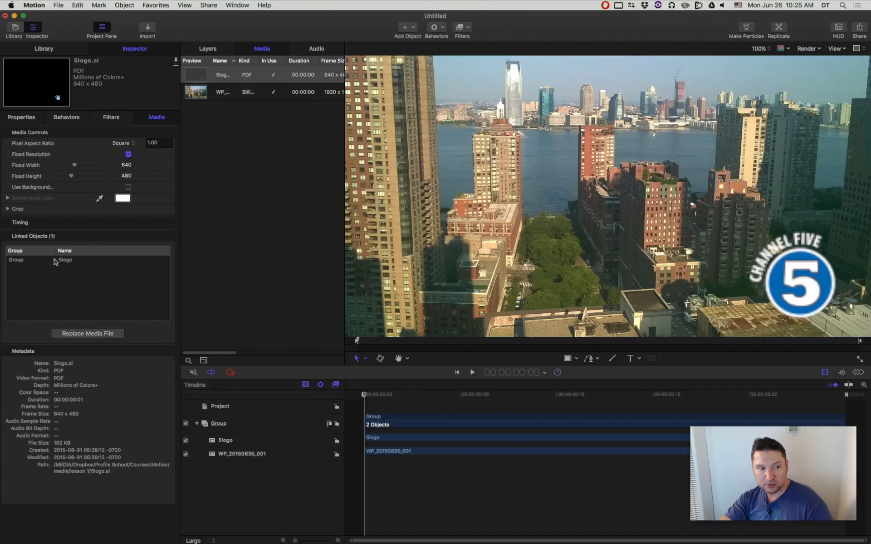
drag(6, 148, 154, 160)
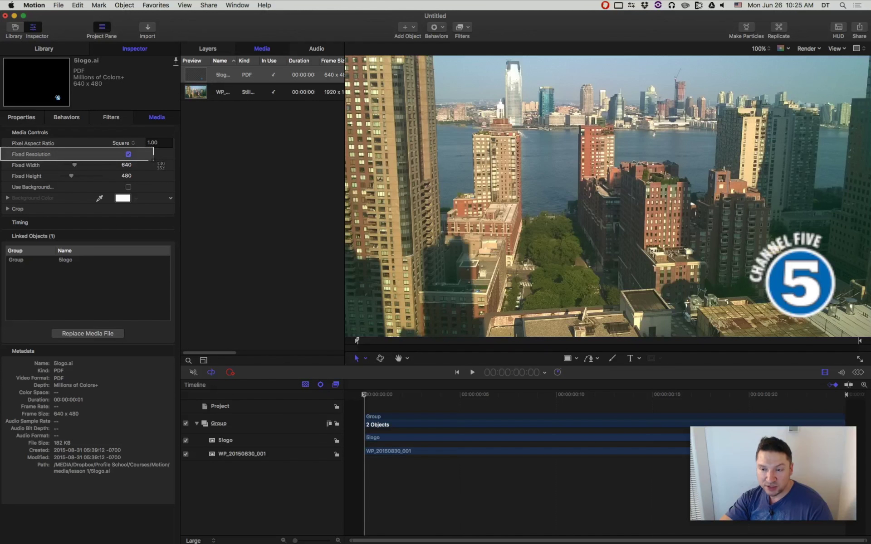
drag(154, 160, 154, 159)
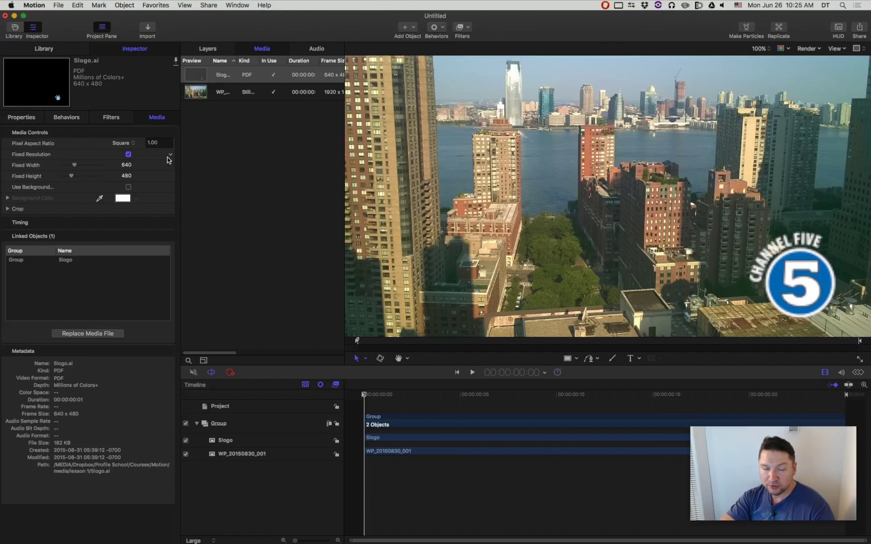
click(128, 155)
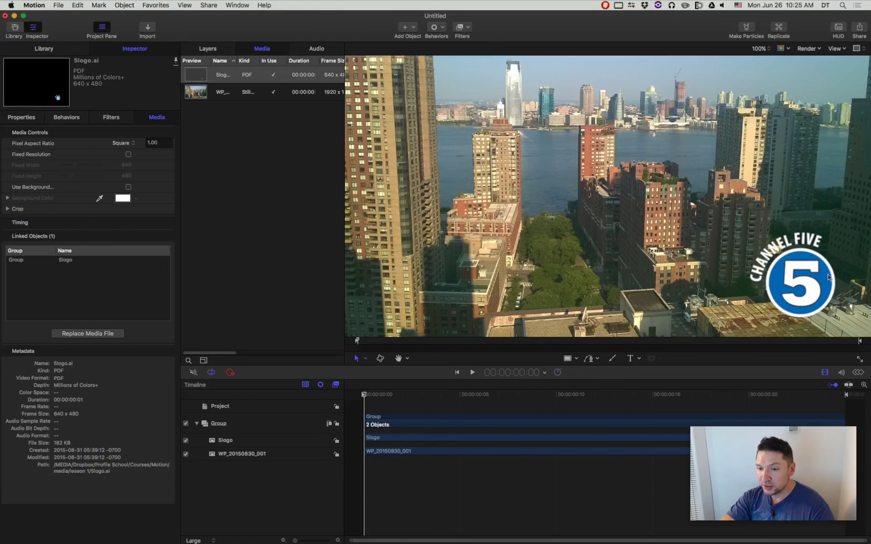
Enlarge the 5logo layer to a scale of 661.81% to check its edge sharpness
click(24, 116)
click(217, 51)
click(222, 98)
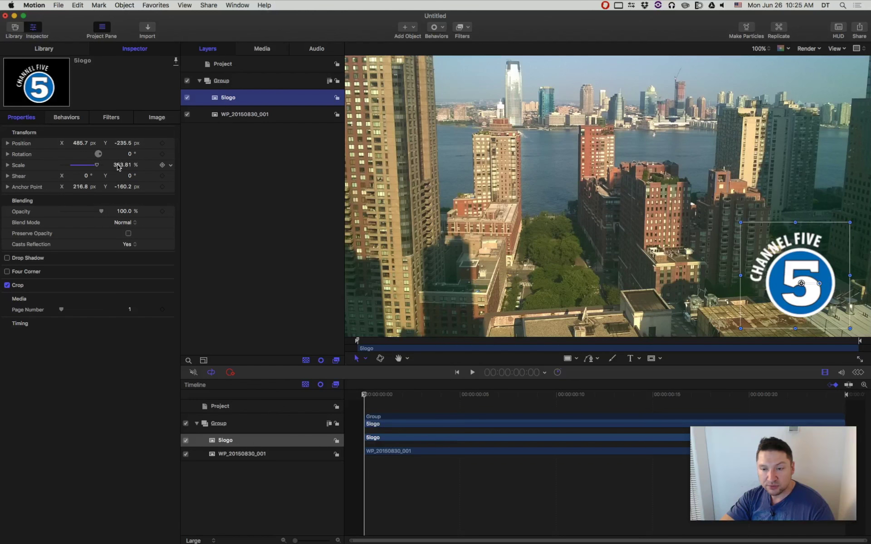
drag(120, 167, 122, 164)
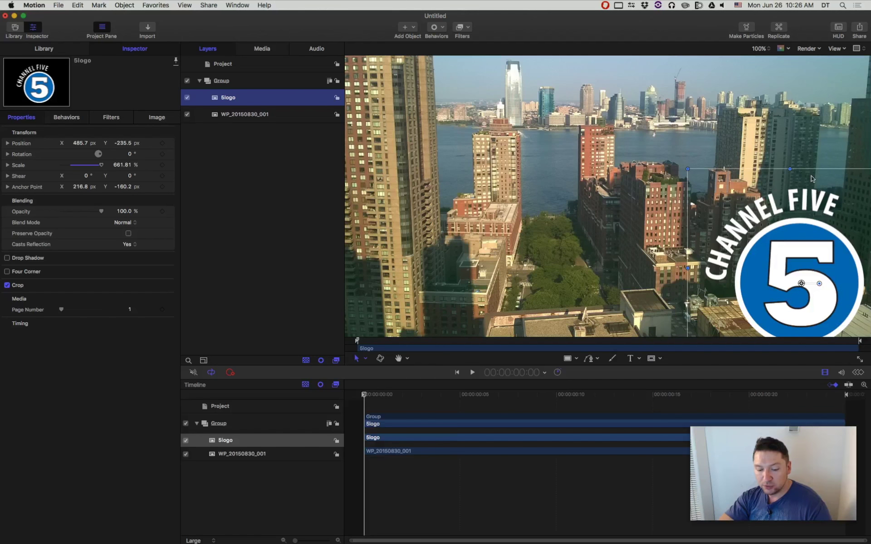
scroll(780, 161, down, 2)
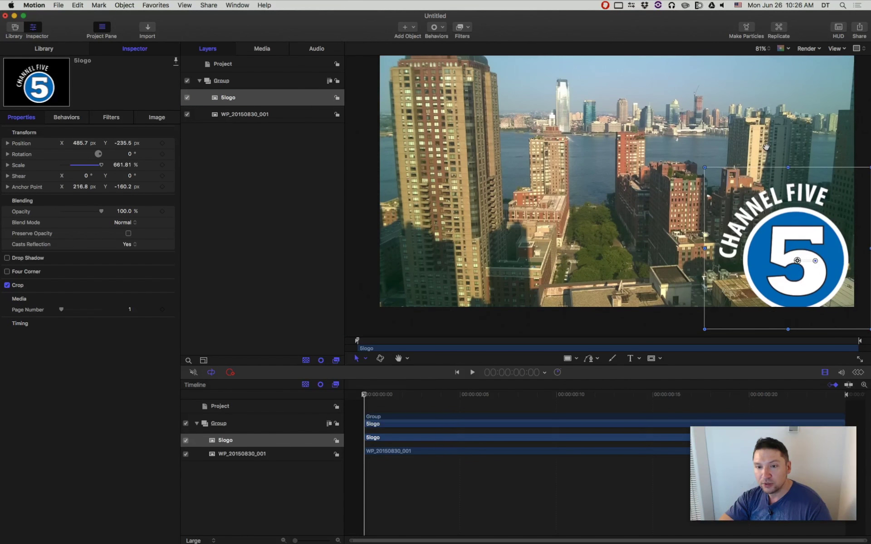
key(h)
mouse_move(766, 148)
mouse_down()
mouse_move(775, 167)
mouse_move(763, 168)
mouse_move(773, 162)
mouse_up()
scroll(776, 167, down, 2)
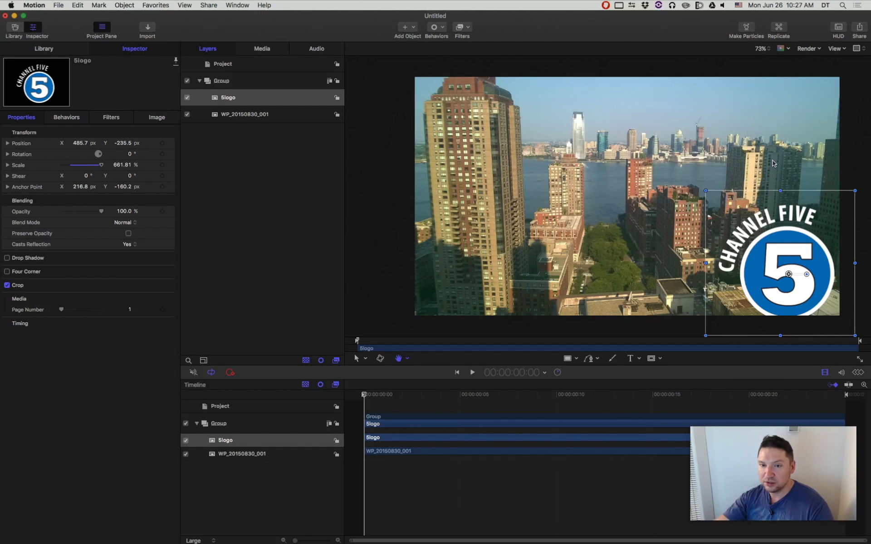
Reduce the 5logo layer's scale to 396.81% and deselect it
click(715, 74)
click(709, 62)
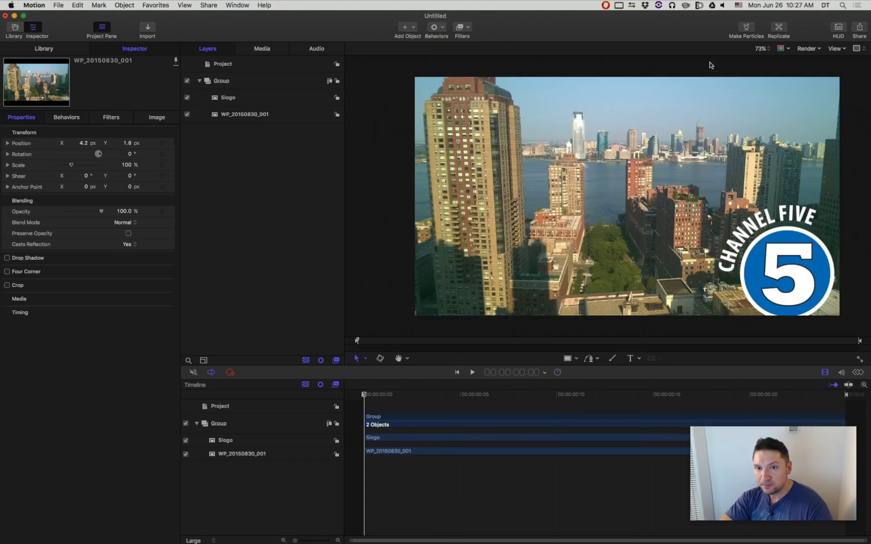
click(238, 100)
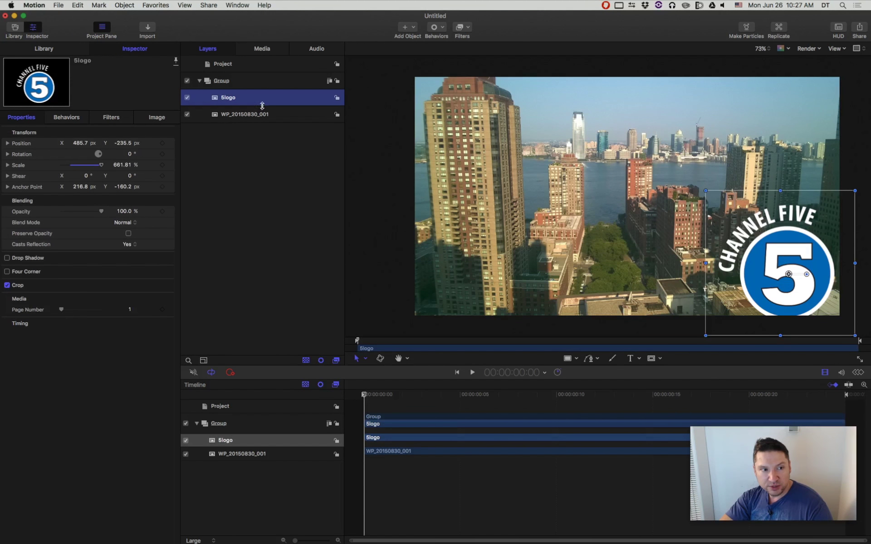
drag(122, 165, 115, 165)
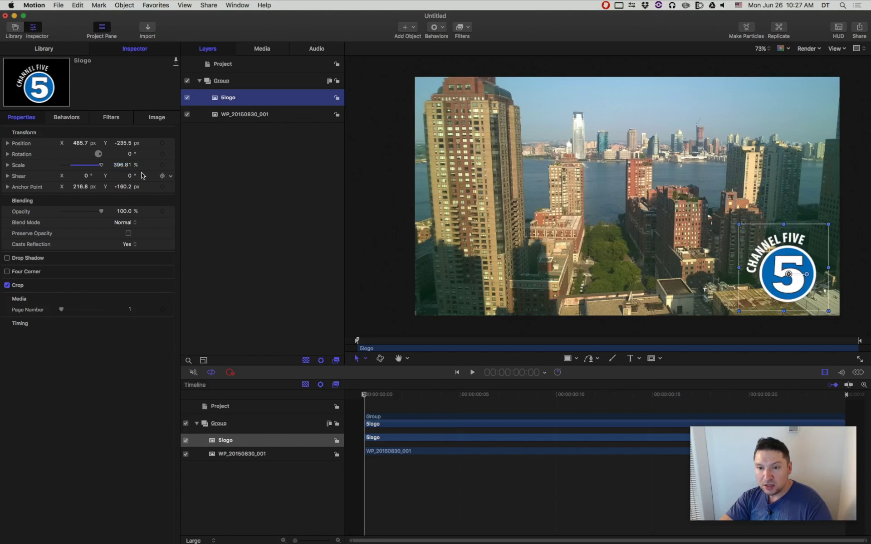
click(370, 163)
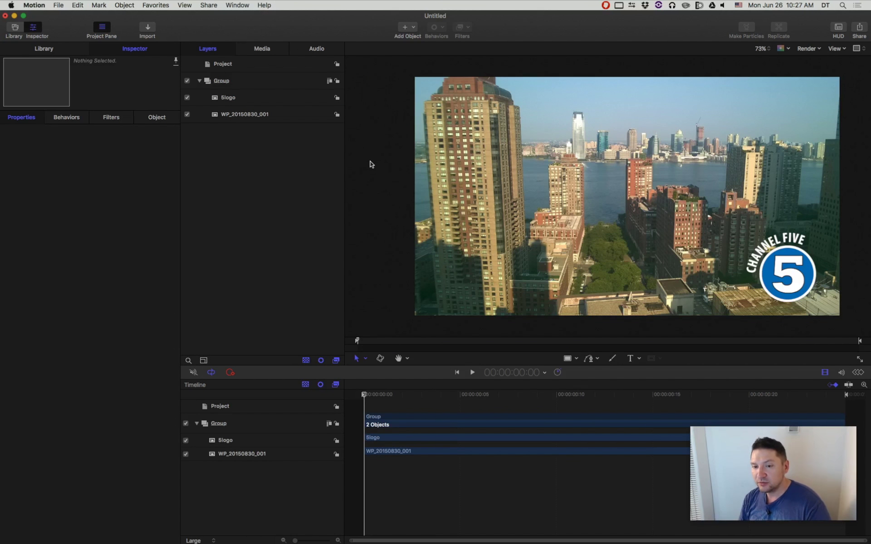
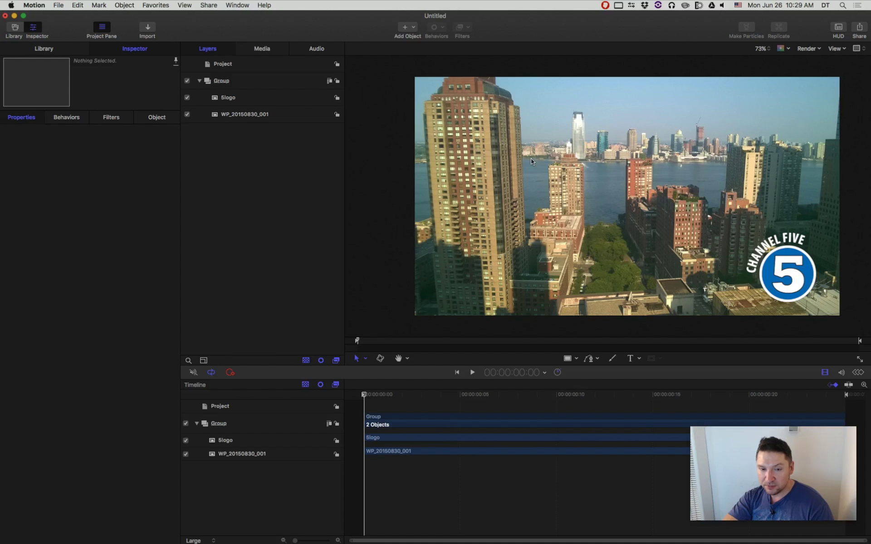
Draw a white circle over the skyline, centred at about X -204, Y 145 px, and return to the transform tool
click(575, 360)
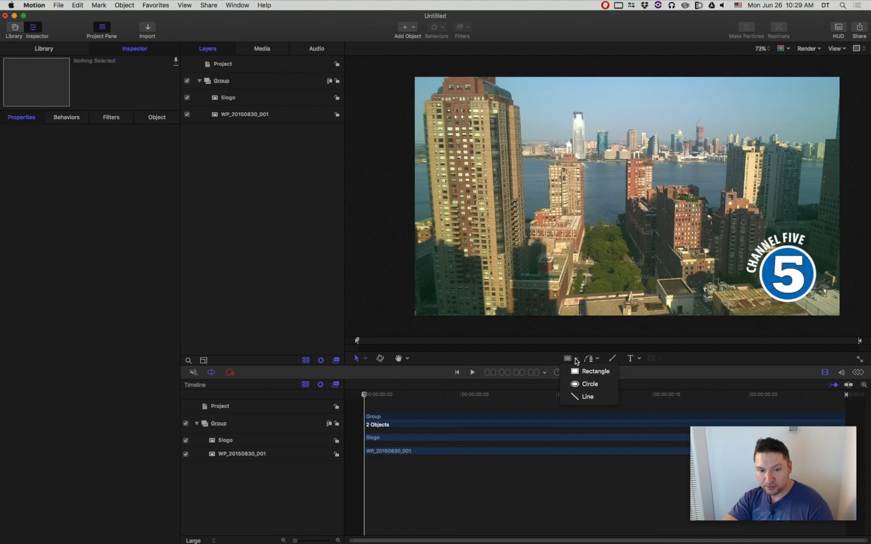
click(584, 384)
drag(546, 133, 585, 174)
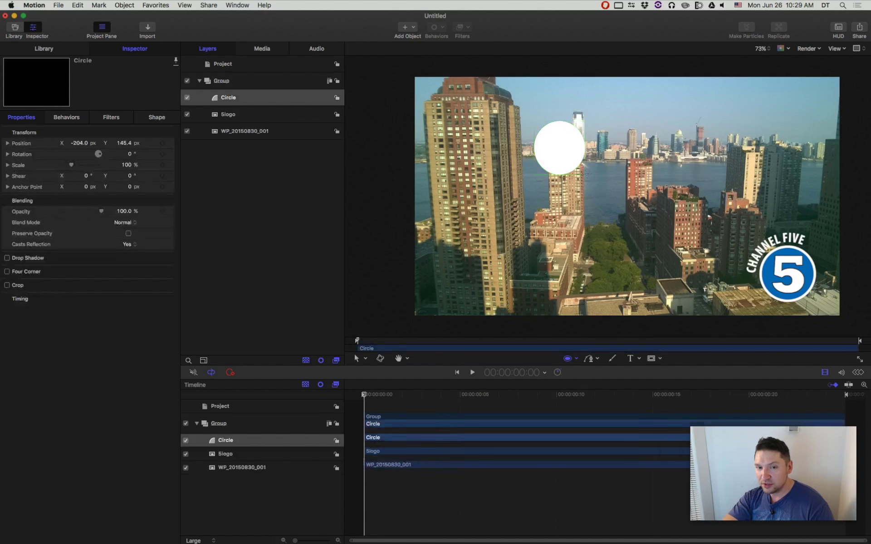
click(355, 358)
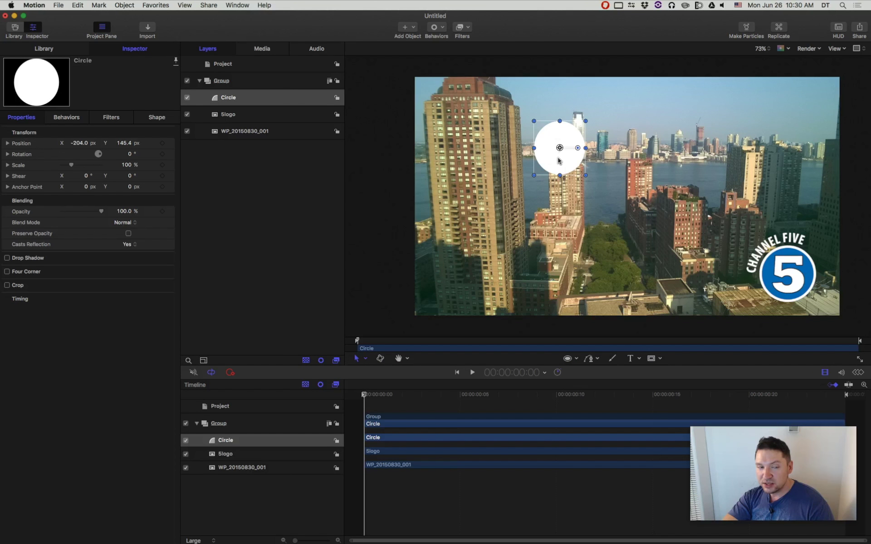
Turn off the visibility of the WP_20150830_001 and 5logo layers, leaving only the circle displayed
click(187, 131)
click(187, 114)
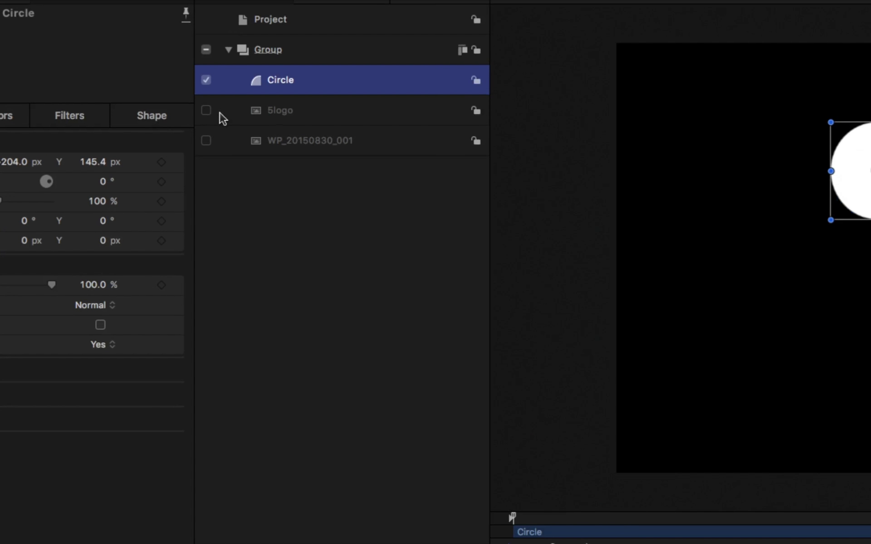
click(206, 110)
click(206, 110)
click(206, 111)
click(206, 111)
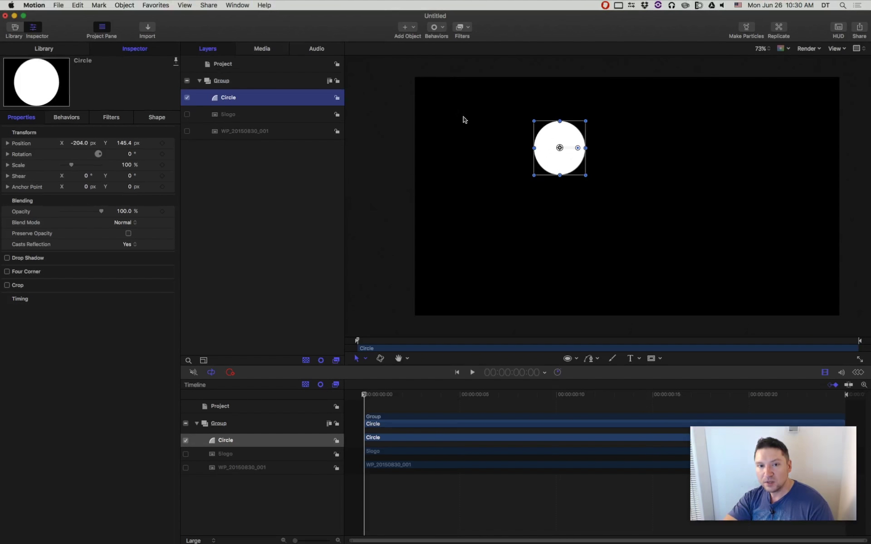
click(187, 116)
click(187, 115)
Keyframe the circle's position from the canvas's left edge at frame 0 to the right side at frame 10, and scrub the motion
drag(565, 139, 442, 138)
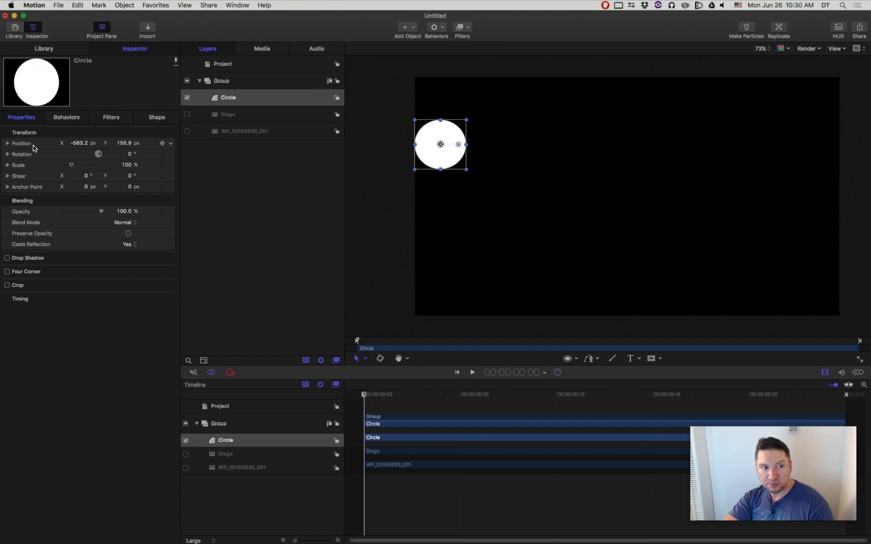
click(161, 144)
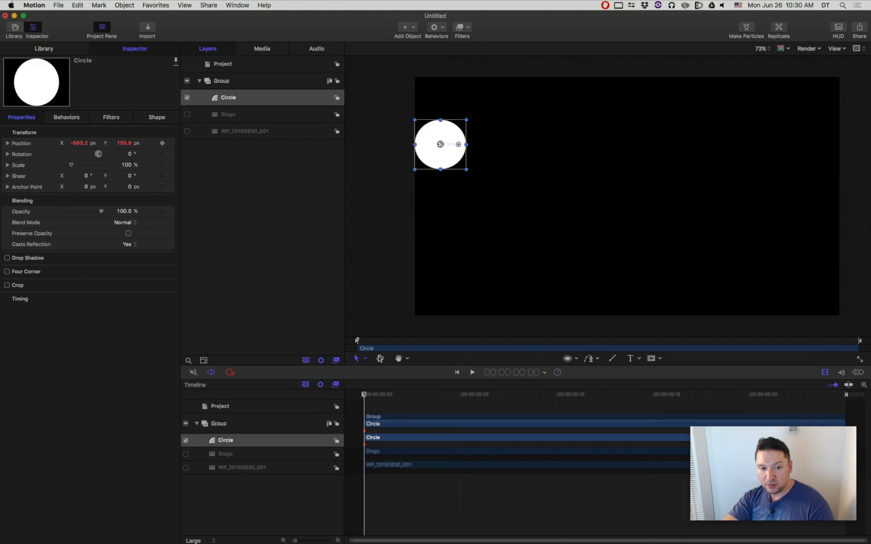
drag(363, 345, 569, 343)
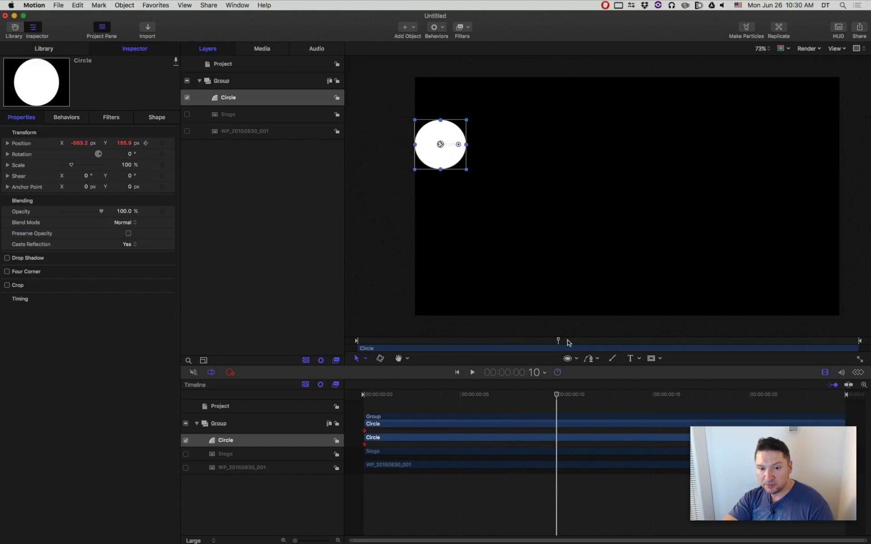
drag(455, 162, 758, 163)
drag(550, 394, 408, 395)
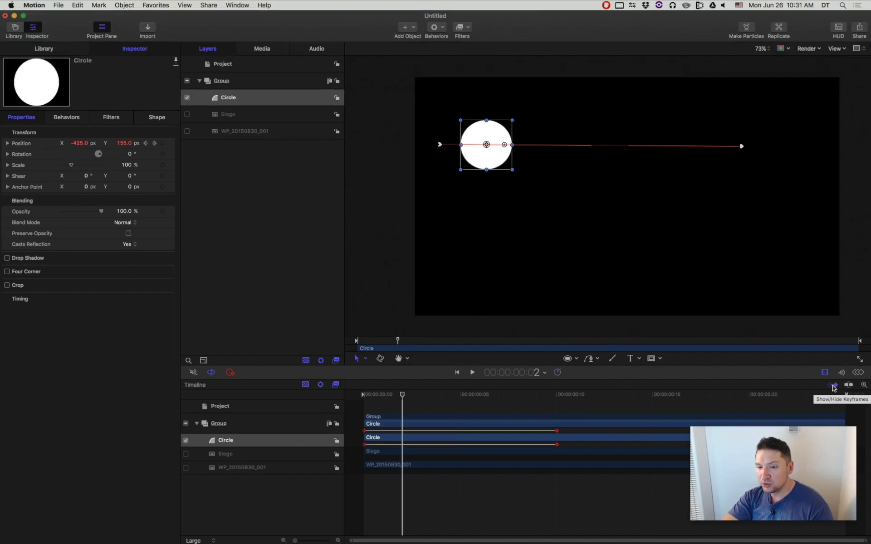
Hide the keyframes in the timeline and show them again
click(834, 385)
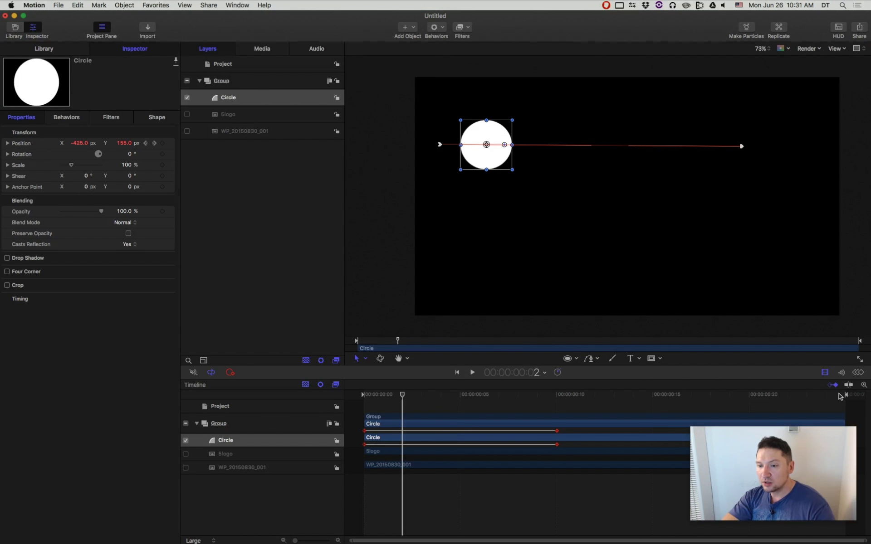
click(833, 386)
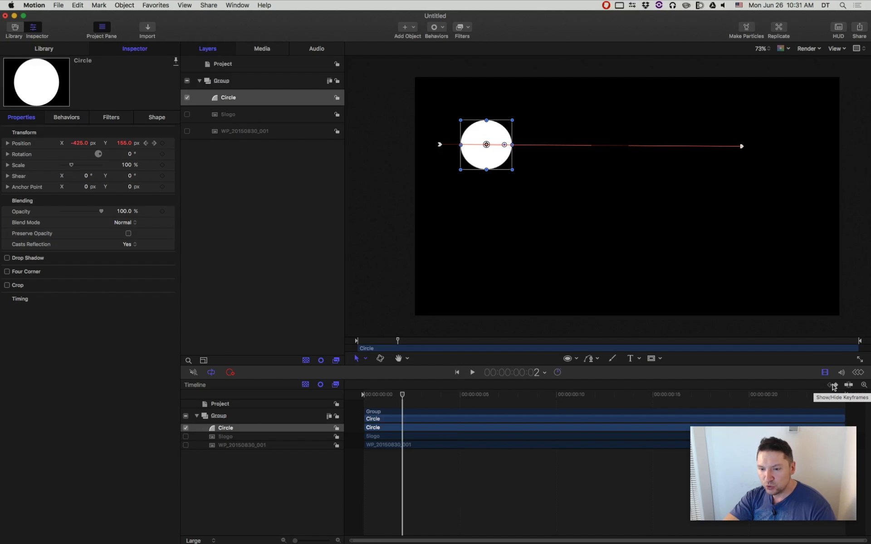
click(833, 386)
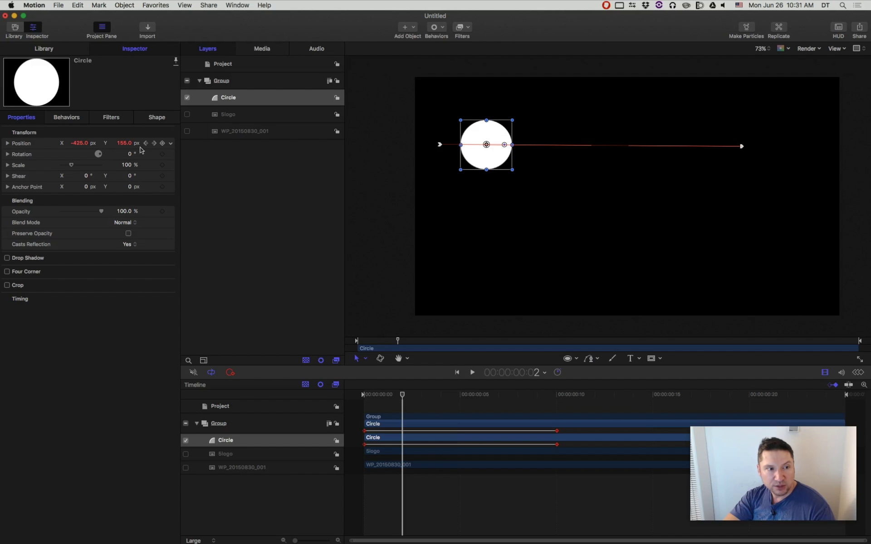
Reset the circle's animated position and place it against the canvas's left edge at about X -563, Y 32 px
click(170, 143)
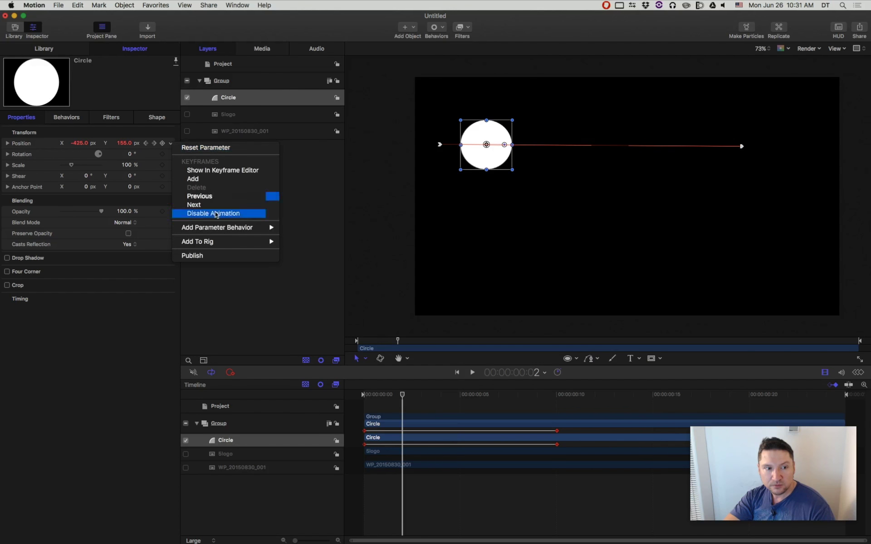
click(199, 149)
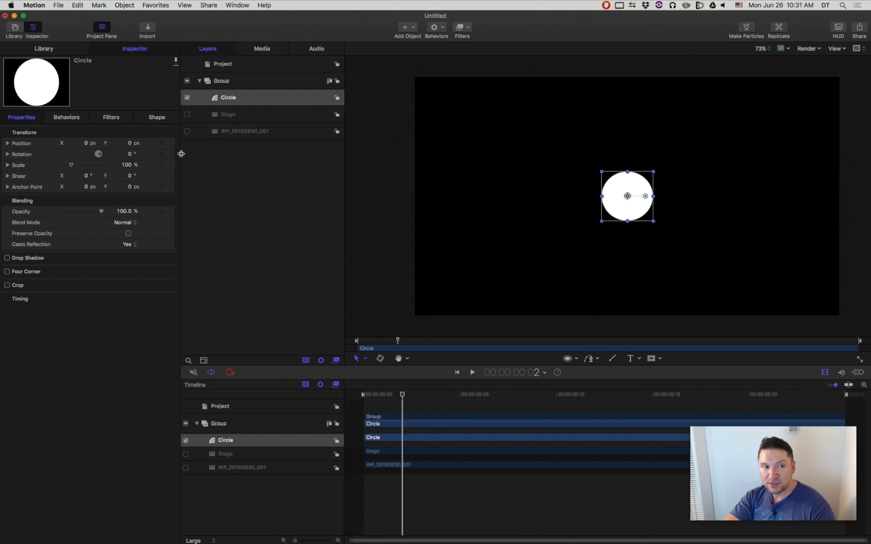
drag(628, 206, 441, 196)
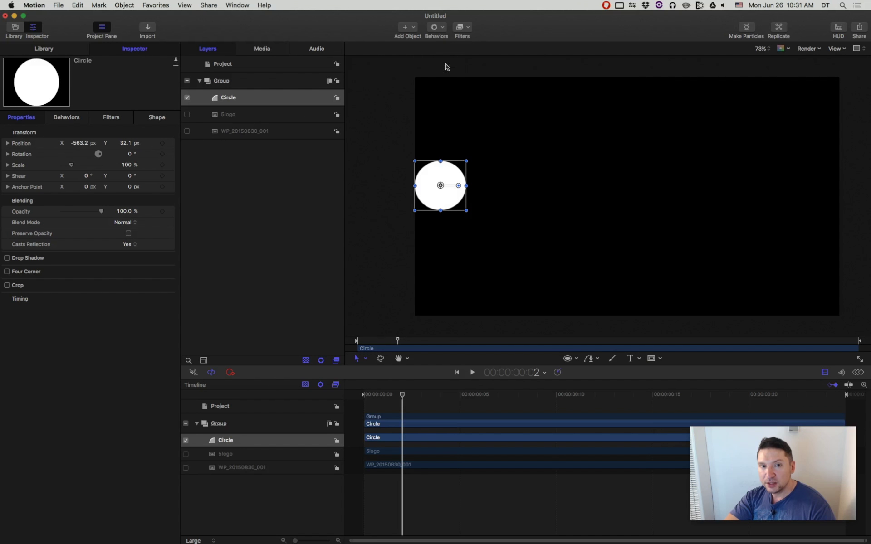
Apply the Basic Motion Throw behavior to the circle and, during playback, set its X throw velocity to 1122
click(437, 28)
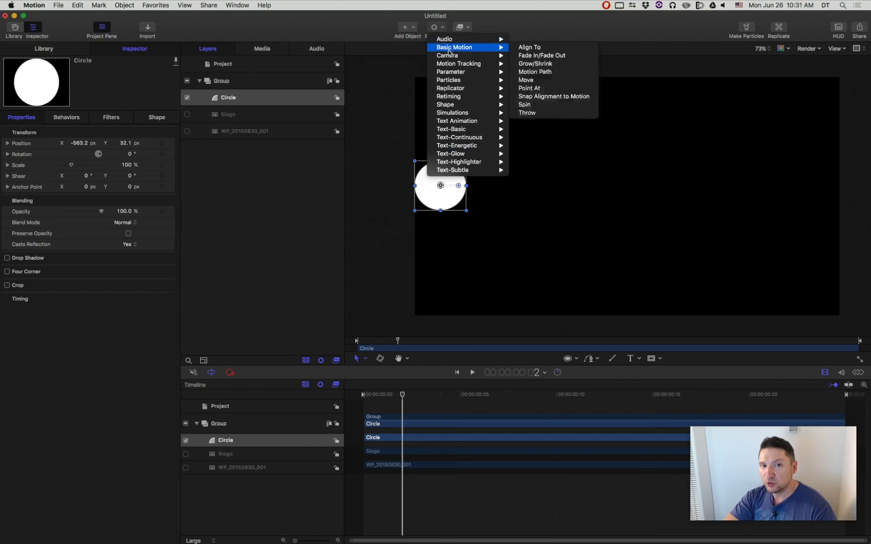
mouse_move(449, 50)
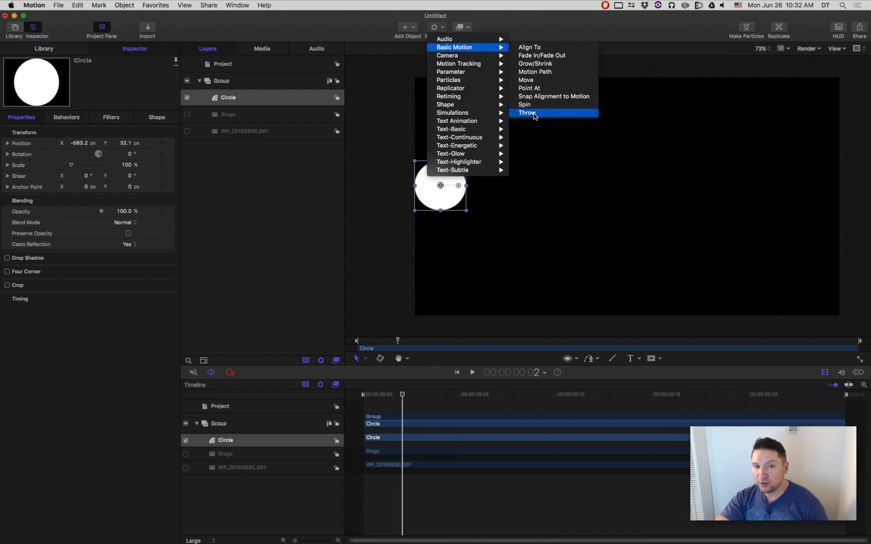
click(533, 117)
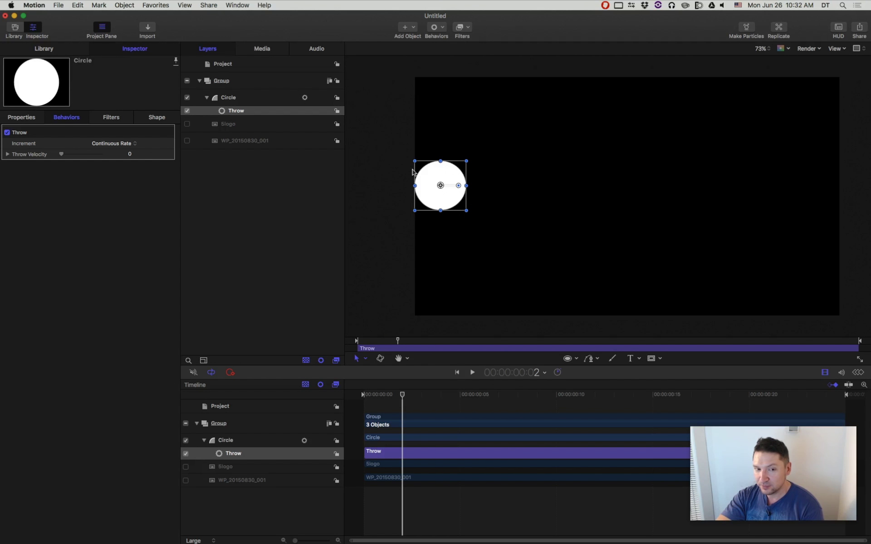
drag(394, 395, 360, 397)
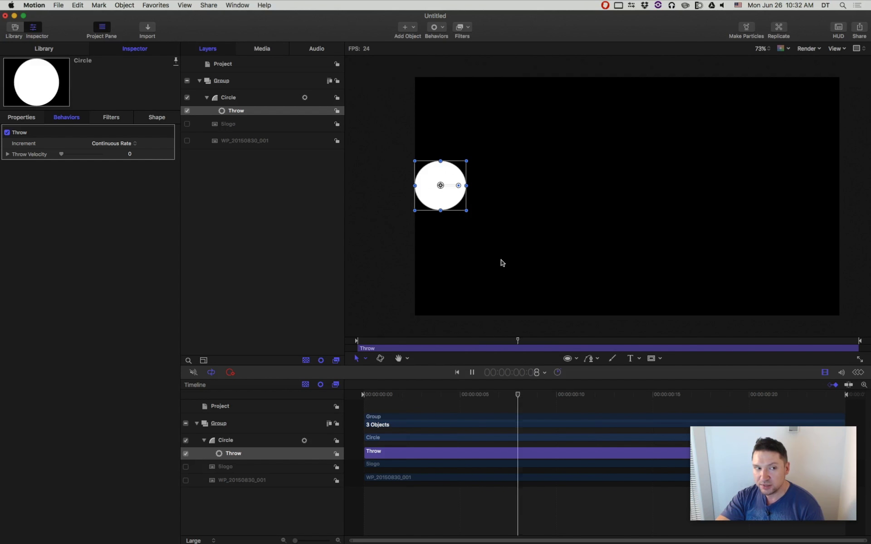
click(7, 154)
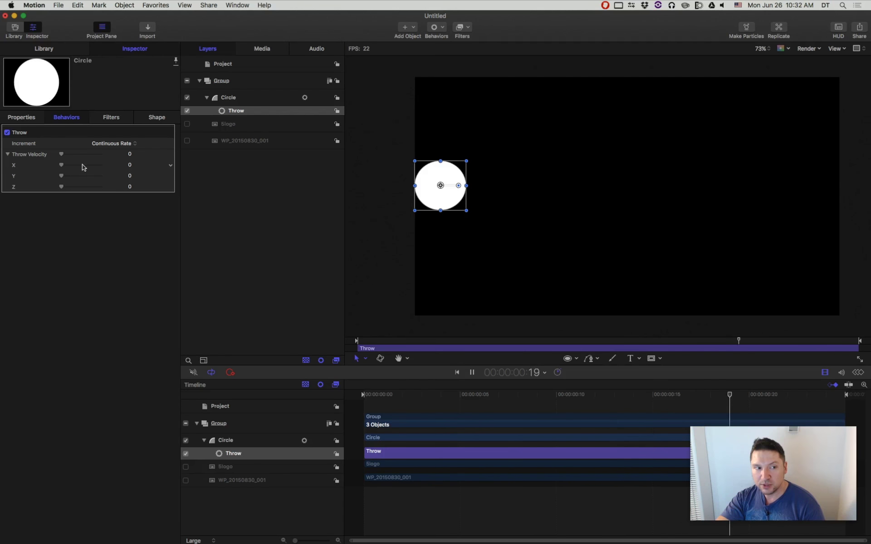
drag(64, 166, 114, 170)
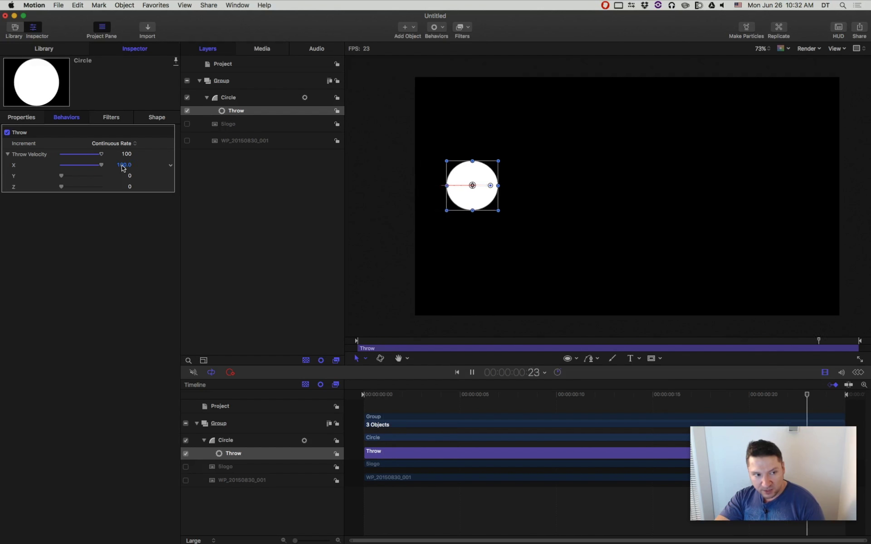
drag(129, 167, 124, 165)
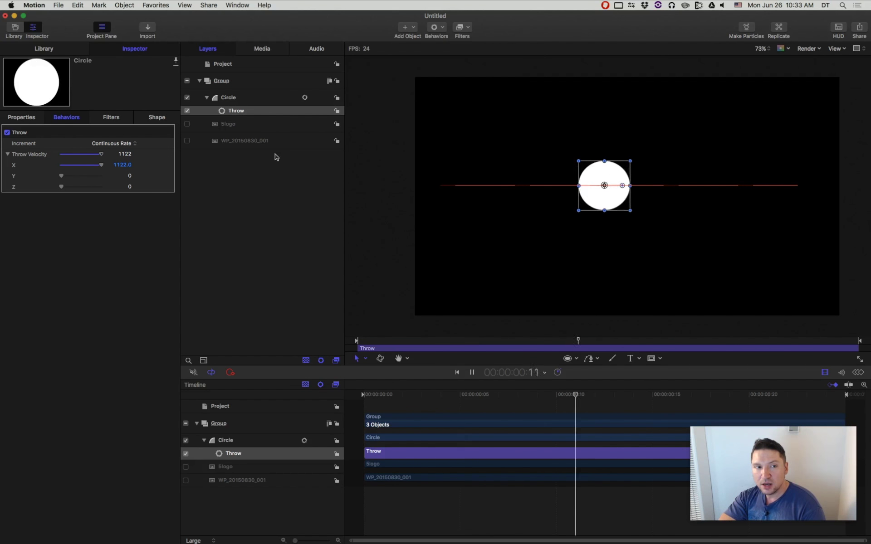
Convert the circle's Throw behavior to keyframes
right_click(238, 112)
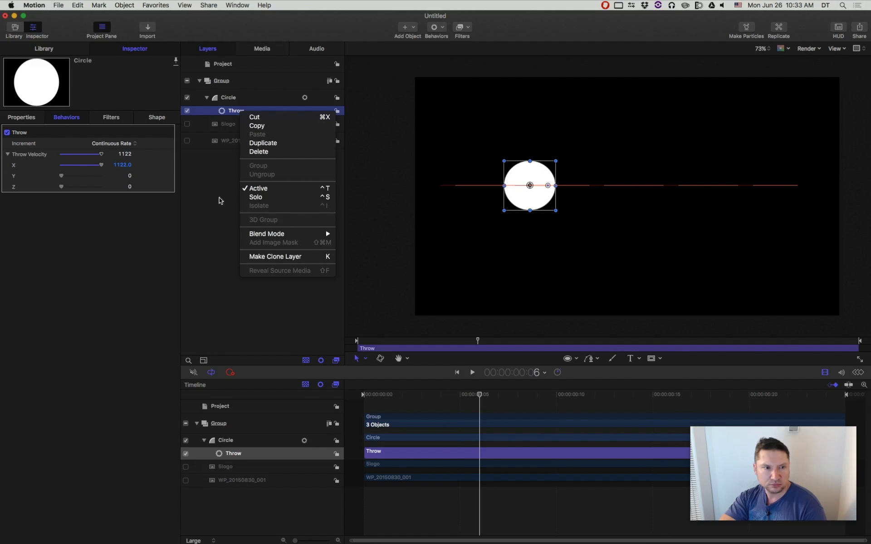
click(126, 5)
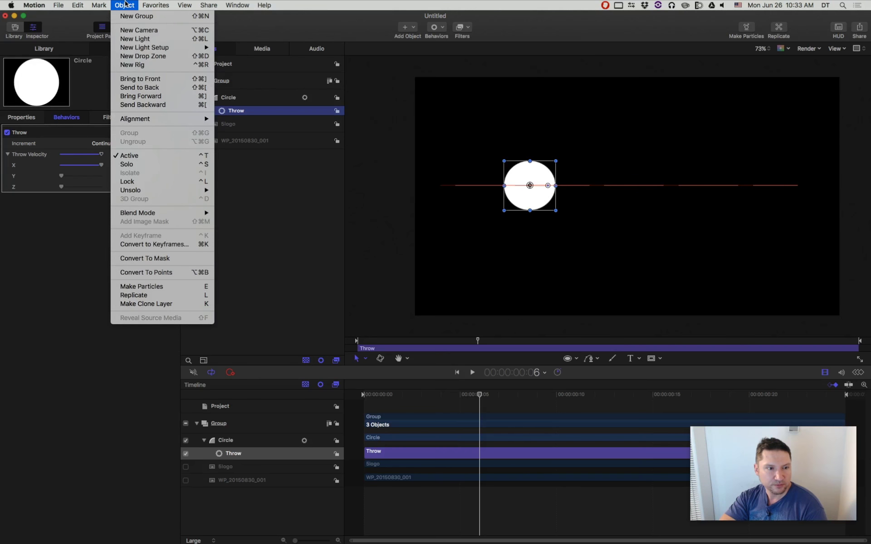
click(166, 245)
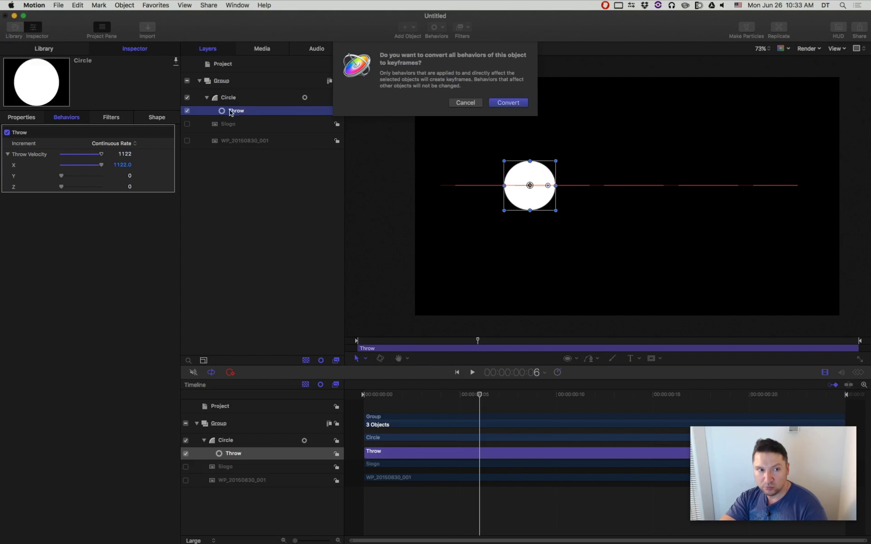
click(507, 104)
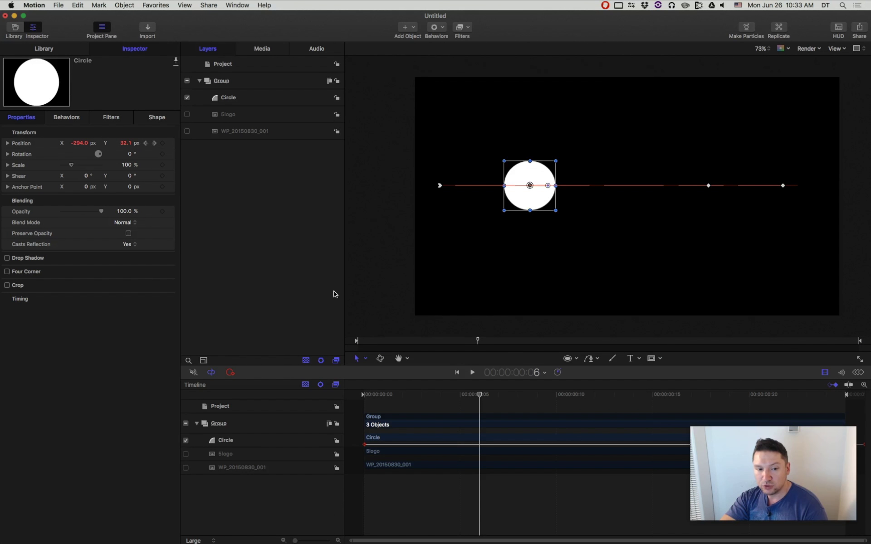
Scrub through the circle's converted keyframes in the timeline and return the playhead to the first frame
drag(758, 481, 767, 535)
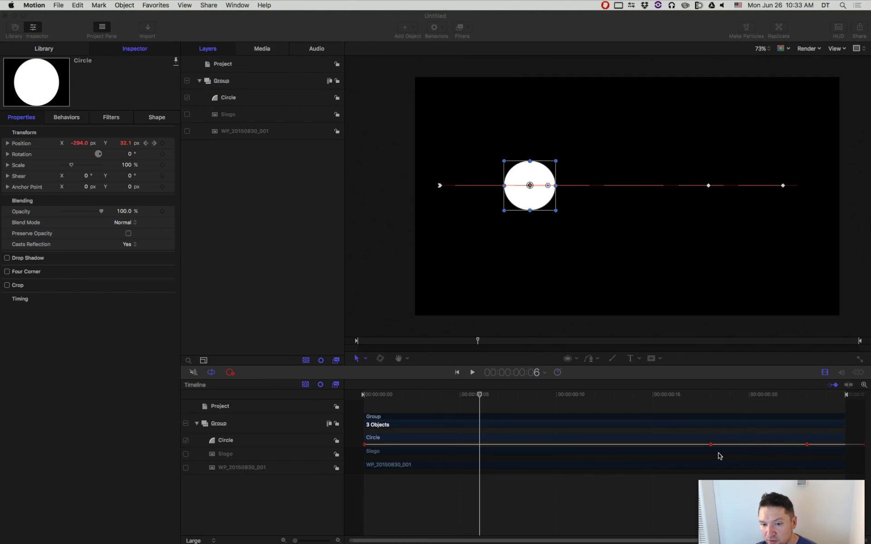
click(489, 398)
drag(691, 394, 729, 396)
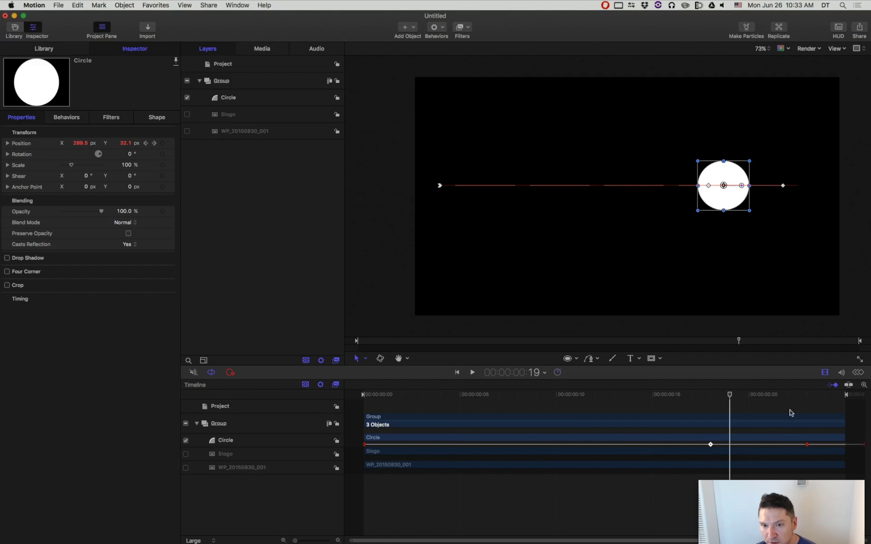
drag(731, 396, 361, 399)
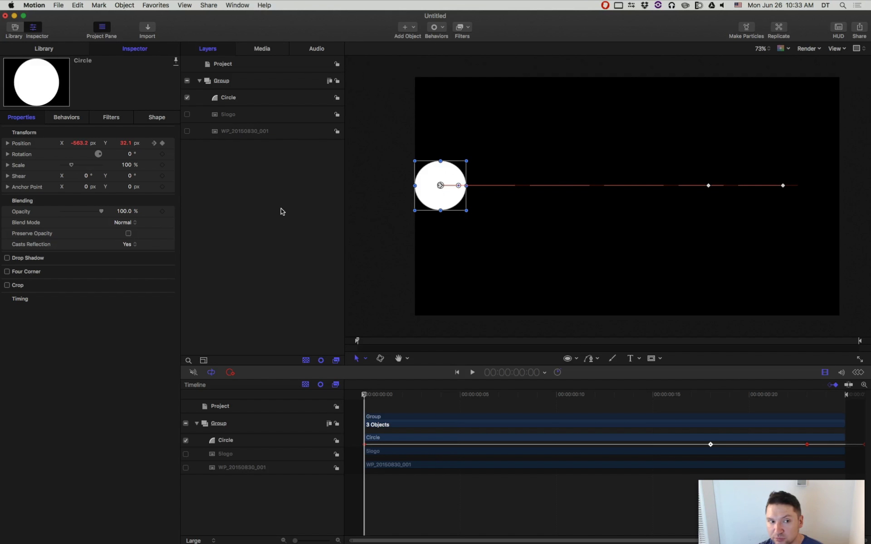
Reset the circle's position parameter and move it to the canvas's left edge at about X -563, Y 2 px
click(170, 144)
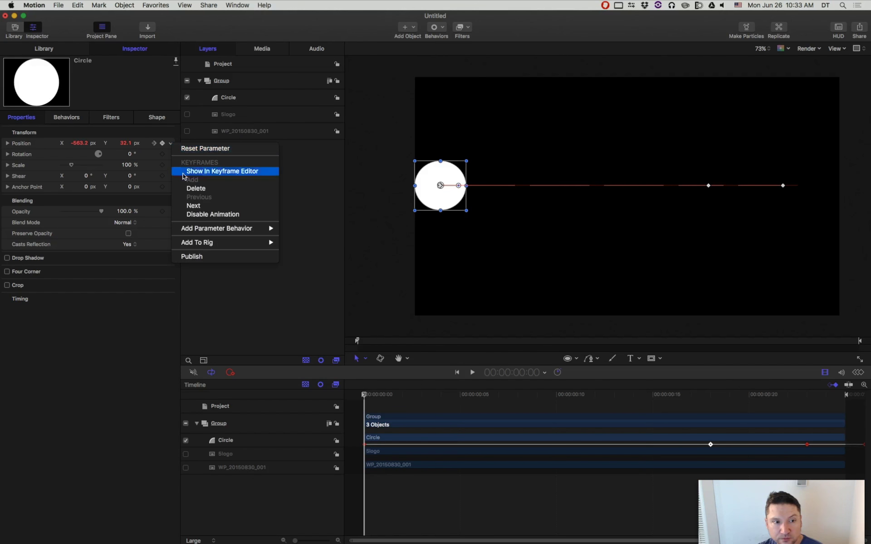
click(203, 148)
drag(635, 217, 441, 207)
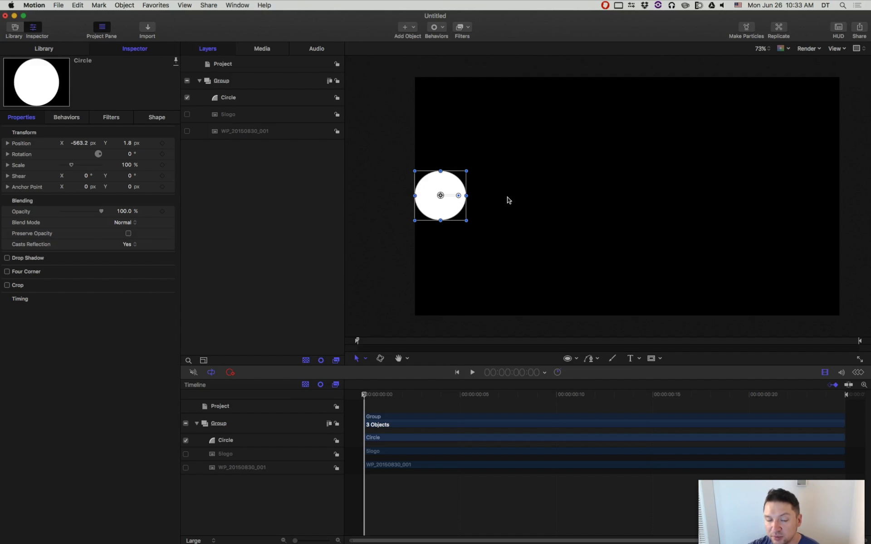
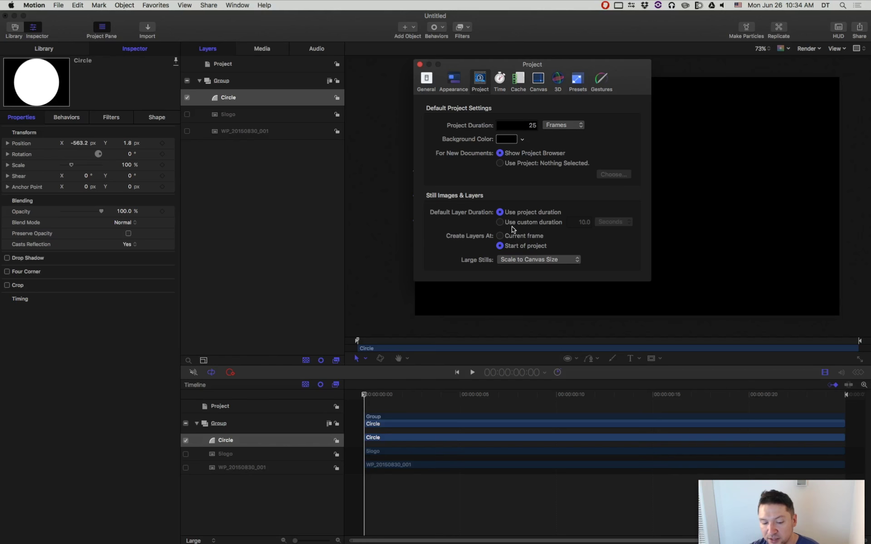
Examine the Create Layers At options, Current frame and Start of project, in the project preferences
mouse_move(439, 228)
mouse_down()
mouse_move(572, 243)
mouse_move(569, 253)
mouse_move(564, 240)
mouse_move(614, 243)
mouse_move(546, 241)
mouse_up()
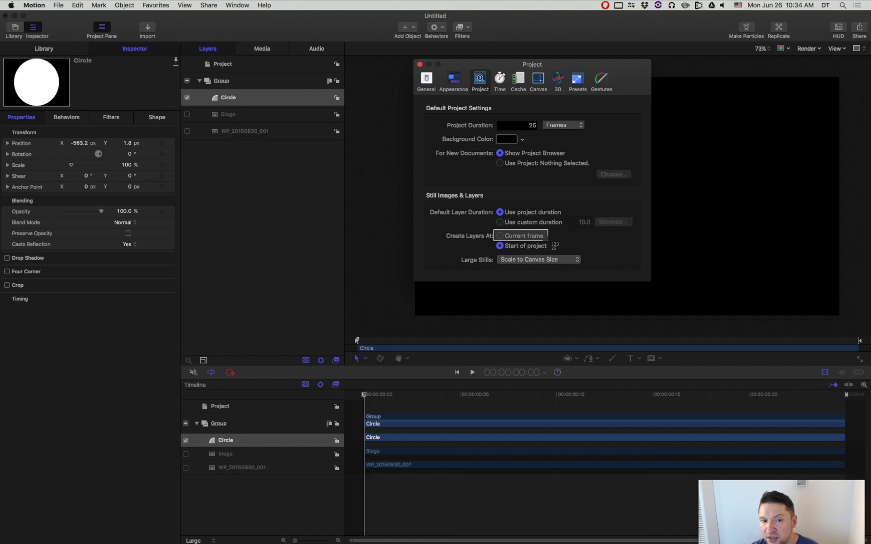
drag(547, 241, 547, 243)
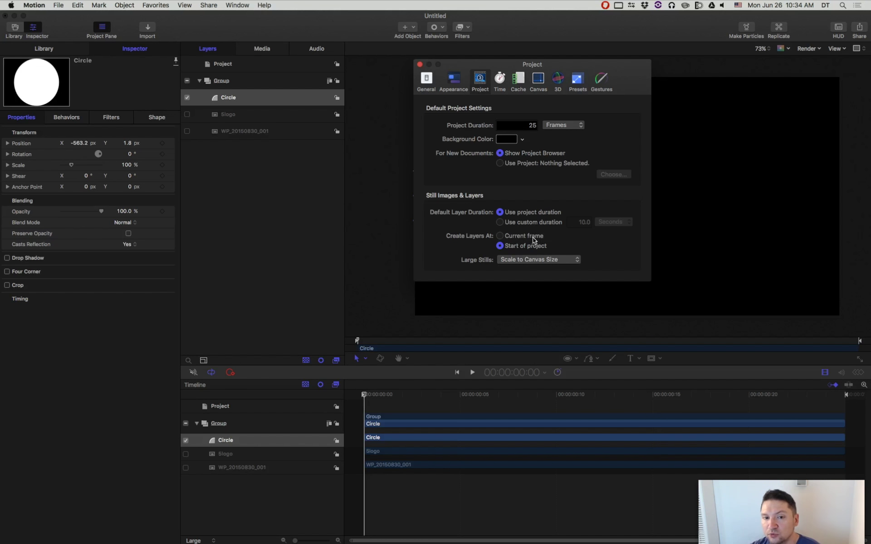
click(501, 237)
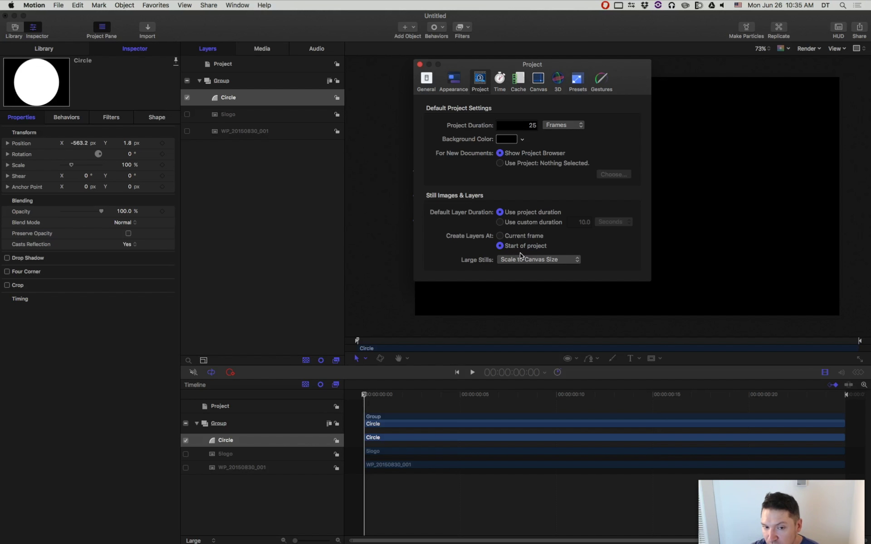
Set Create Layers At to Current frame and place the cat image on the canvas at the project's first frame
click(499, 236)
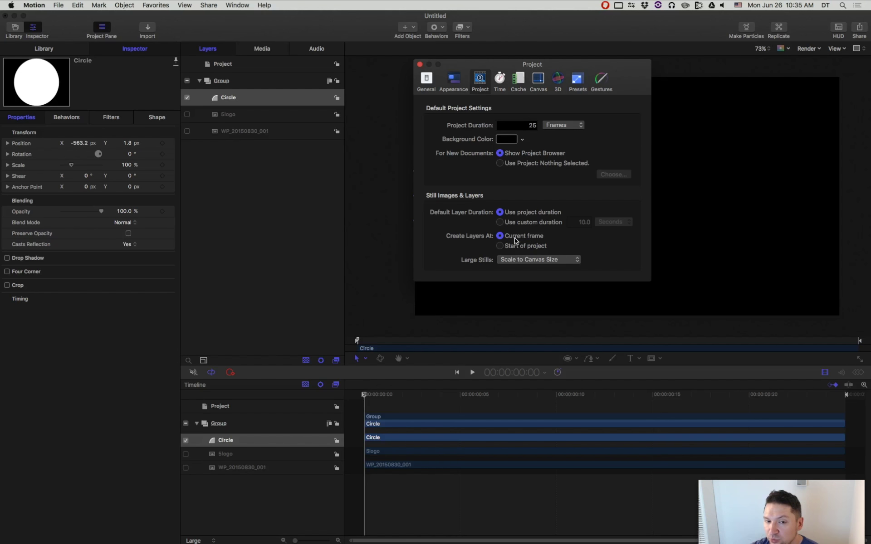
click(420, 64)
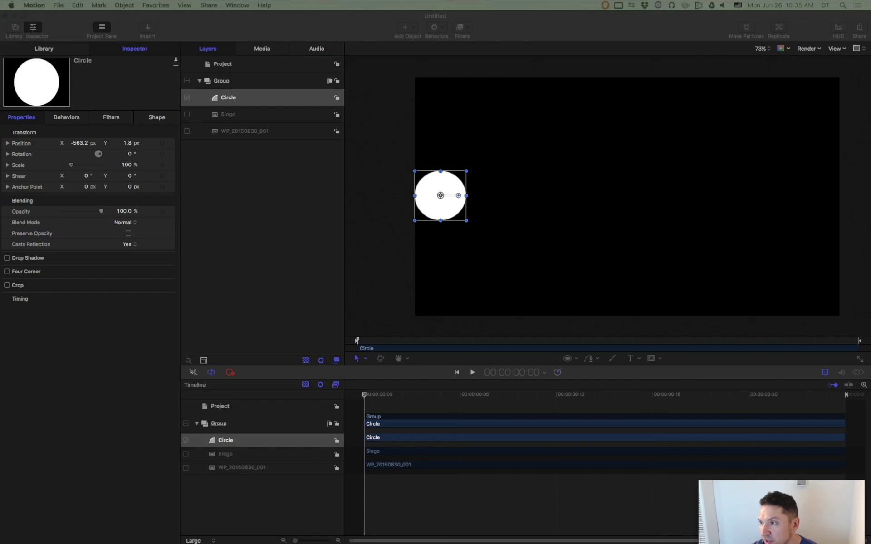
drag(868, 191, 630, 198)
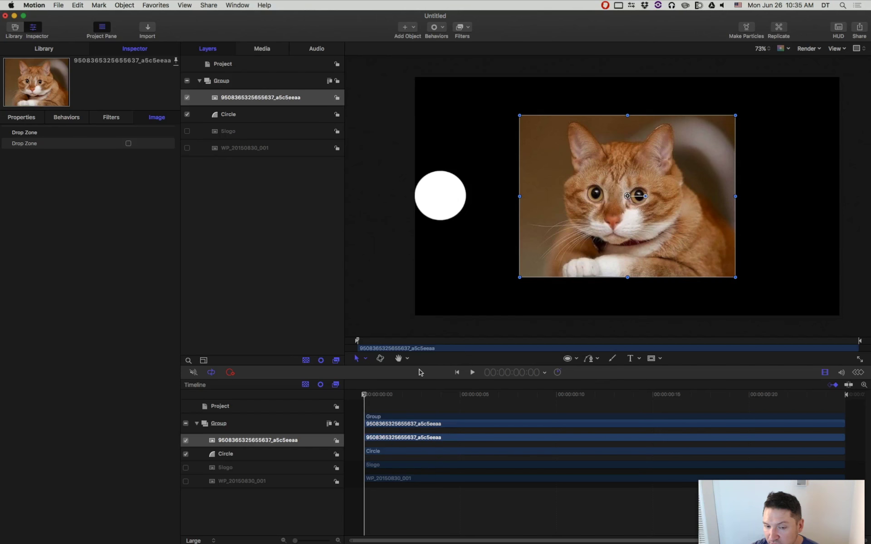
Delete the cat image, add it to the canvas again at frame 24, and play the project to check its timing
key(Delete)
key(space)
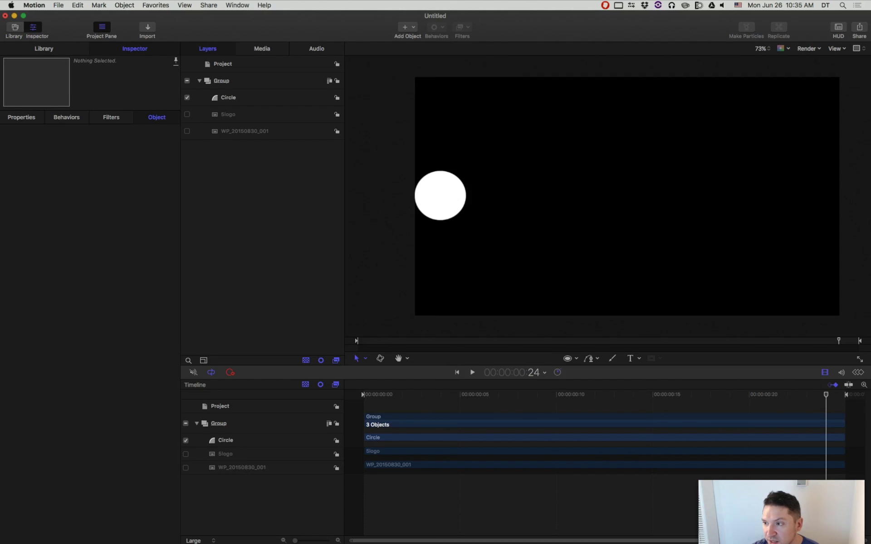
drag(870, 172, 607, 184)
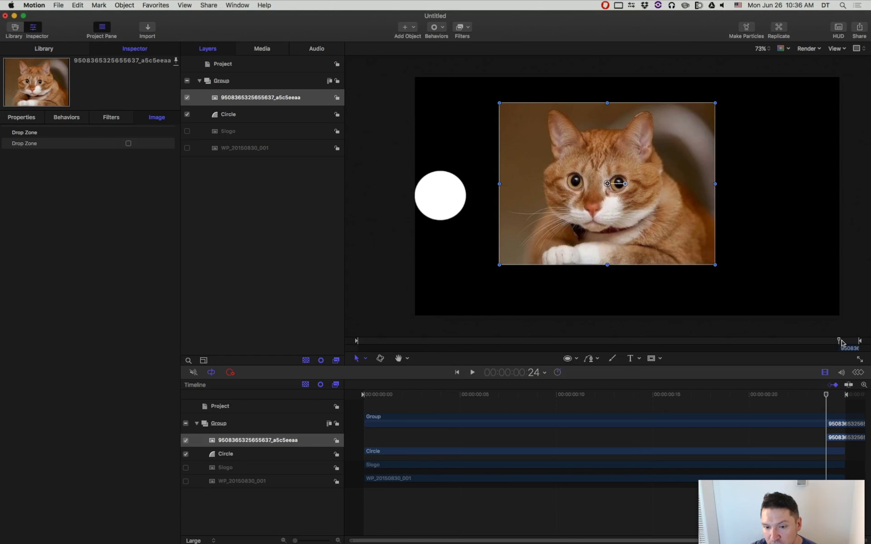
key(space)
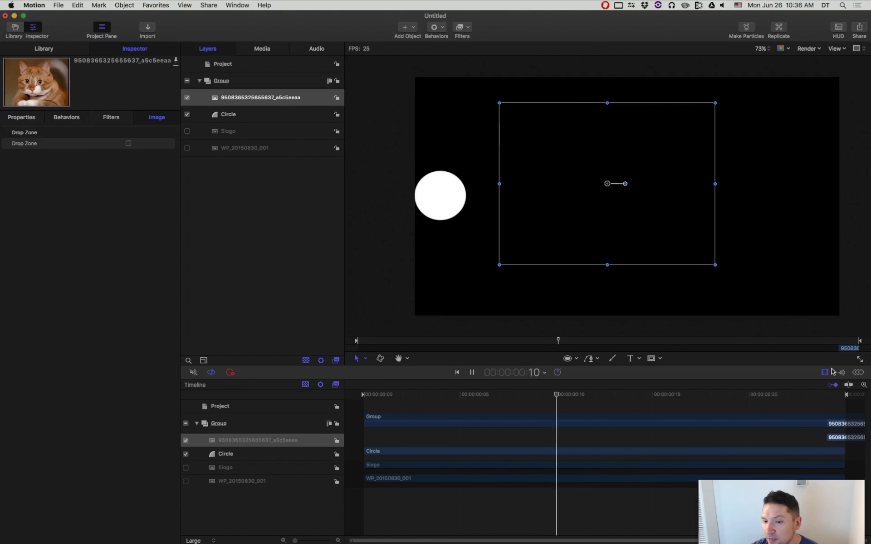
key(space)
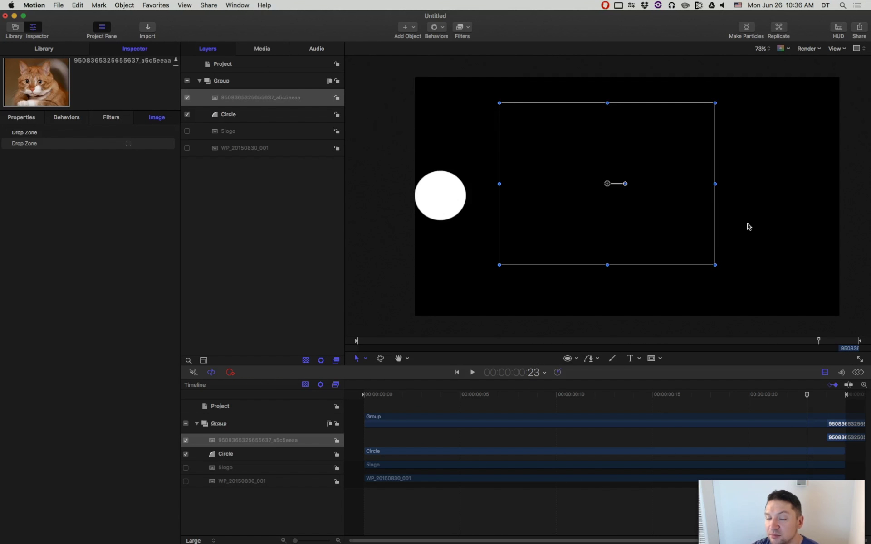
drag(810, 398, 833, 398)
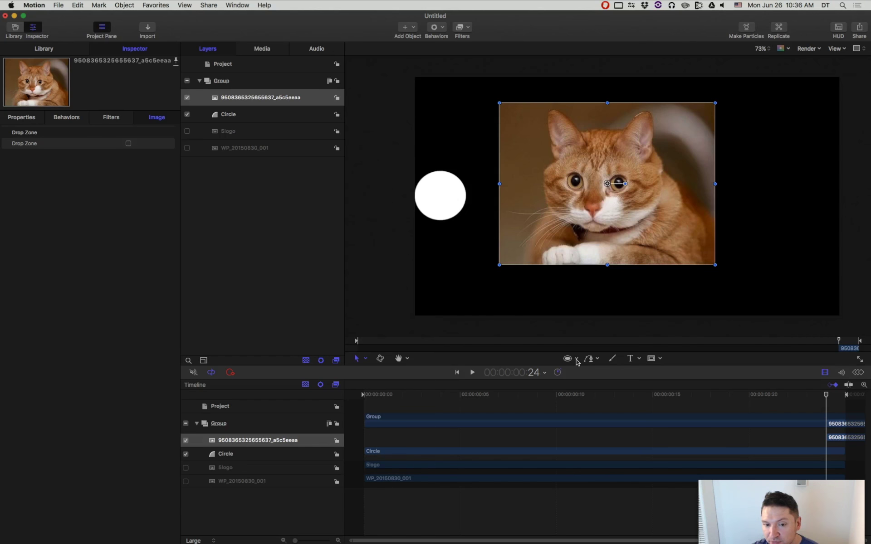
Draw an upright rectangle in the right part of the canvas at frame 18 and play back the project
click(707, 395)
click(577, 359)
click(592, 369)
drag(690, 166, 754, 244)
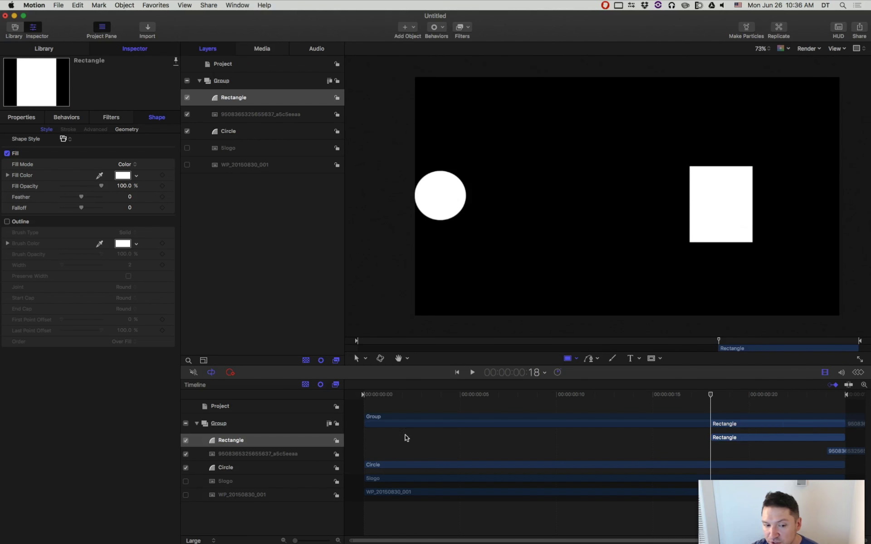
key(space)
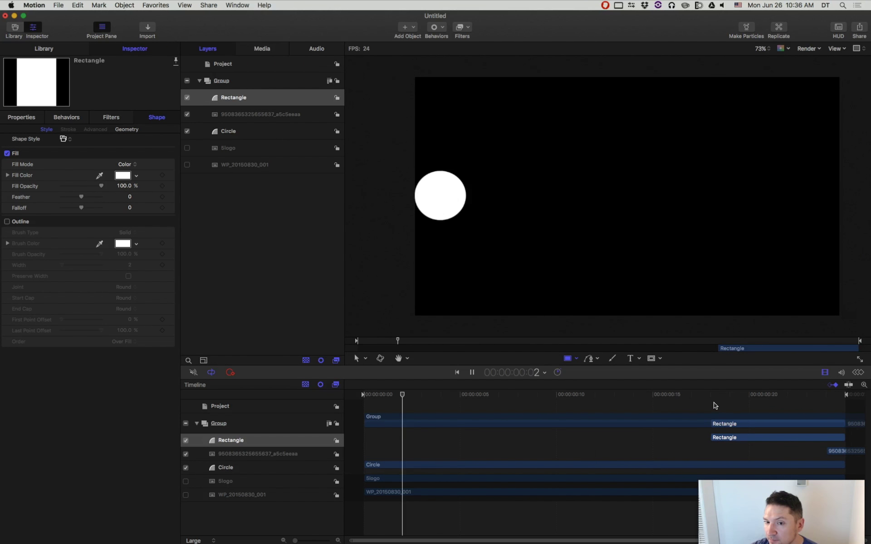
key(space)
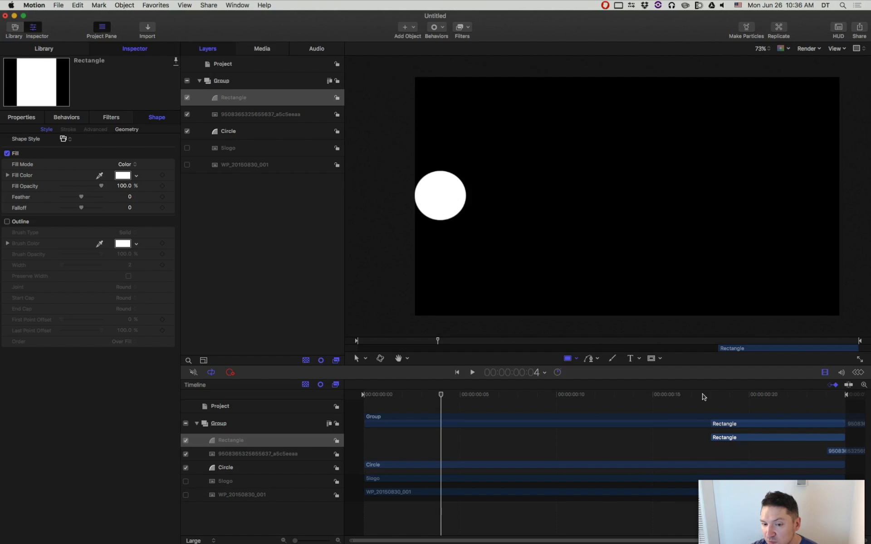
drag(703, 397, 749, 394)
Set Create Layers At back to Start of project in the project preferences and close them
click(34, 5)
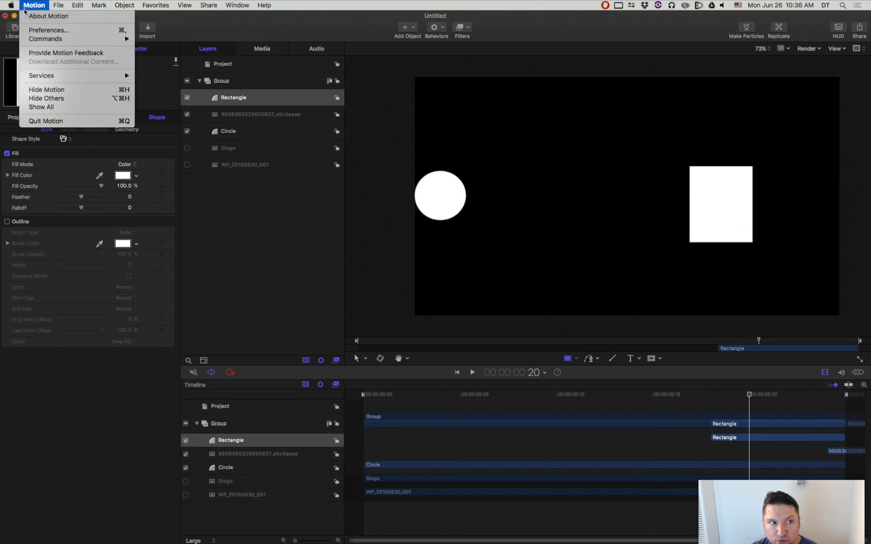
click(36, 31)
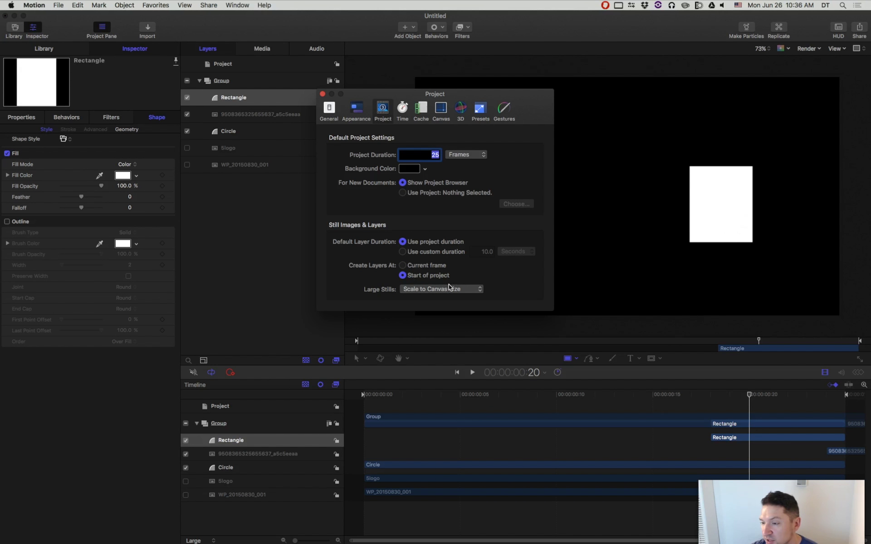
click(323, 94)
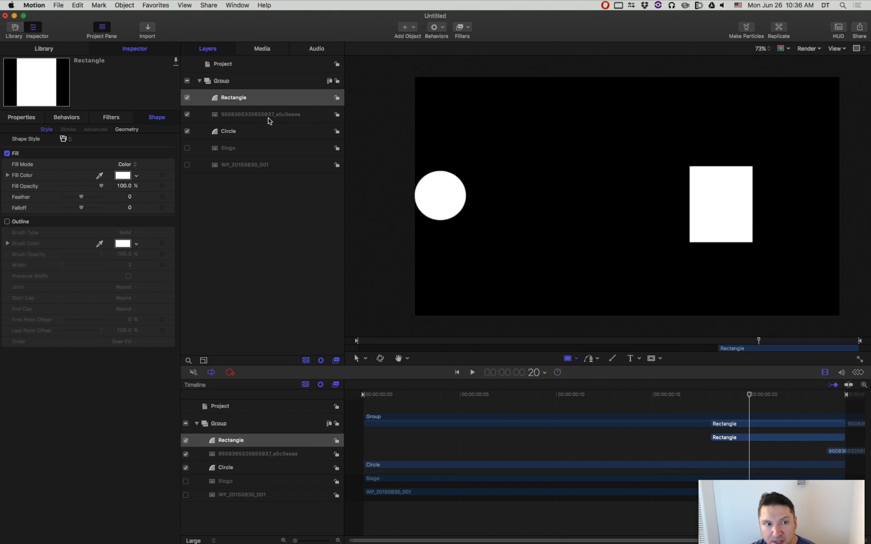
Delete the rectangle layer and the cat image layer from the group
key(Delete)
click(211, 98)
key(Delete)
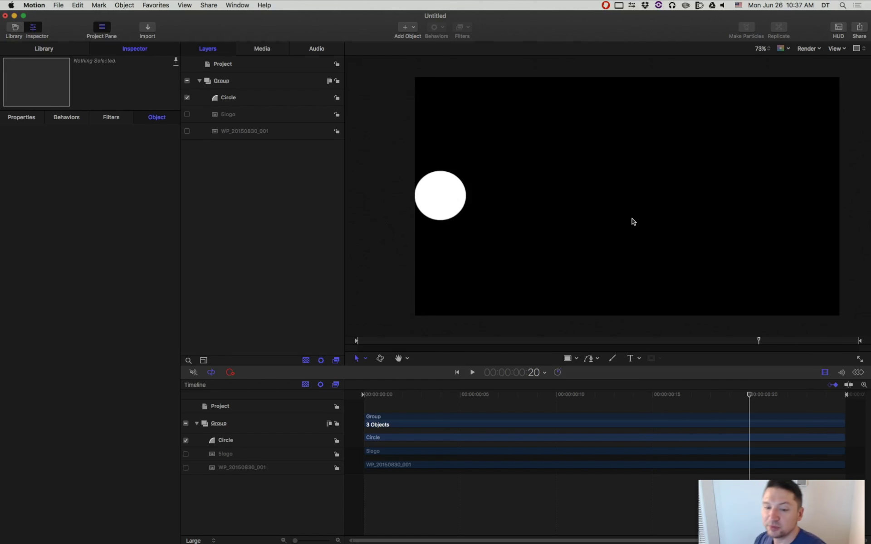
click(761, 507)
drag(762, 507, 82, 470)
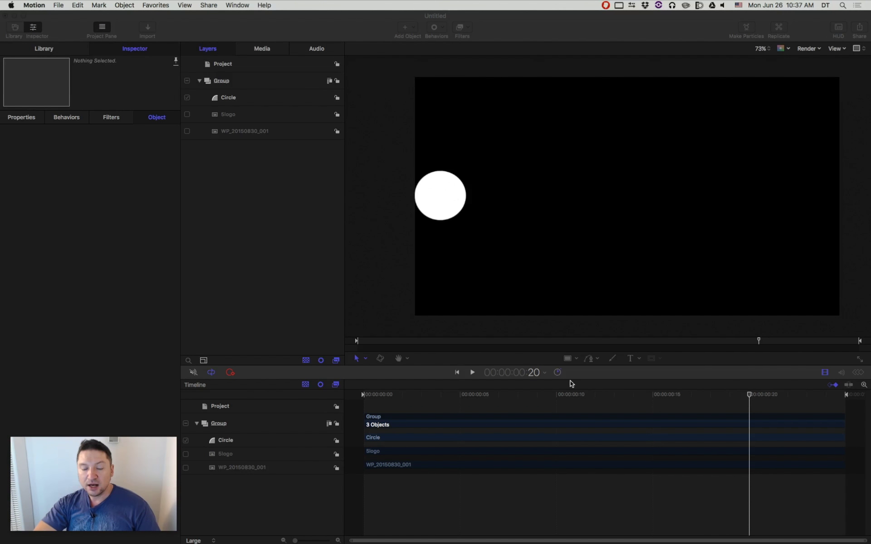
click(259, 147)
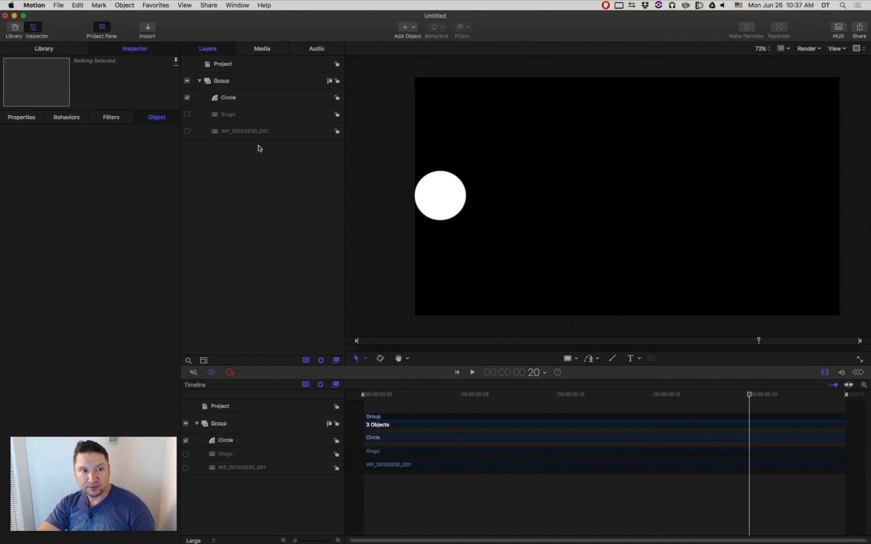
Delete the circle layer and make the 5logo and WP_20150830_001 layers visible
click(233, 100)
key(Delete)
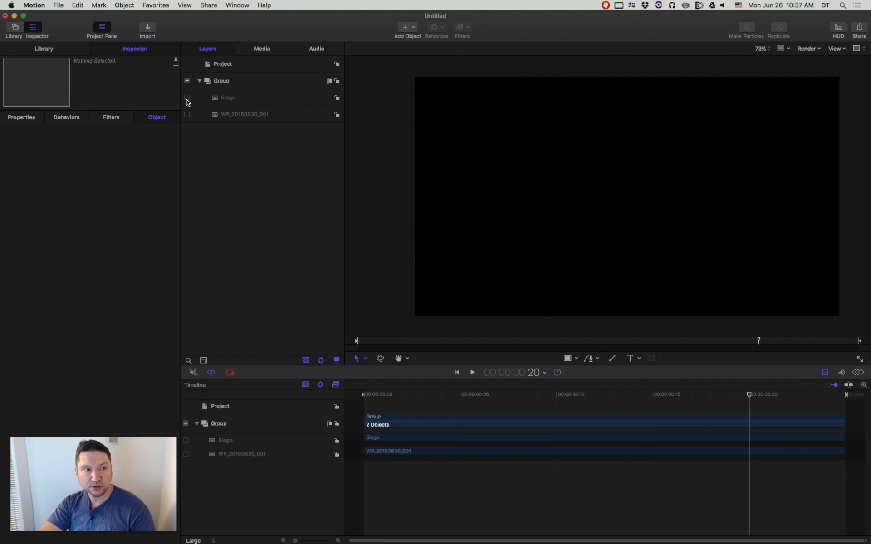
click(186, 97)
click(187, 114)
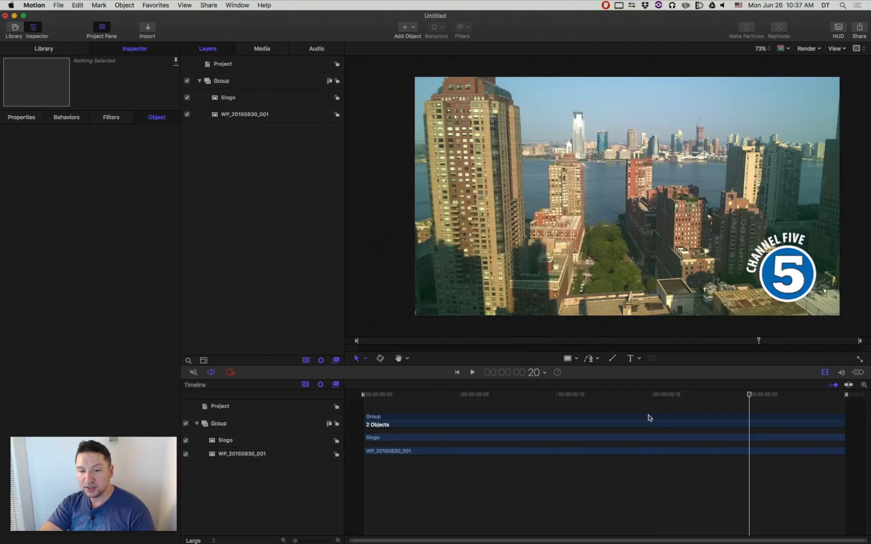
Apply the Basic Motion behavior Grow/Shrink to the WP_20150830_001 photo layer
click(613, 393)
drag(607, 403, 453, 392)
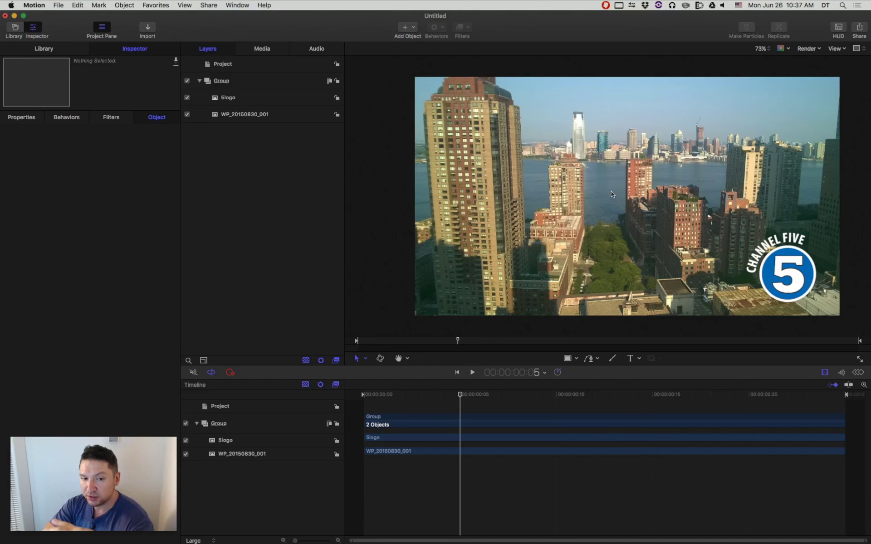
click(245, 115)
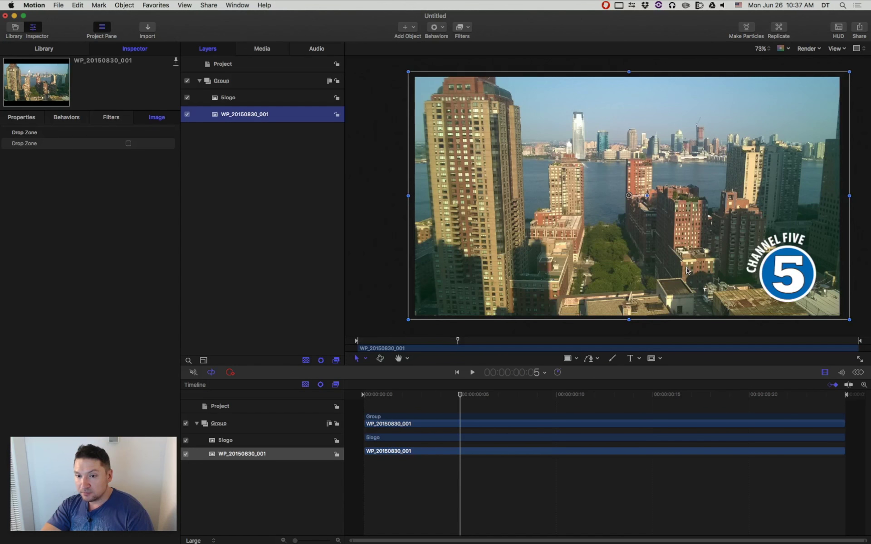
click(17, 117)
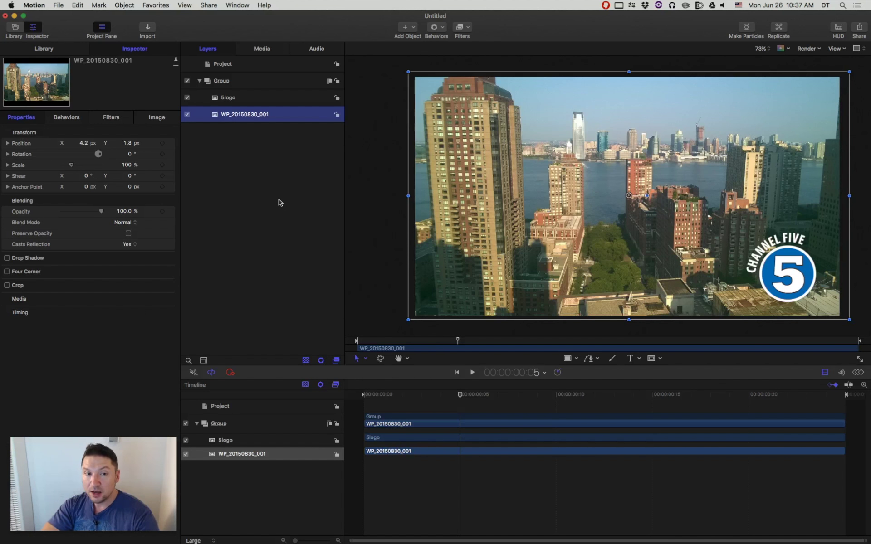
click(444, 30)
click(234, 131)
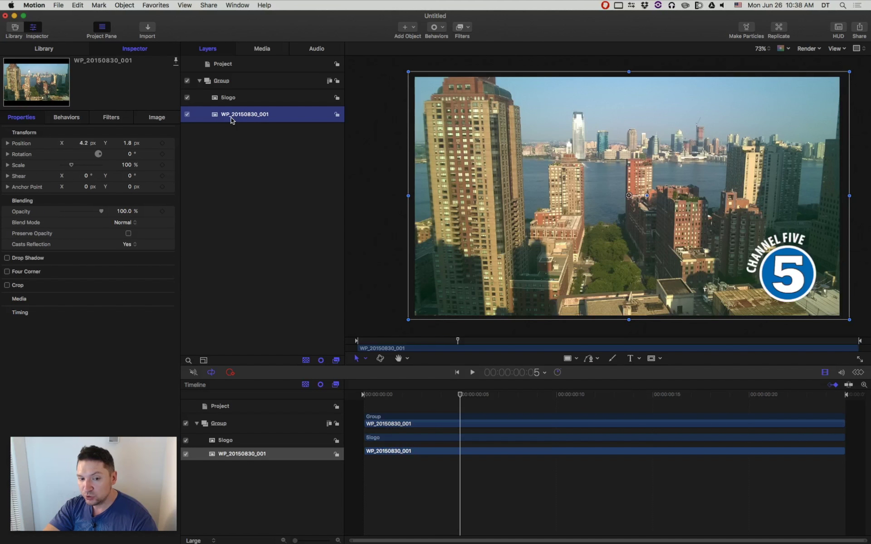
click(434, 30)
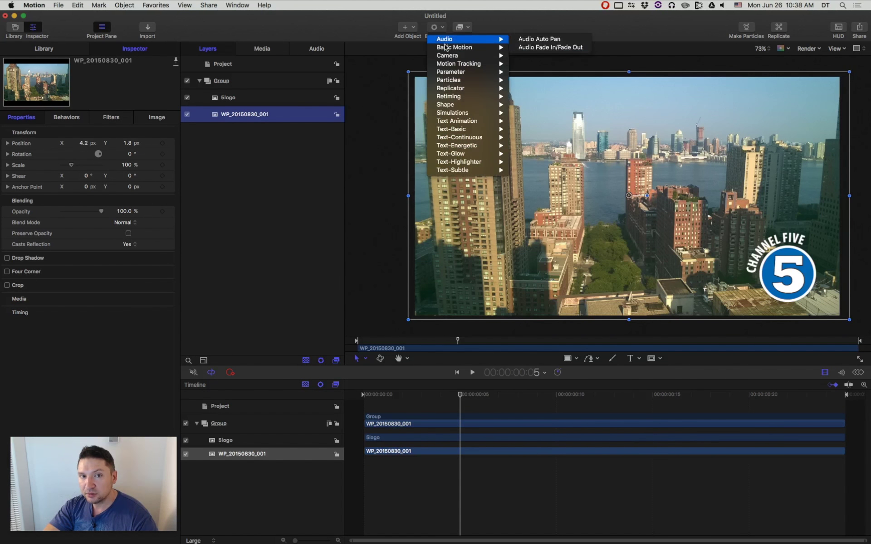
mouse_move(445, 47)
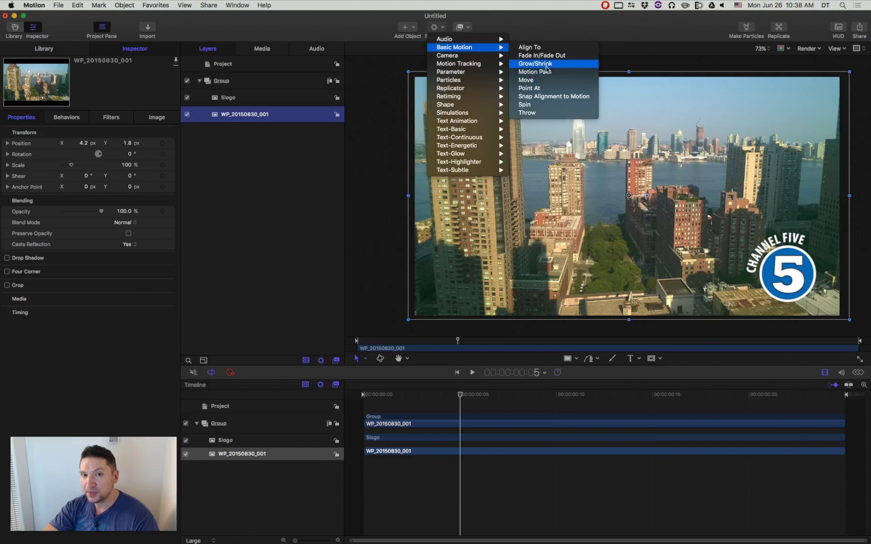
key(Escape)
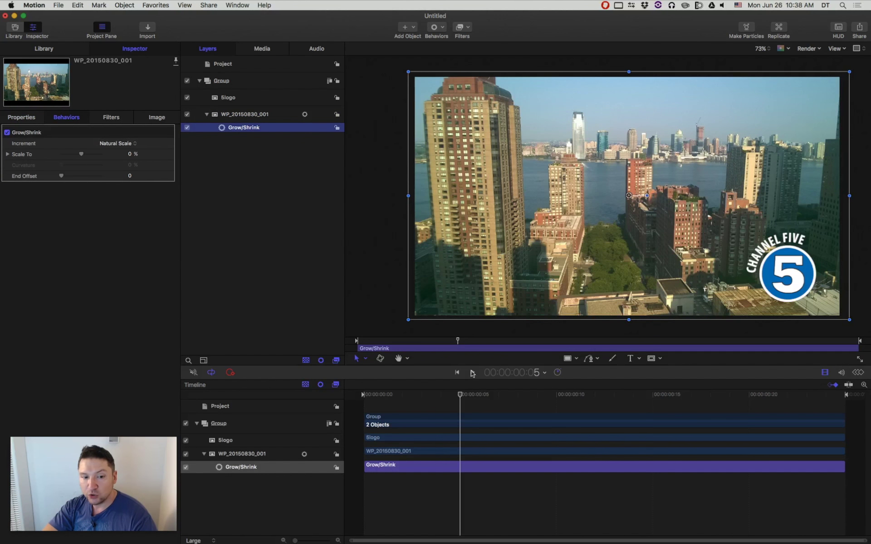
Set the Grow/Shrink behavior's Scale To to 7 % and preview the zoom through to the last frame
key(space)
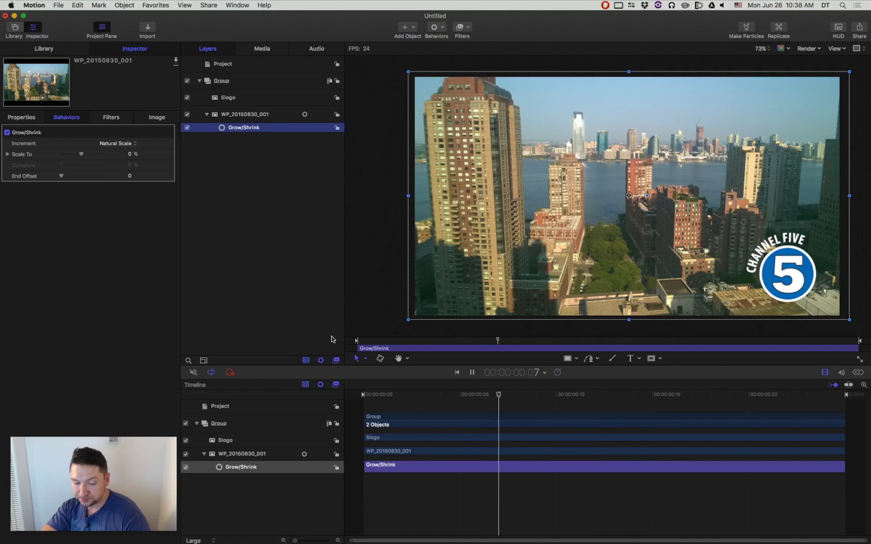
key(space)
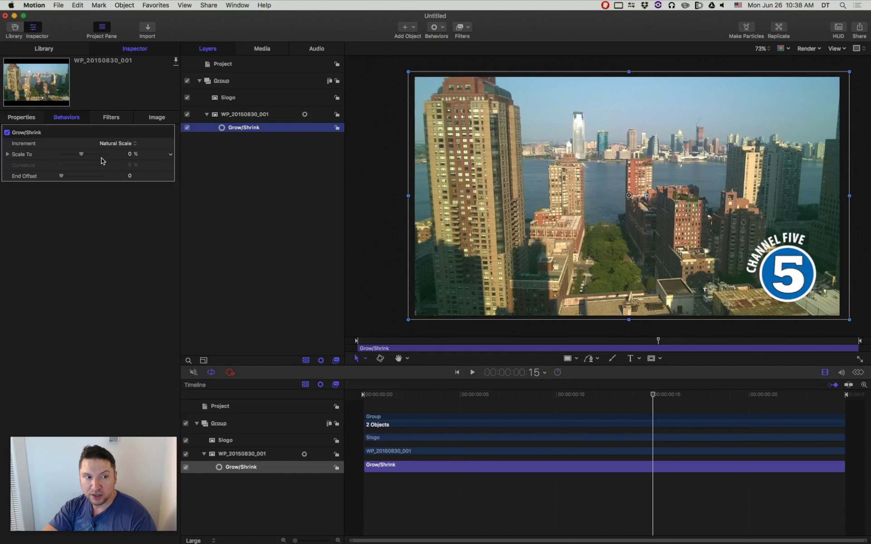
key(space)
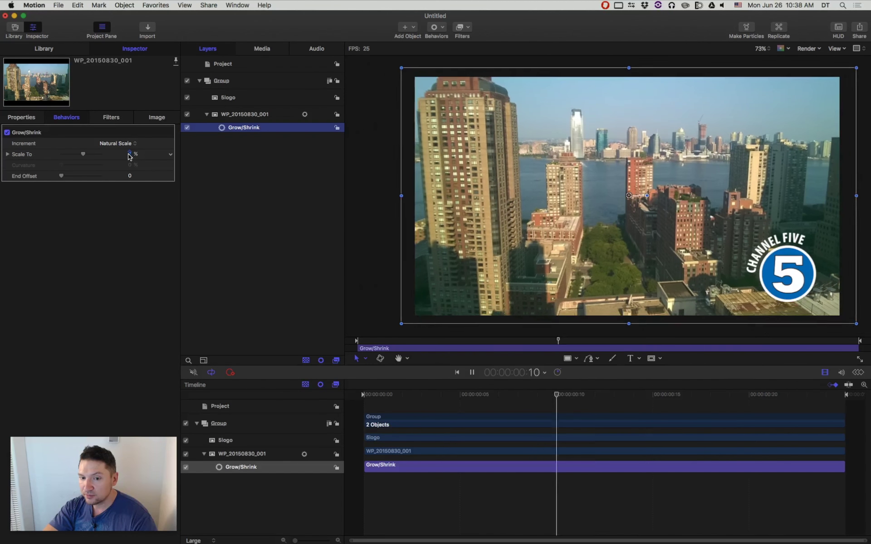
key(space)
drag(717, 399, 854, 405)
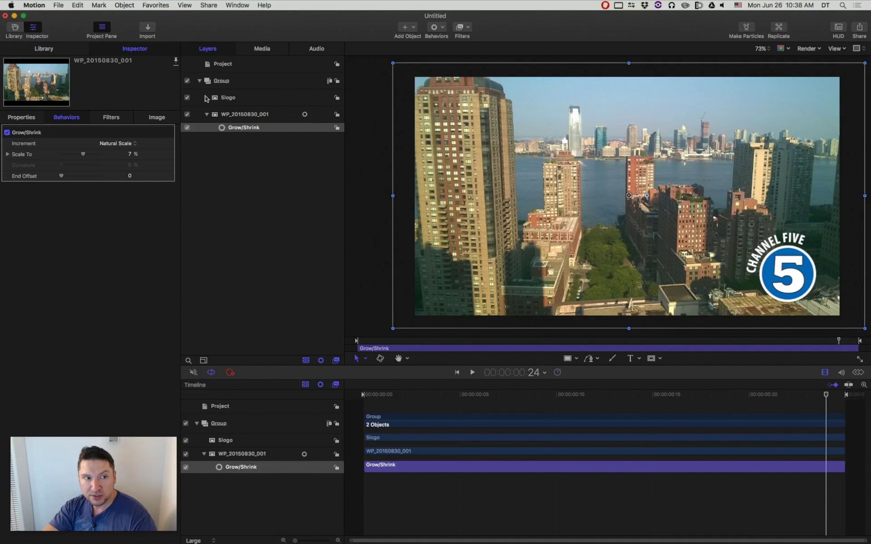
Undo the Scale To change on the Grow/Shrink behavior
click(77, 5)
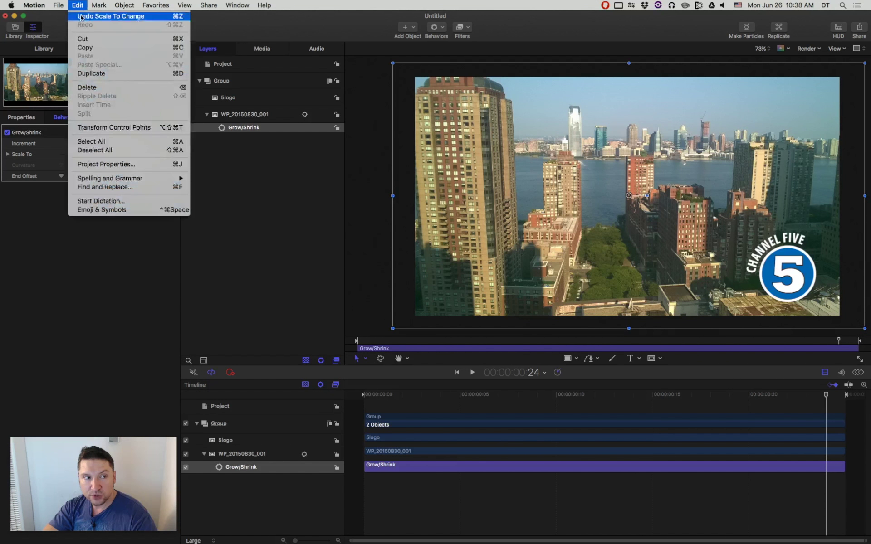
Open the project properties and set the project duration to 5 seconds
click(116, 163)
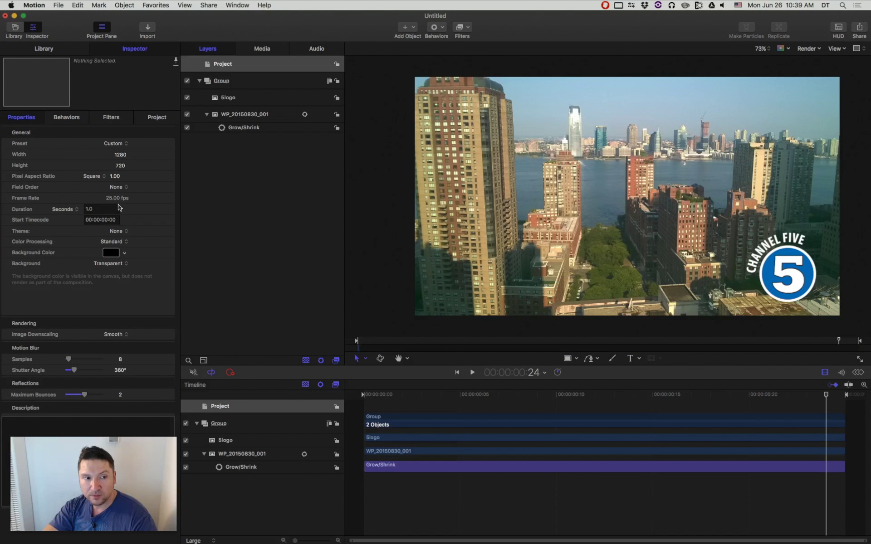
double_click(109, 209)
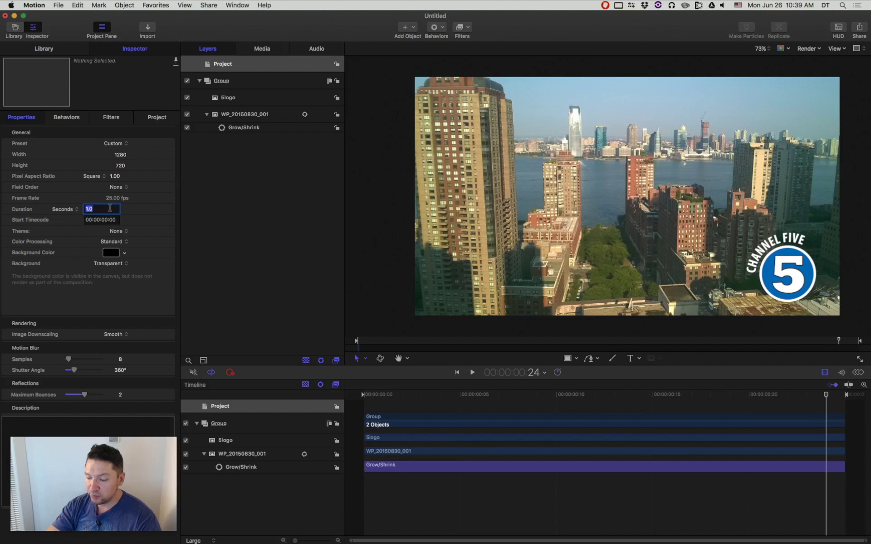
text(5)
key(Return)
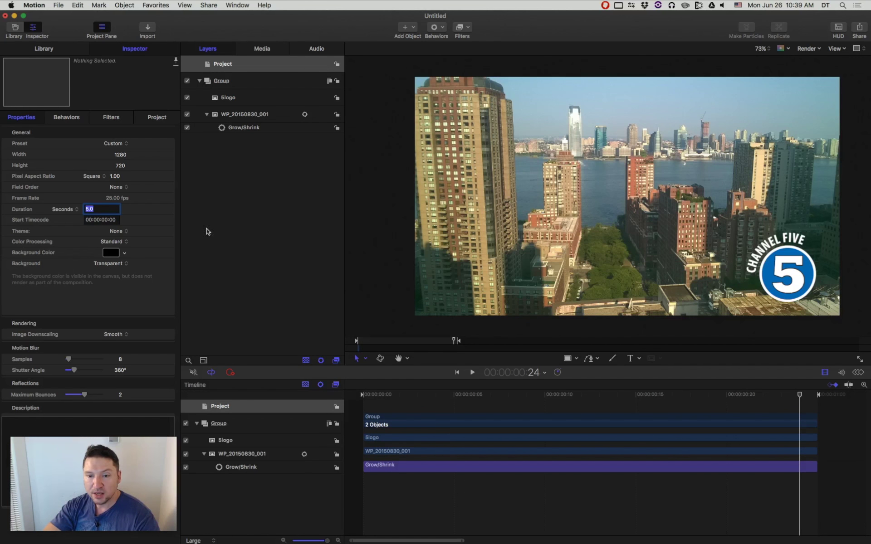
click(271, 233)
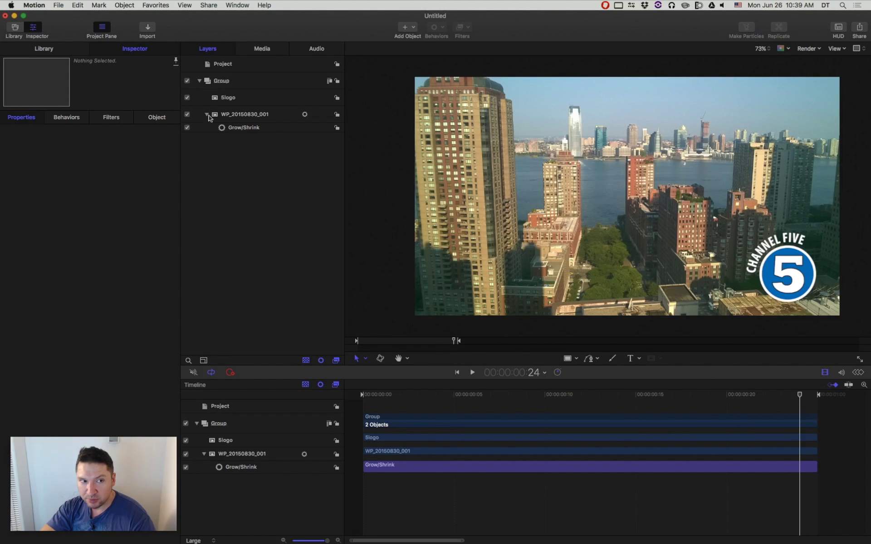
click(228, 68)
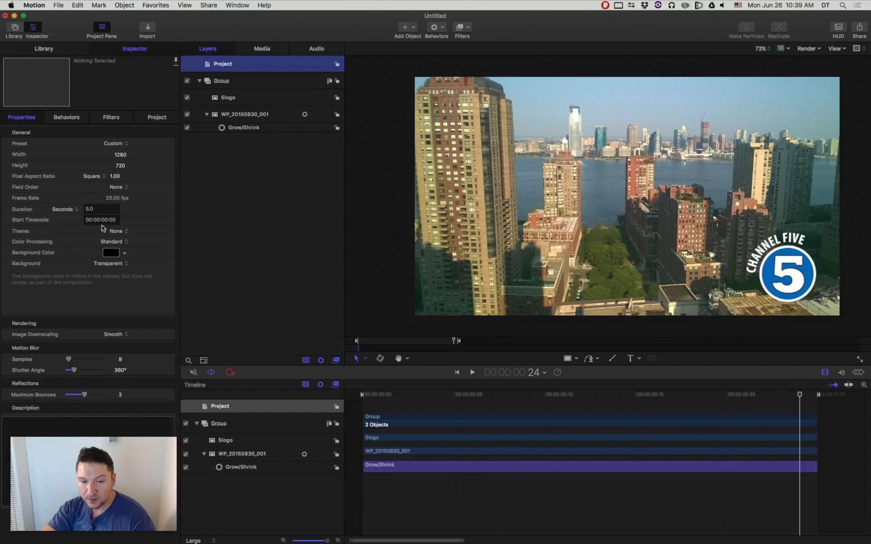
click(292, 301)
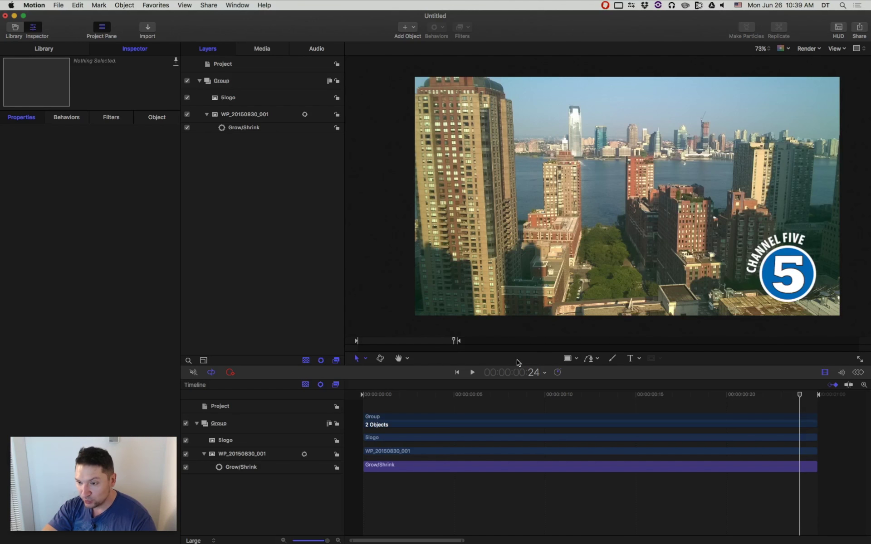
Preview the animation within the current play range and reset the play range to the full project
key(space)
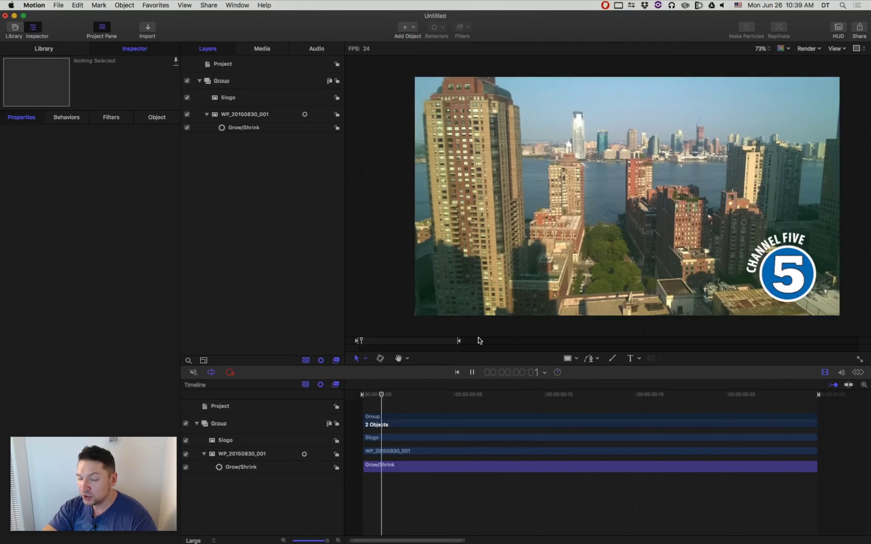
key(space)
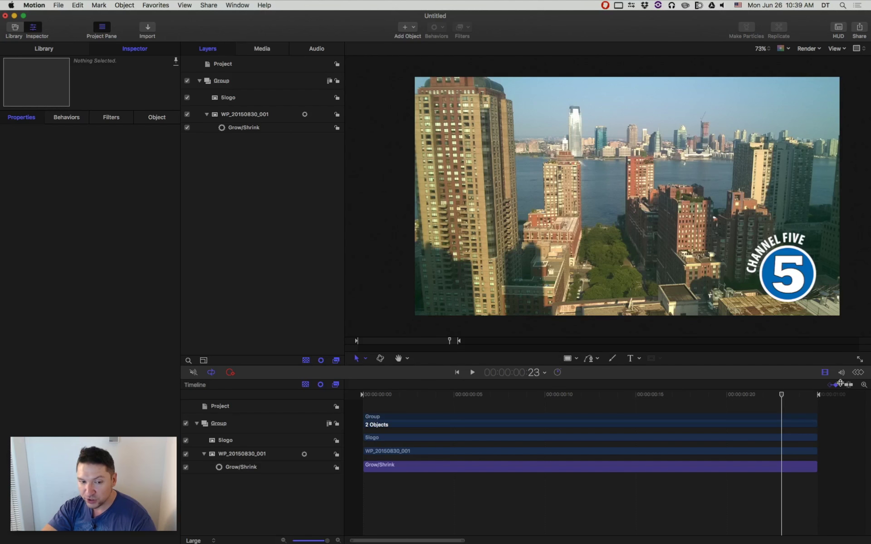
mouse_move(462, 343)
mouse_down()
mouse_move(454, 342)
mouse_move(496, 347)
mouse_up()
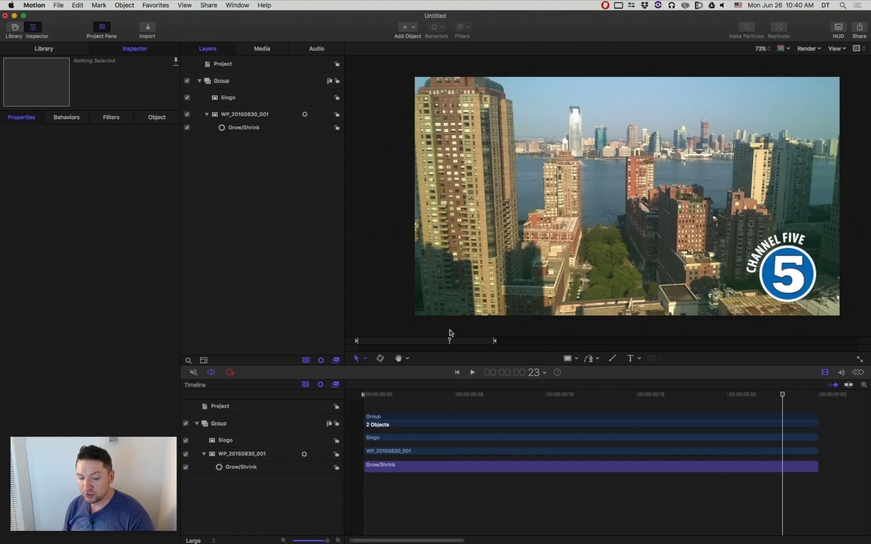
click(99, 5)
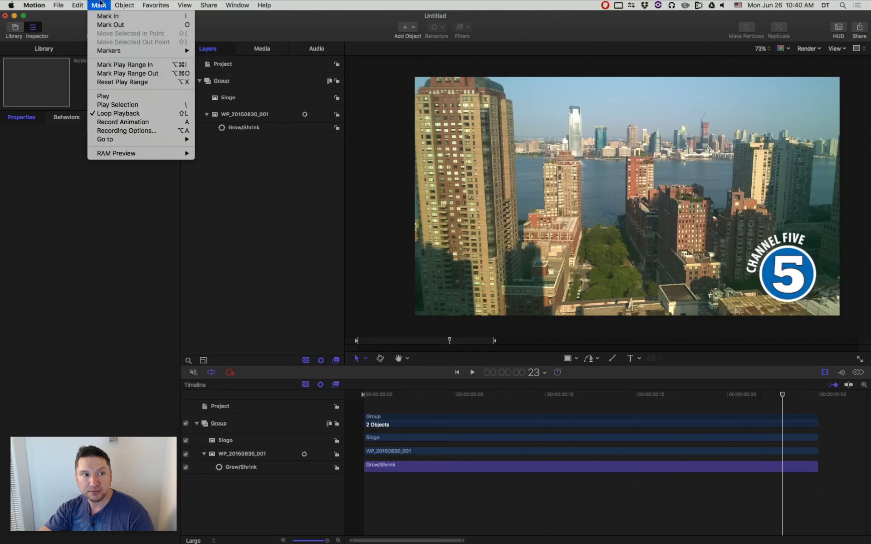
click(123, 84)
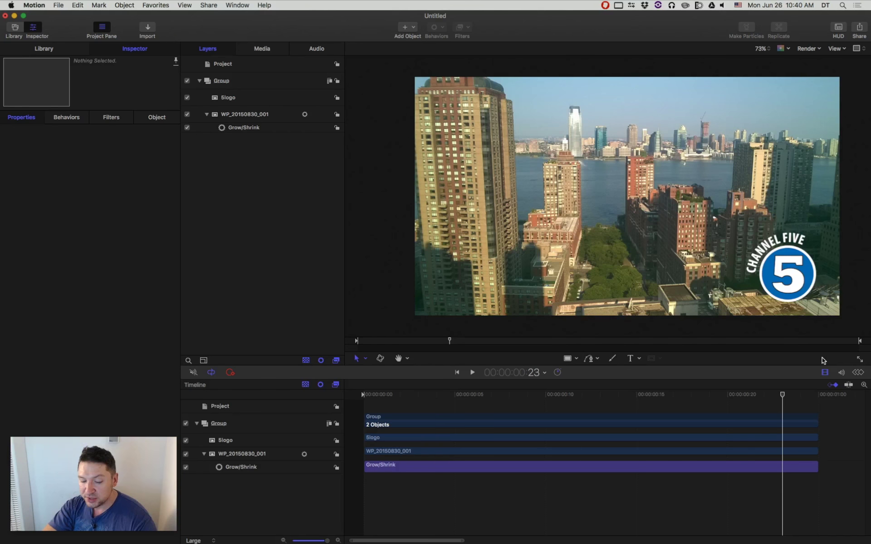
Play back the full-length project, fit the whole timeline in view and move the playhead to 4:24
key(space)
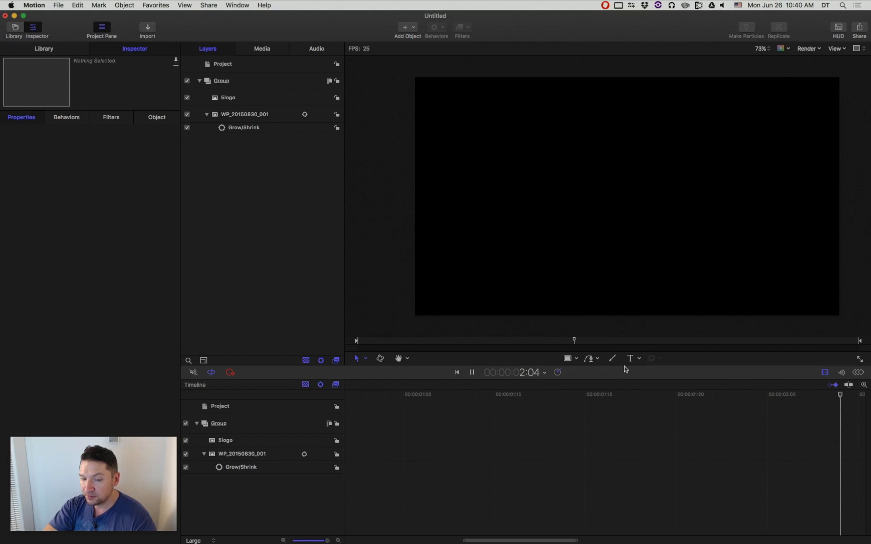
key(space)
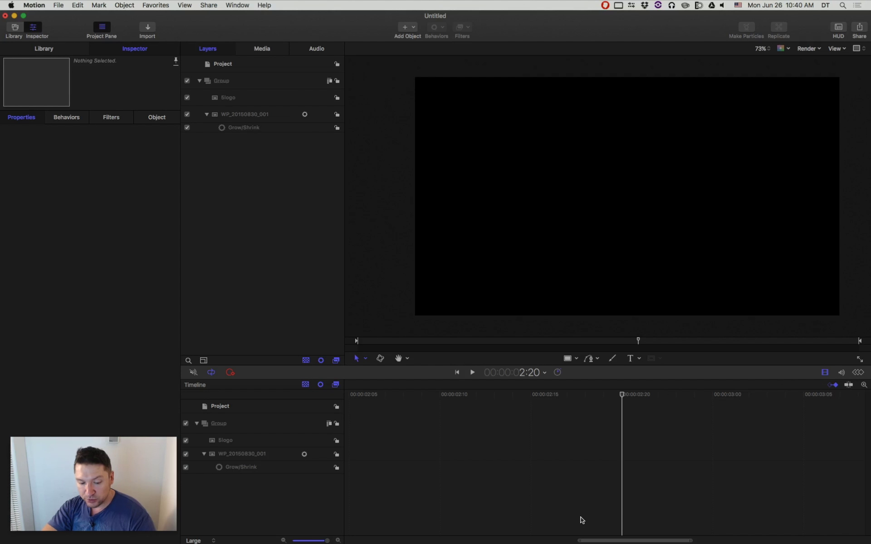
key(shift+z)
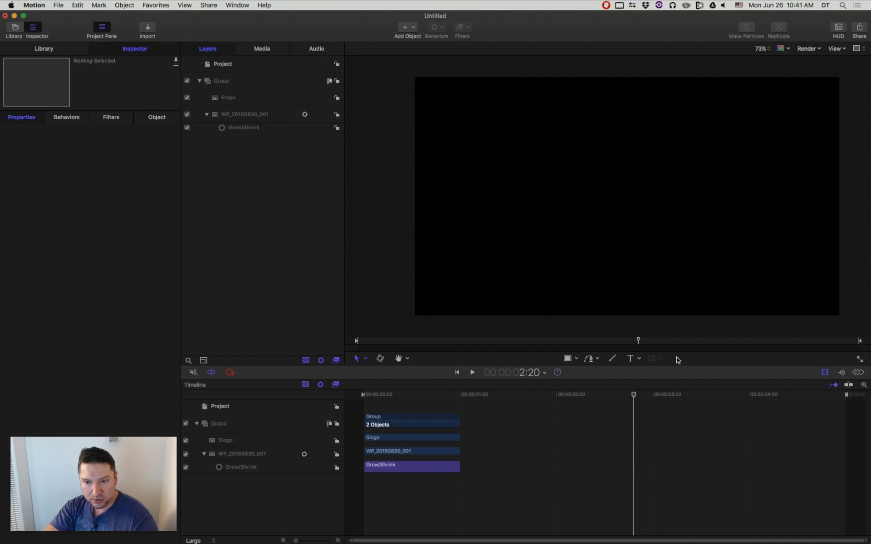
drag(653, 395, 860, 402)
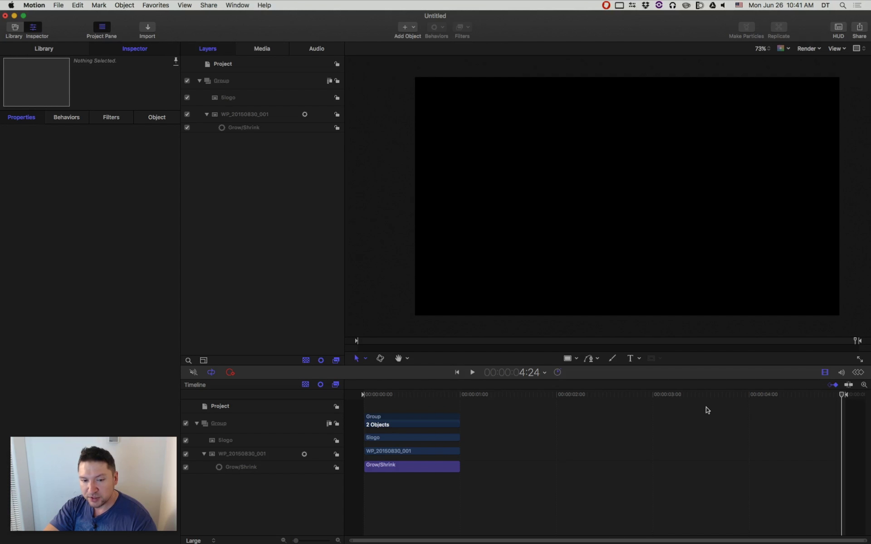
Try extending the end of the 5logo bar to about 1.5 seconds in the timeline, and undo the change
click(451, 437)
drag(459, 438, 517, 440)
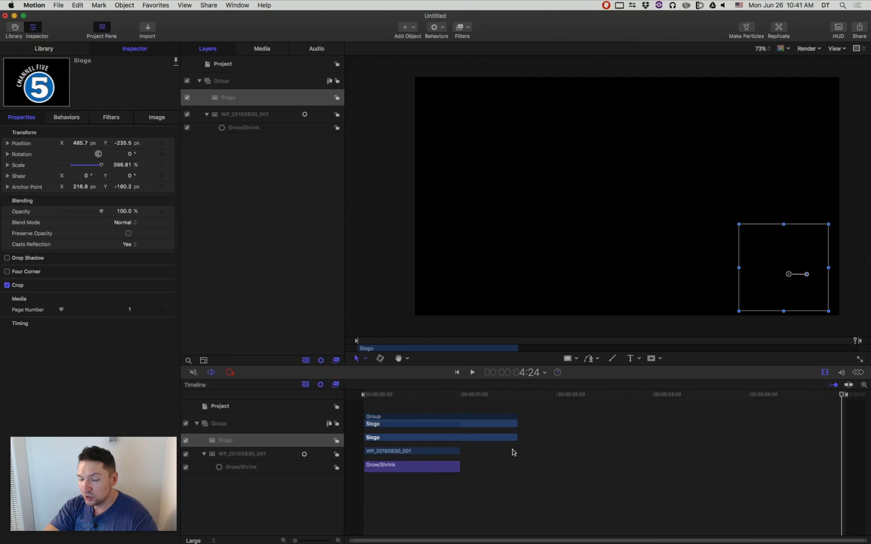
key(super+z)
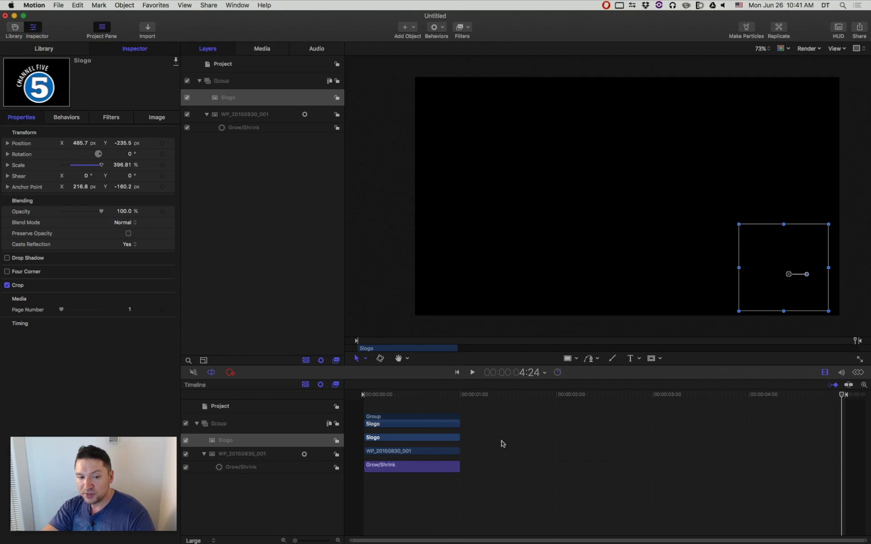
Select the Group in the timeline and mark its in point at 0:18
click(415, 417)
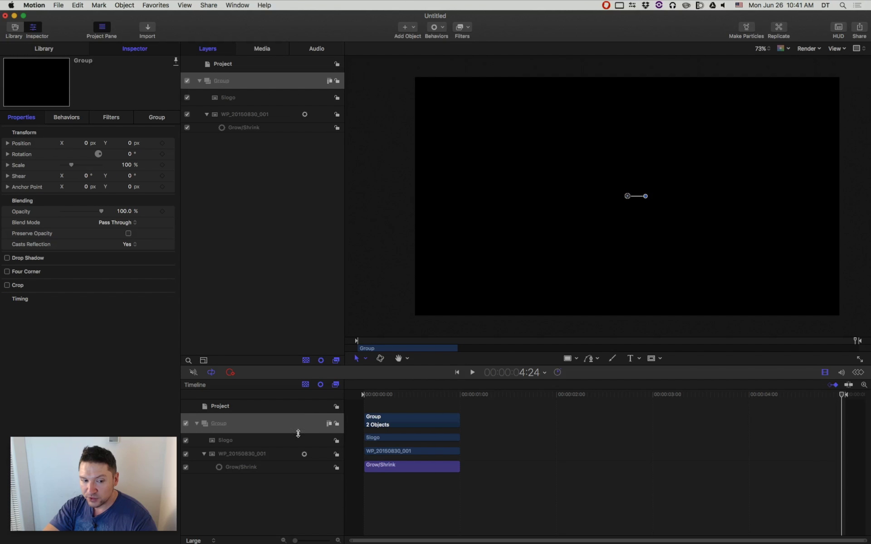
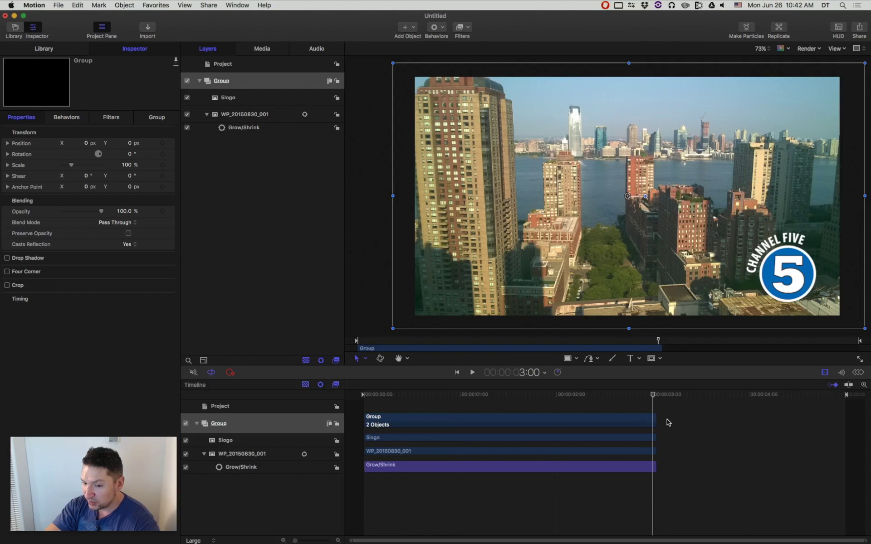
drag(407, 394, 435, 397)
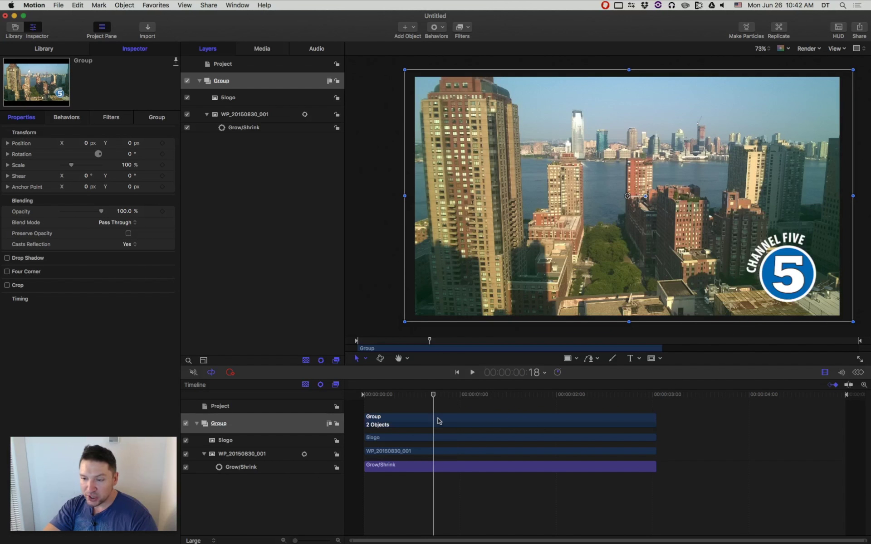
key(i)
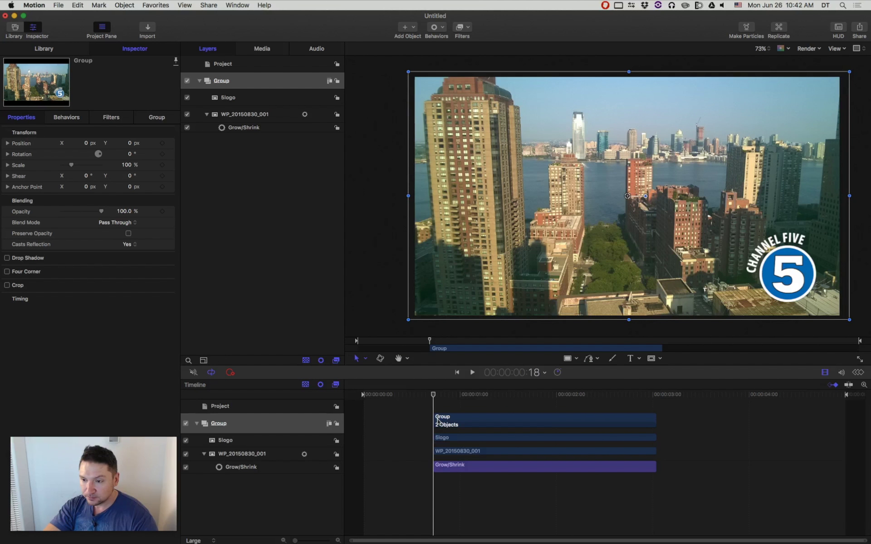
Mark the Group's in point at 0:00 and its out point at 3:14
drag(434, 395, 363, 395)
key(i)
key(i)
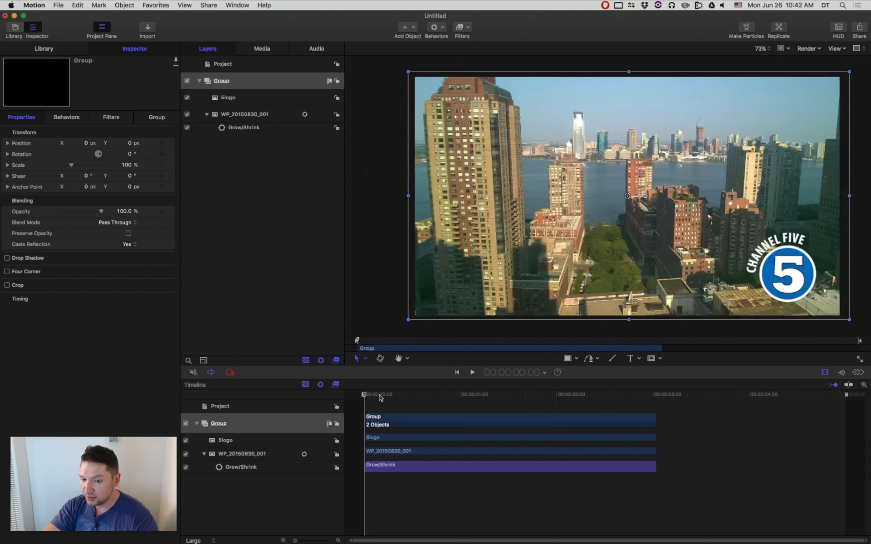
drag(649, 397, 705, 399)
key(o)
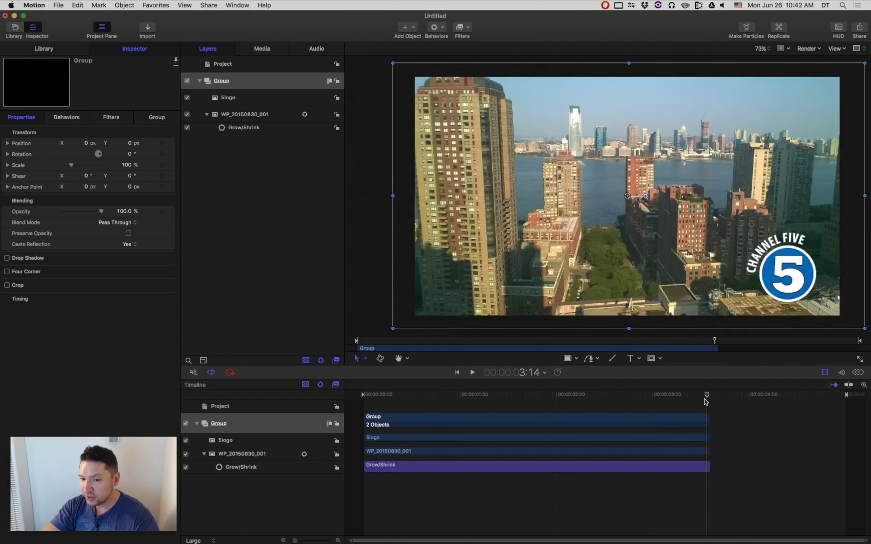
Shift the Group in the timeline without trimming it so its out point lands at 4:12
drag(706, 398, 656, 397)
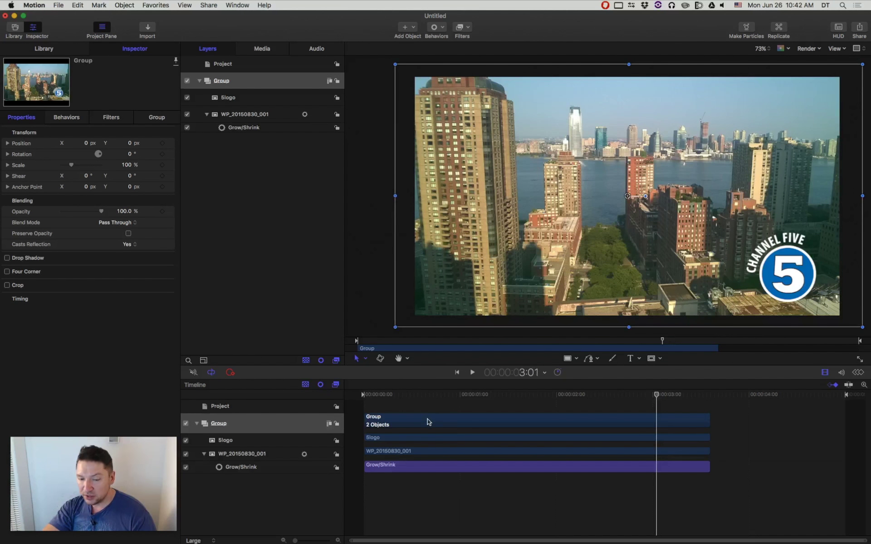
drag(658, 398, 794, 401)
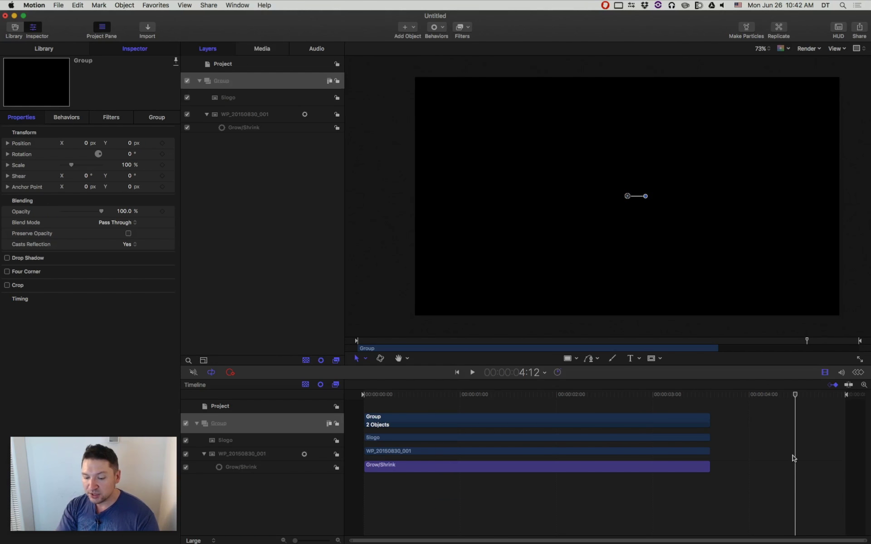
key(shift+])
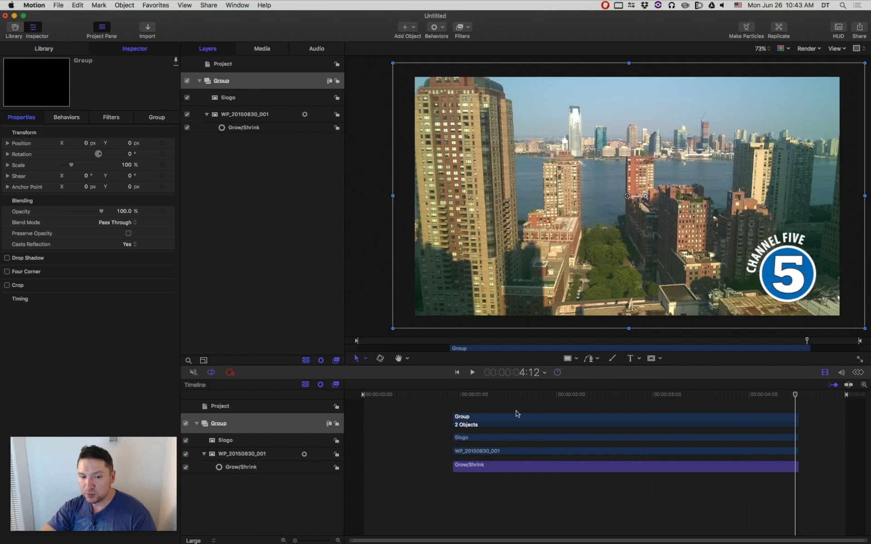
Shift the whole Group so its in point sits at 0:13, and shift it again so its out point sits at 4:11
drag(443, 395, 414, 399)
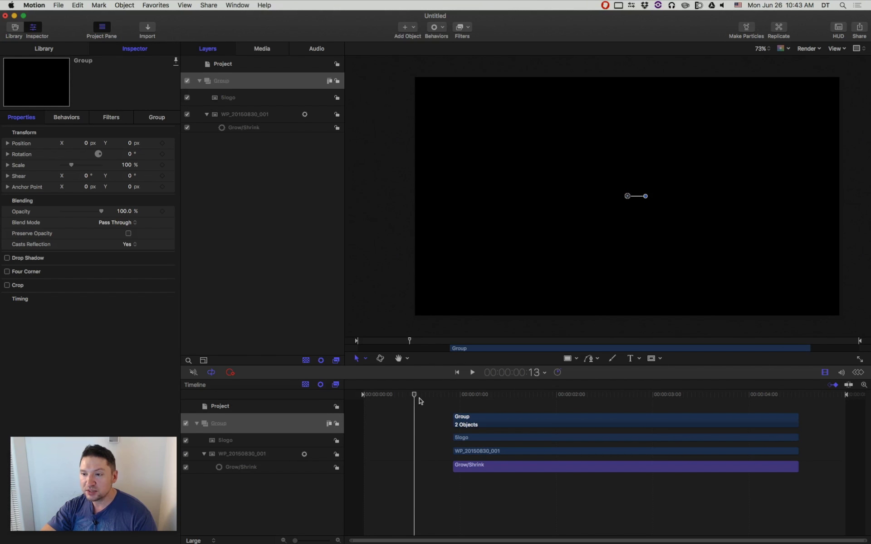
key(shift+[)
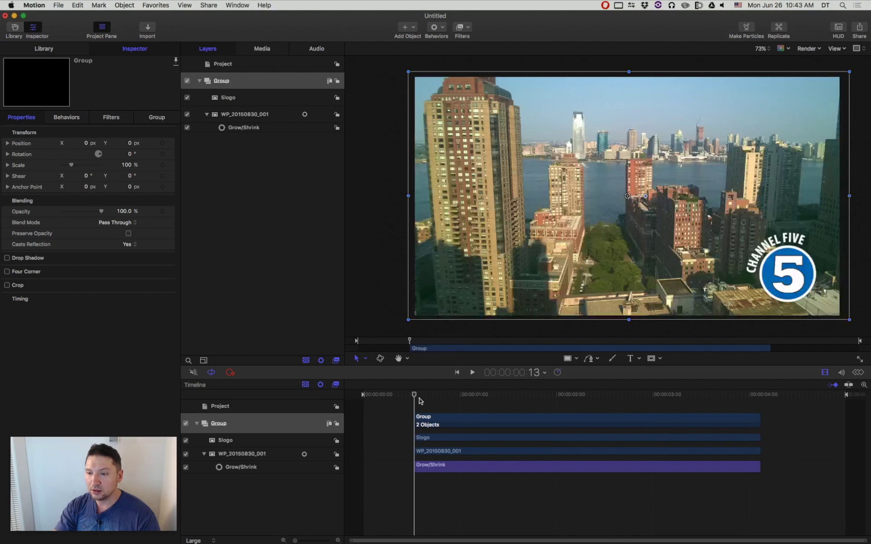
click(791, 394)
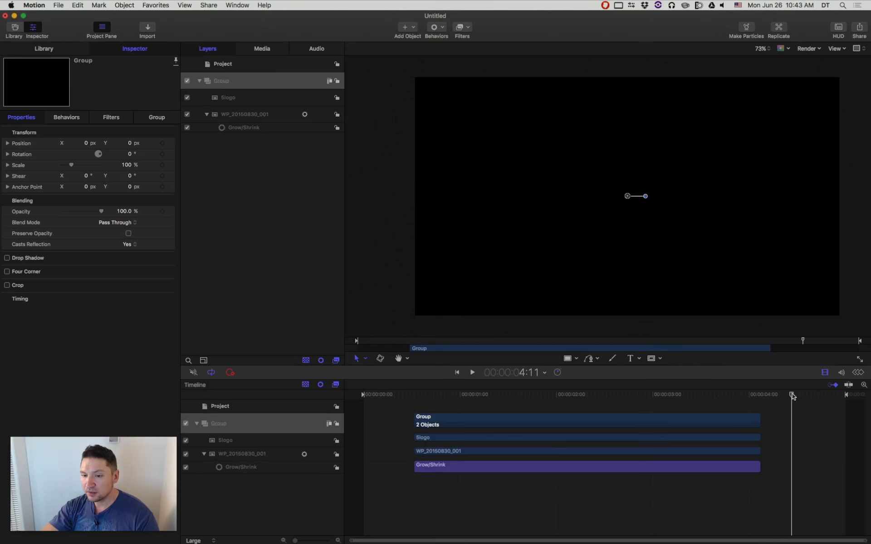
key(shift+])
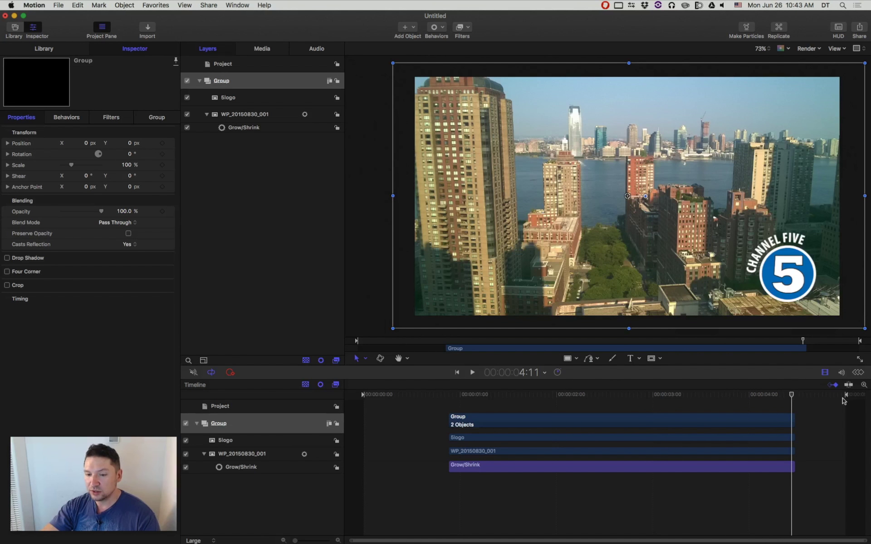
Move the whole Group so its out point lands at 4:20, and move it back so its in point lands at 0:18
click(824, 392)
key(shift+])
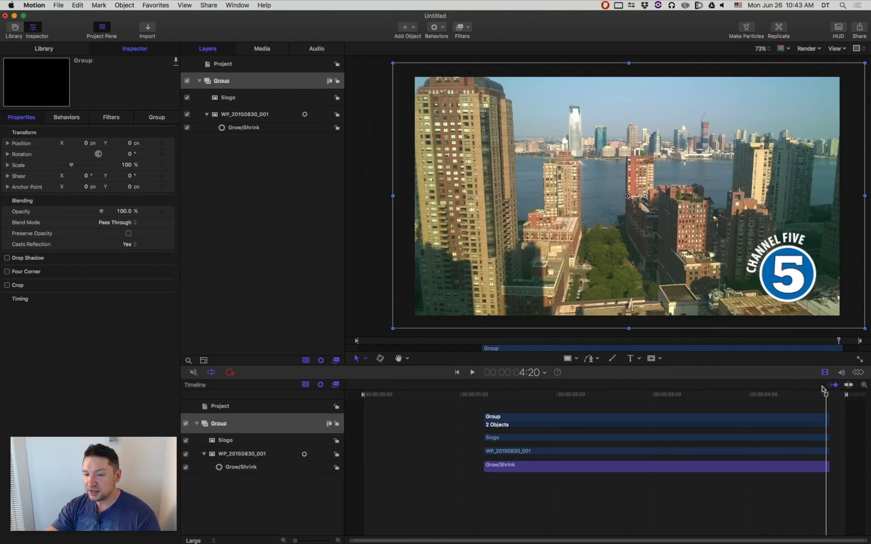
click(434, 395)
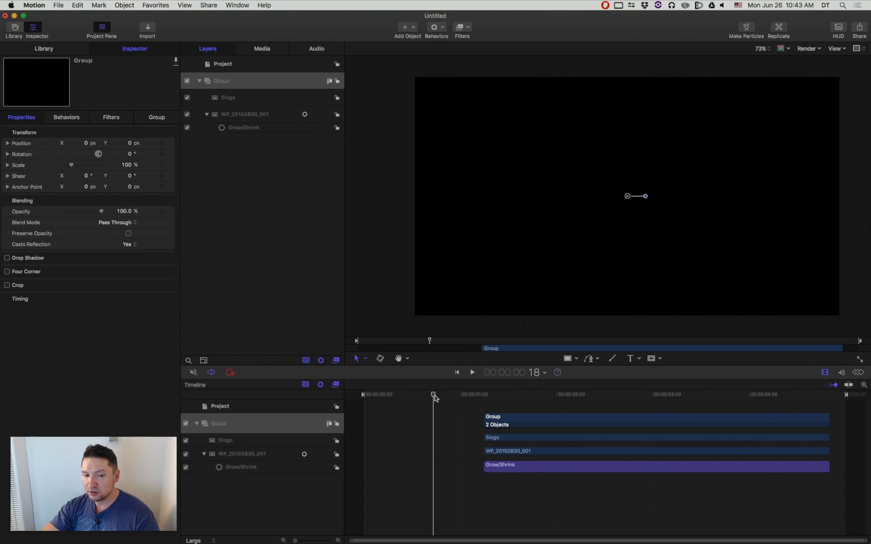
key(shift+[)
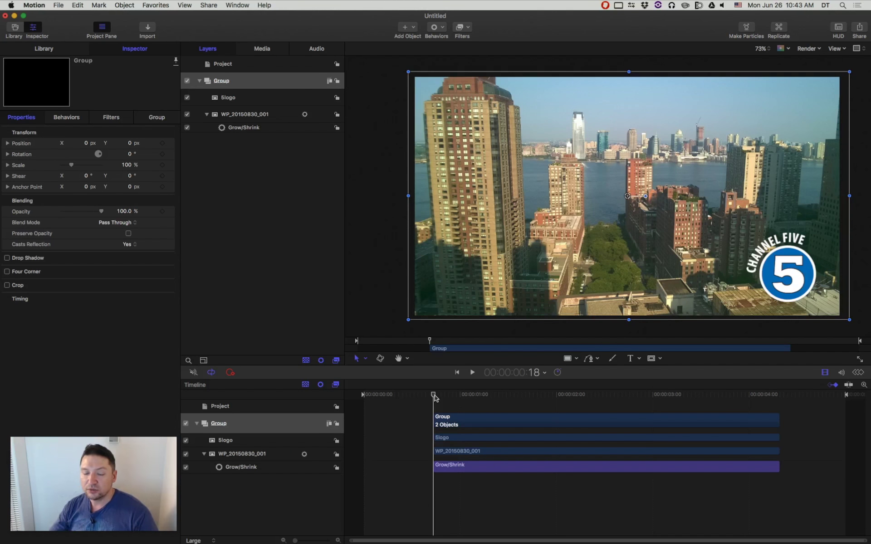
Move the whole Group in the timeline so its out point lands at 4:11
click(791, 396)
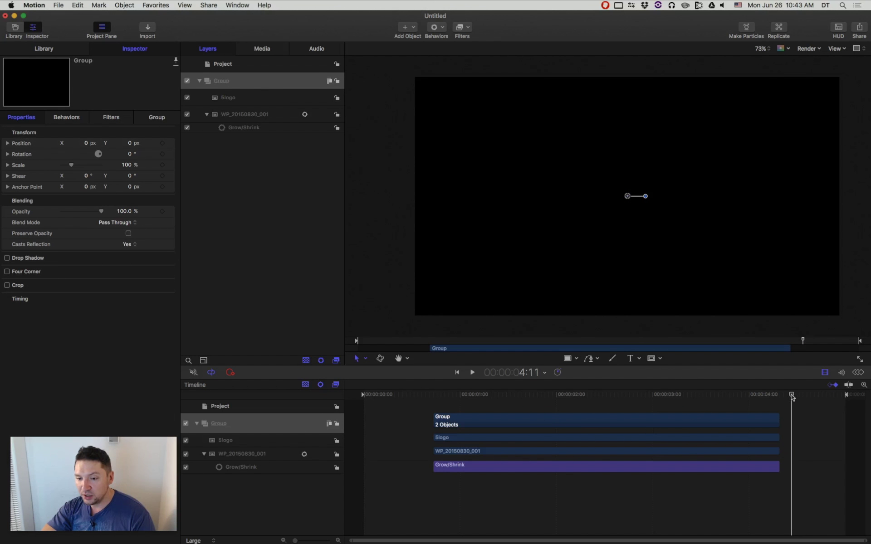
key(shift+])
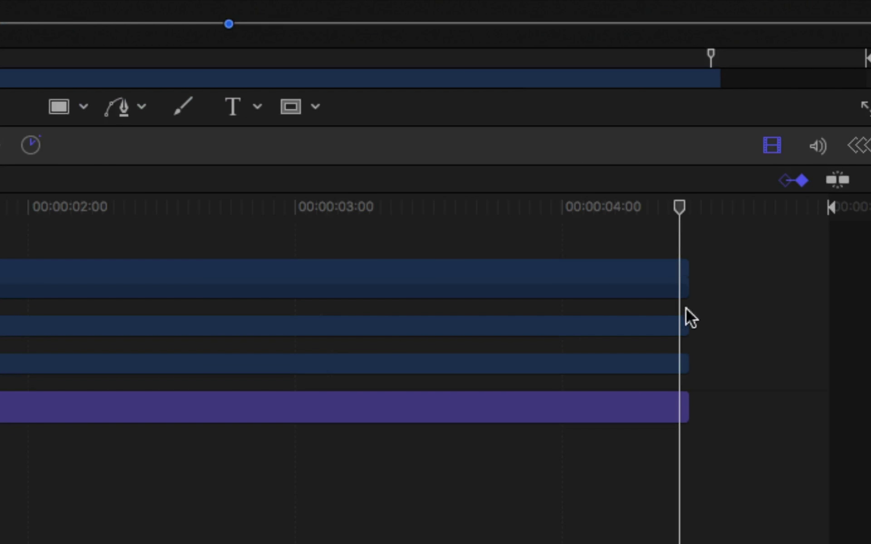
key(super+shift+4)
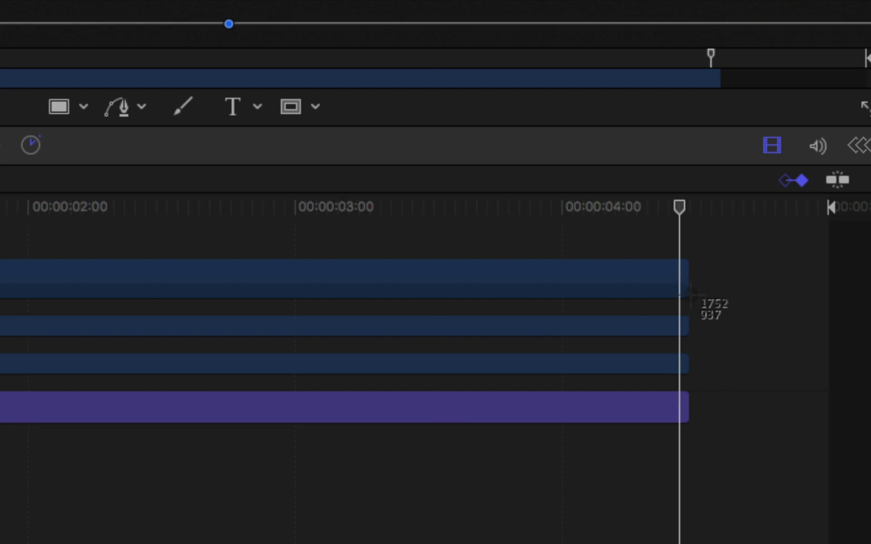
drag(685, 249, 683, 460)
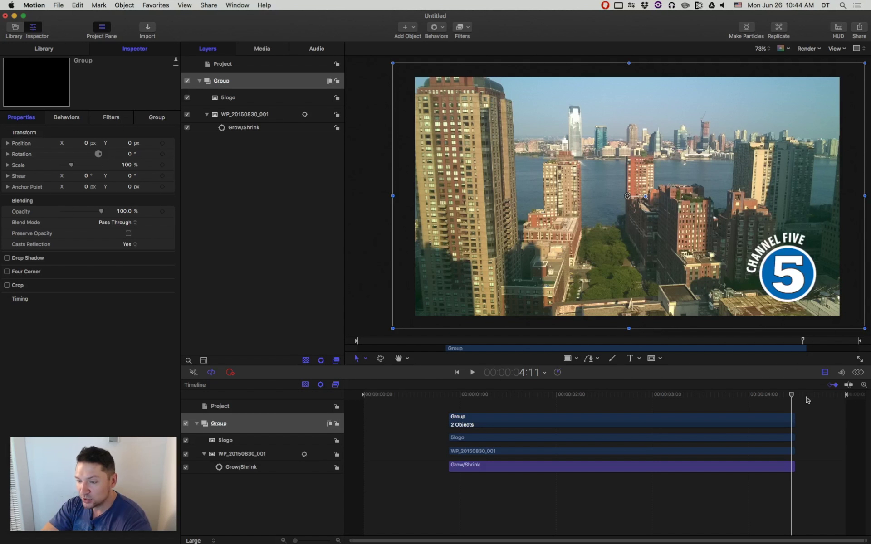
Extend the Group's out point to the playhead at 4:16 and check the frames at 4:13 and 4:16
drag(791, 395, 809, 398)
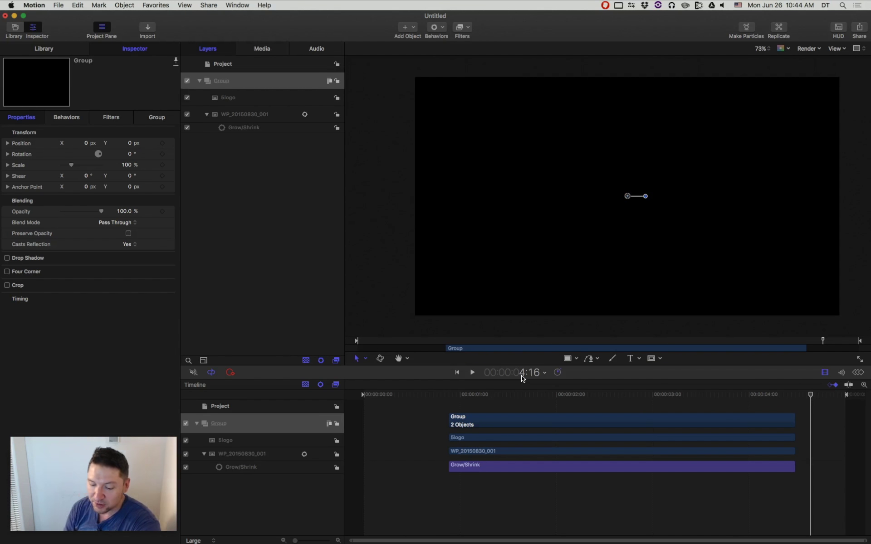
key(o)
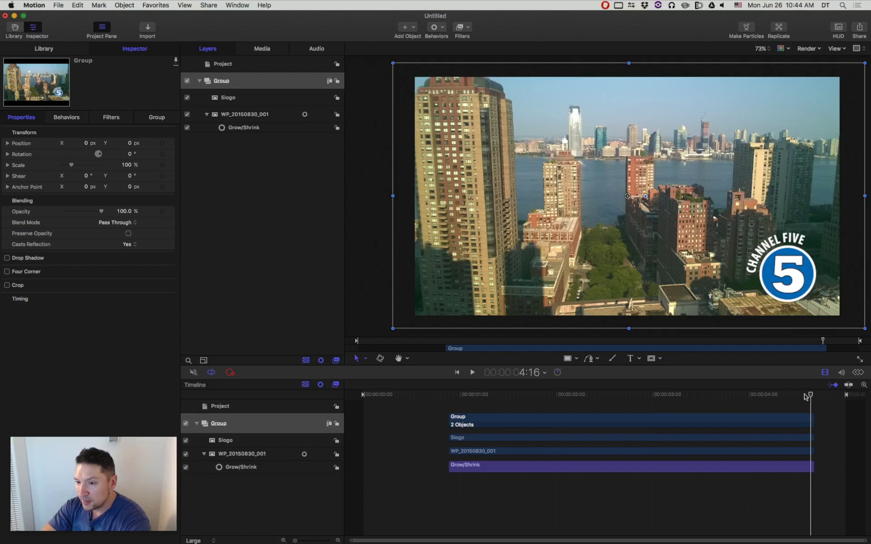
drag(810, 398, 799, 396)
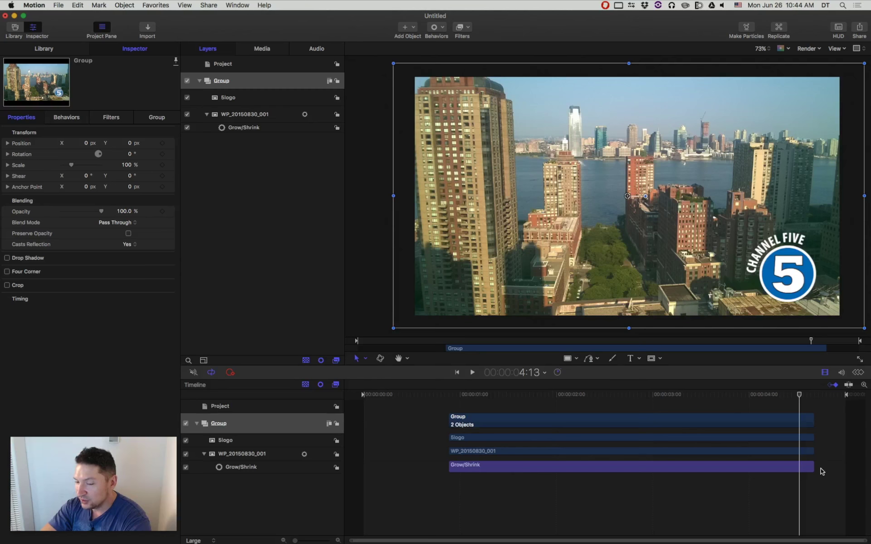
click(809, 394)
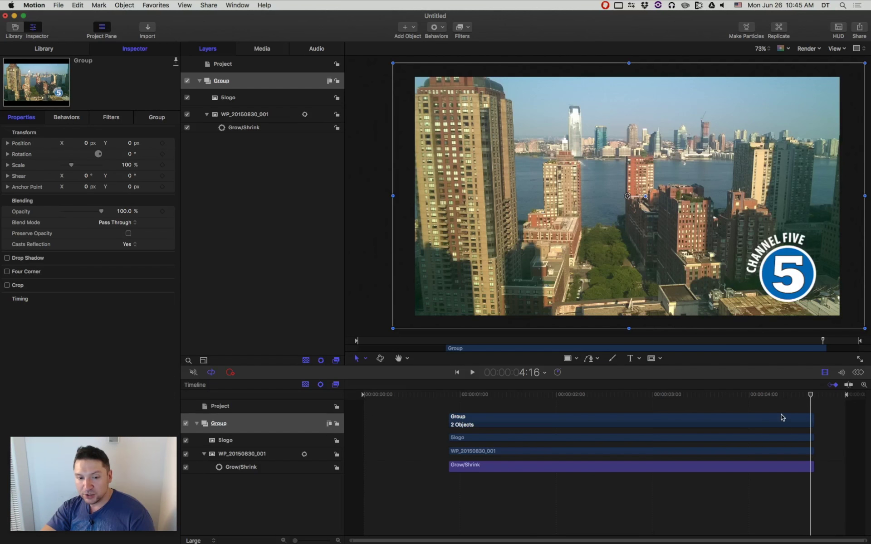
Extend the Group's in point to the project start at 0:00 and its out point to the last frame at 4:24
drag(758, 398, 502, 394)
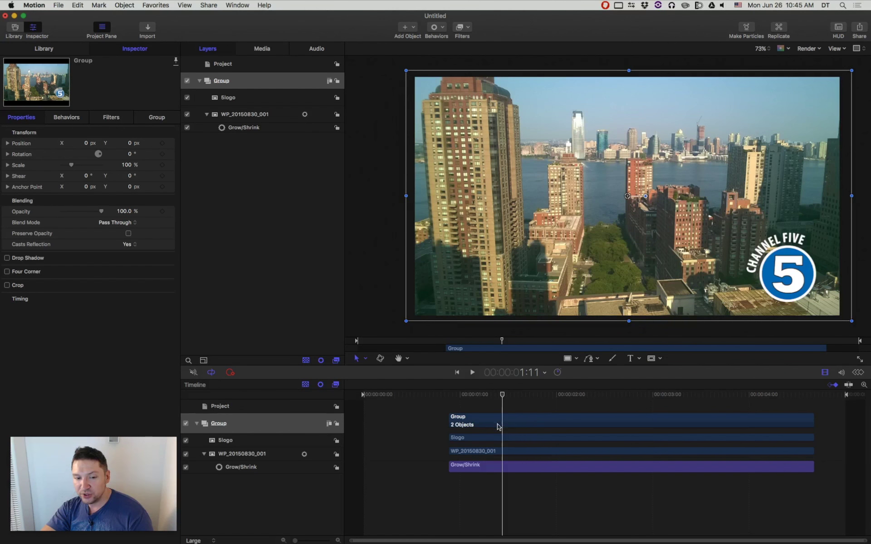
drag(475, 393, 343, 397)
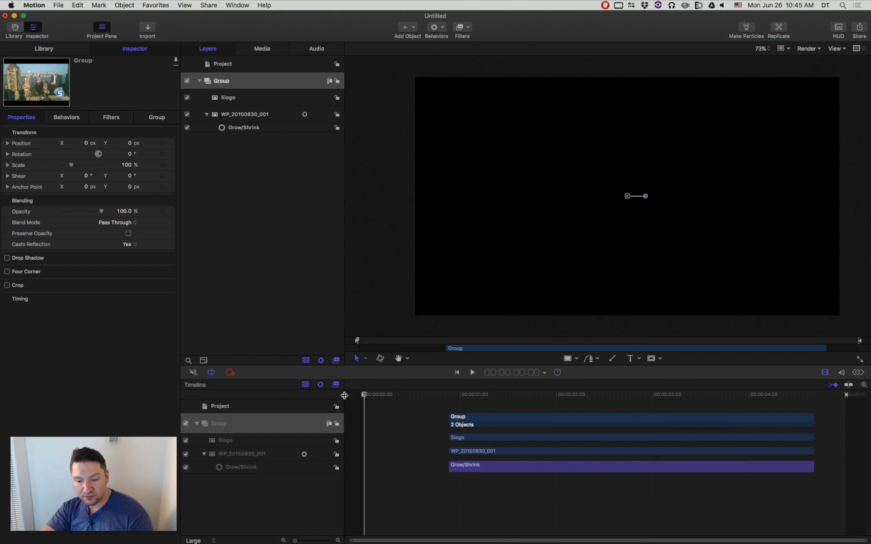
key(shift+bracketleft)
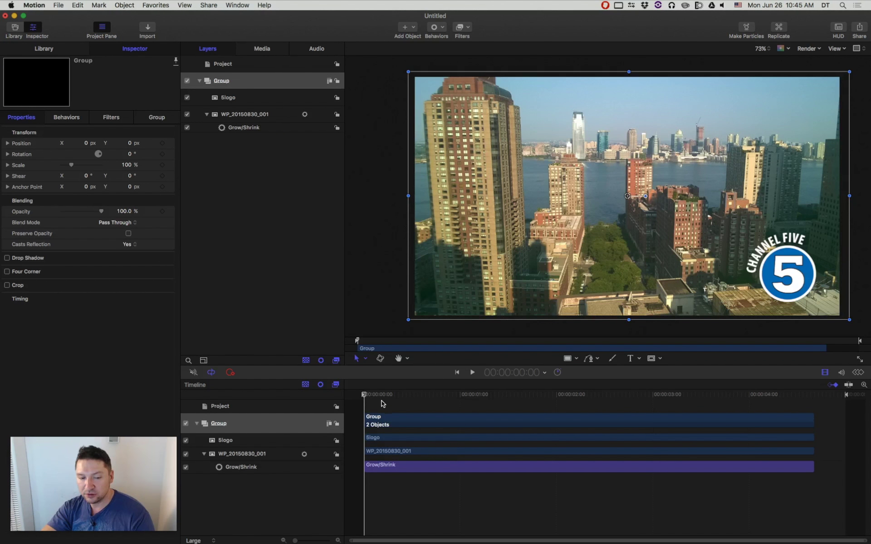
key(End)
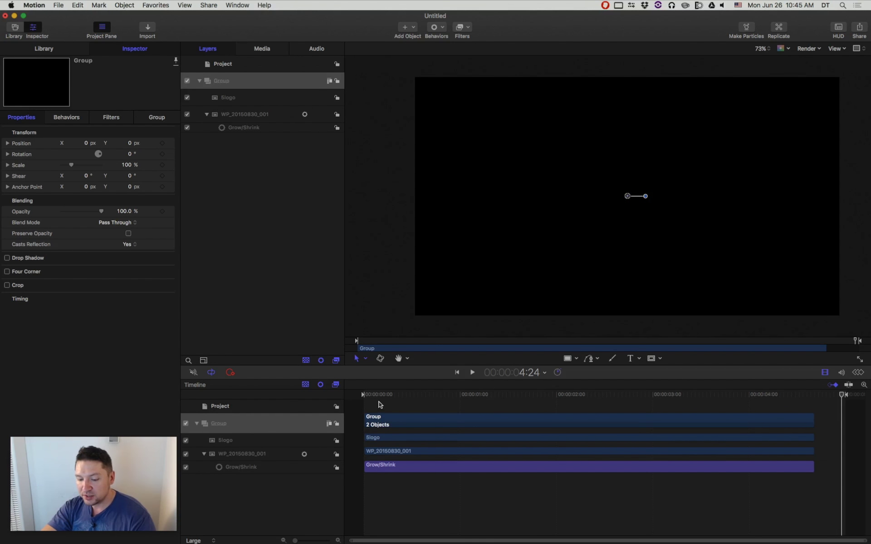
key(alt+bracketright)
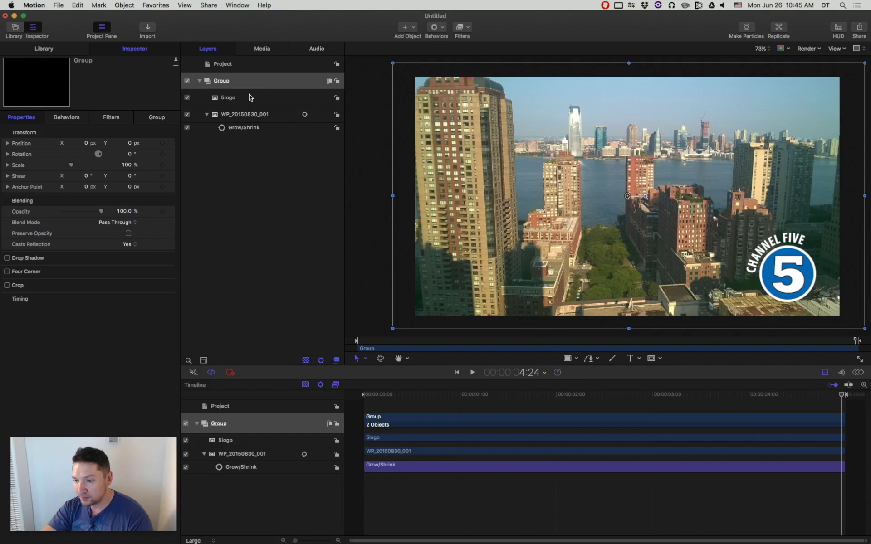
Deselect the Group and preview the project from its first frame, pausing playback at about 2:21
click(785, 514)
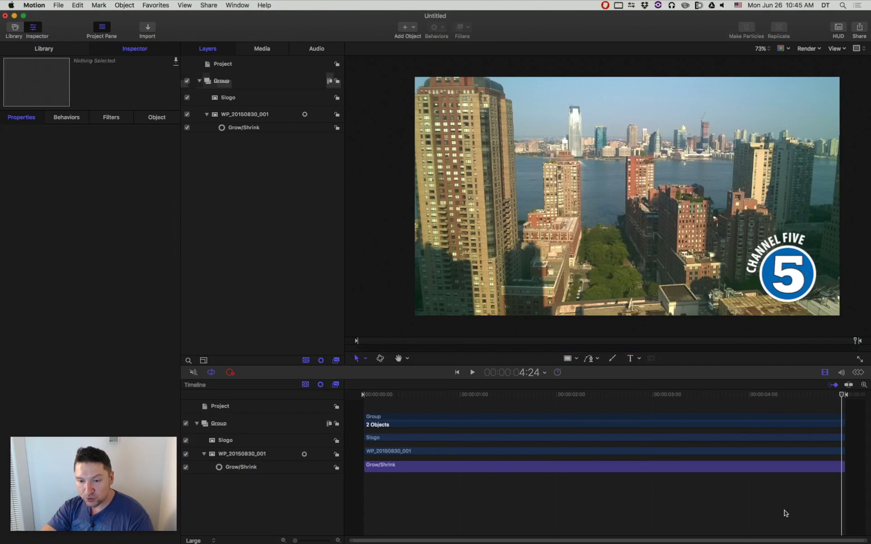
drag(402, 395, 356, 397)
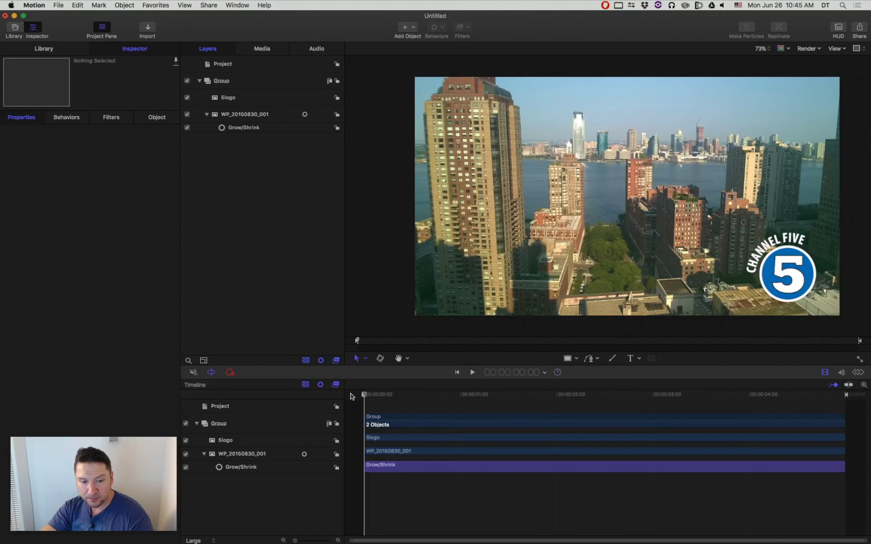
key(space)
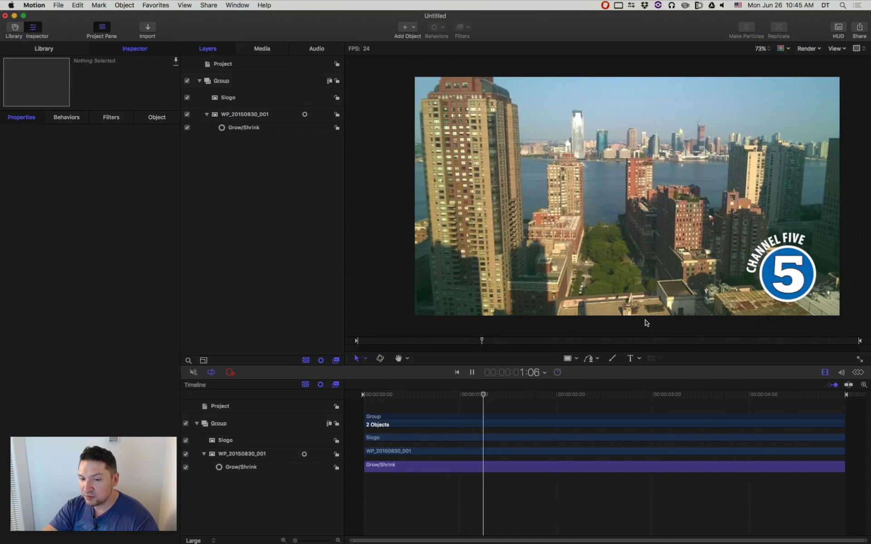
key(space)
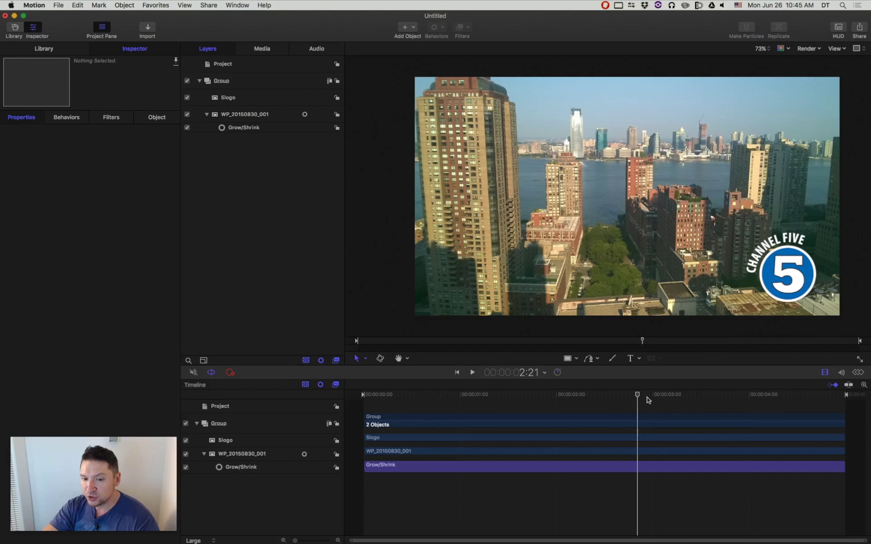
Trim the end of the Grow/Shrink behavior to the three-second mark at 3:00 and deselect it
drag(638, 395, 652, 395)
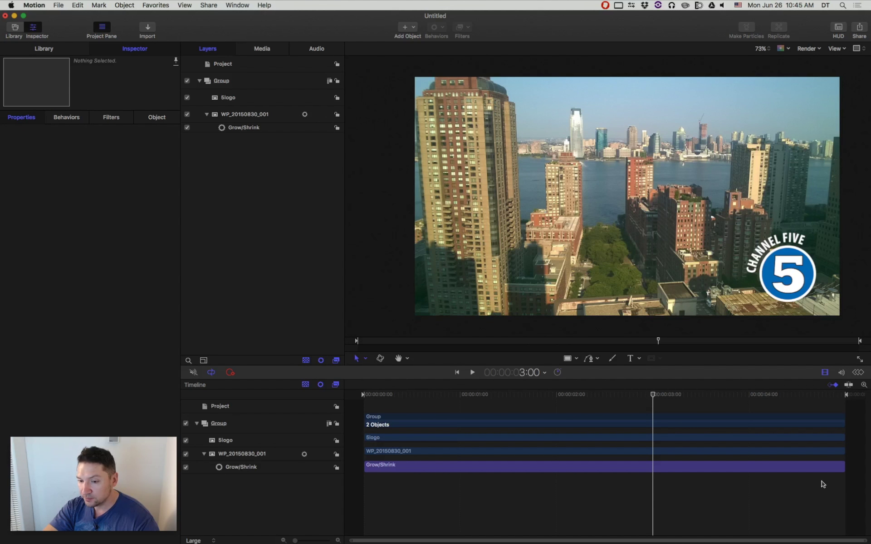
drag(843, 467, 652, 470)
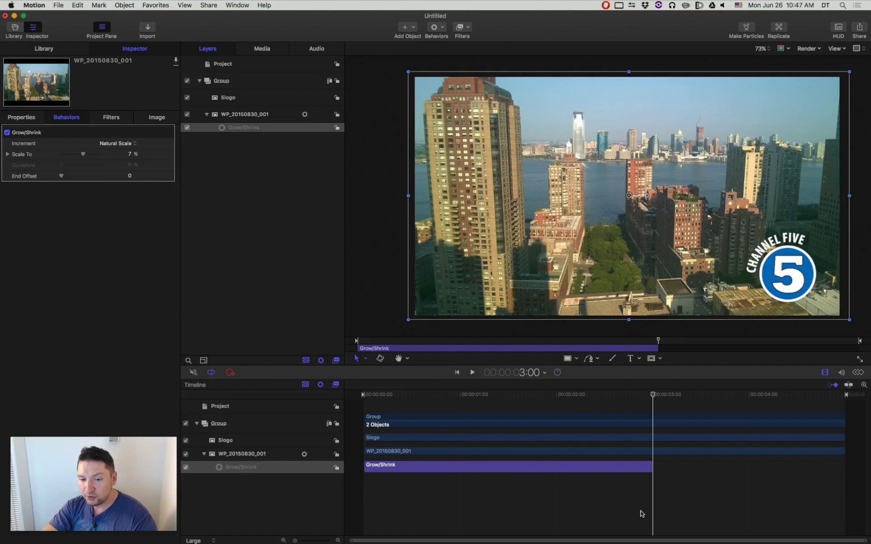
click(698, 508)
Play the project to examine the photo's scaling with the shortened Grow/Shrink behavior
key(space)
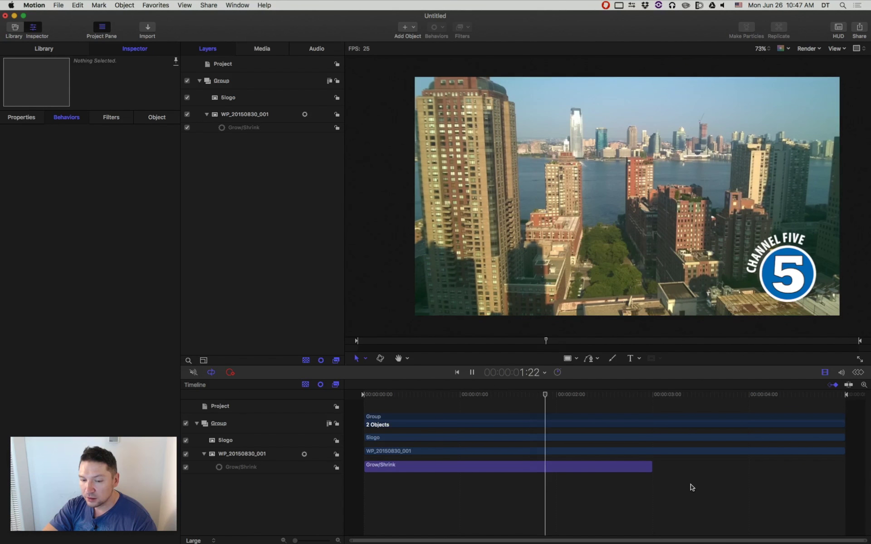
key(space)
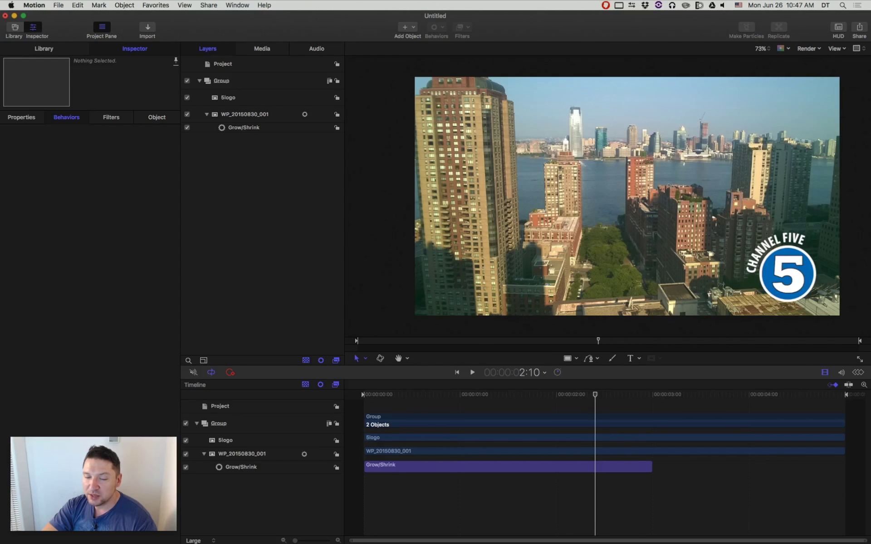
key(space)
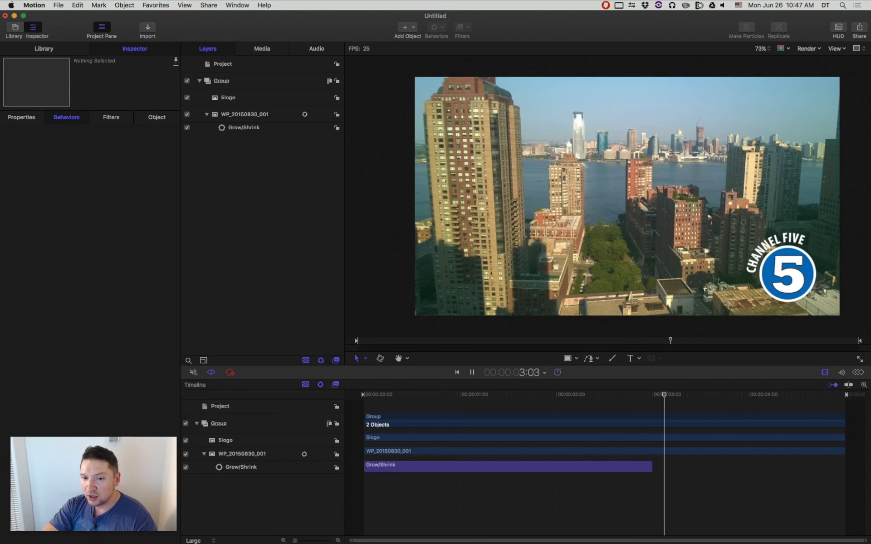
key(space)
Scrub through the frames up to the end of Grow/Shrink, stopping at 2:10, 2:18 and 2:19, to examine the scaling
drag(639, 393, 643, 391)
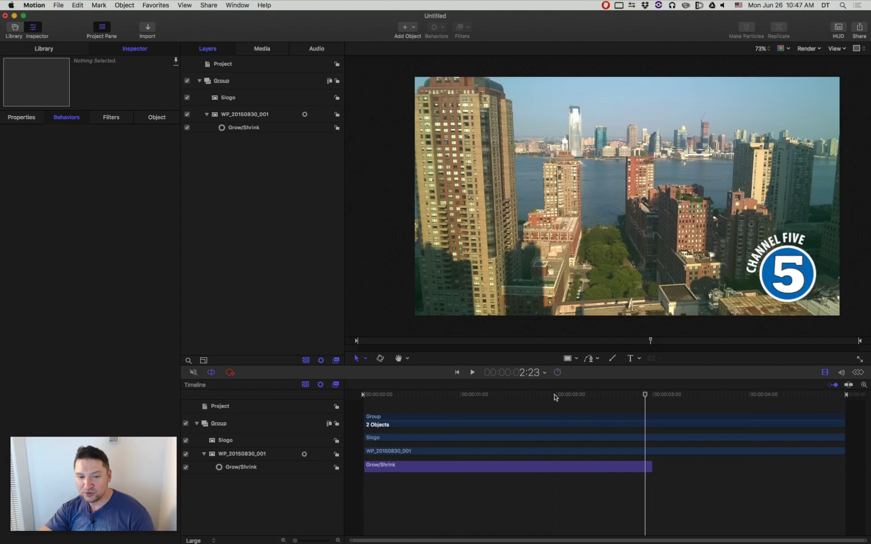
click(530, 394)
drag(531, 394, 595, 391)
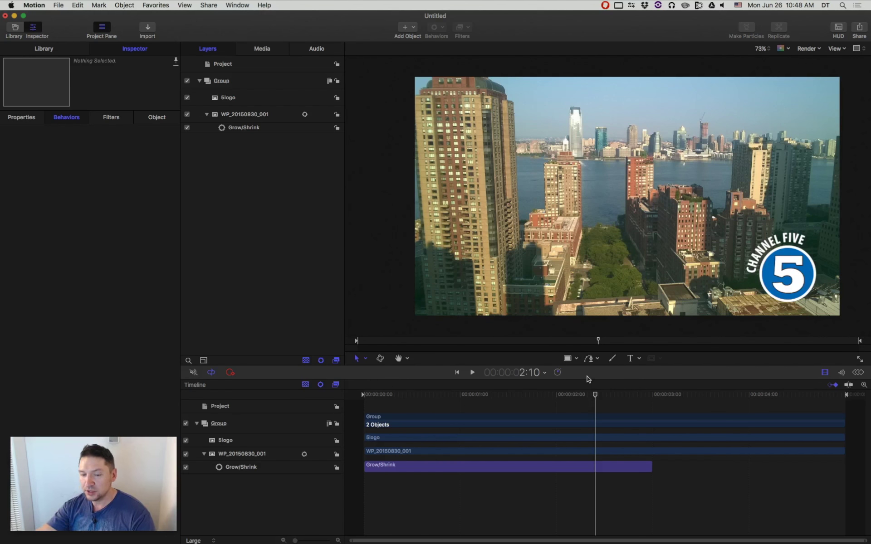
drag(605, 393, 626, 394)
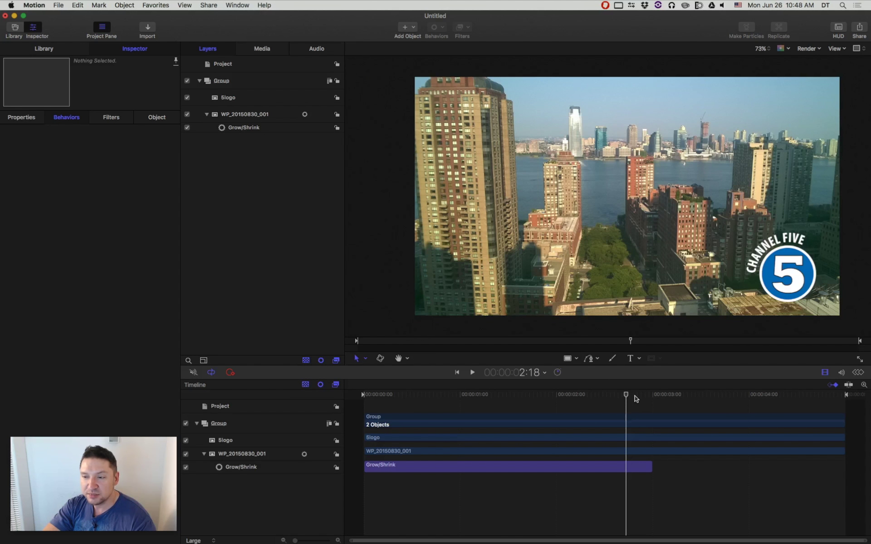
drag(626, 395, 629, 395)
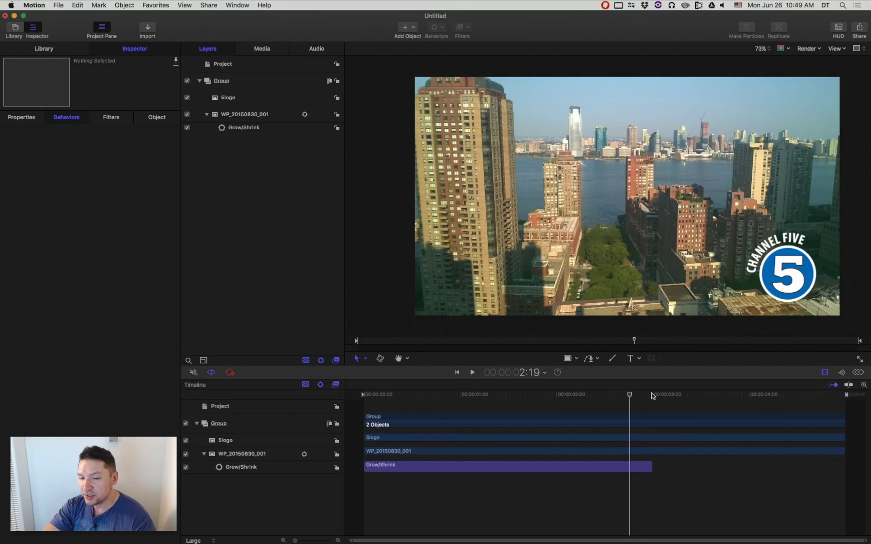
Replay the project to check how the scaling behaves when Grow/Shrink ends, and place the playhead at 2:24
key(space)
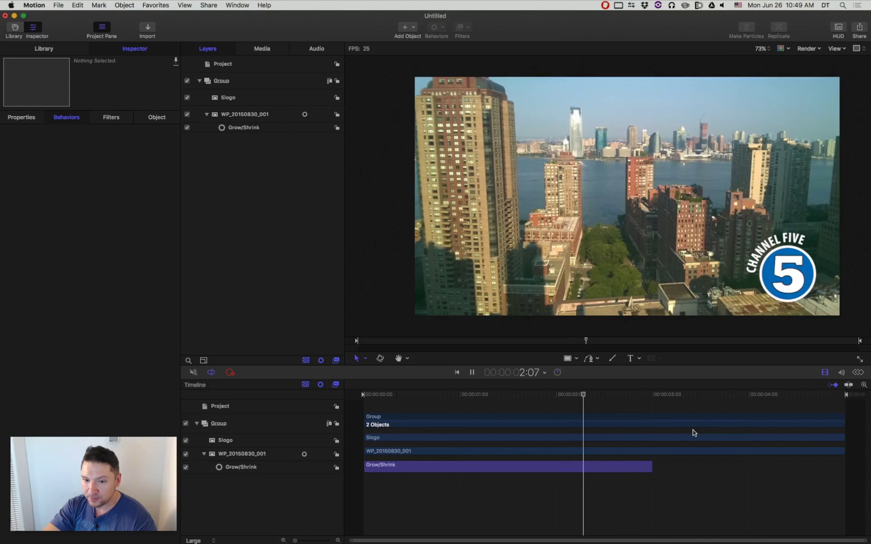
key(space)
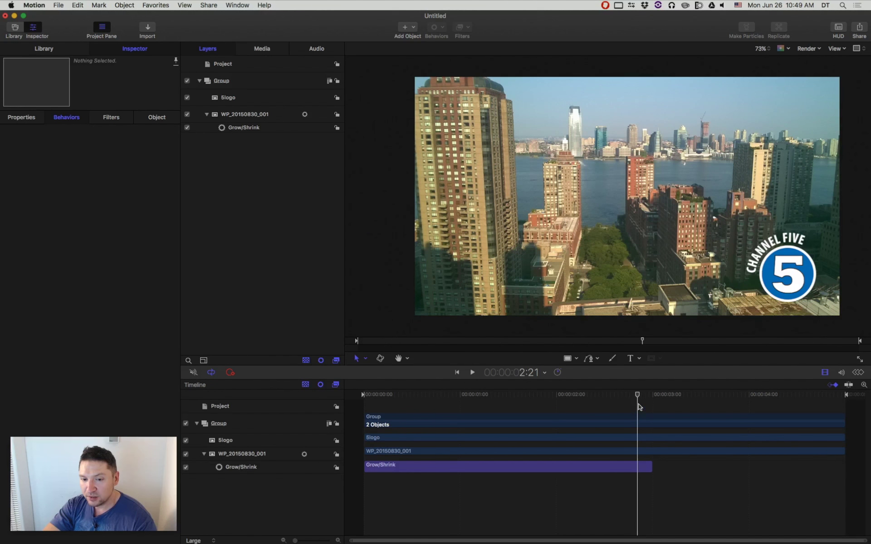
mouse_move(638, 395)
mouse_down()
mouse_move(603, 395)
mouse_move(646, 395)
mouse_move(624, 395)
mouse_up()
key(space)
key(space)
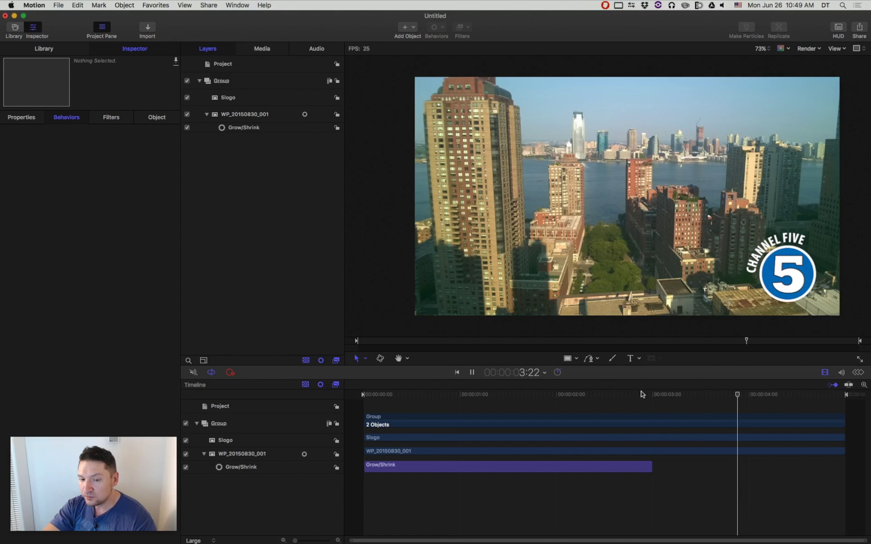
drag(625, 395, 648, 395)
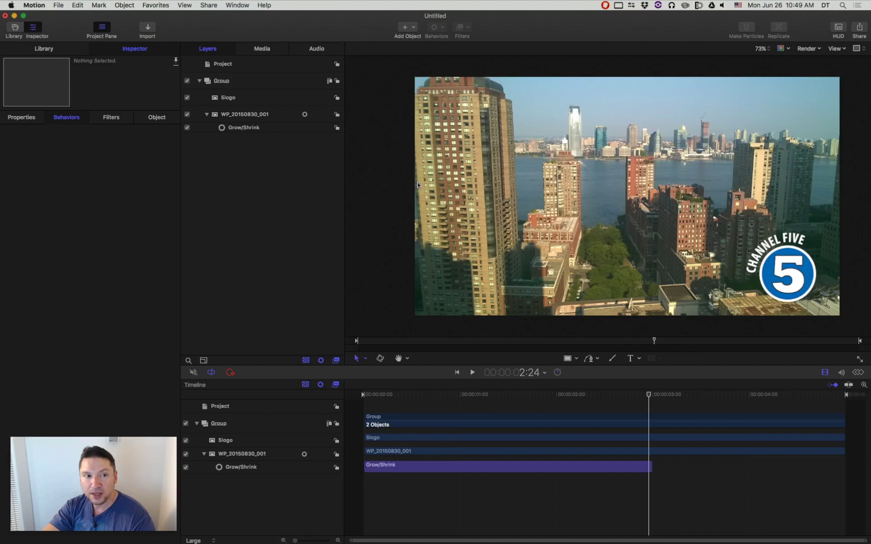
Add a Stop parameter behavior to the WP_20150830_001 photo layer and trim its in point to about 2:21
click(235, 116)
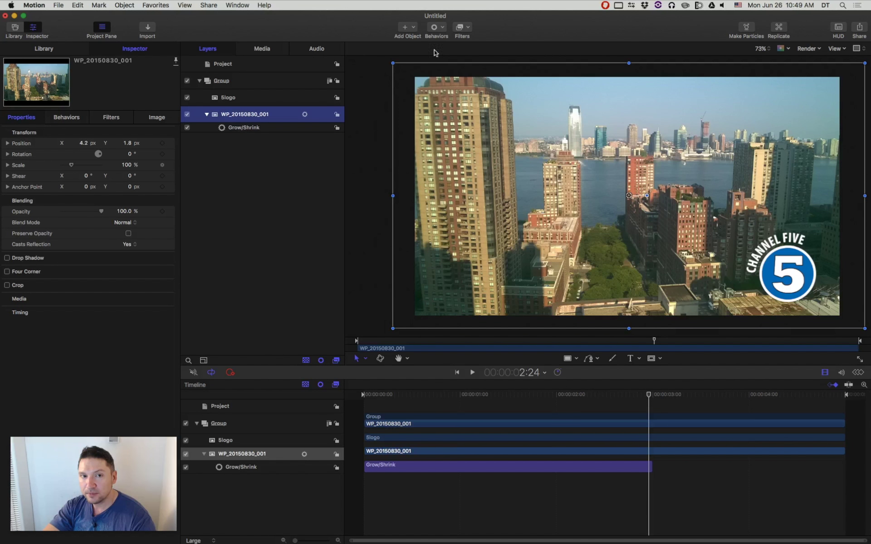
click(435, 28)
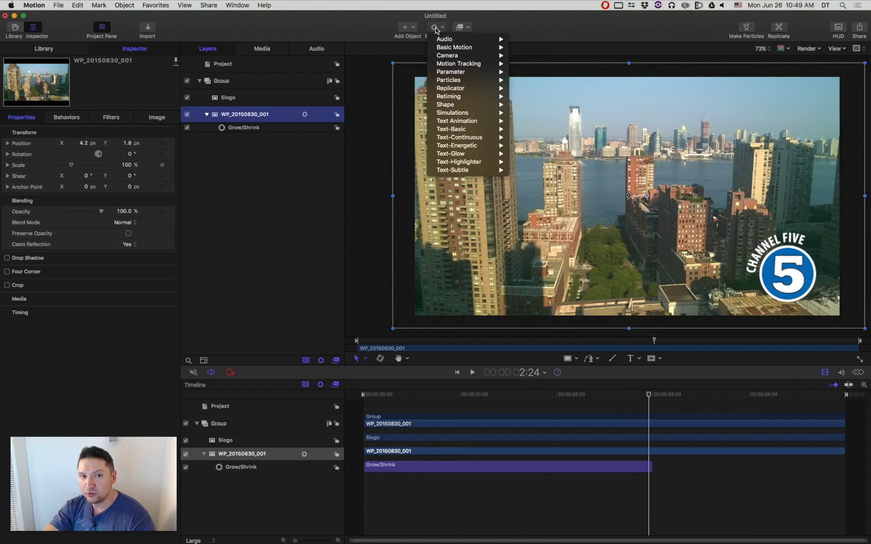
mouse_move(463, 87)
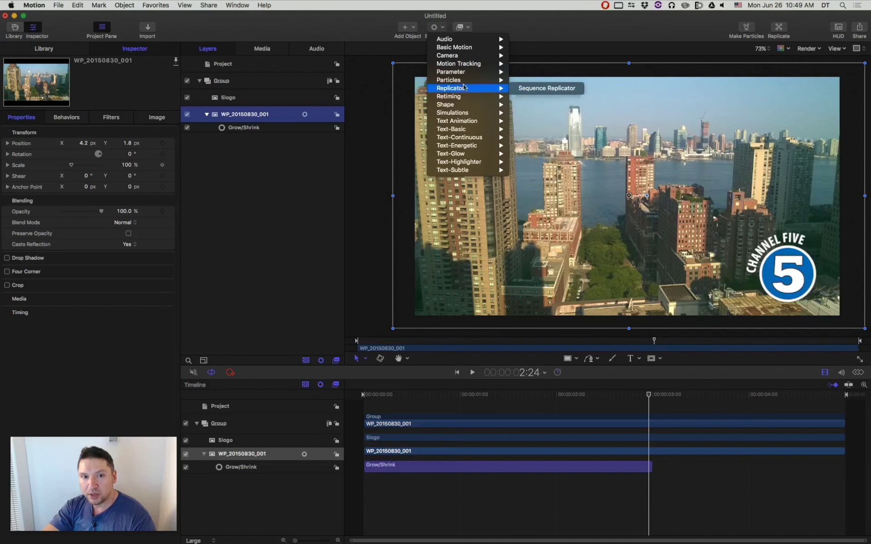
mouse_move(472, 107)
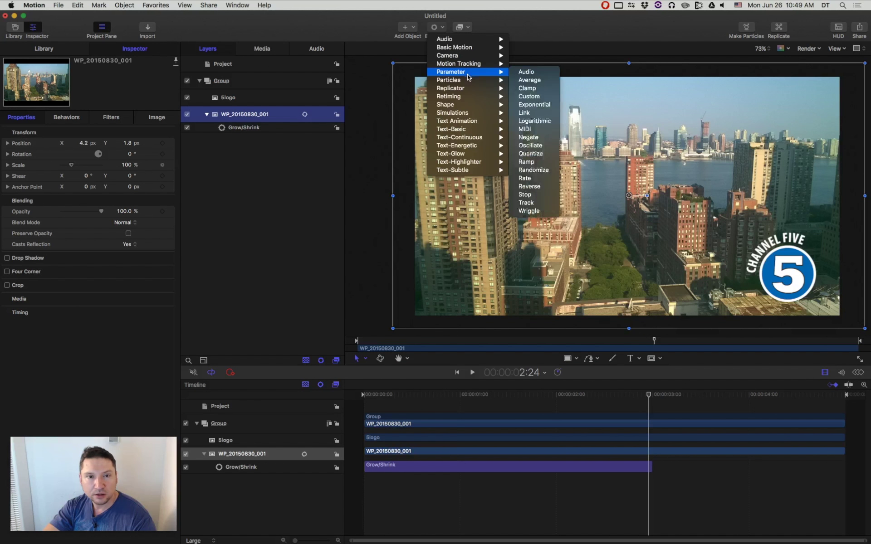
click(534, 196)
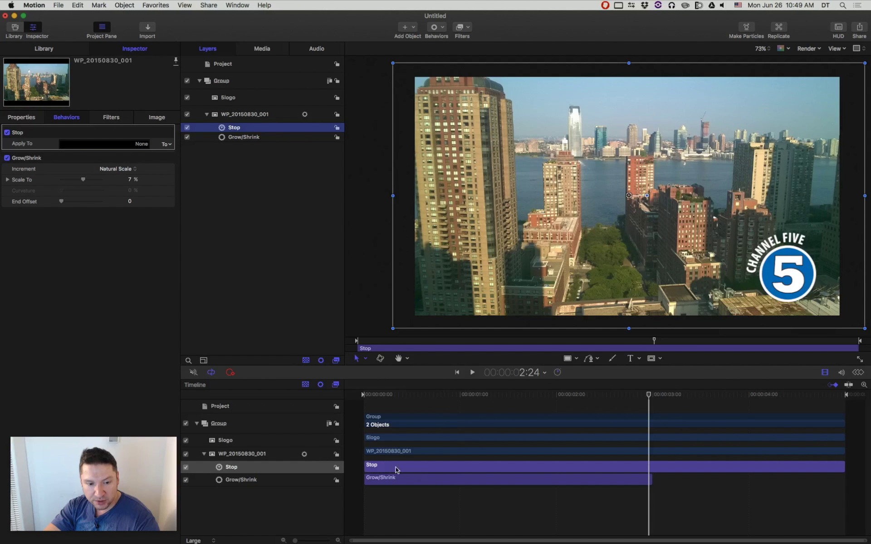
drag(369, 469, 643, 464)
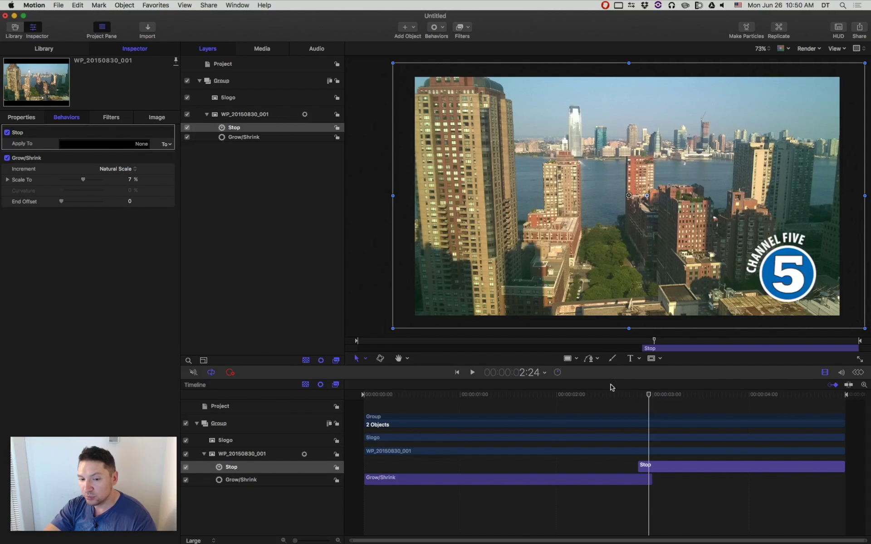
Apply the Stop behavior to all dimensions of the photo's Scale transform property
click(621, 396)
key(space)
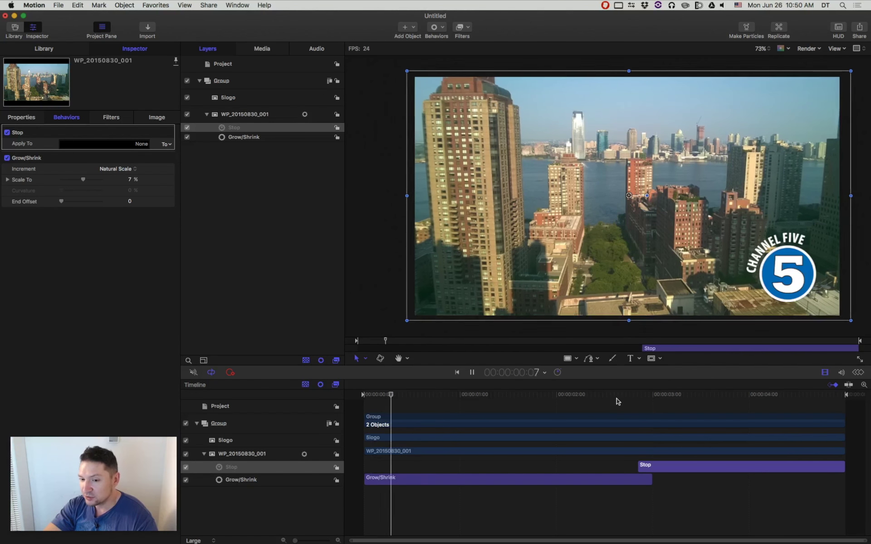
key(space)
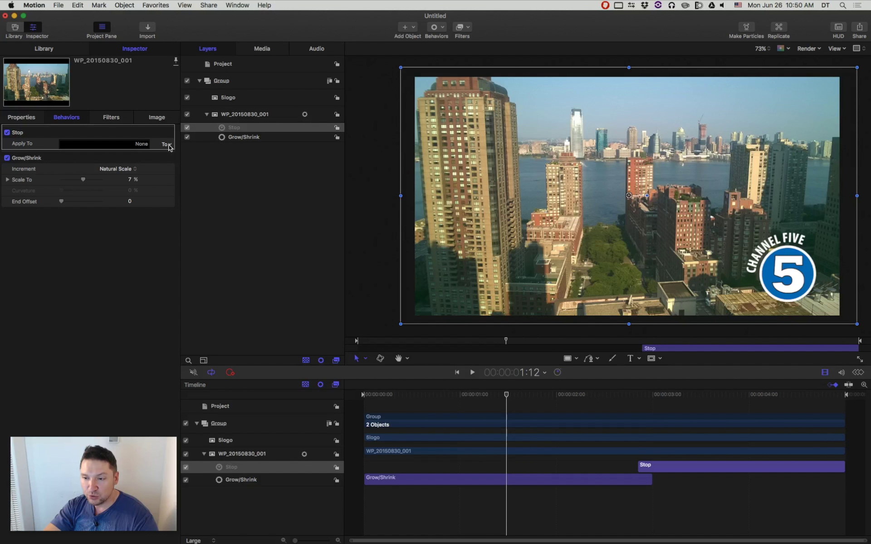
click(168, 144)
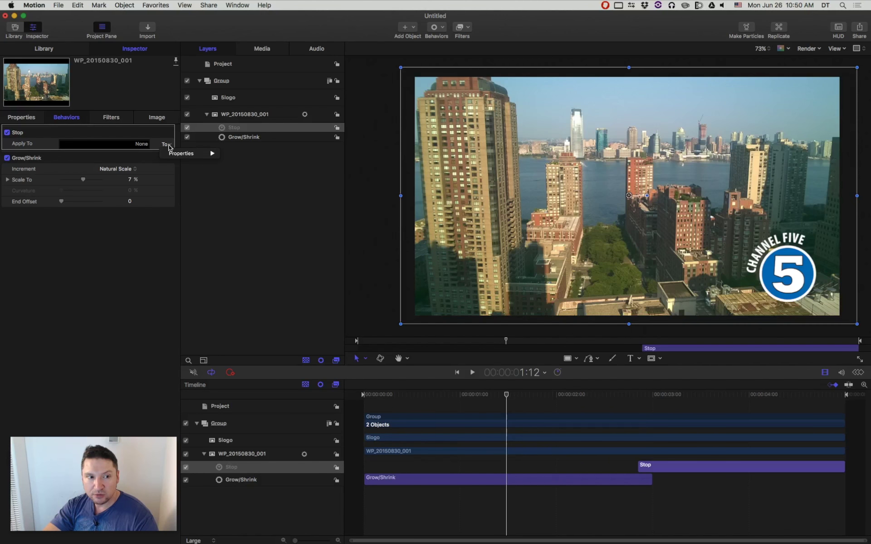
mouse_move(190, 154)
mouse_move(243, 155)
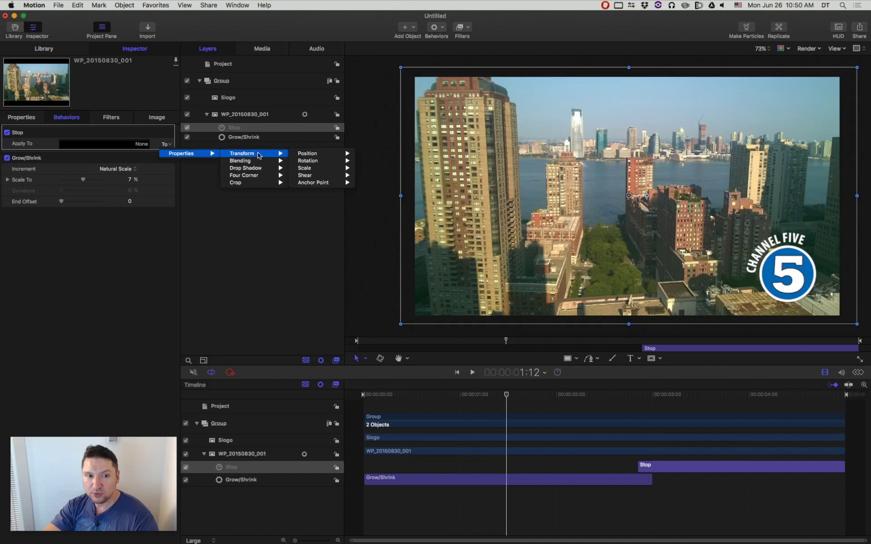
mouse_move(335, 170)
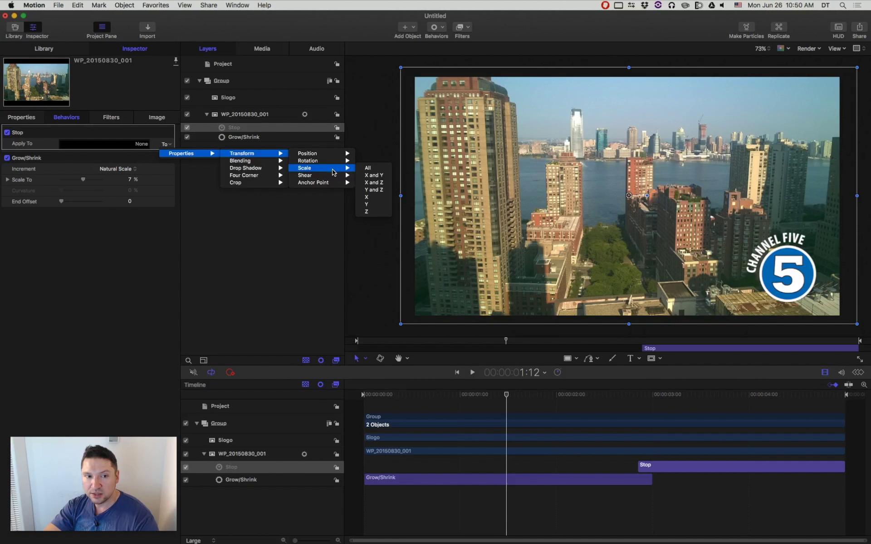
click(374, 171)
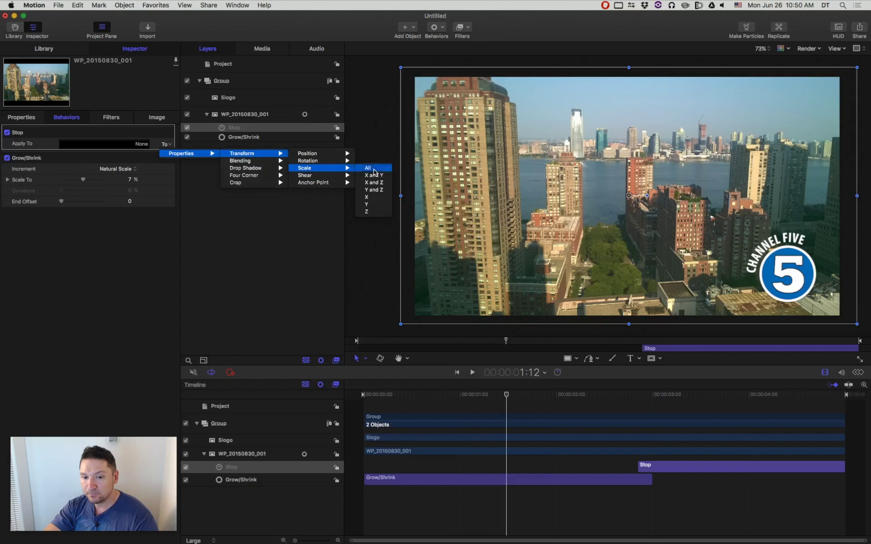
Extend the photo's Grow/Shrink behavior to the end of the project and replay it to check the scaling with Stop
key(space)
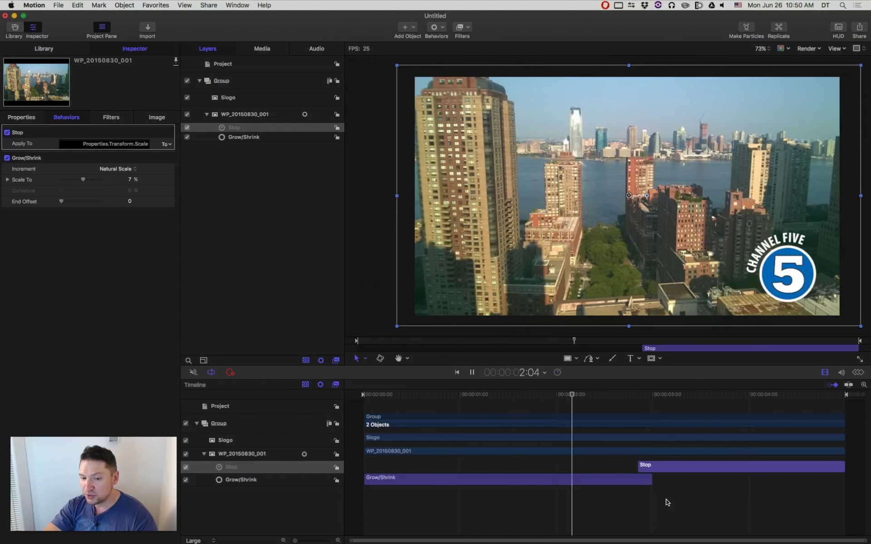
key(space)
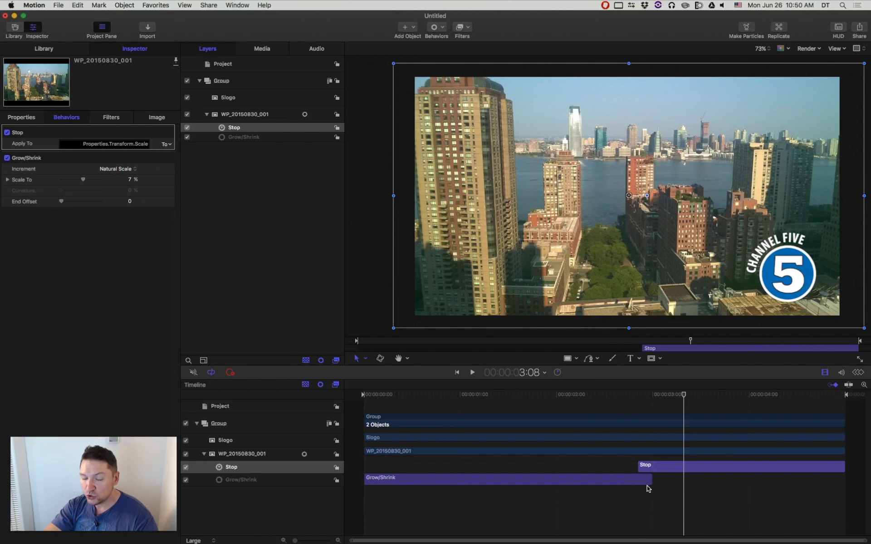
drag(651, 478, 844, 479)
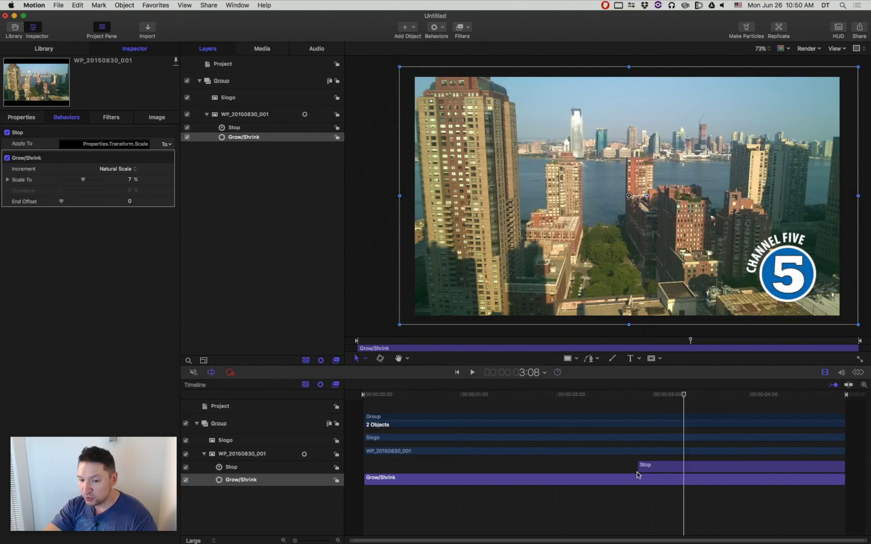
click(640, 395)
drag(641, 396, 444, 396)
key(space)
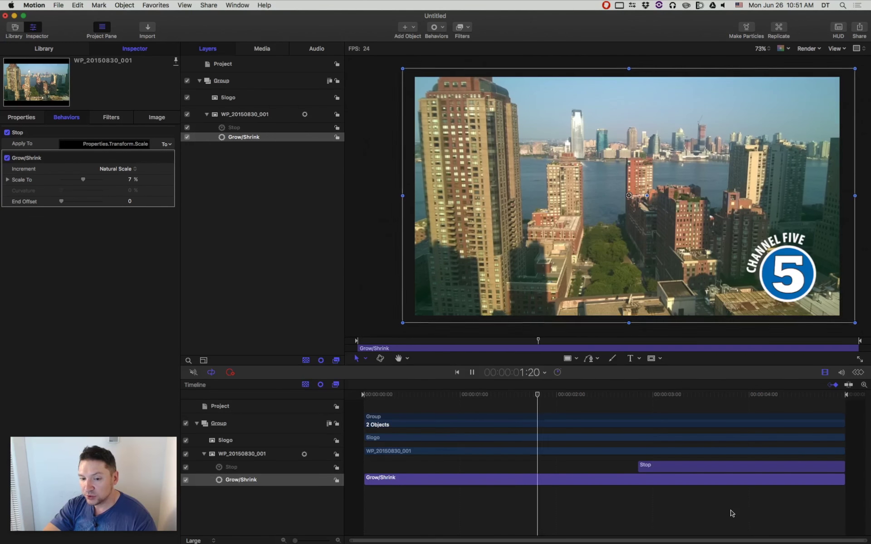
key(space)
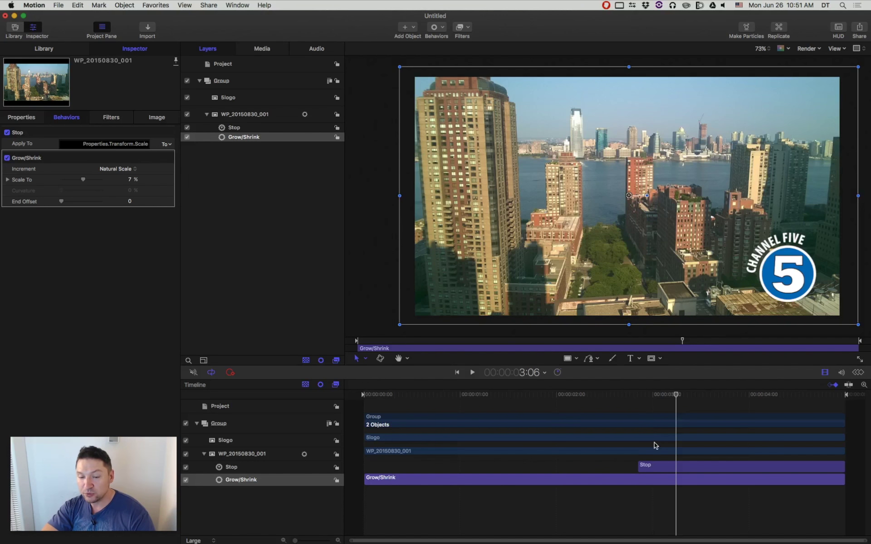
Trim the Stop behavior's in point to 3:21 and replay the project to check where the scaling ends
key(space)
key(space)
click(687, 469)
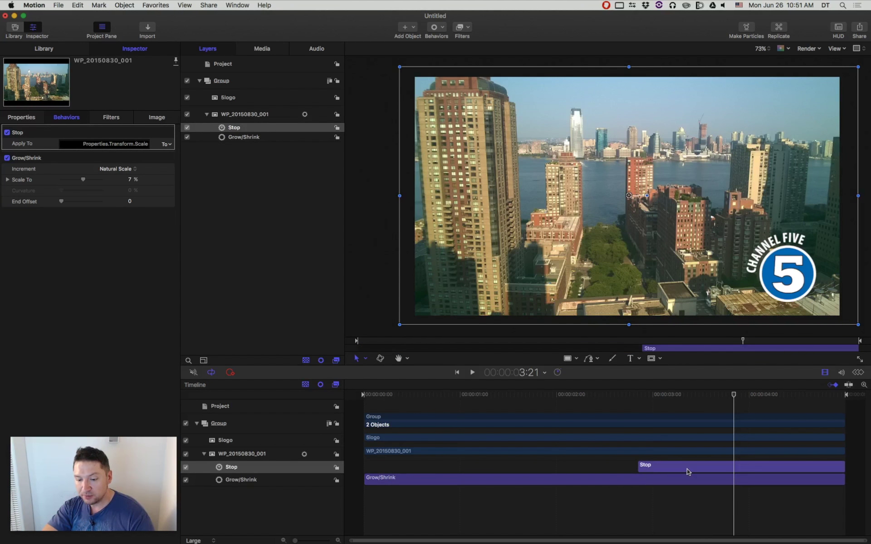
key(i)
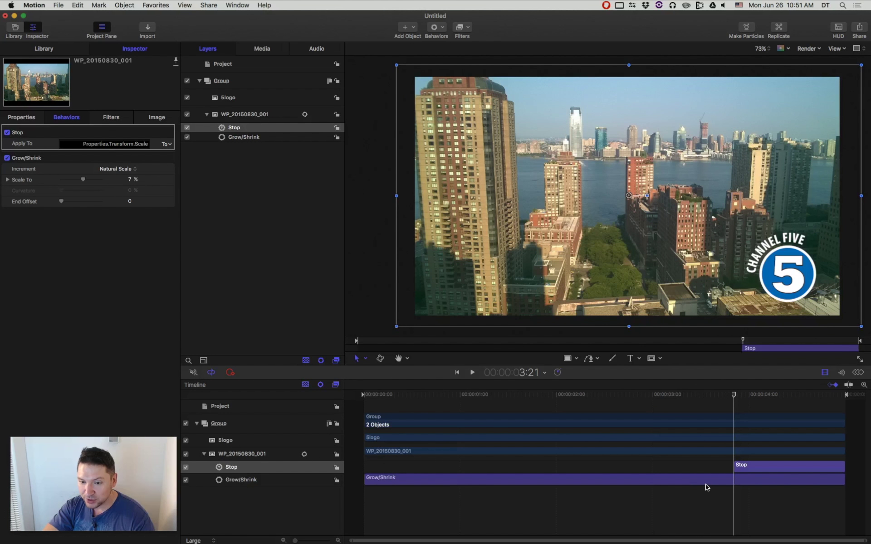
drag(734, 395, 622, 395)
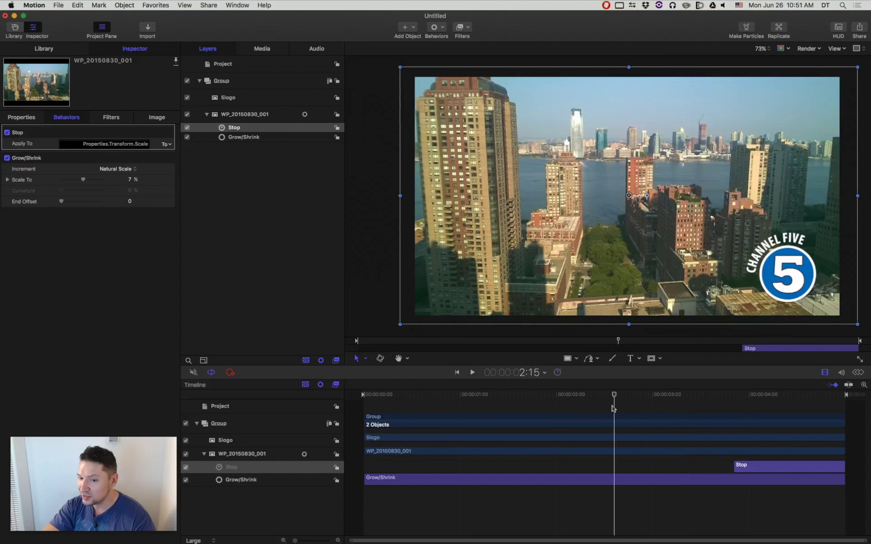
key(space)
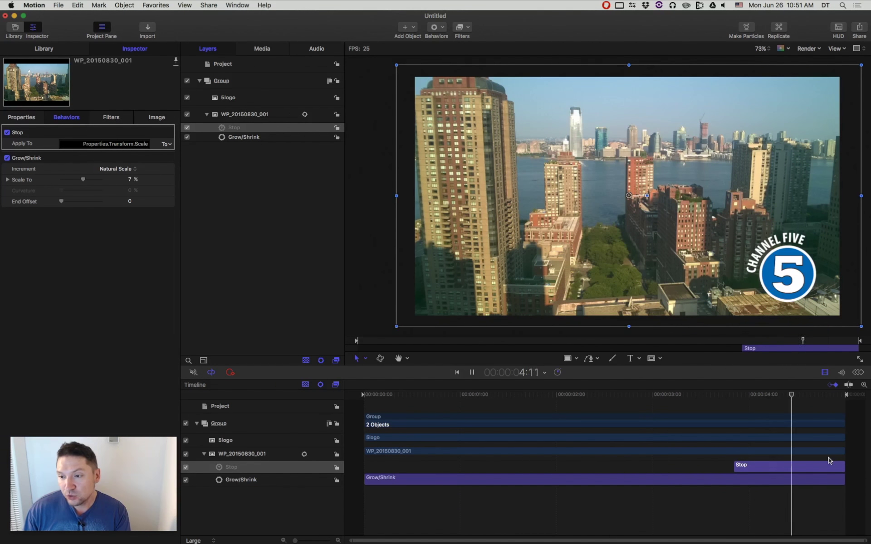
key(space)
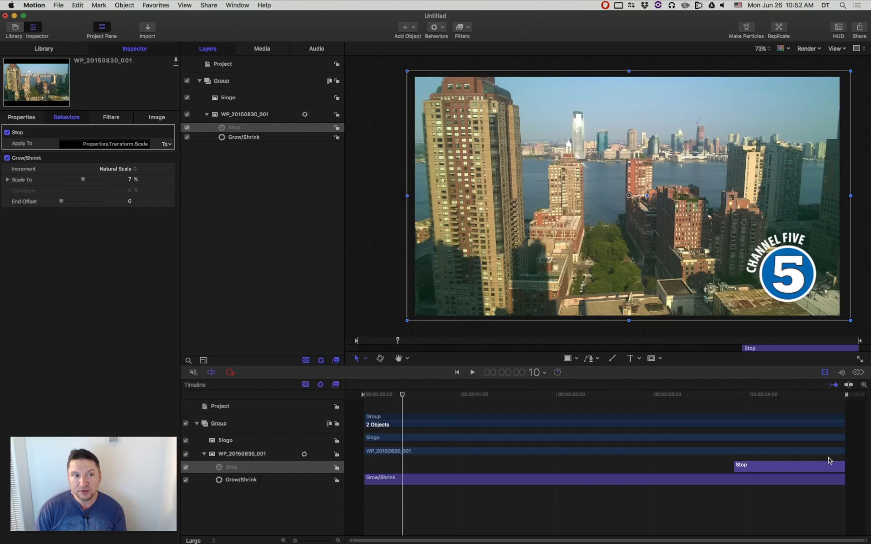
Show the Favorites Menu items in the Library to examine the saved favorites, and return to the Inspector
click(154, 5)
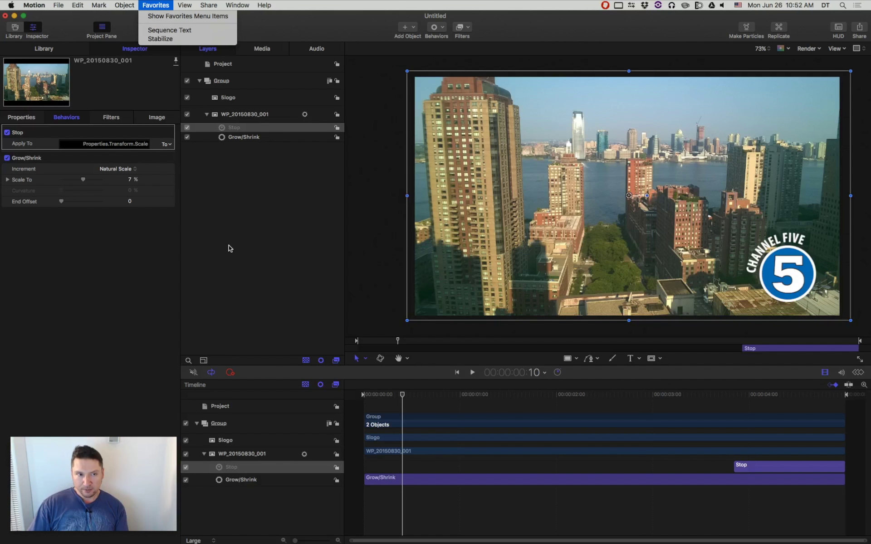
click(155, 17)
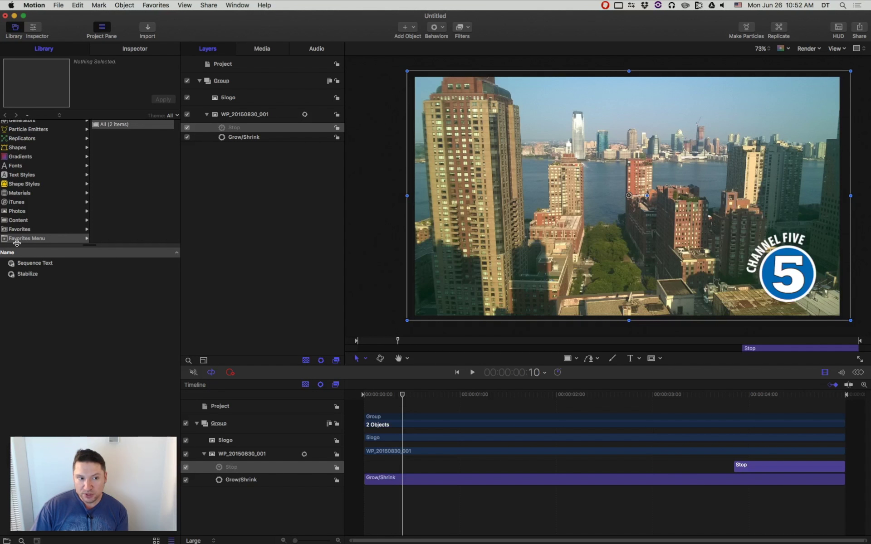
click(163, 5)
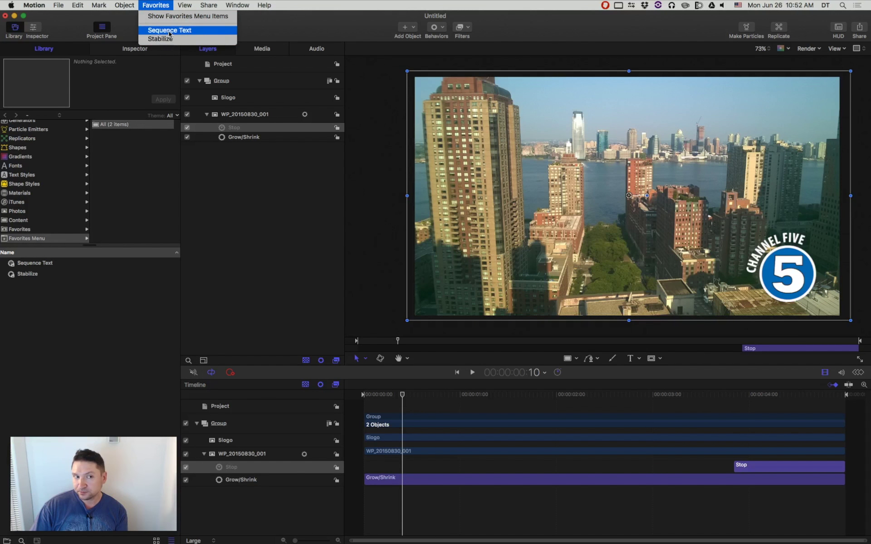
click(159, 5)
scroll(67, 169, up, 3)
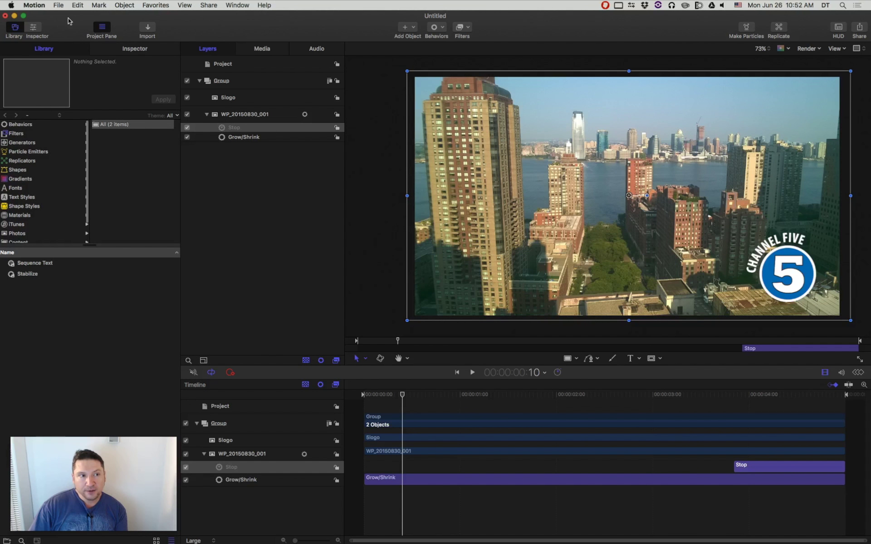
click(34, 28)
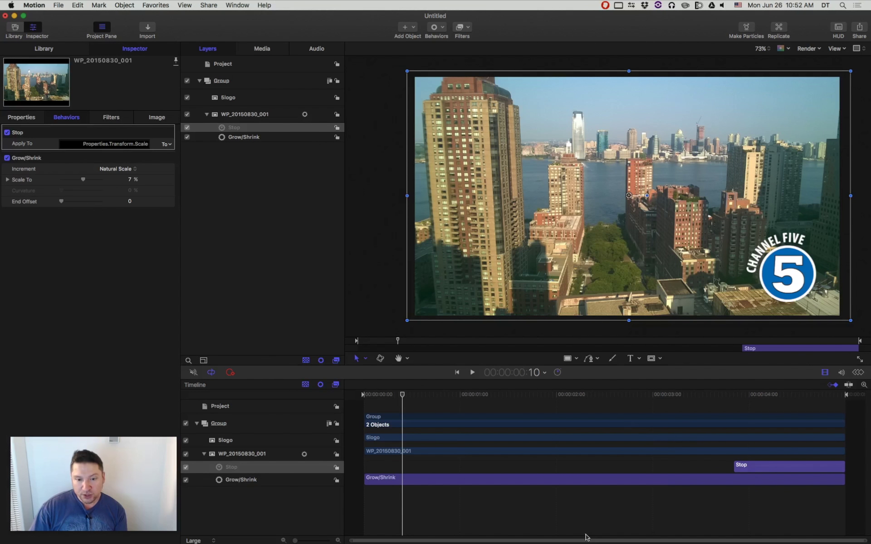
Mark the play range in at 3:04 and the play range out at 4:11
click(535, 509)
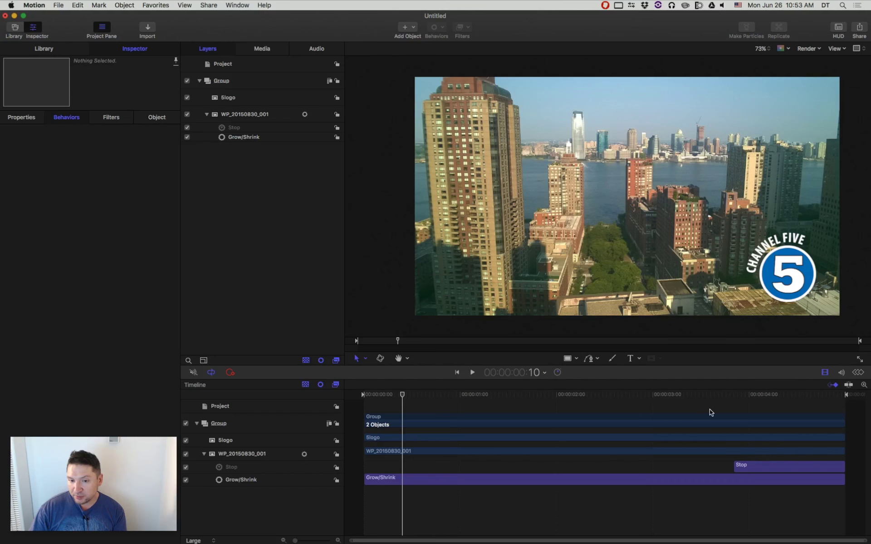
drag(676, 394, 668, 394)
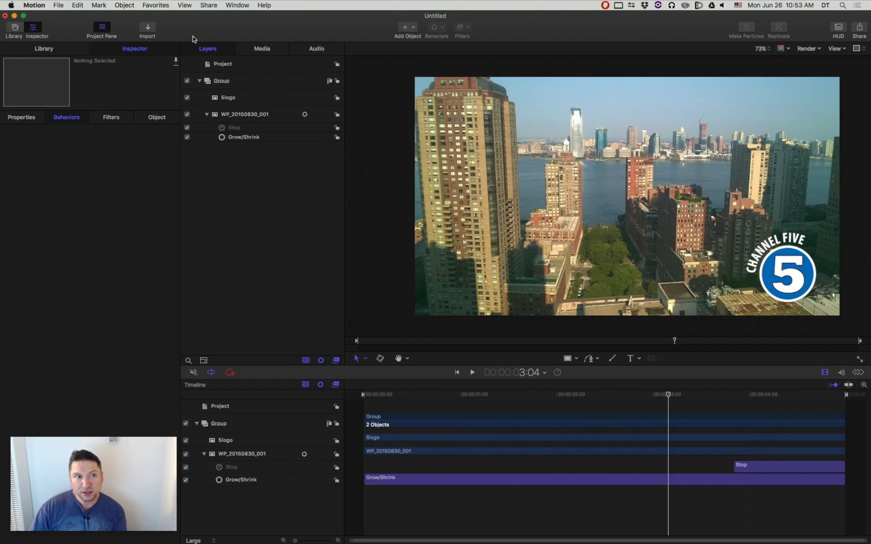
click(103, 6)
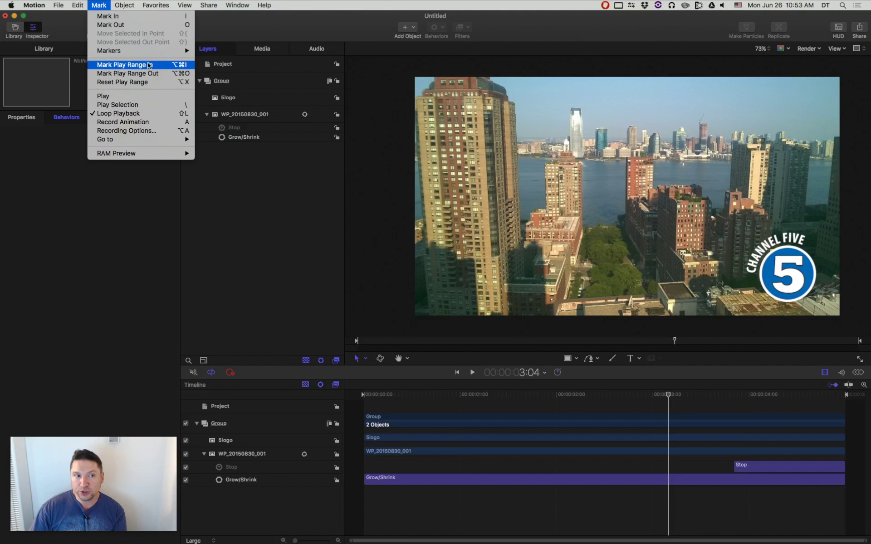
click(135, 67)
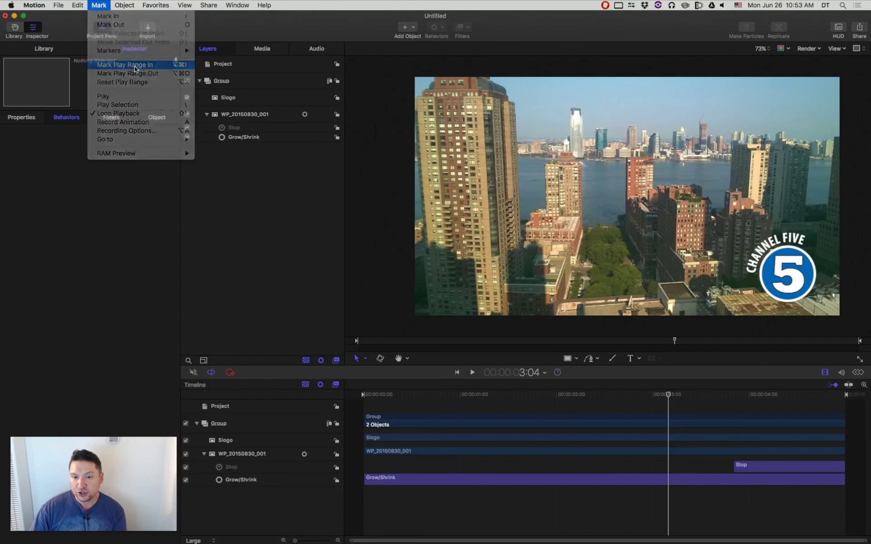
drag(753, 395, 792, 396)
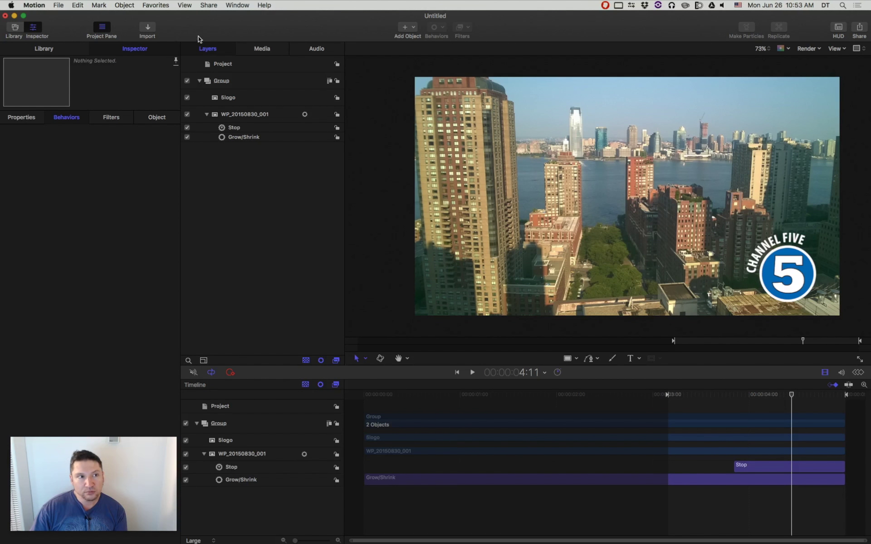
click(101, 6)
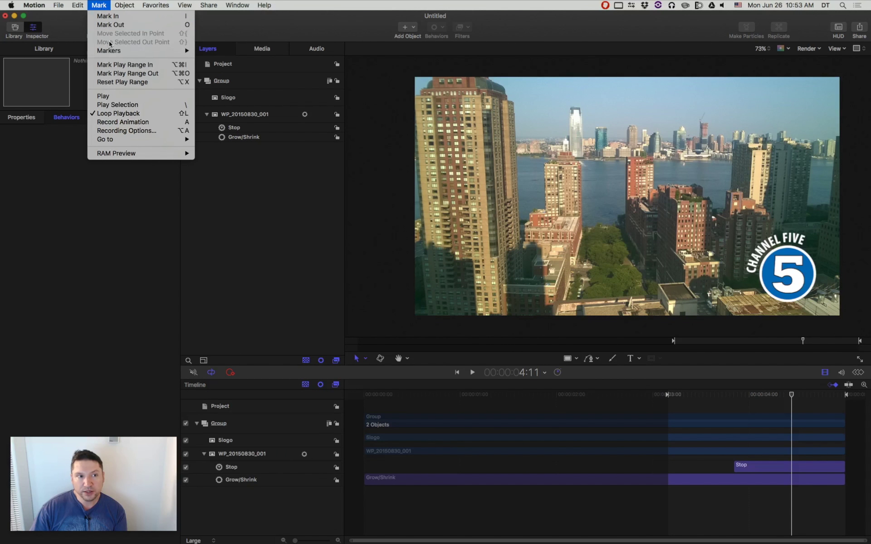
click(119, 73)
Play the marked range, and reset the play range to the full project
key(space)
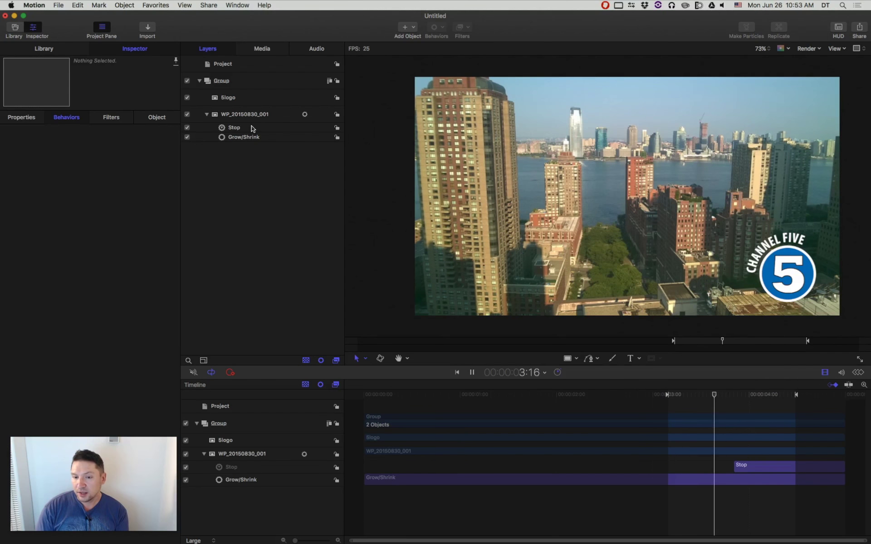
key(space)
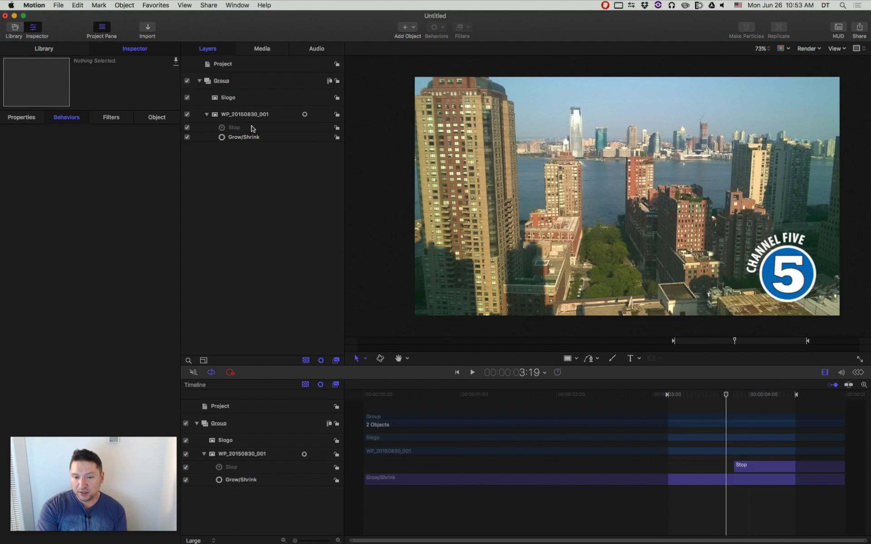
click(105, 5)
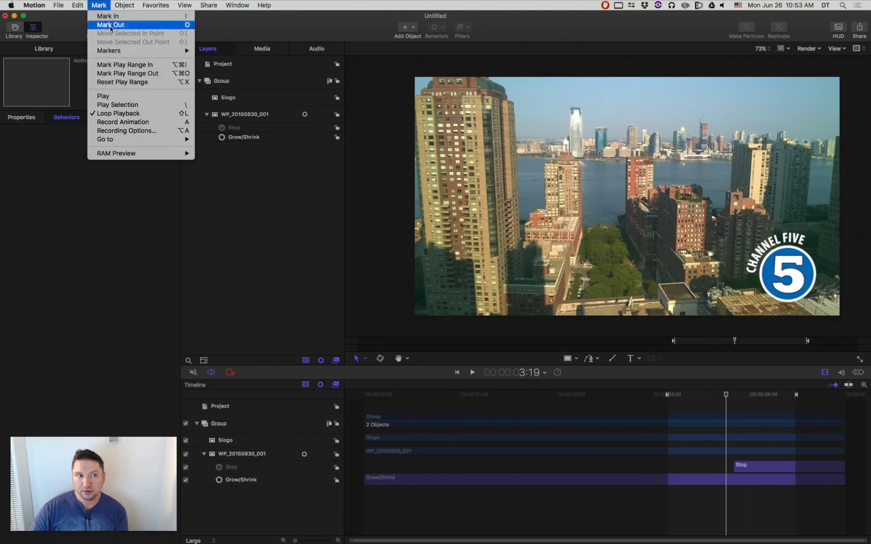
click(123, 84)
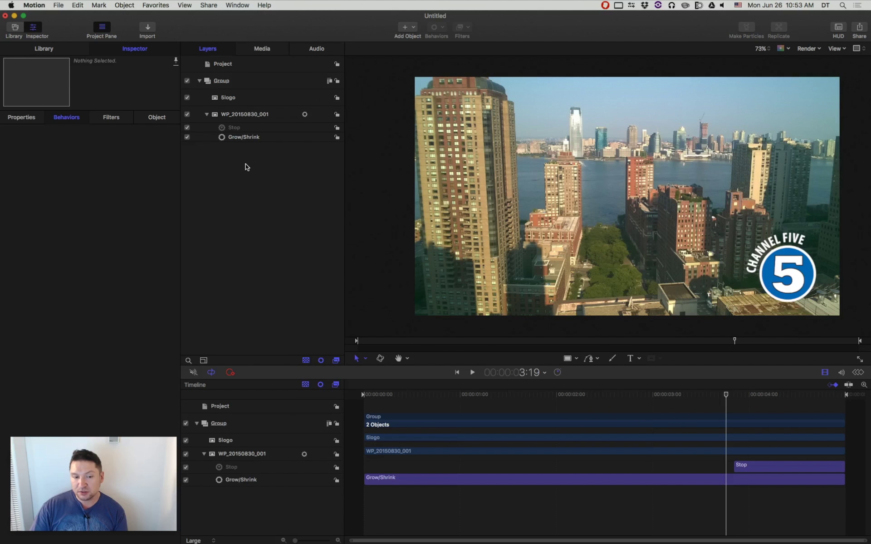
Trim the 5logo layer's in point to 3:08
click(420, 441)
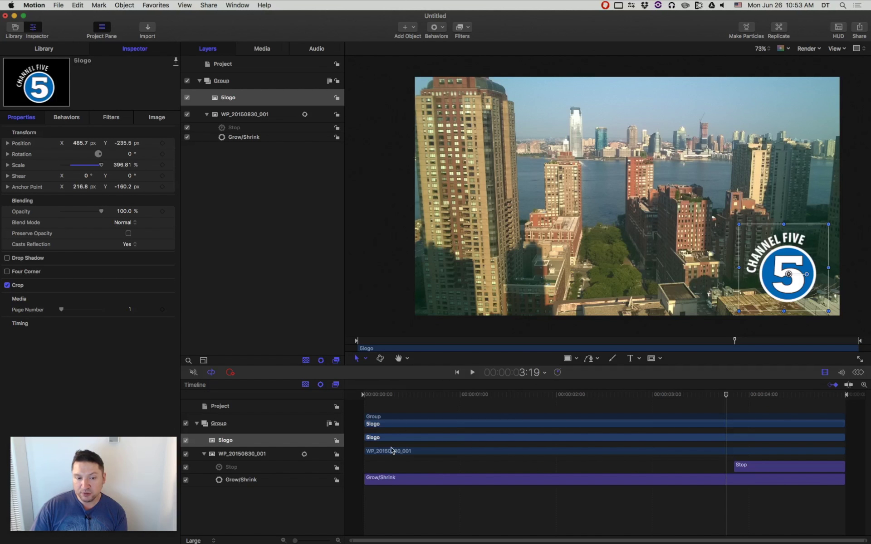
drag(640, 395, 683, 395)
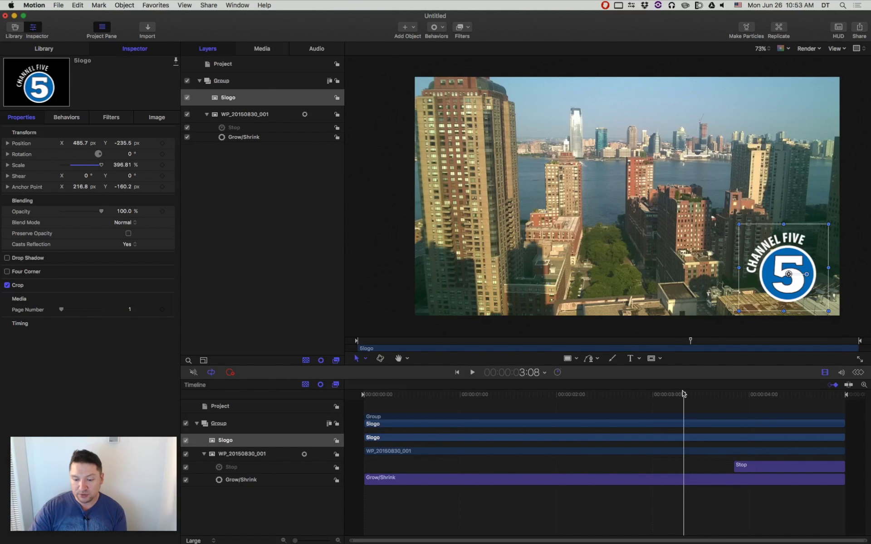
key(i)
Play the project from the start and move the 5logo layer's in point to 2:09, keeping its out point at the project end
click(433, 394)
key(Home)
key(space)
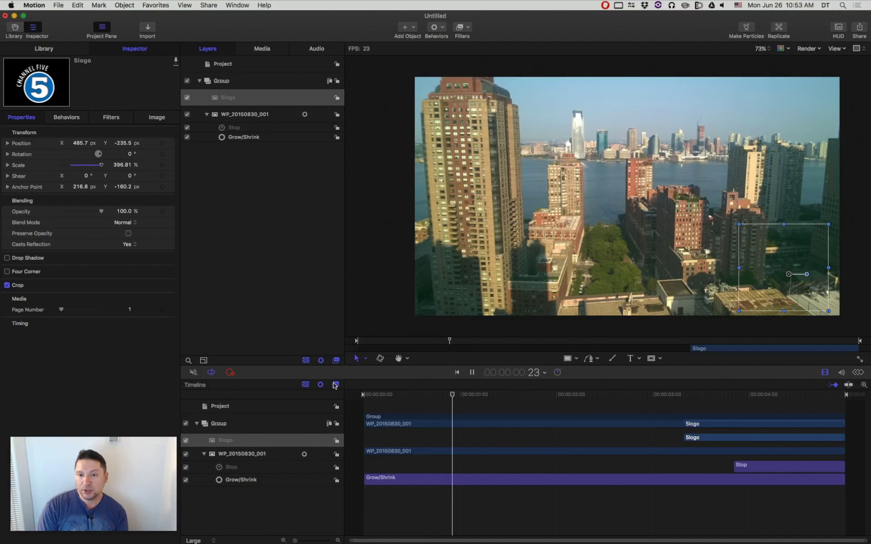
key(space)
key(shift+bracketleft)
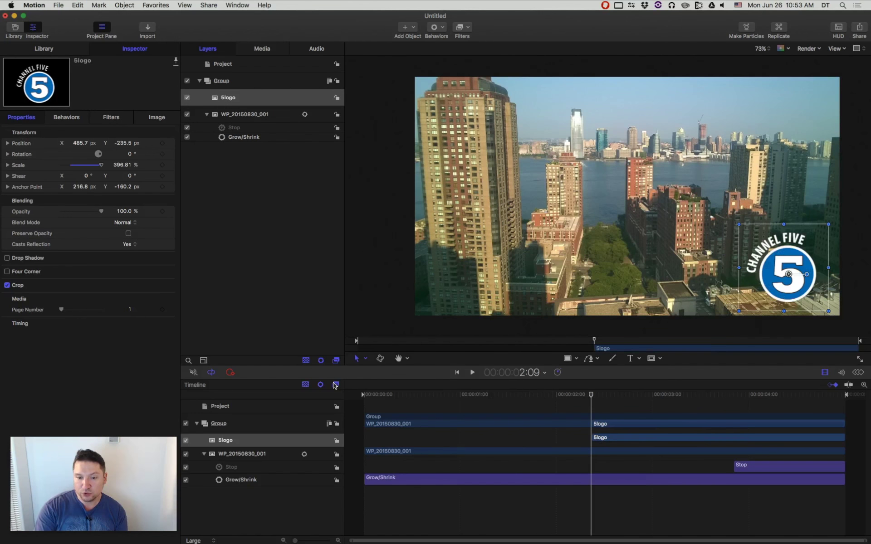
Preview the project, and add a Basic Motion Fade In/Fade Out behavior to the 5logo layer
key(space)
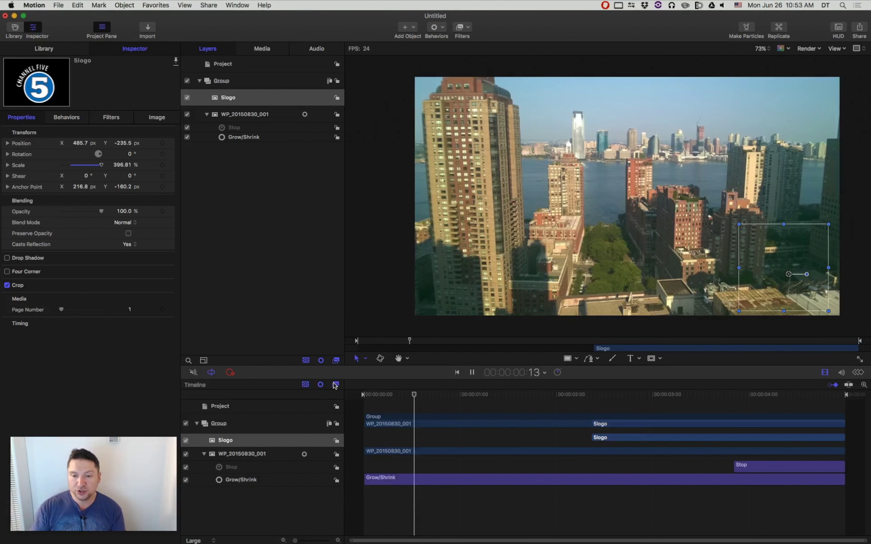
key(space)
click(439, 30)
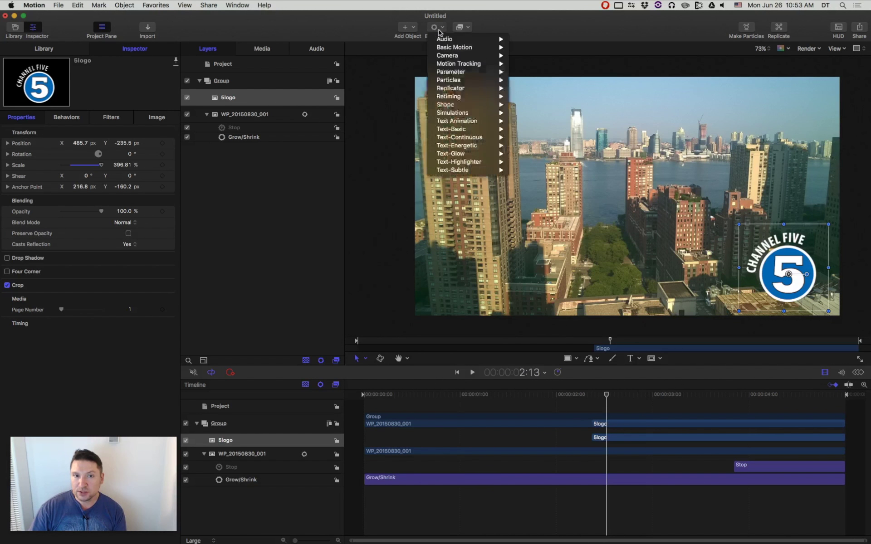
mouse_move(453, 49)
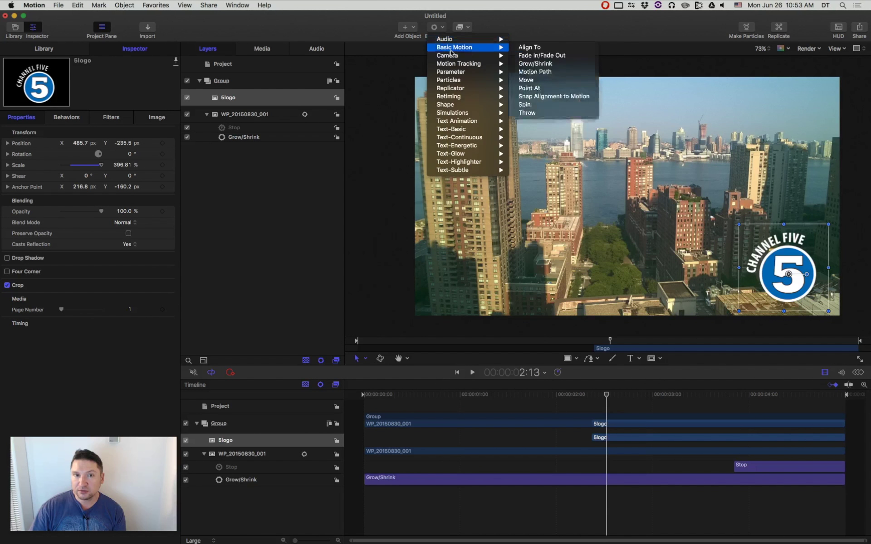
click(535, 56)
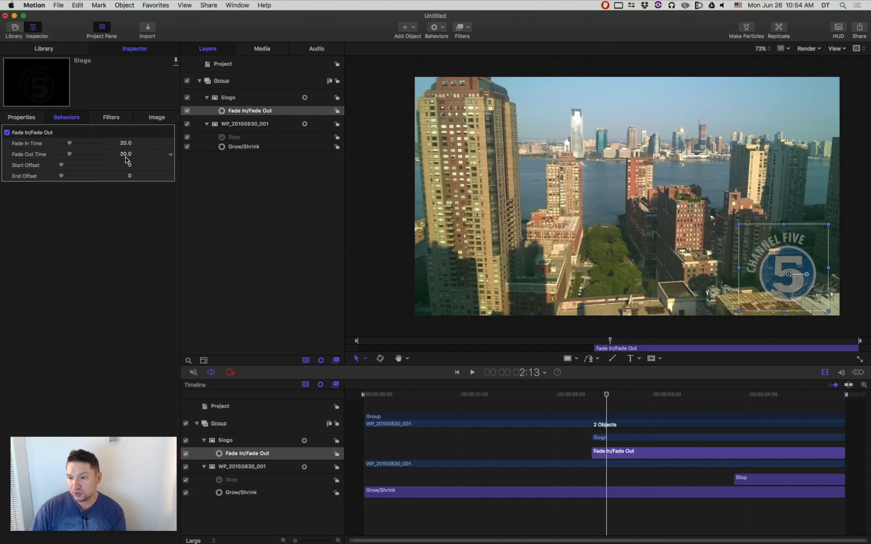
Set the 5logo Fade In/Fade Out behavior's Fade Out Time to 0 while the project plays, and stop playback
key(space)
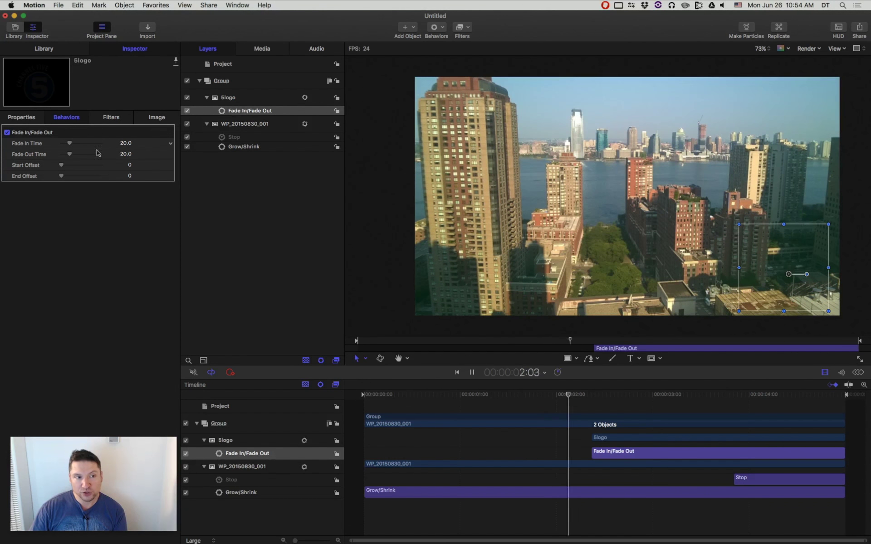
drag(69, 154, 36, 155)
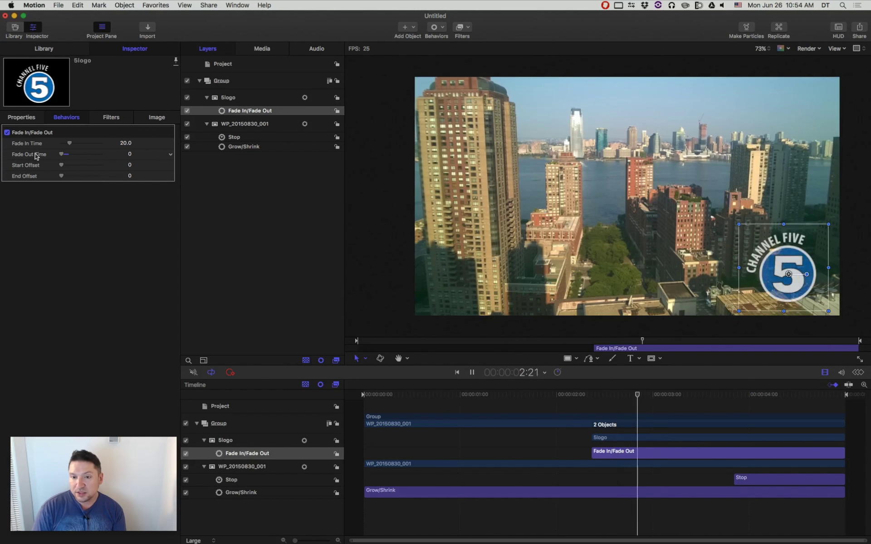
key(space)
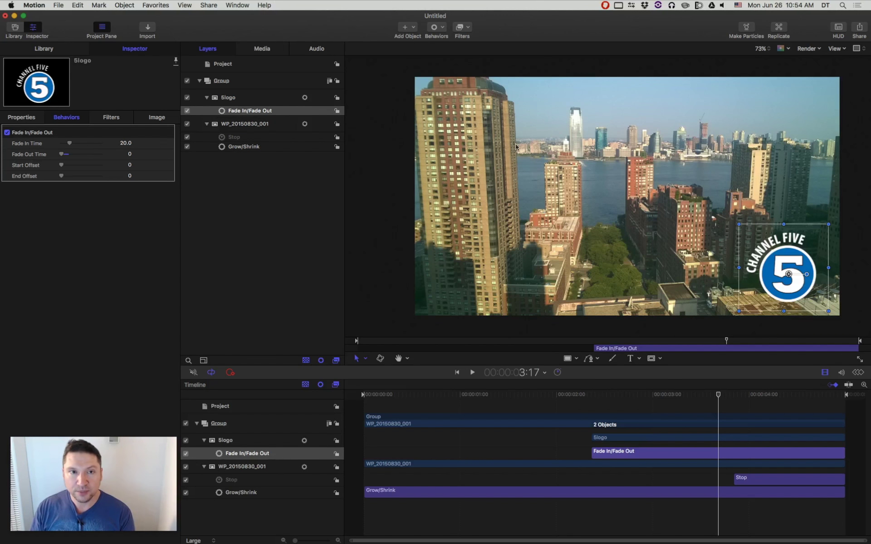
Show the HUD and examine its controls for the 5logo layer, the project and the Fade In/Fade Out, Stop and Grow/Shrink behaviors
click(237, 6)
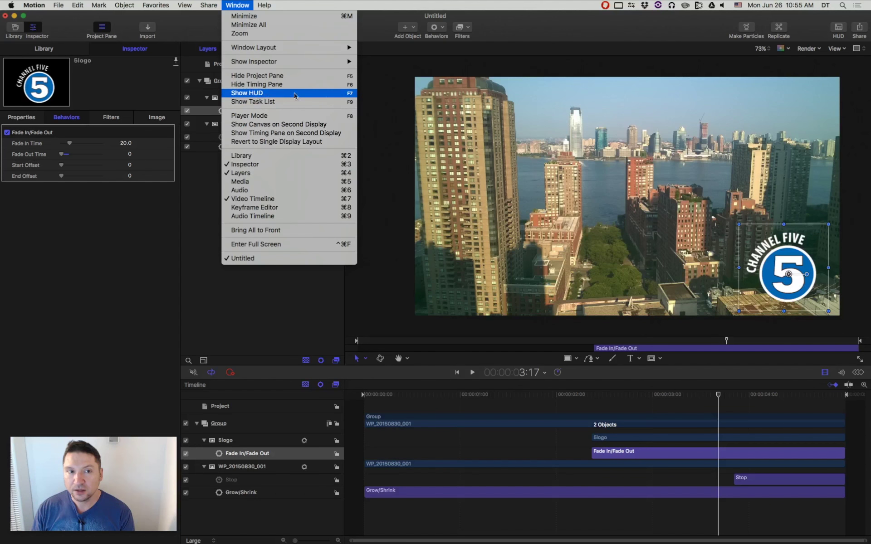
click(340, 93)
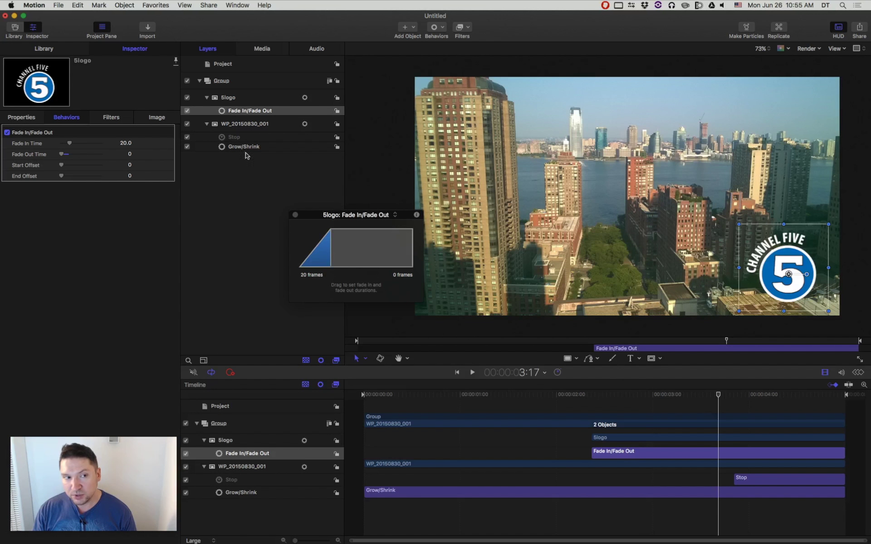
click(226, 99)
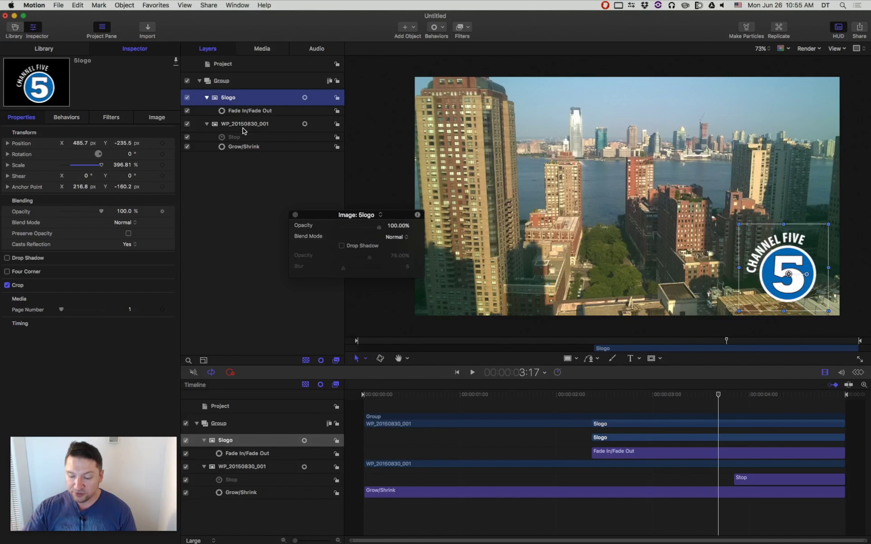
key(Up)
key(Up)
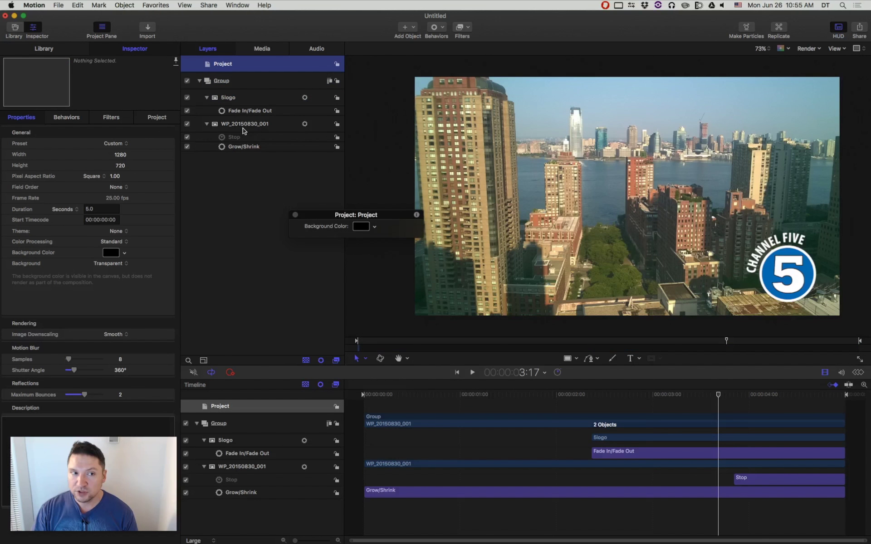
key(Down)
key(Down)
key(Down)
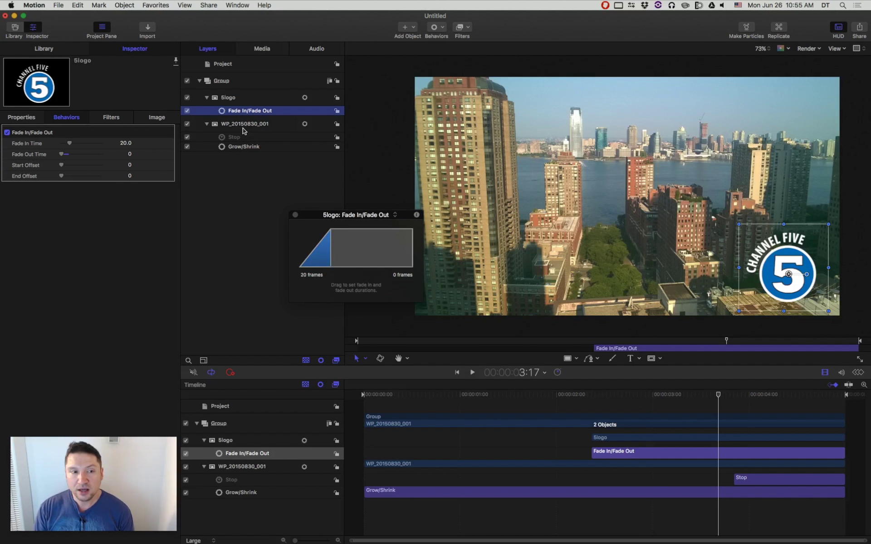
key(Down)
key(Down)
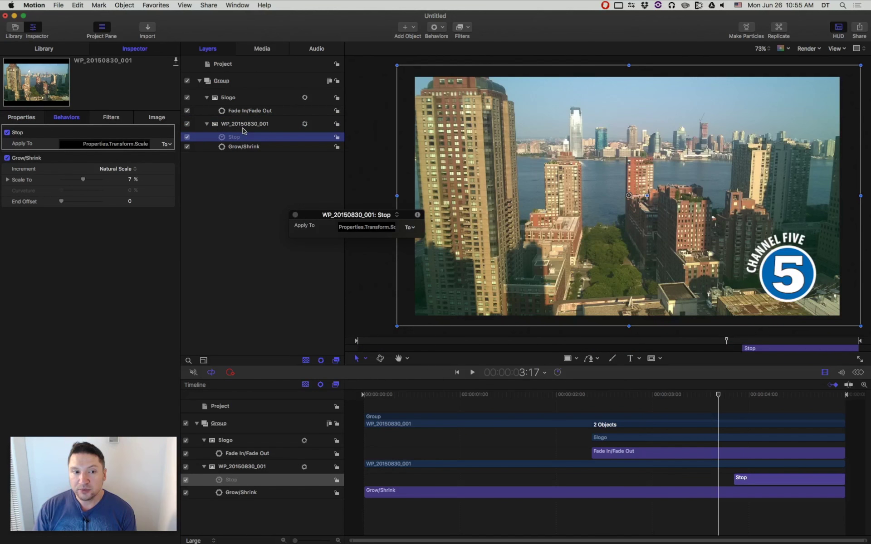
key(Down)
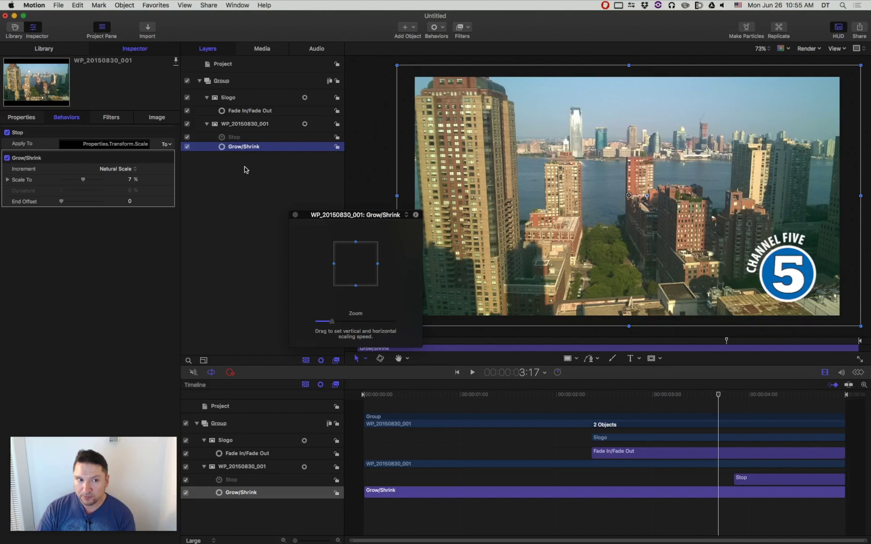
Use the HUD to set the 5logo fade-in to 18 frames with a 0-frame fade-out, and close the HUD
click(241, 114)
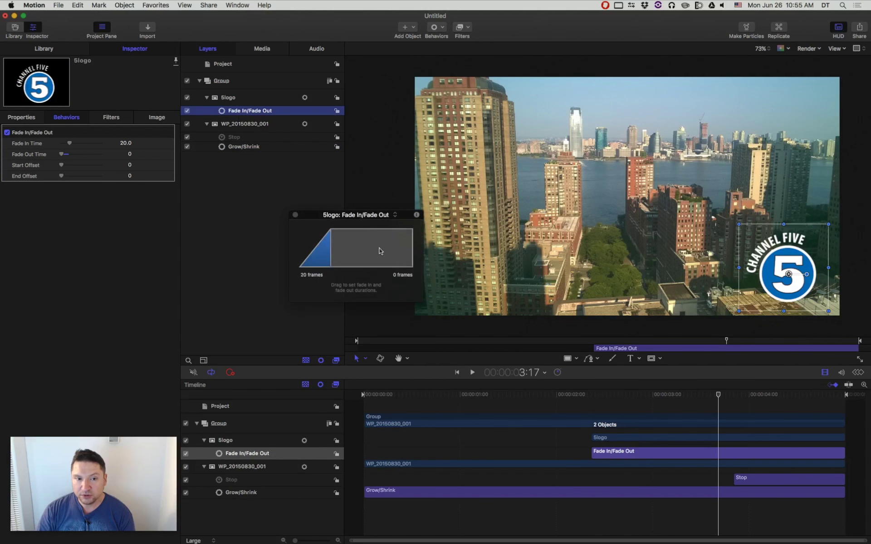
drag(366, 217, 355, 224)
mouse_move(319, 262)
mouse_down()
mouse_move(335, 260)
mouse_move(317, 261)
mouse_up()
drag(400, 254, 450, 257)
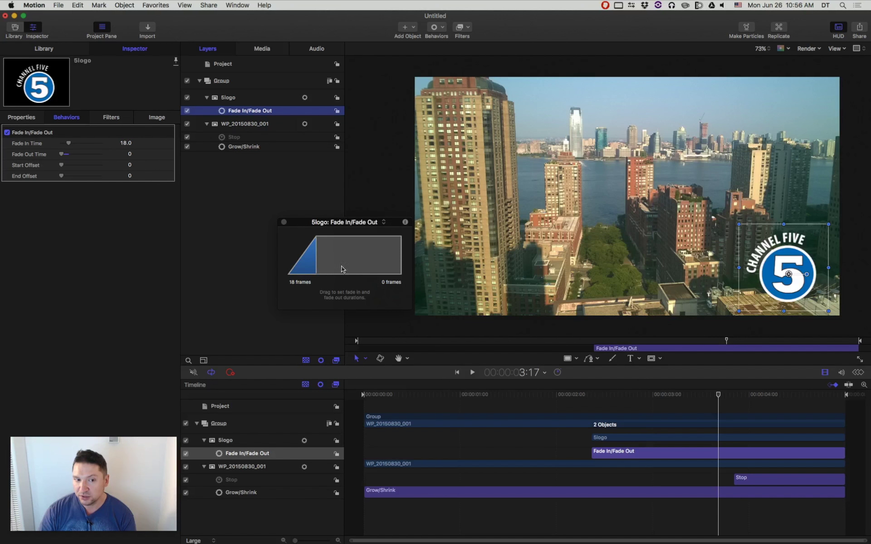
click(283, 222)
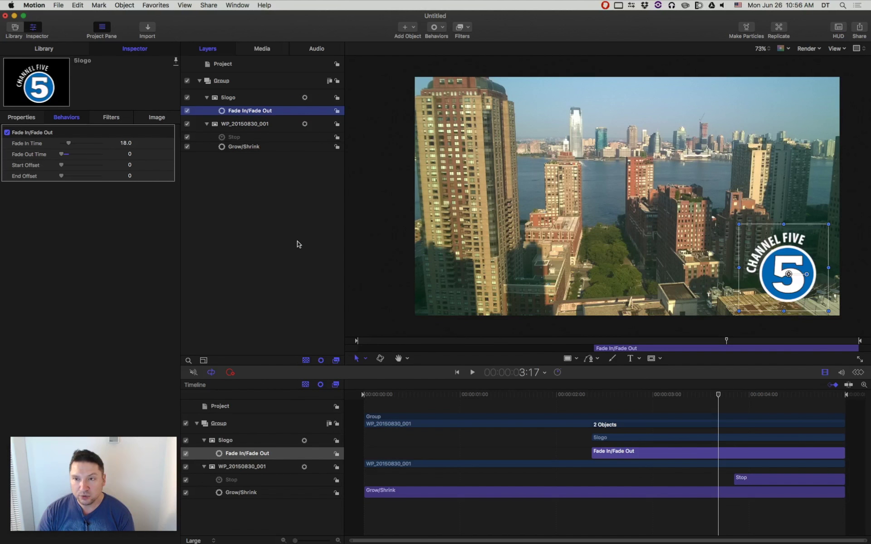
Show the HUD again, check it with nothing selected, and close it
click(237, 5)
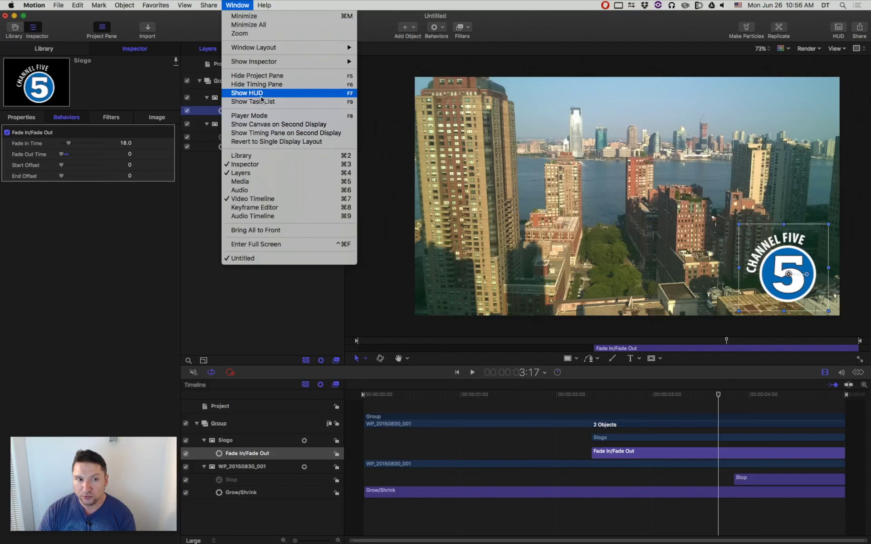
click(208, 197)
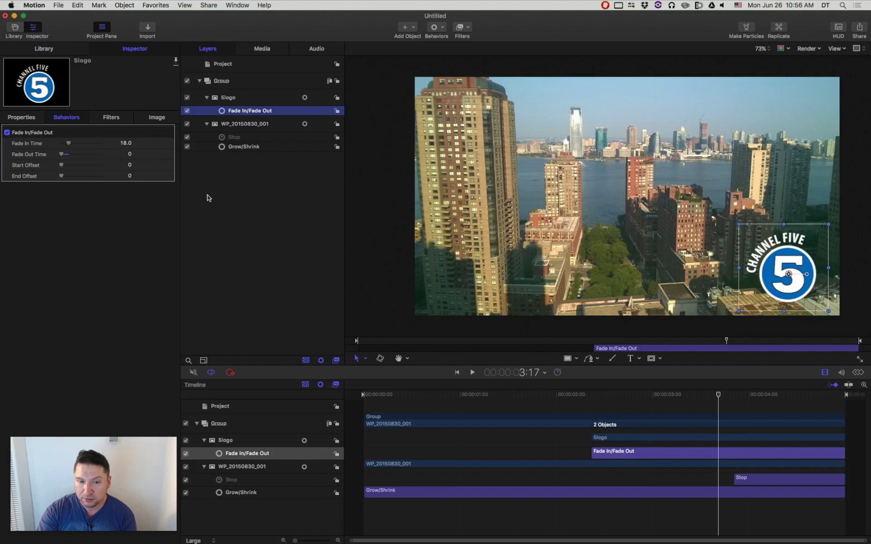
key(F7)
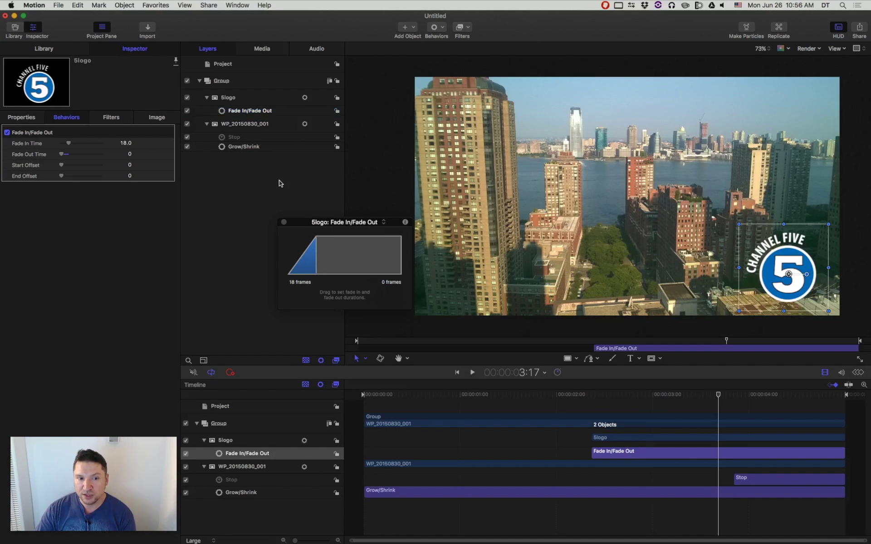
click(279, 180)
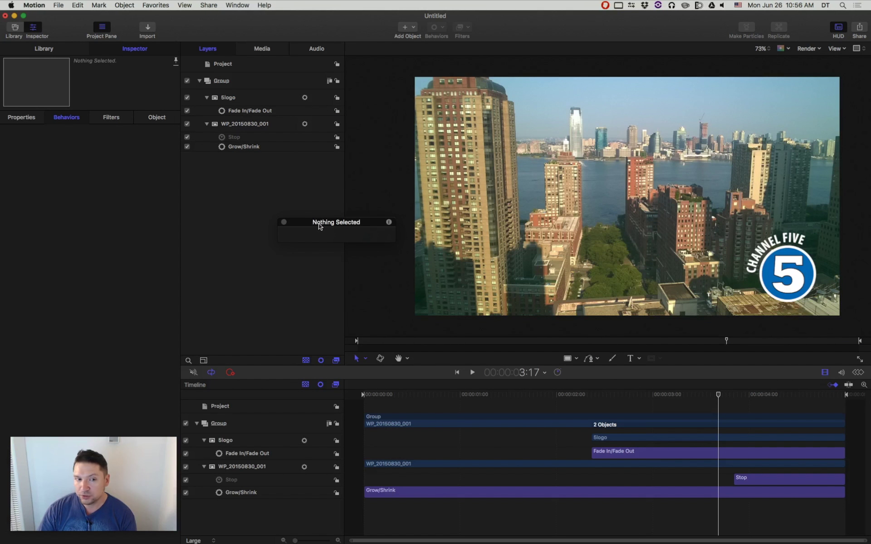
click(283, 222)
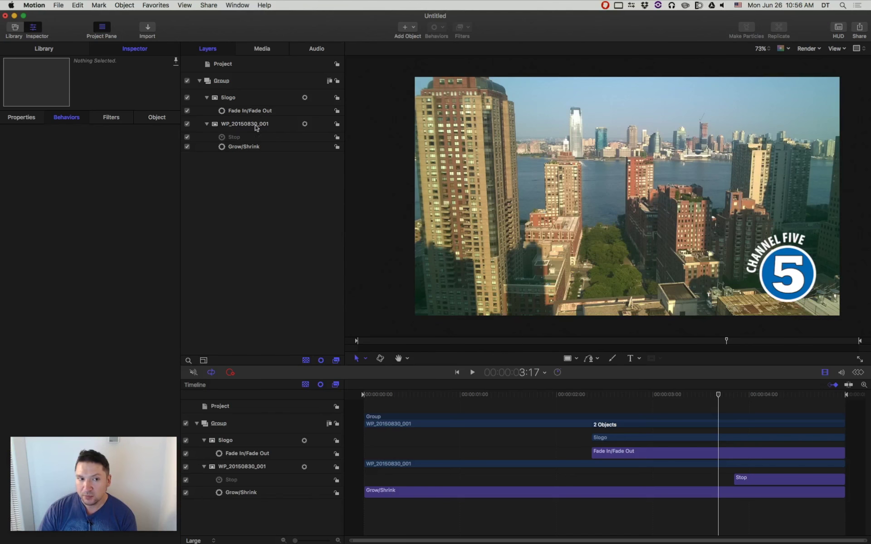
Examine the Increment options of the photo's Grow/Shrink behavior, leaving it on Natural Scale
click(244, 109)
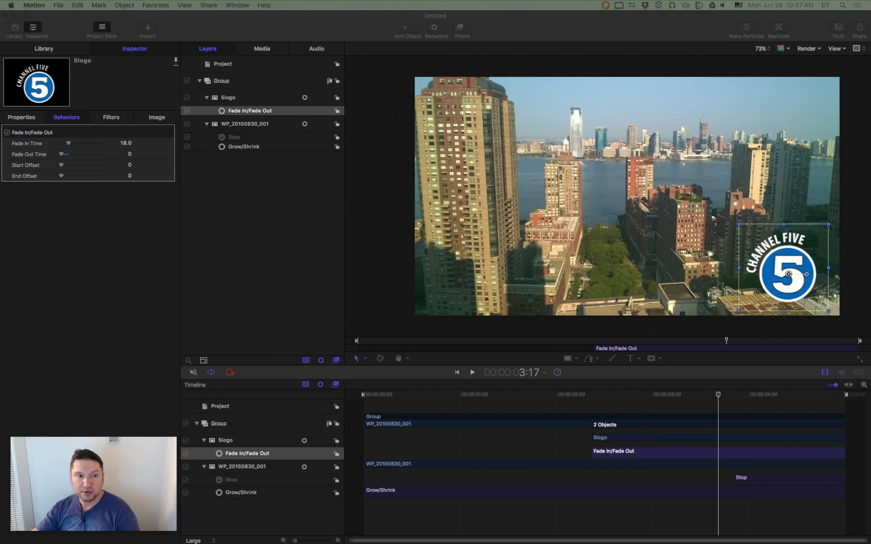
click(233, 146)
click(233, 146)
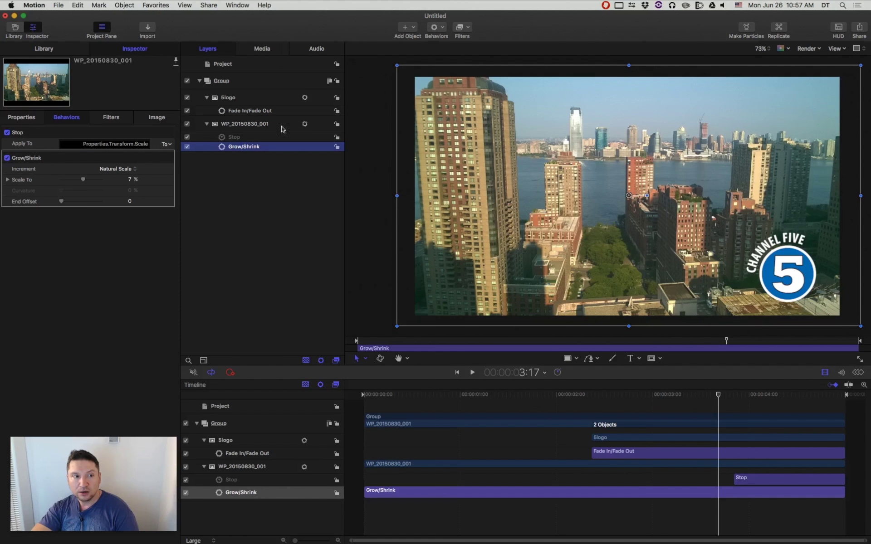
click(114, 169)
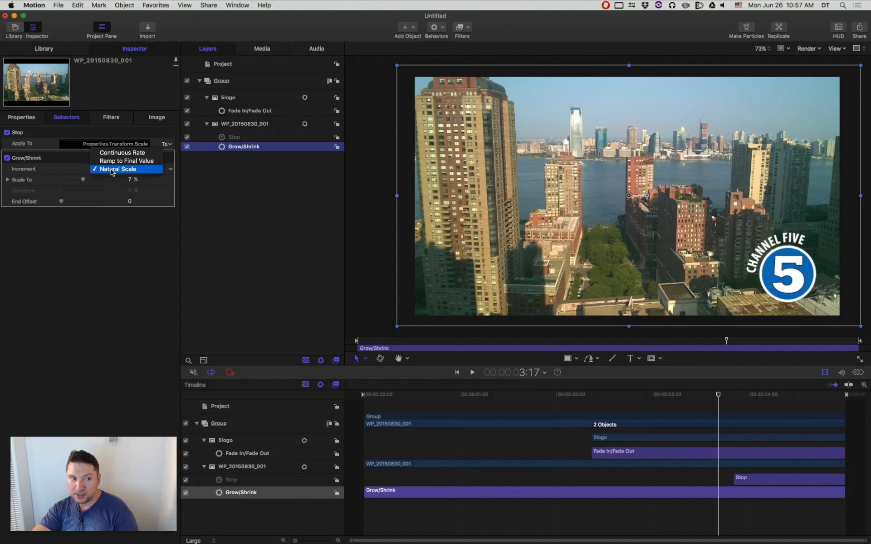
click(248, 149)
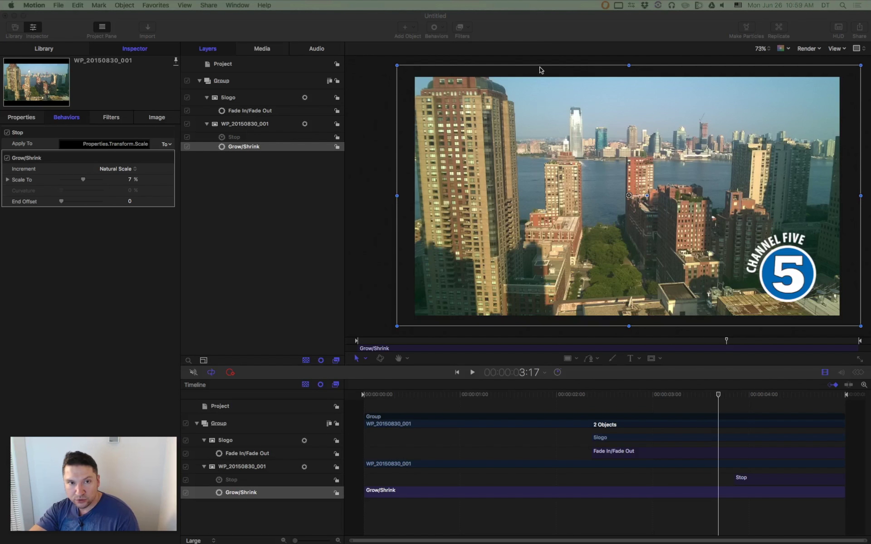
click(523, 41)
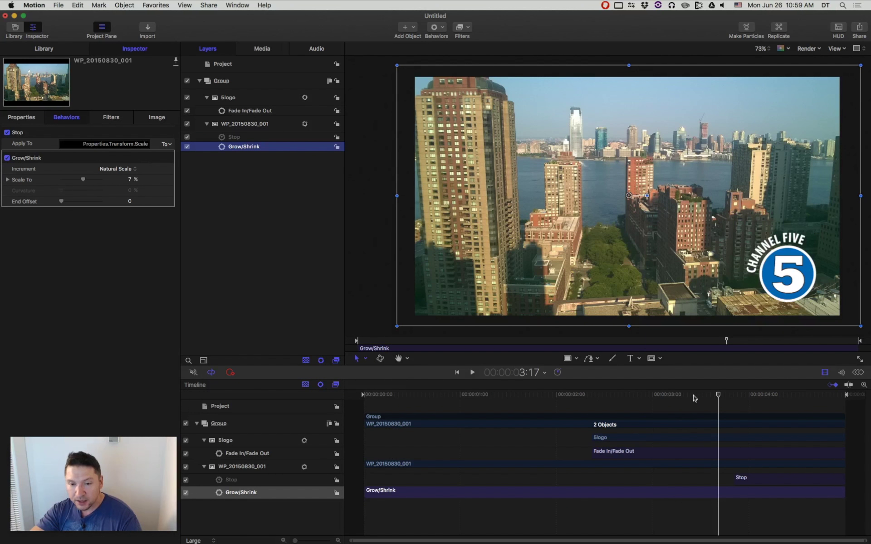
Scrub the timeline around the start of the Stop behavior and leave the playhead at 3:06
drag(689, 397, 730, 395)
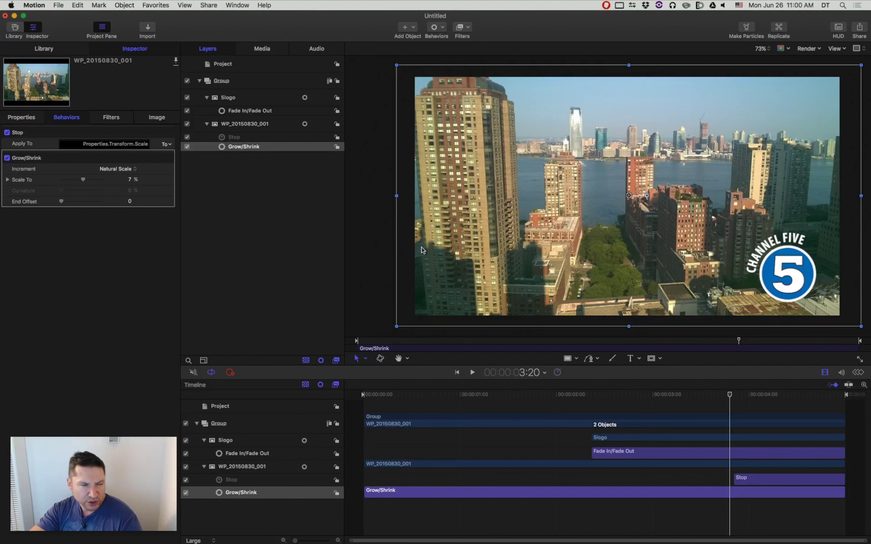
click(761, 396)
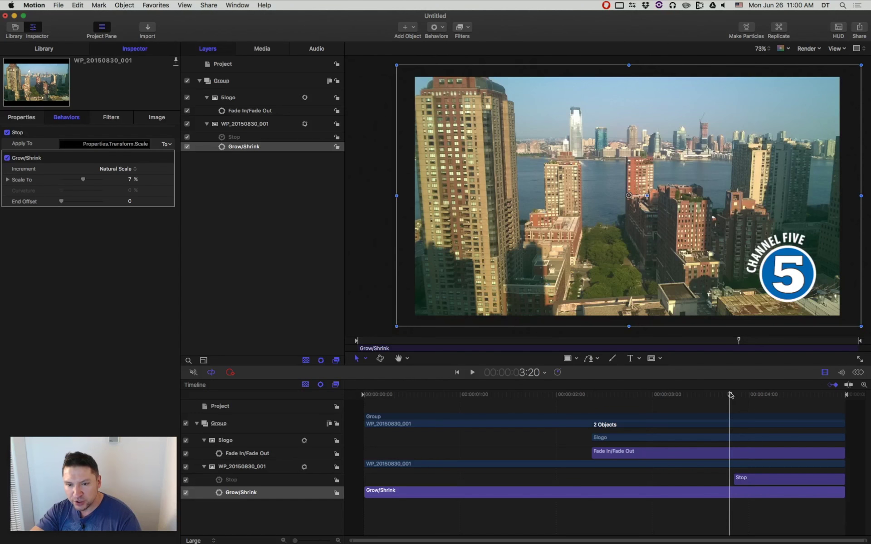
drag(767, 398, 676, 395)
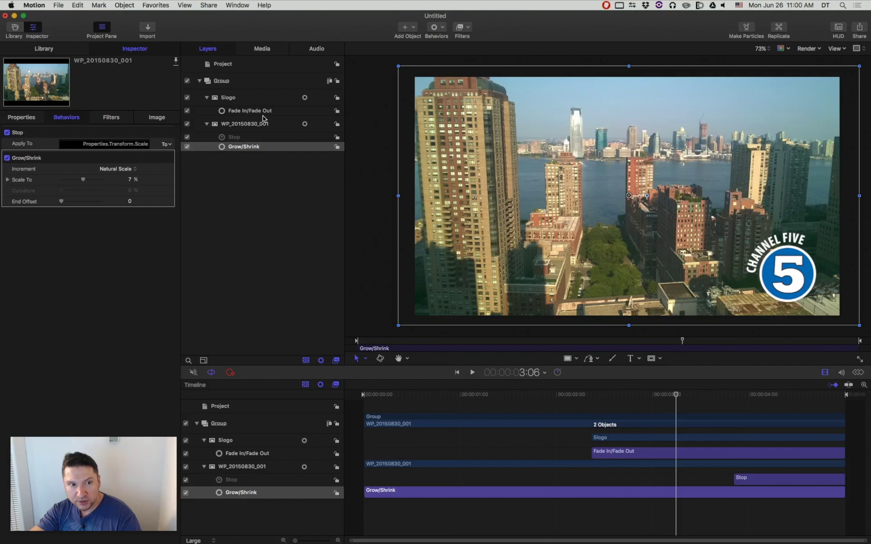
Select the 5logo layer and compare the available shape types with the mask types
click(225, 100)
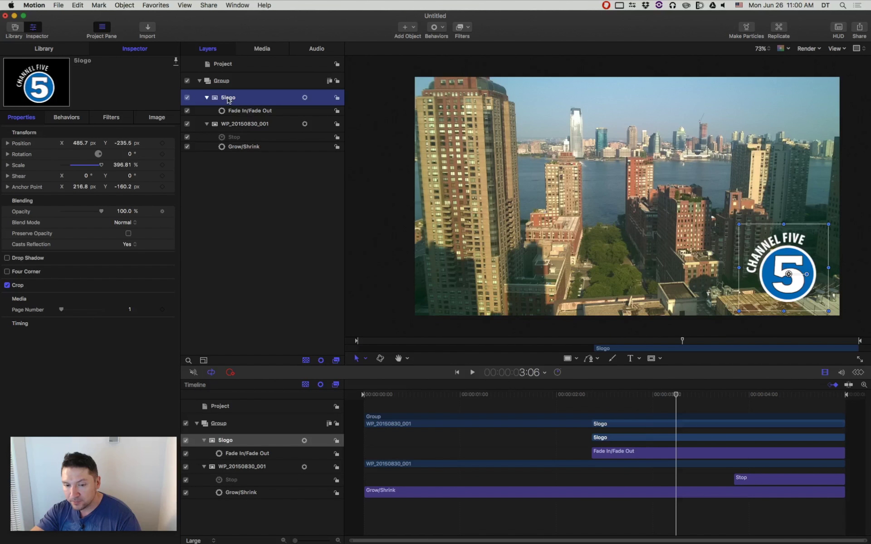
click(659, 358)
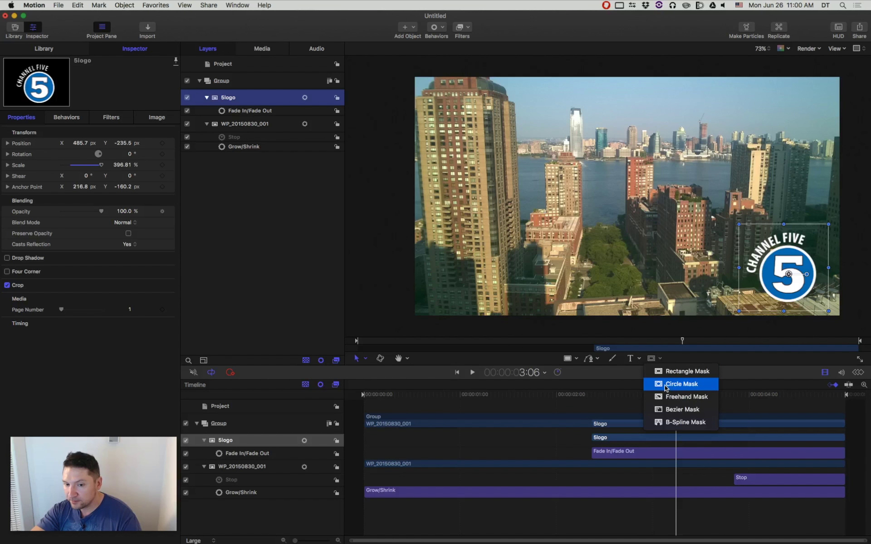
click(677, 361)
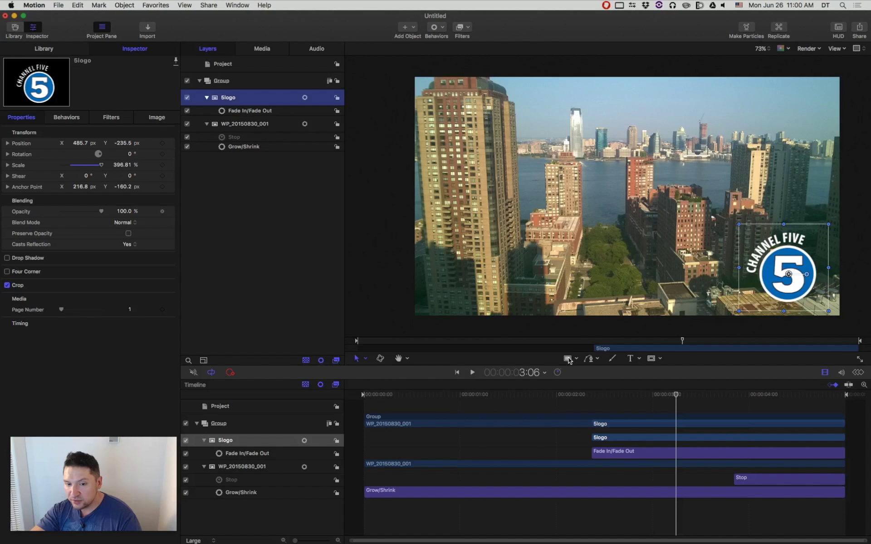
click(578, 360)
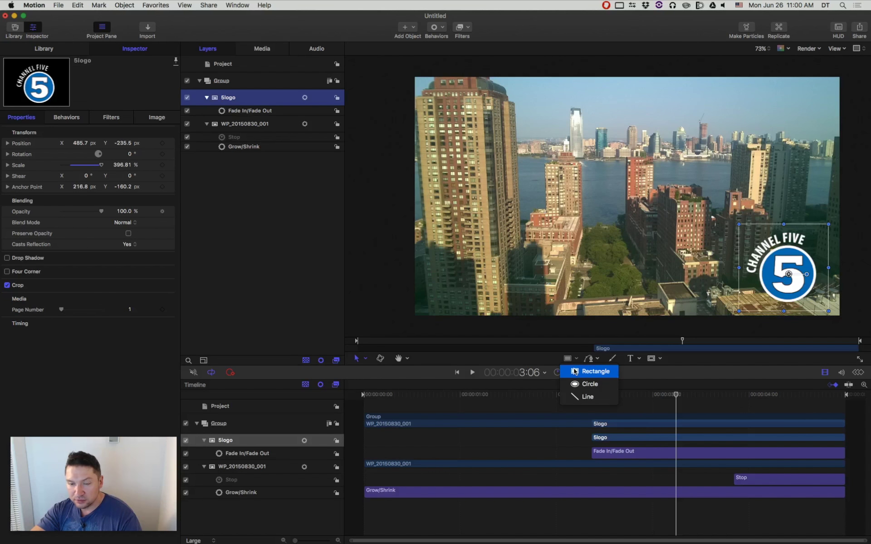
click(652, 358)
click(652, 358)
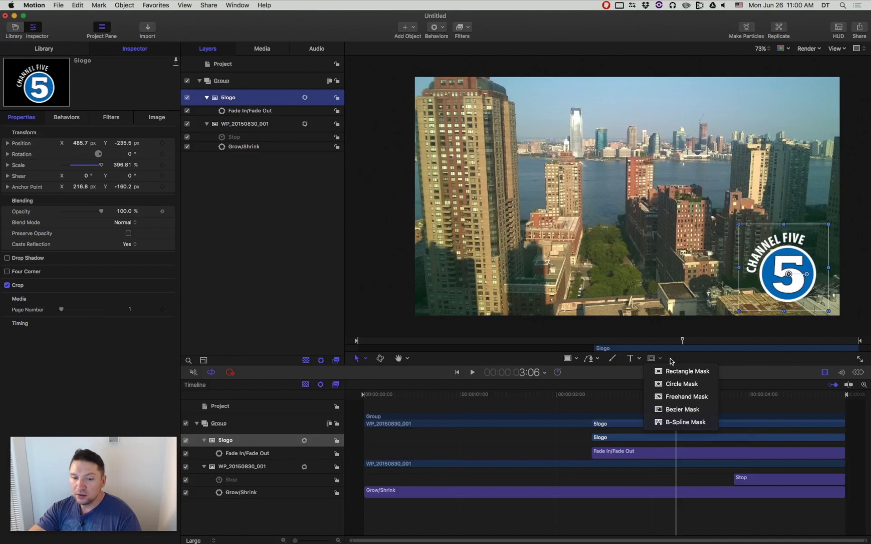
click(576, 356)
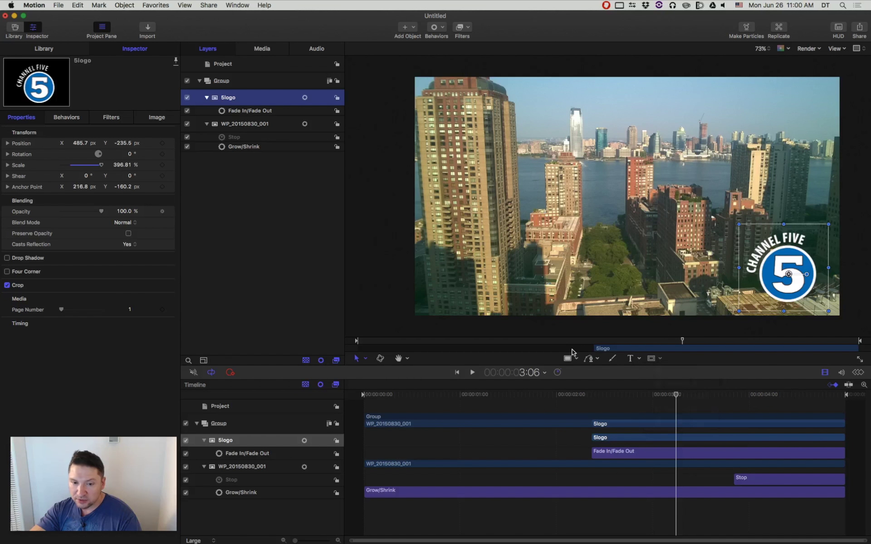
click(575, 359)
click(653, 358)
click(654, 359)
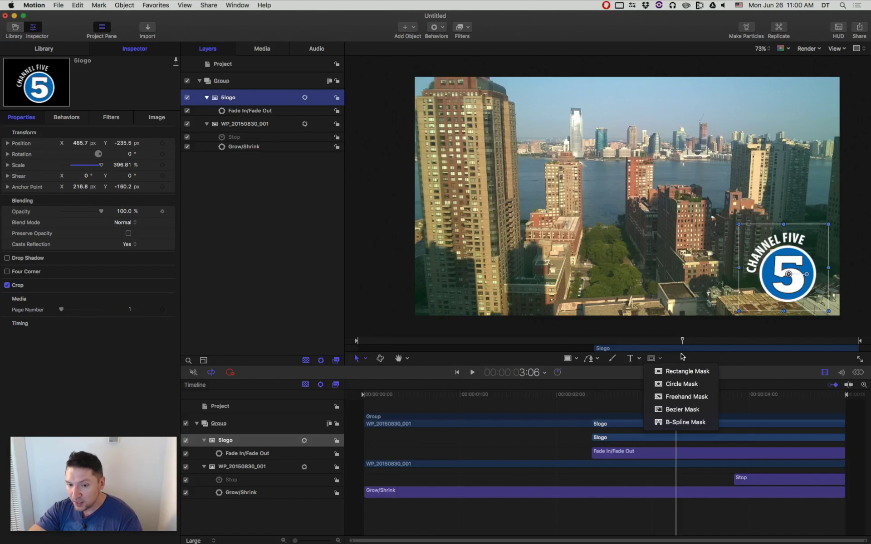
click(667, 386)
click(576, 359)
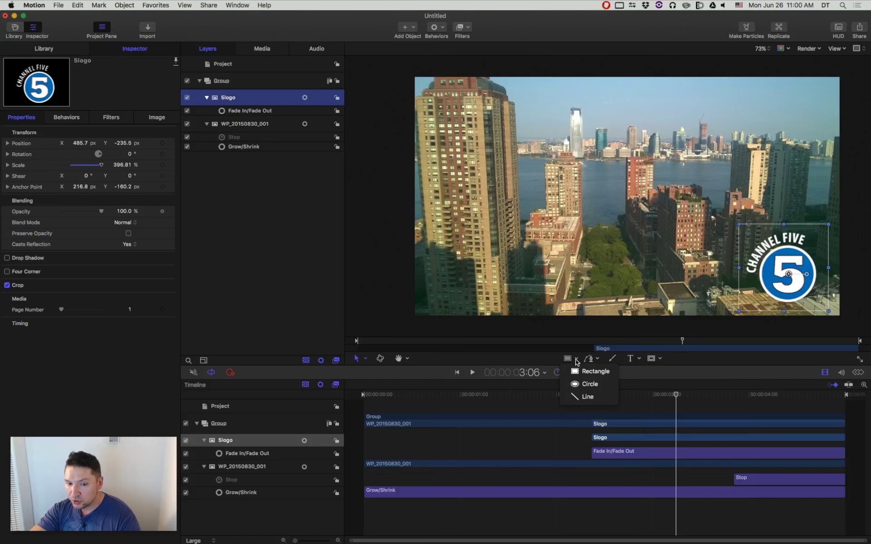
click(583, 390)
Draw a circle mask with a radius of about 21.7 around the logo's blue disc, and compare it disabled and enabled
click(654, 358)
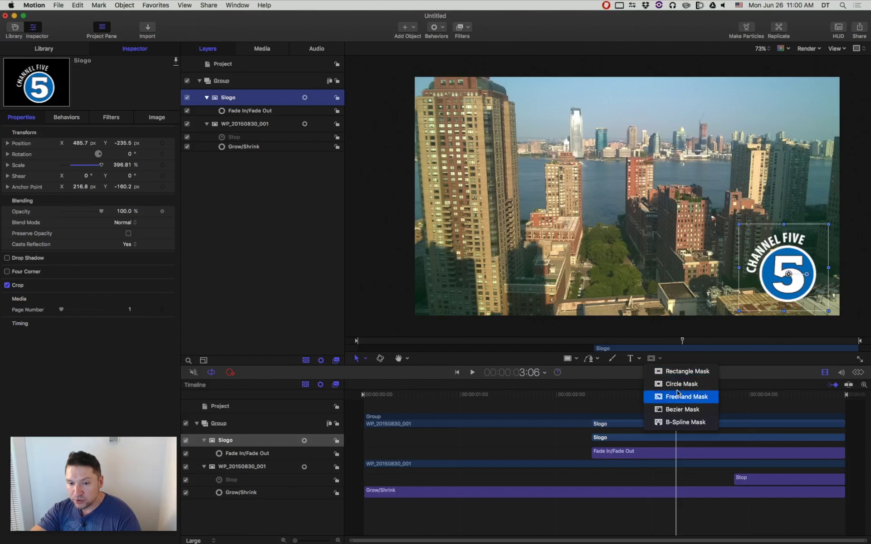
click(677, 386)
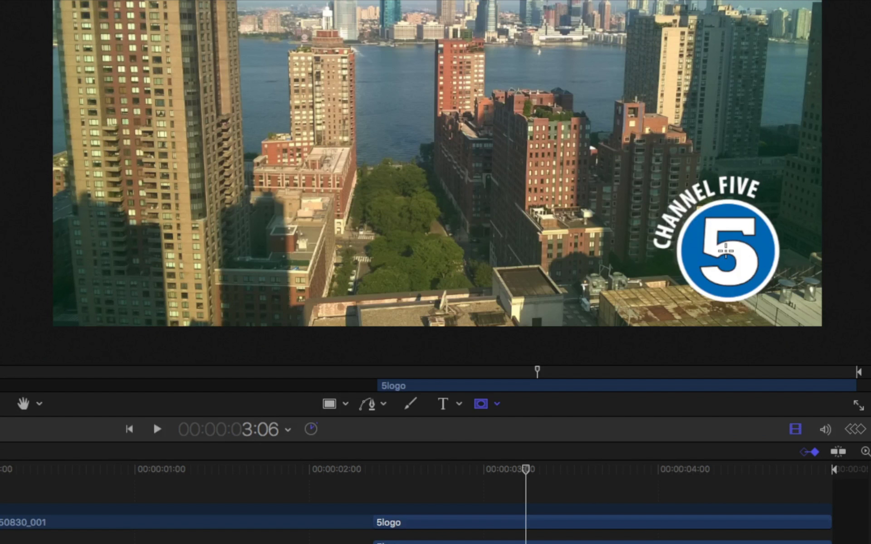
drag(725, 252, 781, 287)
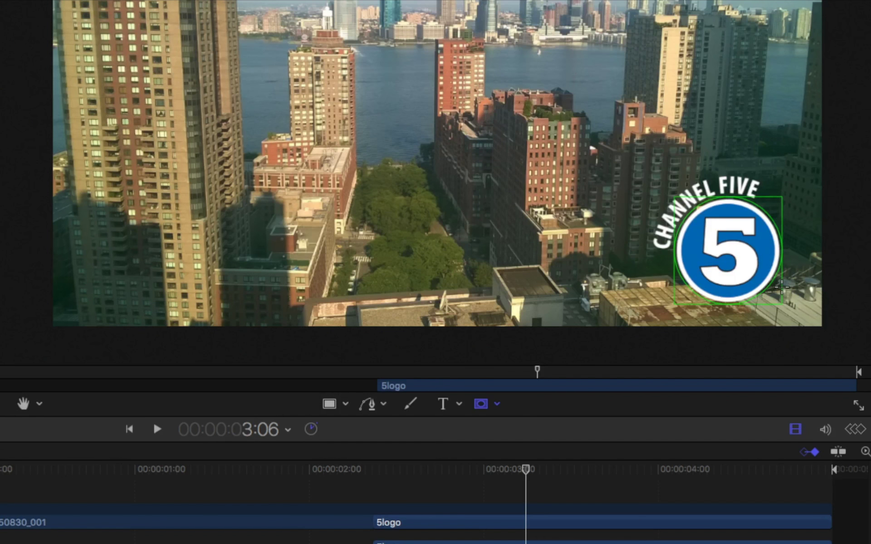
drag(780, 287, 781, 288)
drag(781, 288, 781, 289)
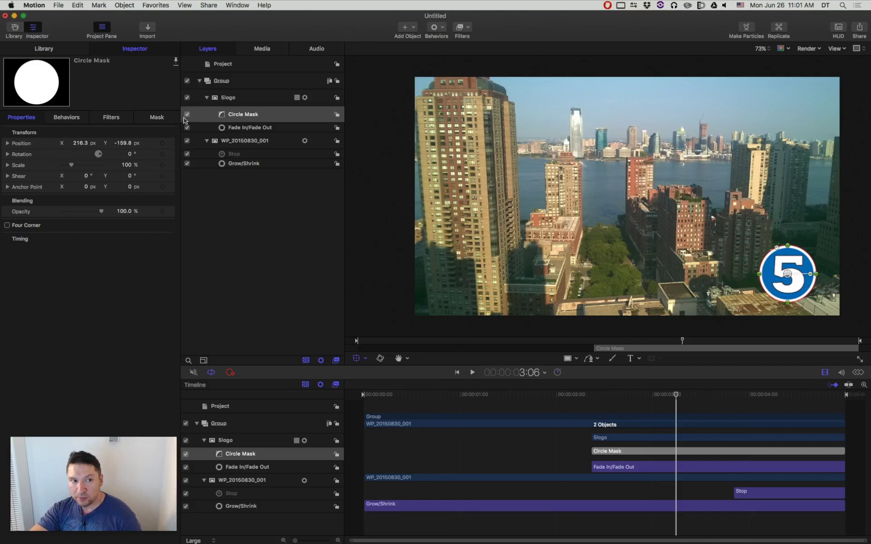
click(186, 115)
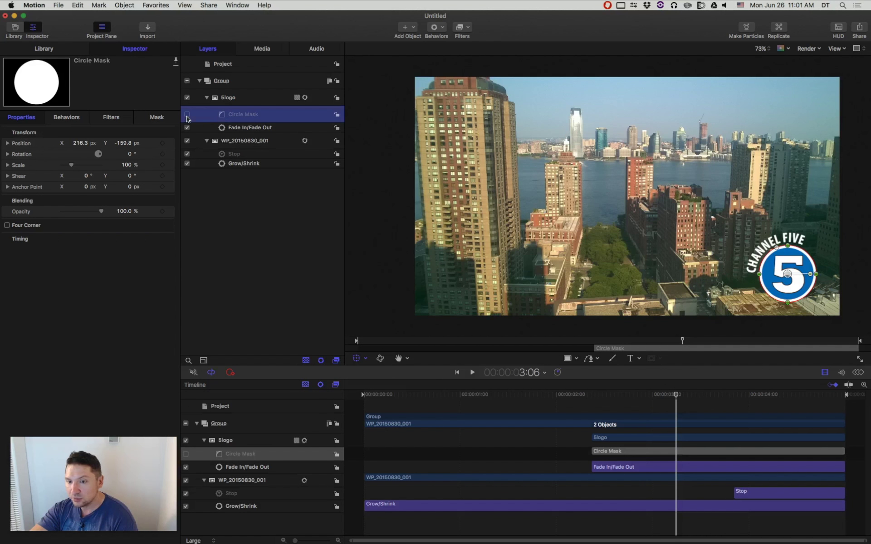
click(187, 116)
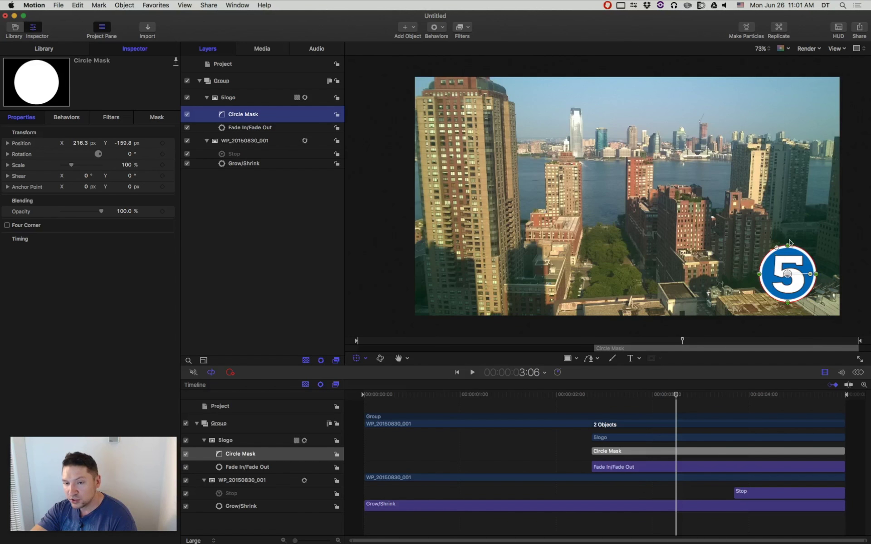
Try the circle mask's Invert Mask and Curvature settings, leaving the mask uninverted at 100% curvature with nothing selected
click(156, 117)
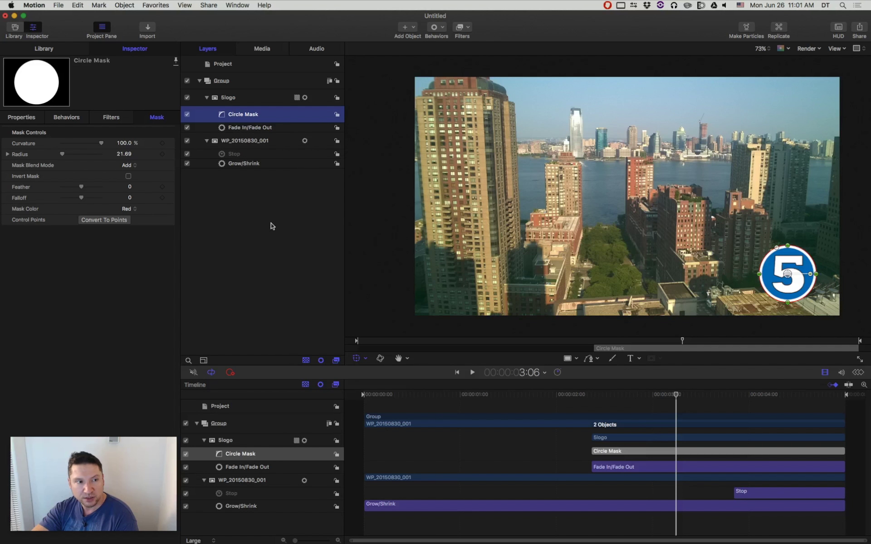
click(129, 176)
click(129, 176)
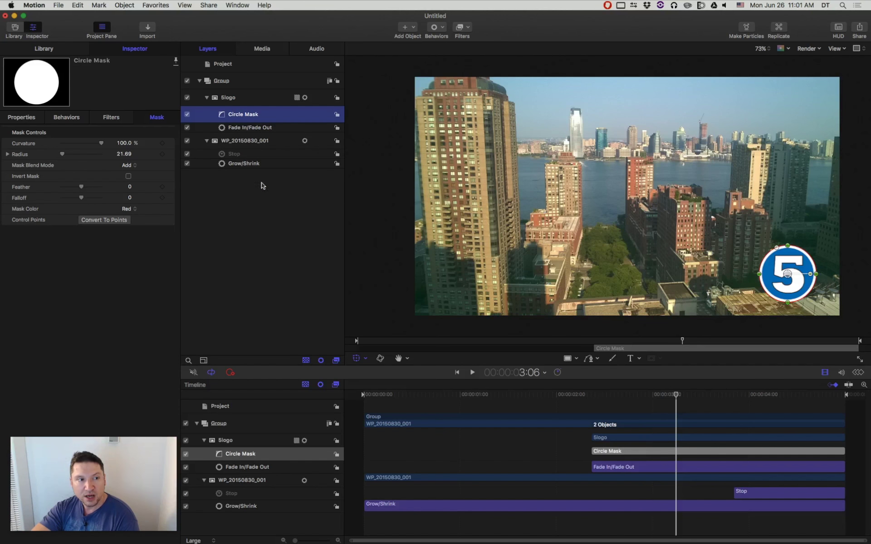
mouse_move(100, 144)
mouse_down()
mouse_move(81, 144)
mouse_move(105, 145)
mouse_up()
click(287, 234)
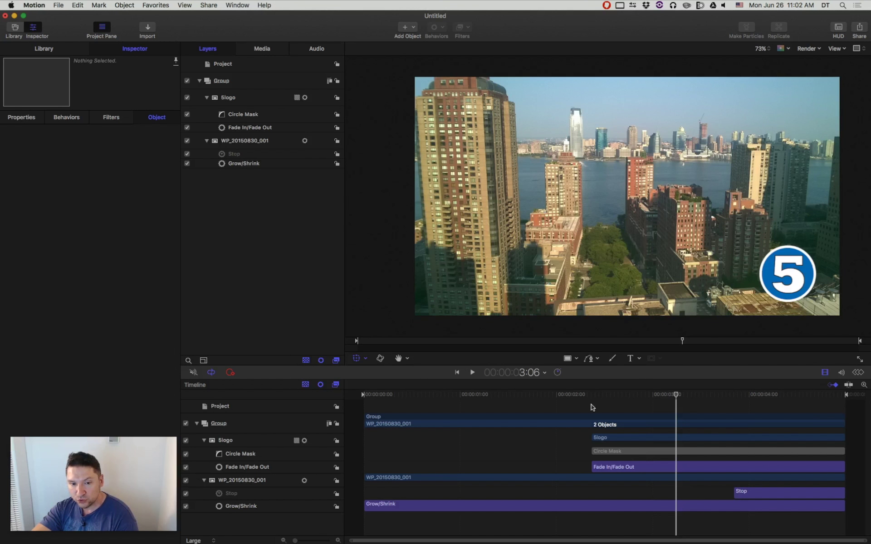
Add a text object reading "CHANNEL FIVE NEWS" over the lower part of the photo
click(630, 358)
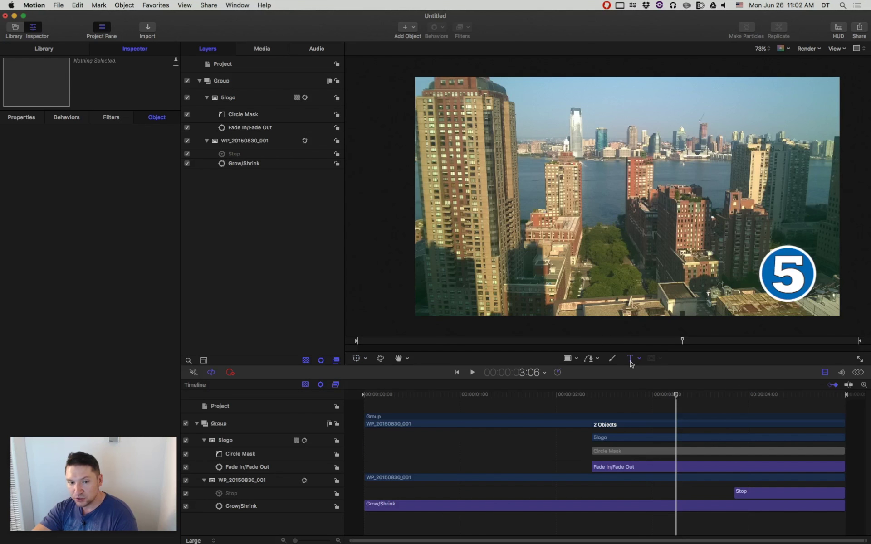
click(562, 270)
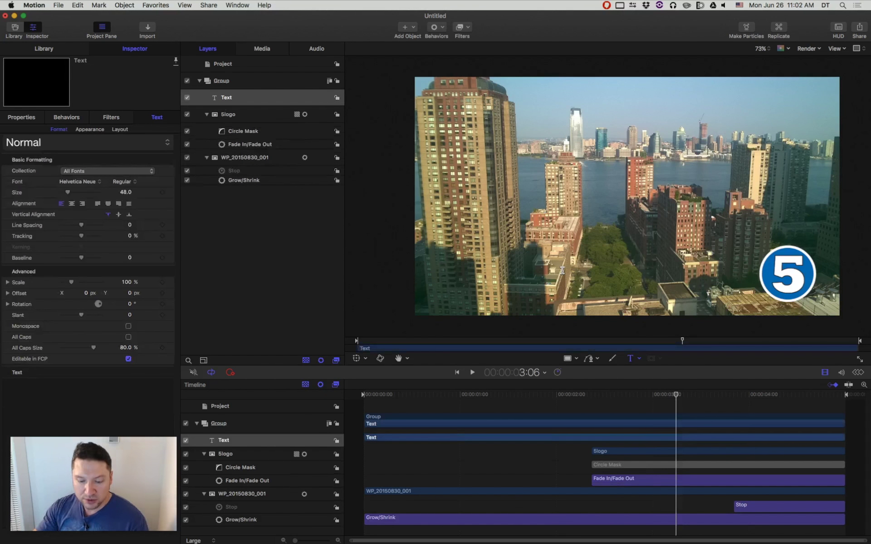
text(C)
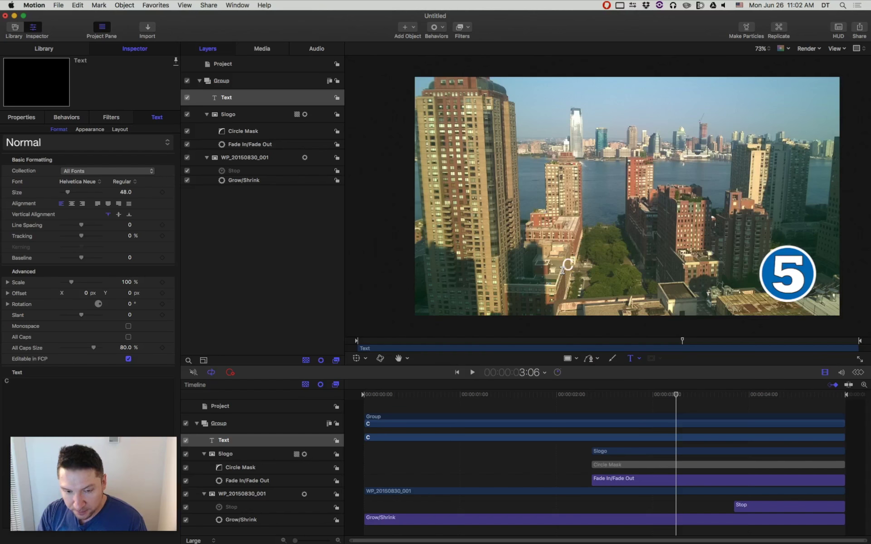
text(HANNEL FIVE)
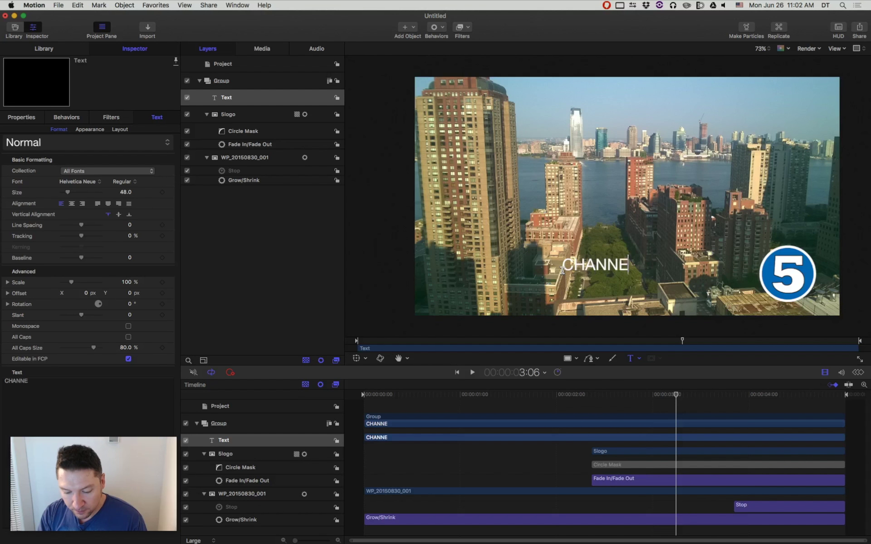
text(EWS)
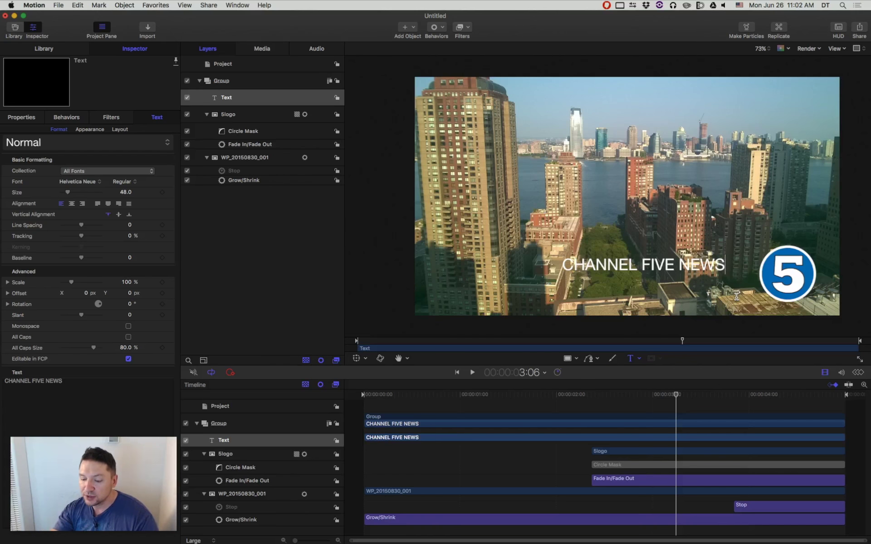
Try adding a second line of filler text below CHANNEL FIVE NEWS and remove it again
key(Return)
text(gf)
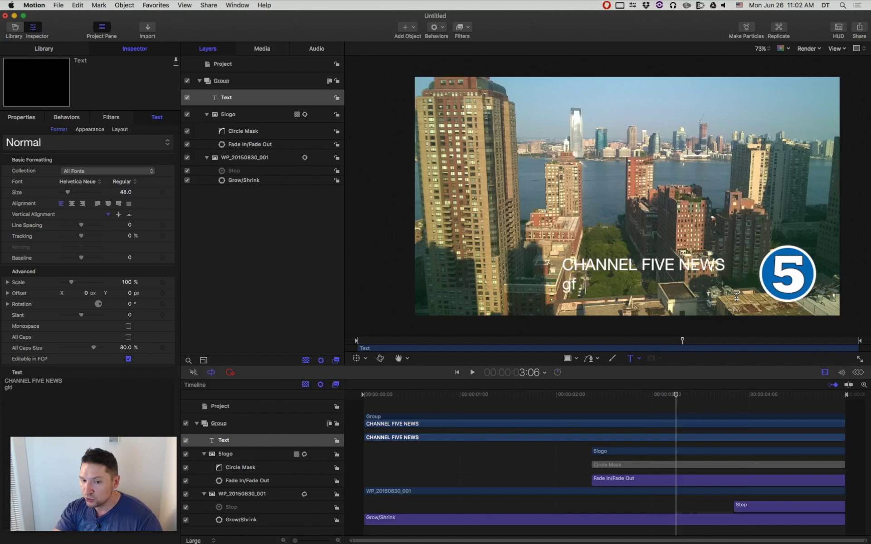
text(dgdfg)
key(BackSpace)
key(BackSpace)
key(BackSpace)
key(BackSpace)
key(BackSpace)
key(BackSpace)
key(BackSpace)
key(BackSpace)
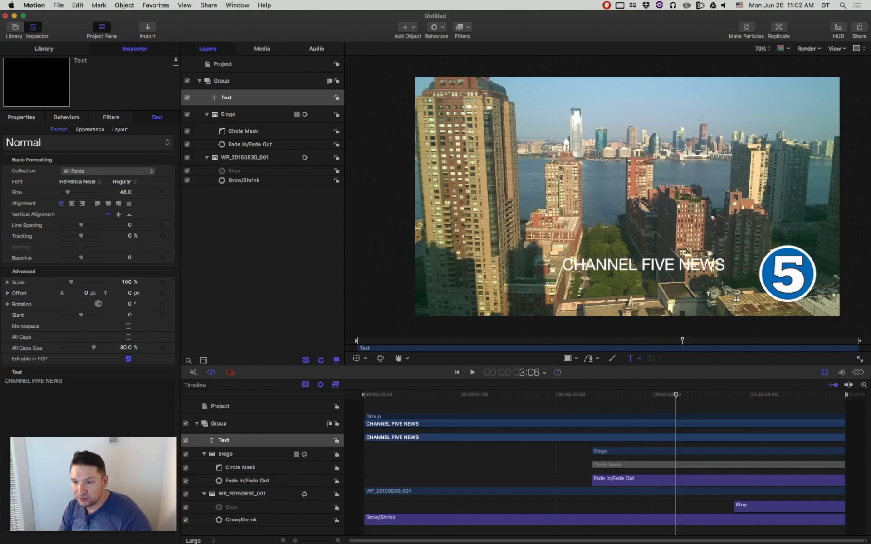
Finish editing the CHANNEL FIVE NEWS text, set its font to Arial Black, and move it farther left of the logo
key(Escape)
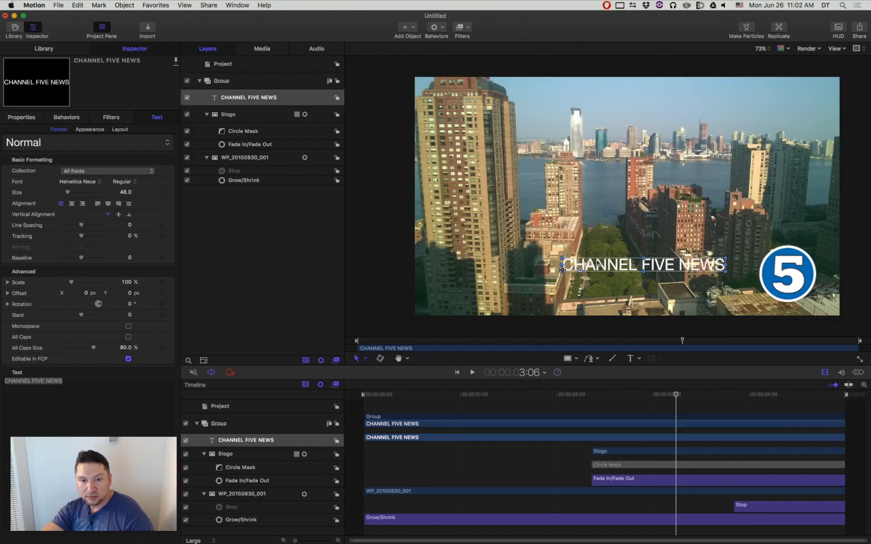
click(96, 182)
scroll(96, 189, up, 10)
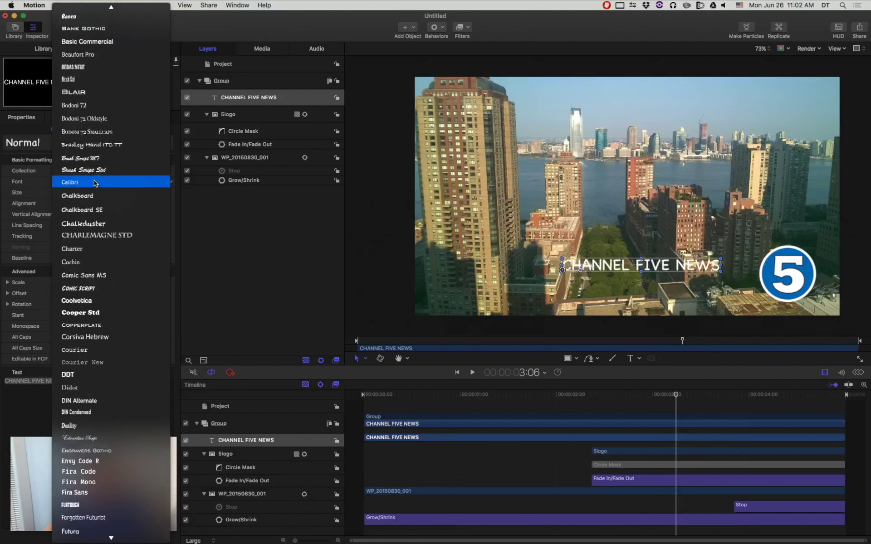
click(90, 116)
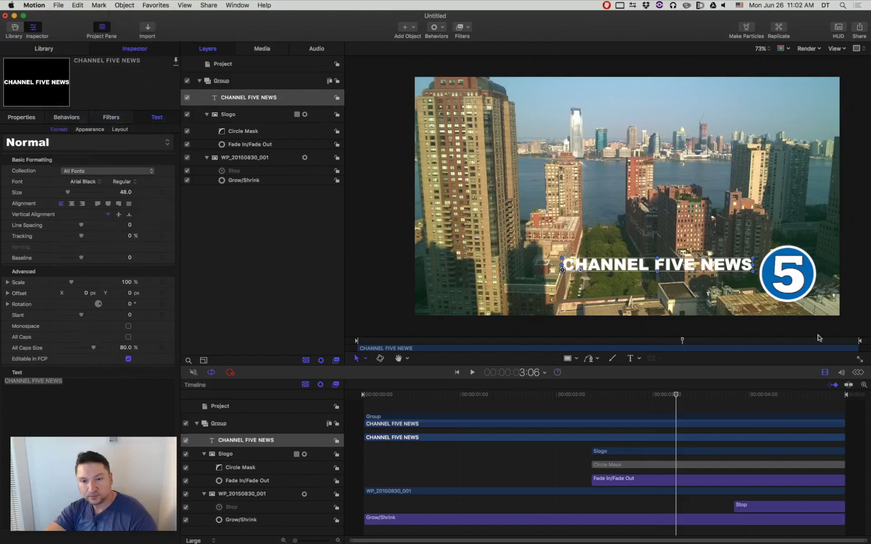
drag(681, 277, 586, 281)
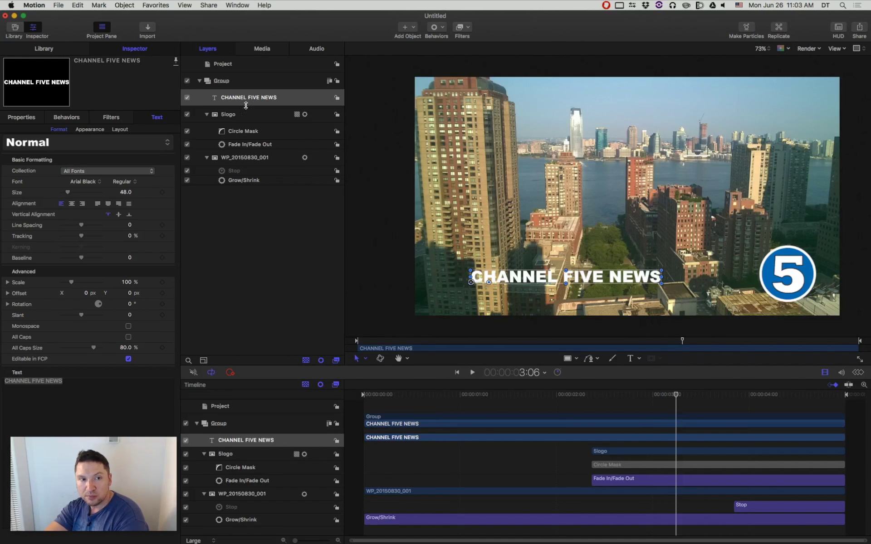
Locate the Duplicate command for the CHANNEL FIVE NEWS text without applying it
click(80, 5)
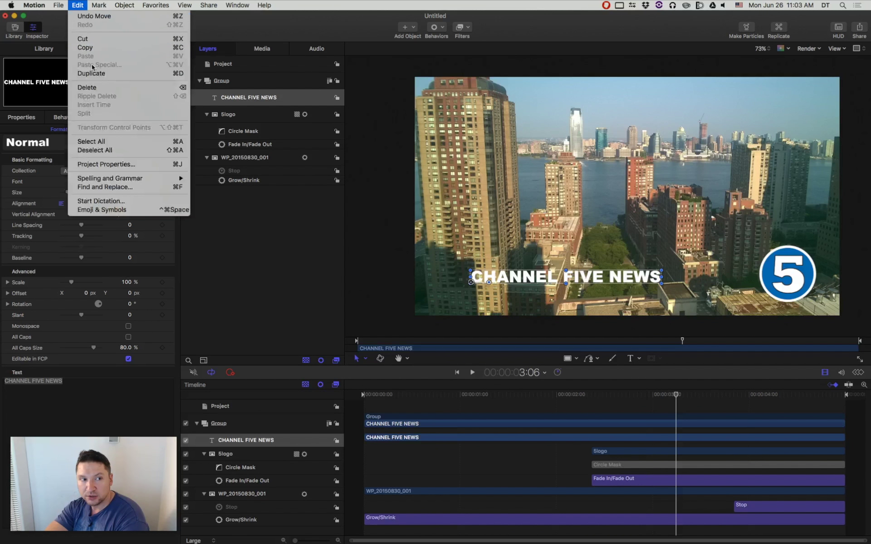
click(117, 77)
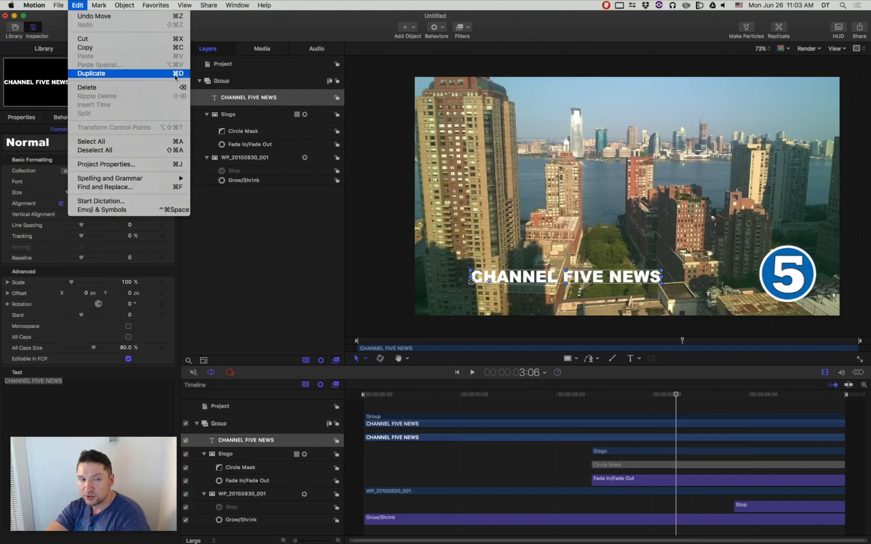
right_click(283, 98)
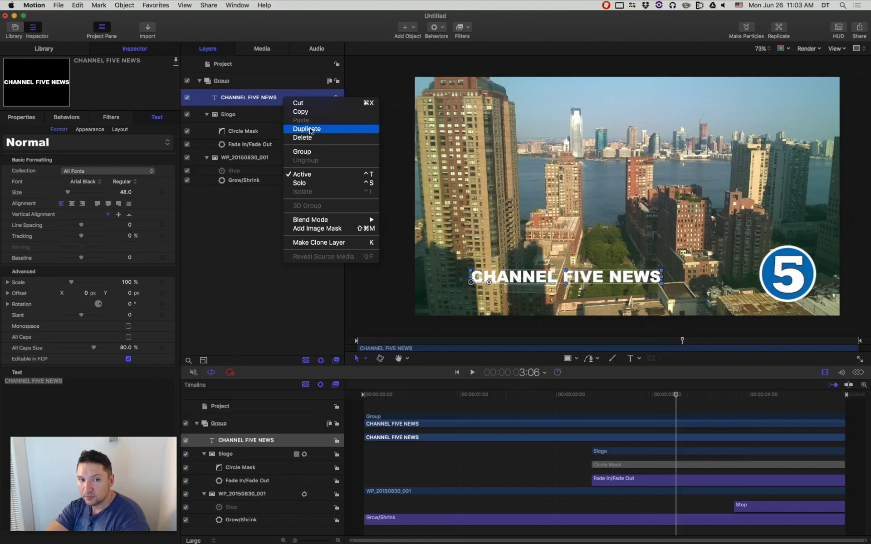
click(247, 227)
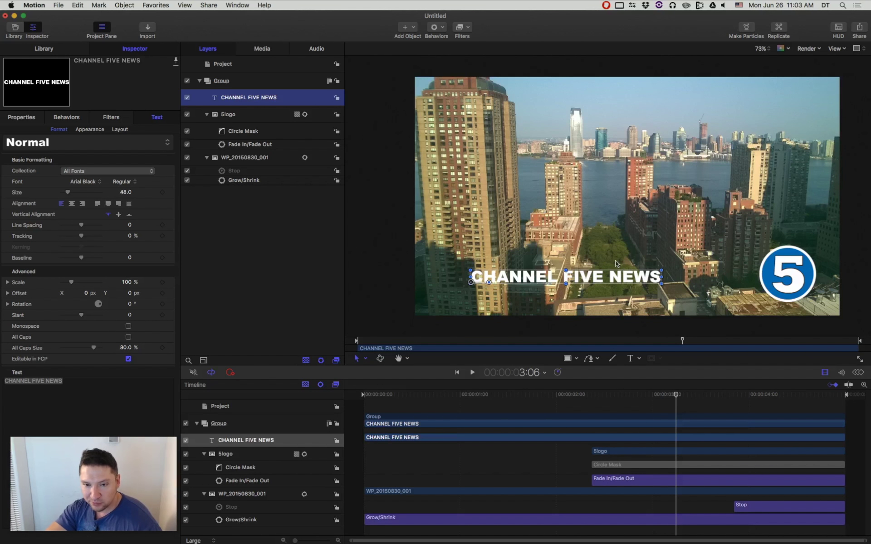
Move the CHANNEL FIVE NEWS text slightly lower in the frame
drag(614, 283, 610, 288)
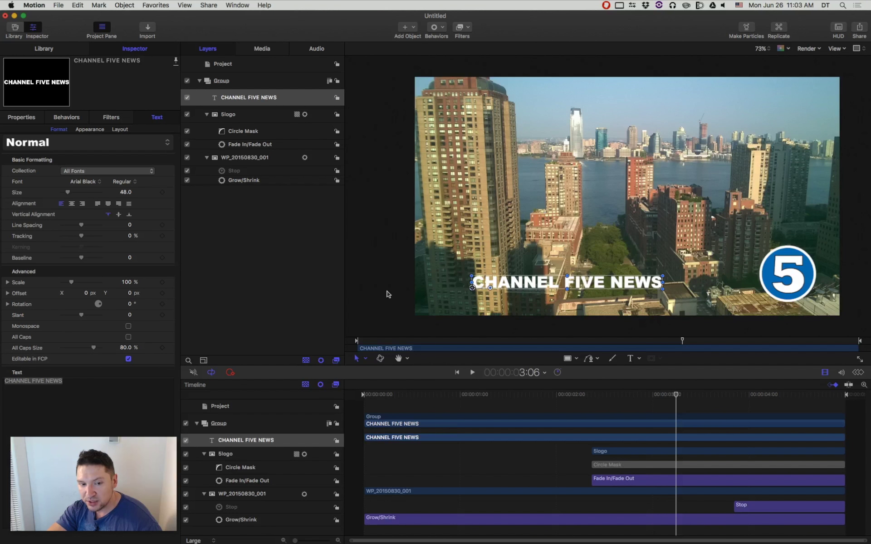
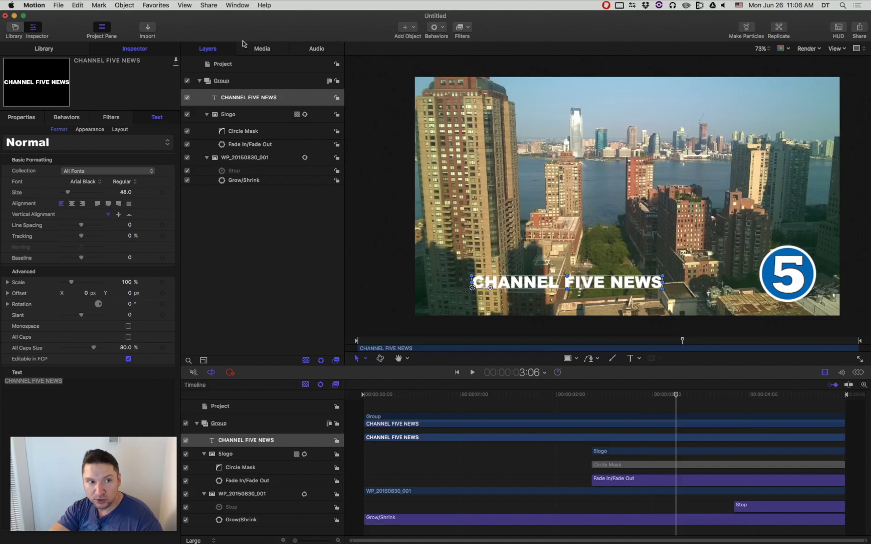
Place the CHANNEL FIVE NEWS text in its own new group
click(125, 5)
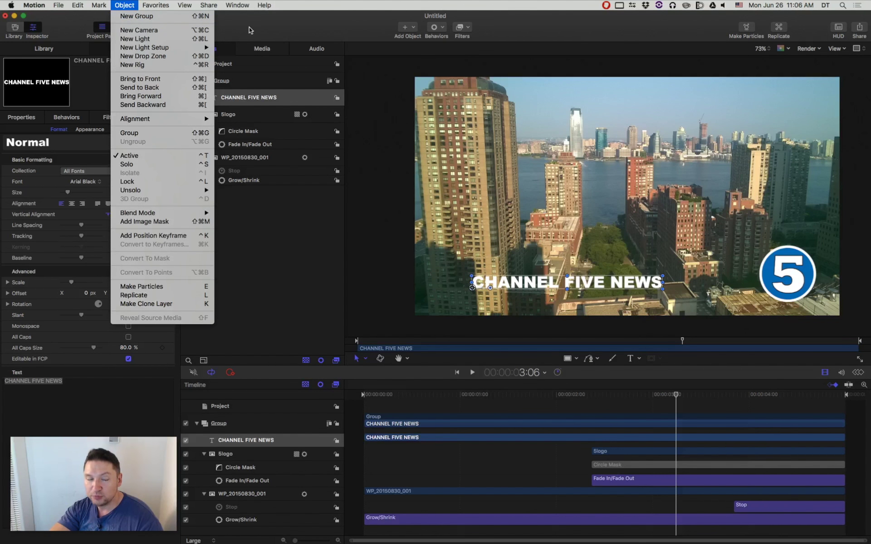
click(282, 279)
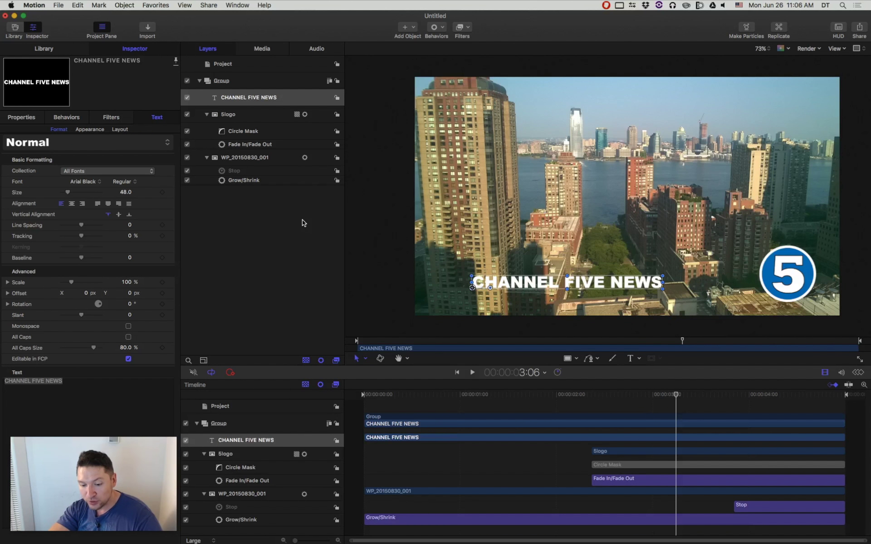
key(super+shift+g)
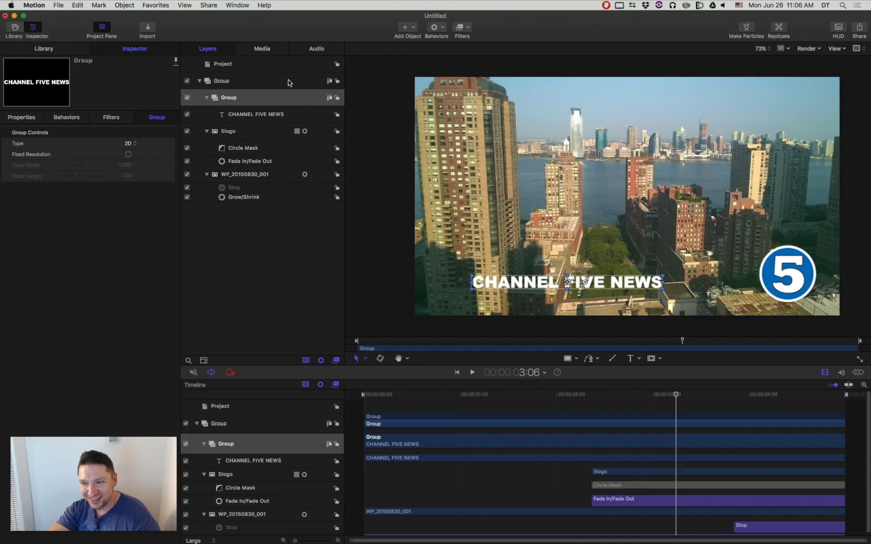
Rename the new group containing the CHANNEL FIVE NEWS text as TEXT BLOCK
click(229, 100)
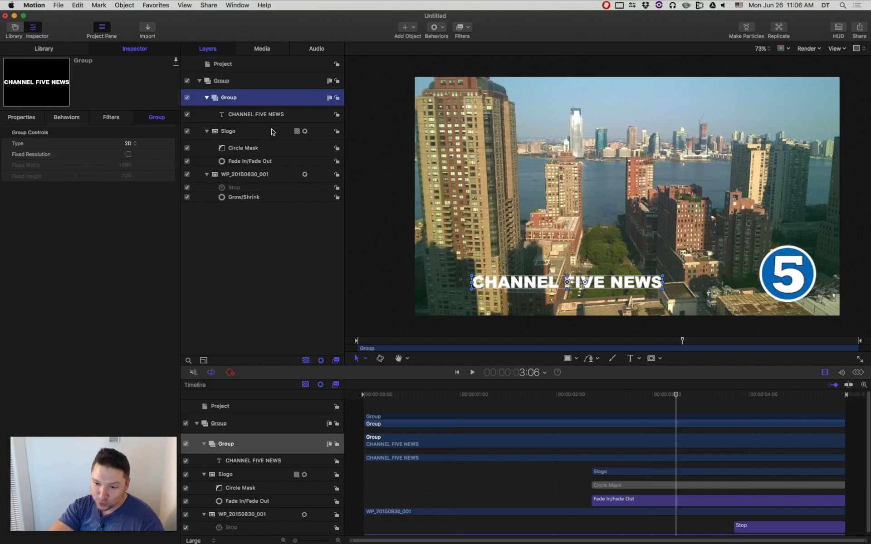
double_click(232, 99)
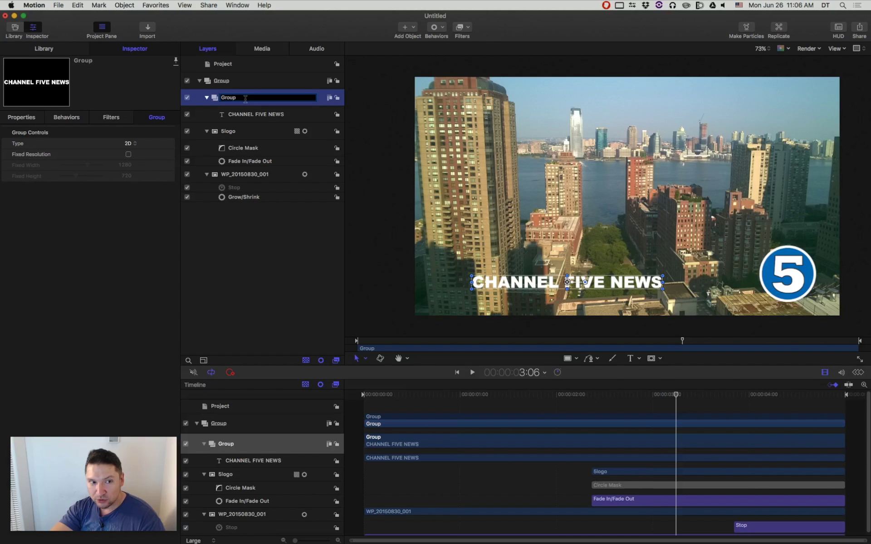
key(BackSpace)
key(BackSpace)
key(BackSpace)
key(BackSpace)
key(BackSpace)
text(TEXT BLOCK)
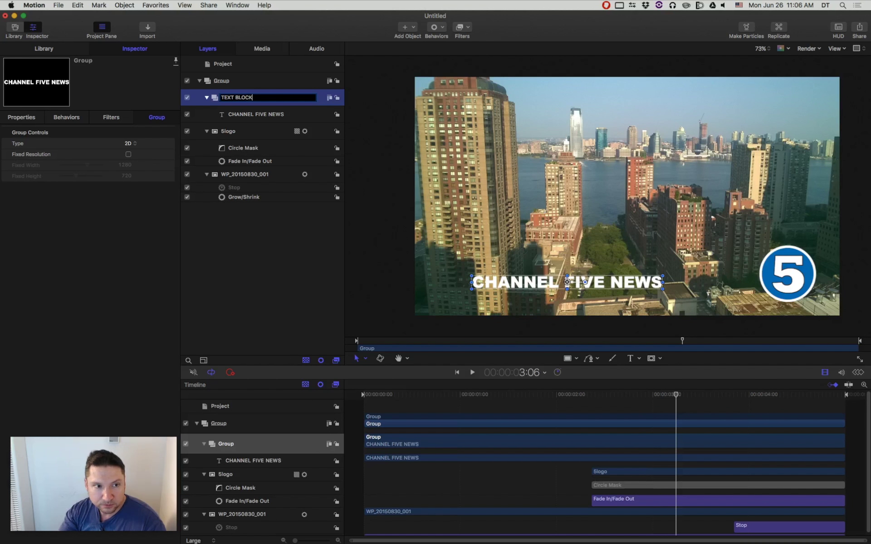
key(Return)
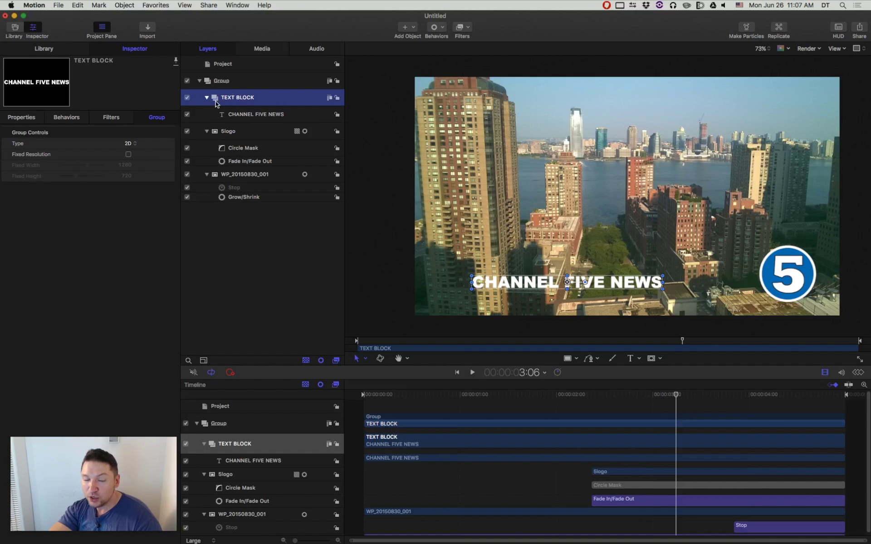
Draw a Rectangle Mask on the TEXT BLOCK group, framing CHANNEL FIVE NEWS and extending to just before the 5 logo
click(654, 360)
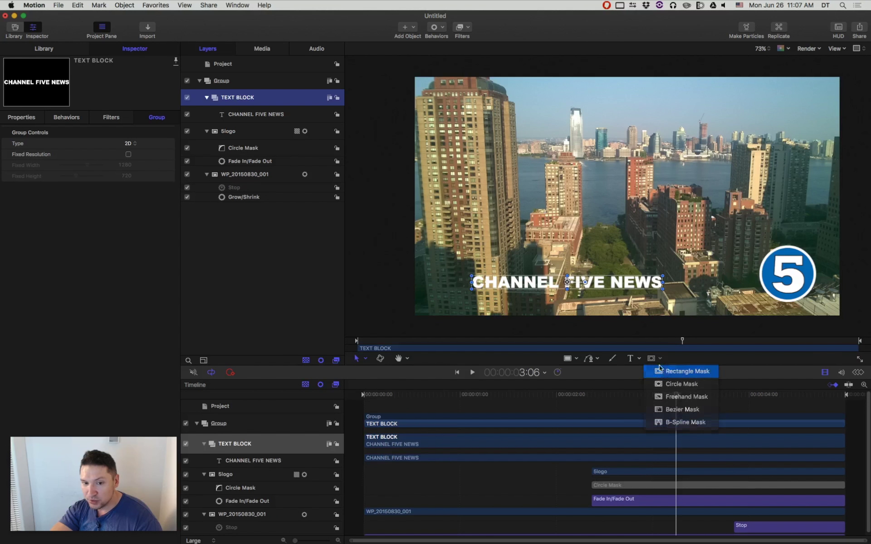
click(660, 370)
drag(464, 260, 752, 304)
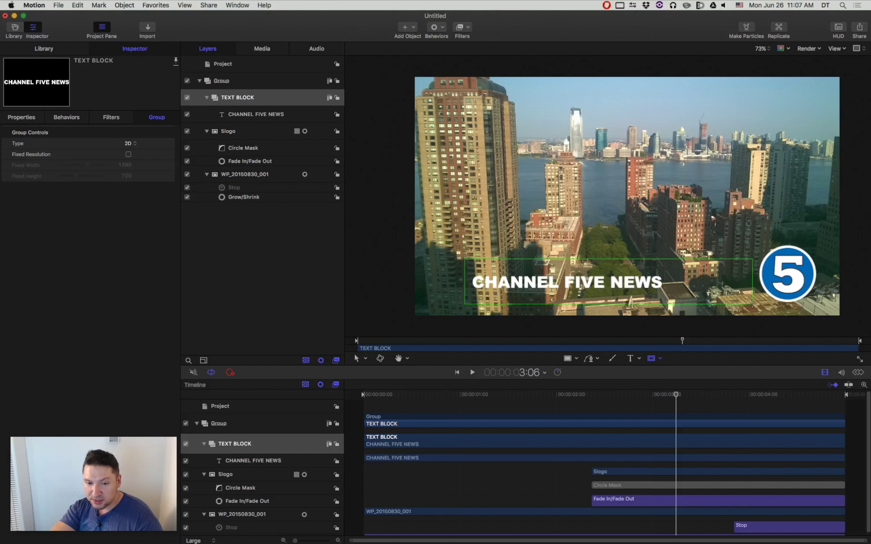
drag(751, 303, 751, 304)
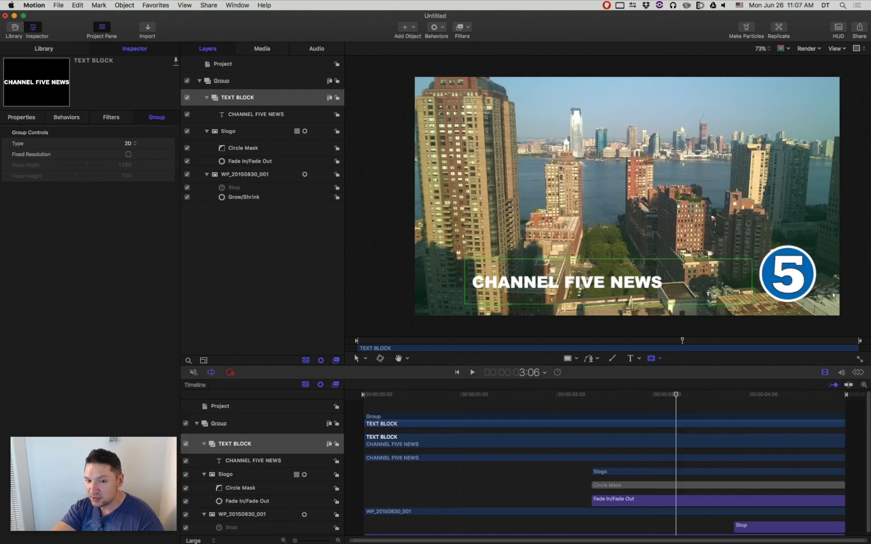
drag(752, 303, 751, 303)
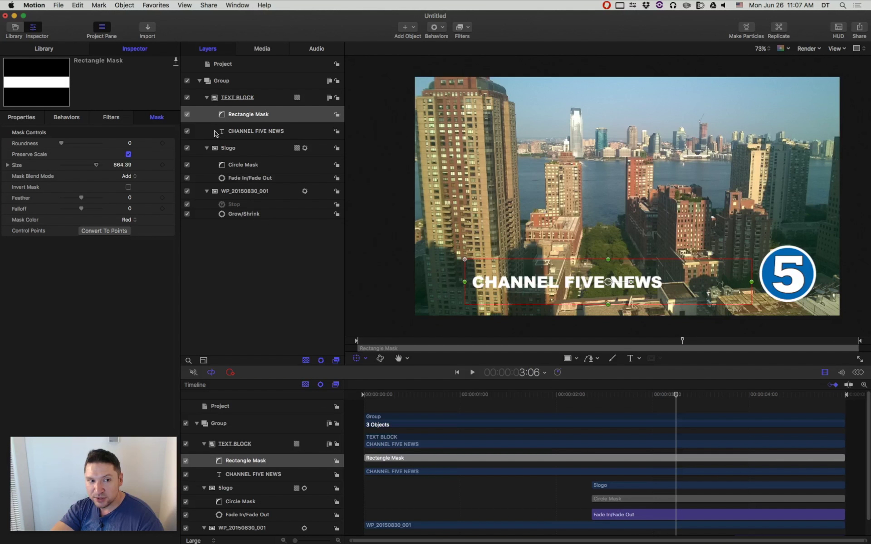
click(363, 358)
click(379, 369)
click(279, 246)
Move the CHANNEL FIVE NEWS text out of the mask to the left by setting its X position to -892.91 px
click(244, 113)
click(245, 131)
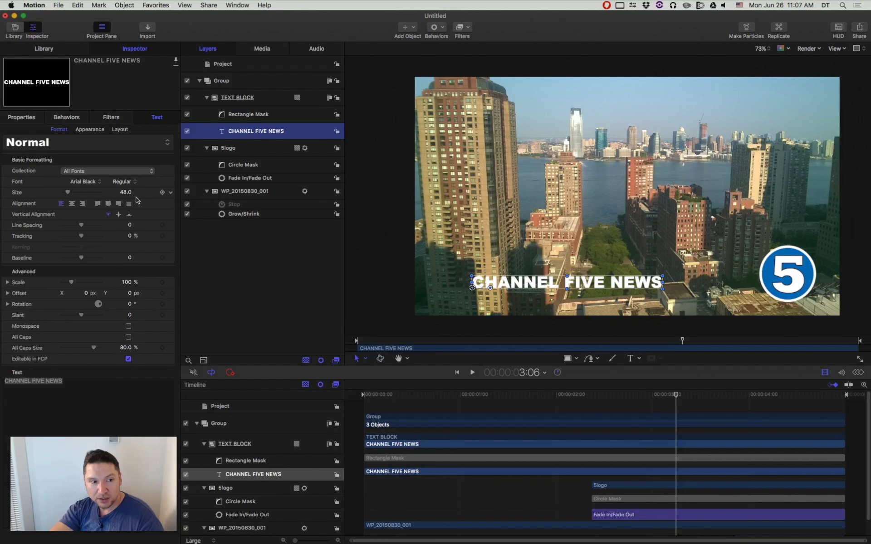
click(20, 118)
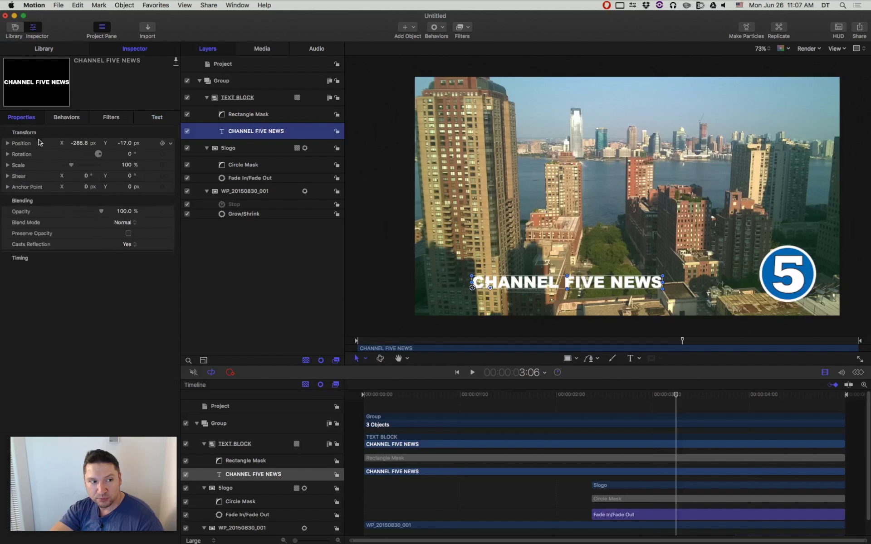
click(7, 143)
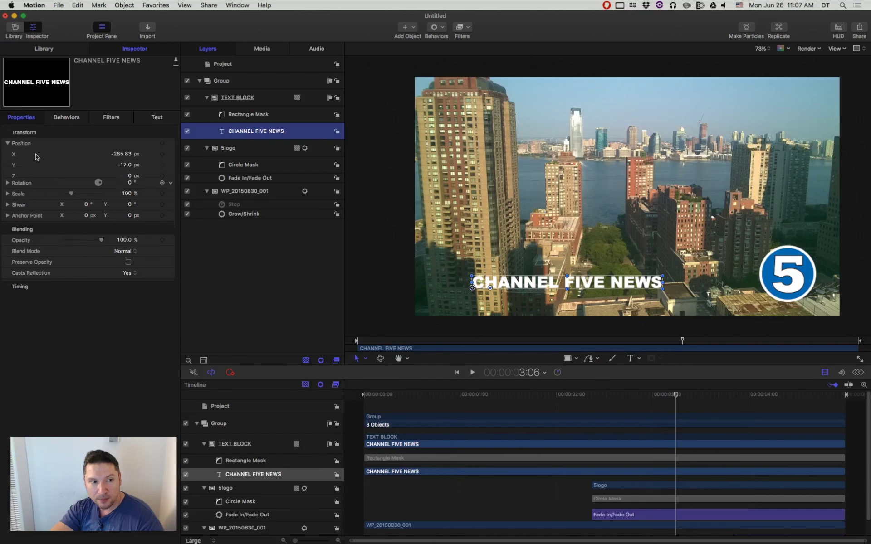
click(121, 154)
drag(121, 156, 123, 157)
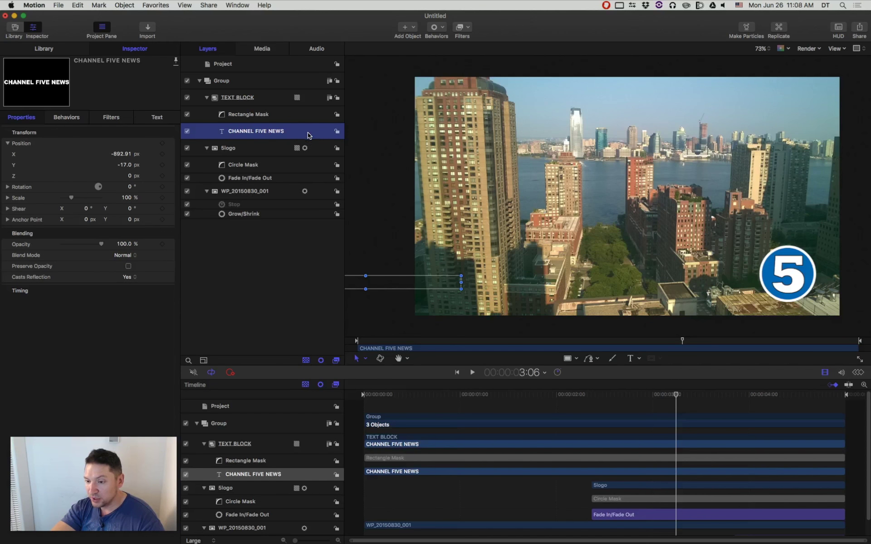
Add a Basic Motion Throw behavior to the CHANNEL FIVE NEWS text and shorten it to end at about frame 20
click(436, 28)
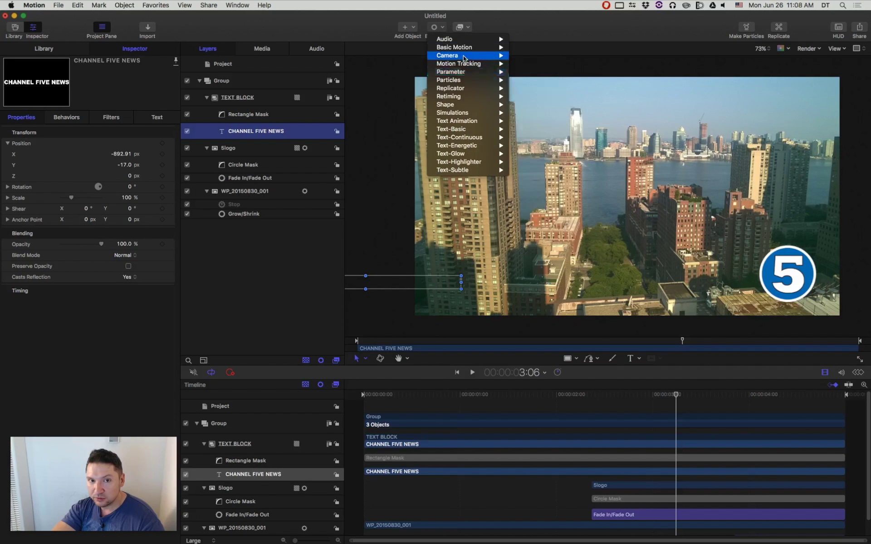
mouse_move(453, 47)
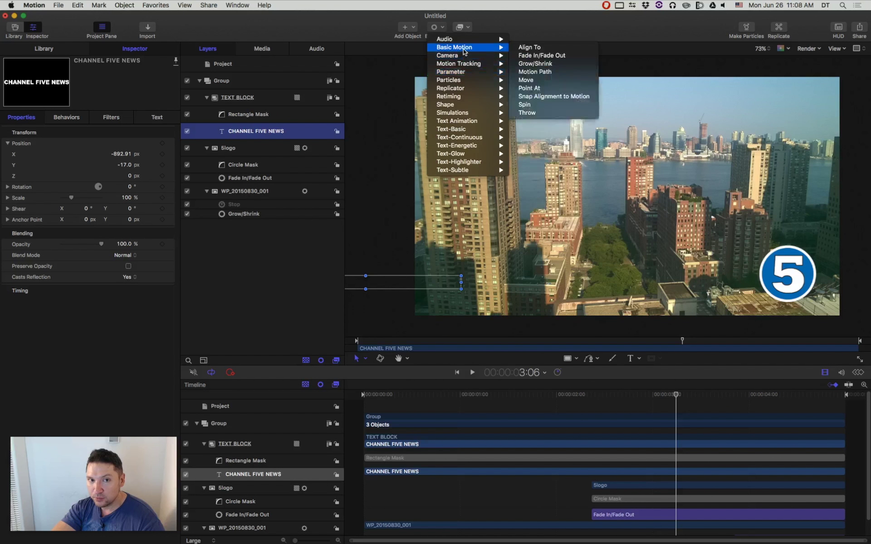
click(548, 114)
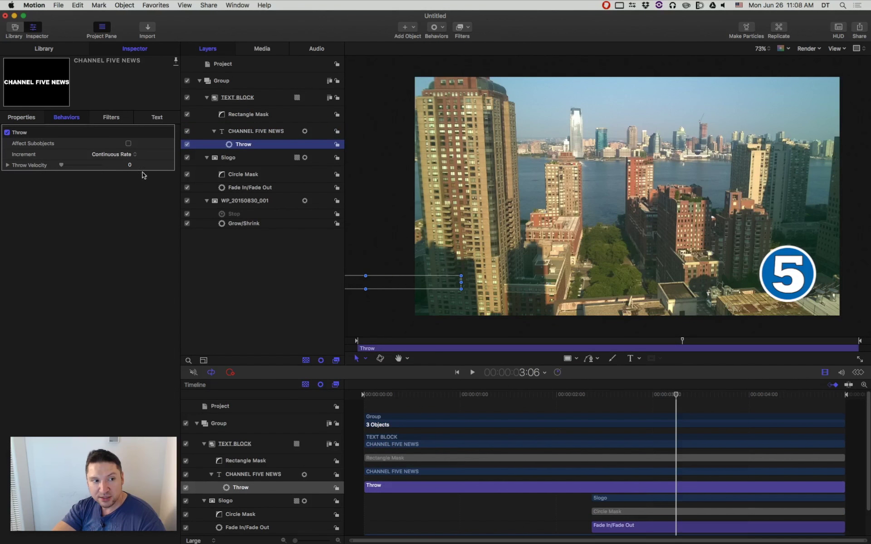
click(8, 165)
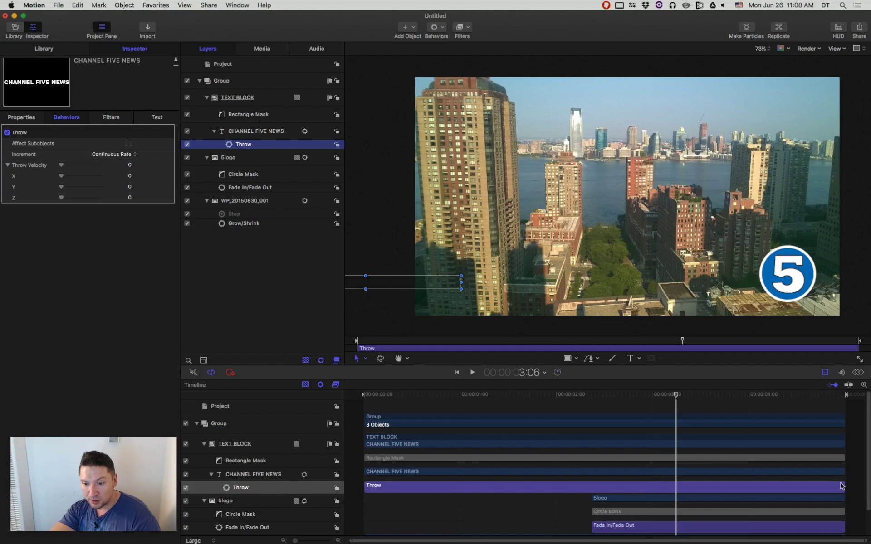
drag(842, 487, 444, 485)
key(space)
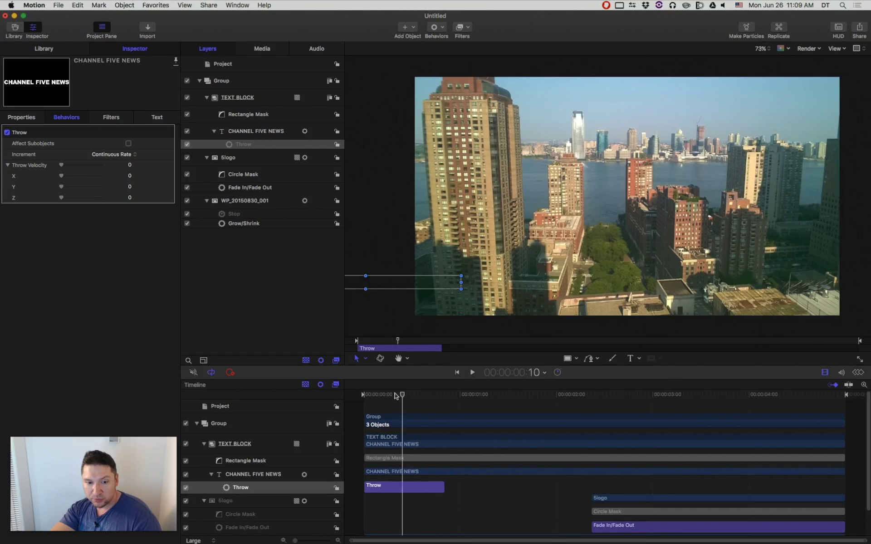
key(space)
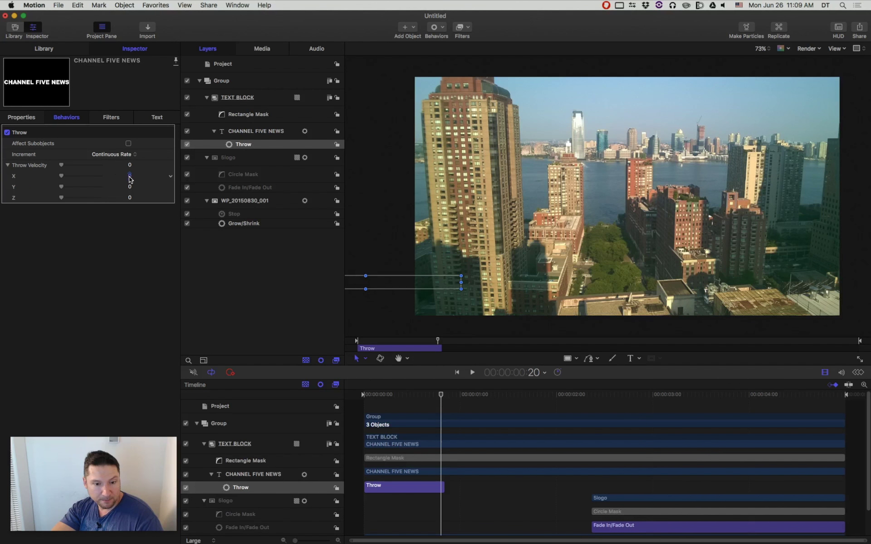
Set the Throw behavior's X velocity to 755 so the whole title slides into the mask
drag(127, 175, 130, 176)
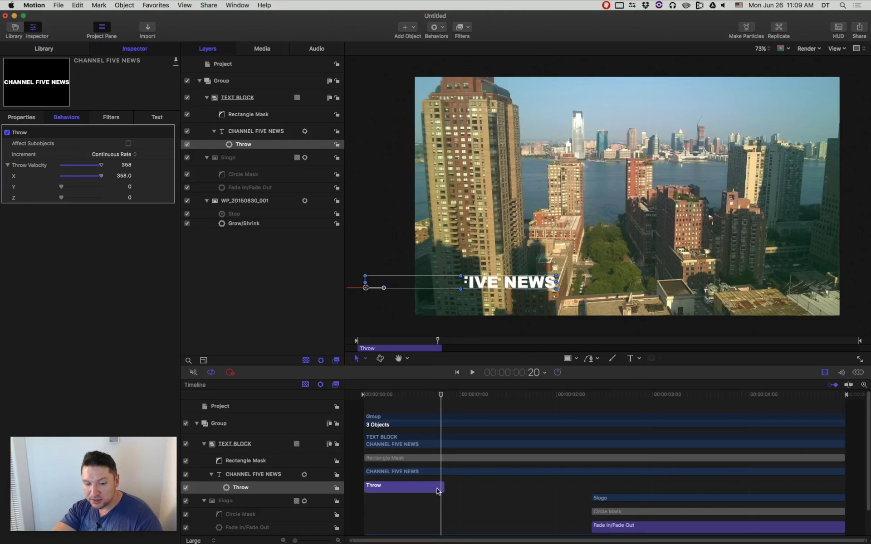
click(127, 166)
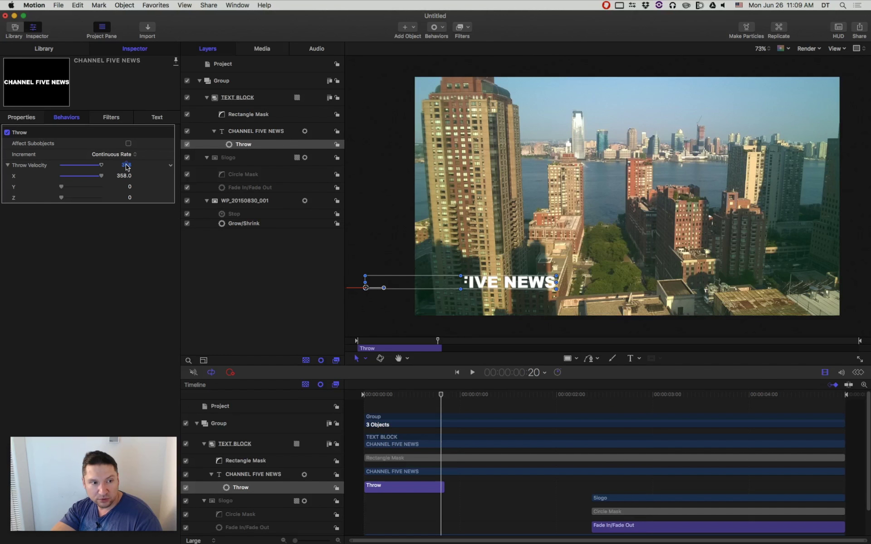
drag(127, 167, 127, 165)
Play the animation from the start several times to check the speed and stopping point of the title's slide-in
drag(438, 394, 337, 398)
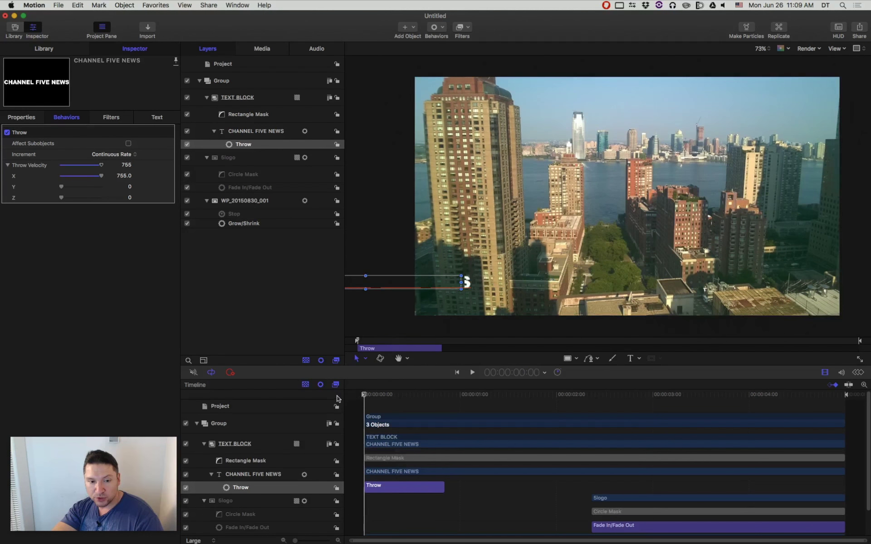
key(space)
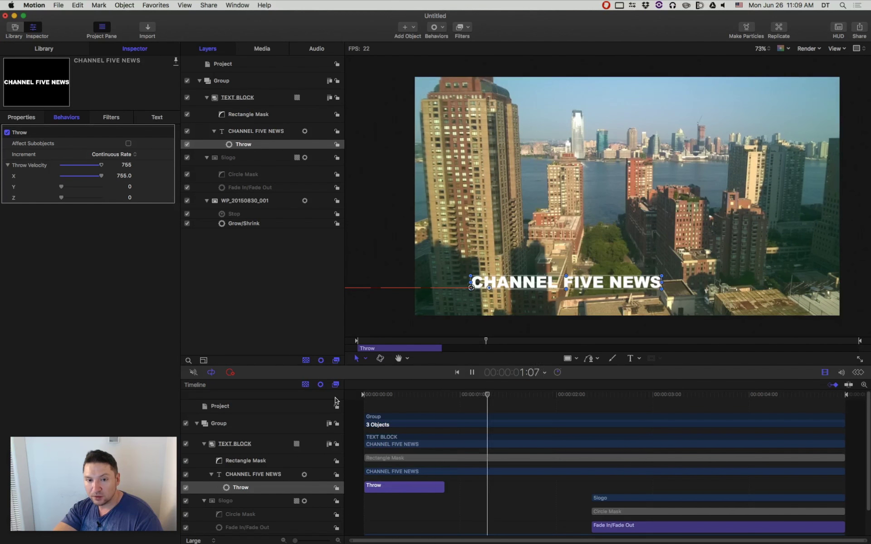
key(space)
drag(431, 401, 337, 399)
key(space)
key(space)
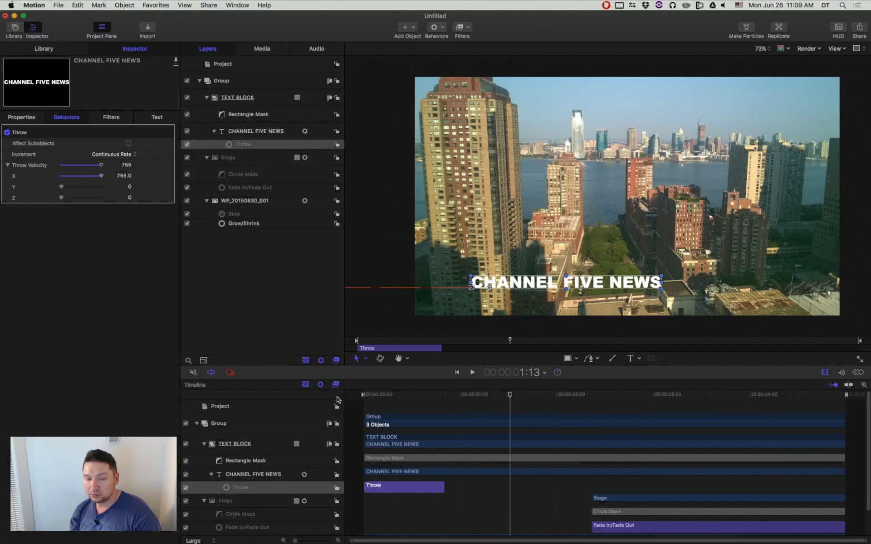
key(space)
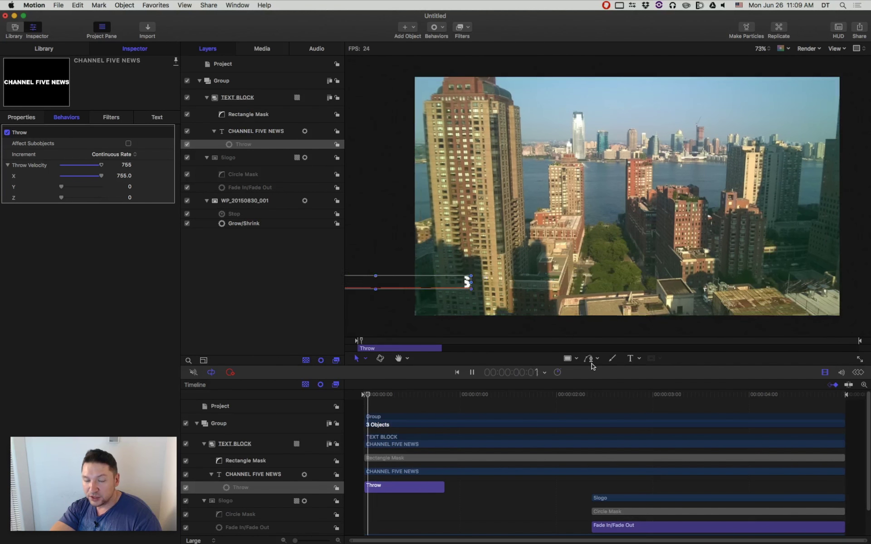
key(space)
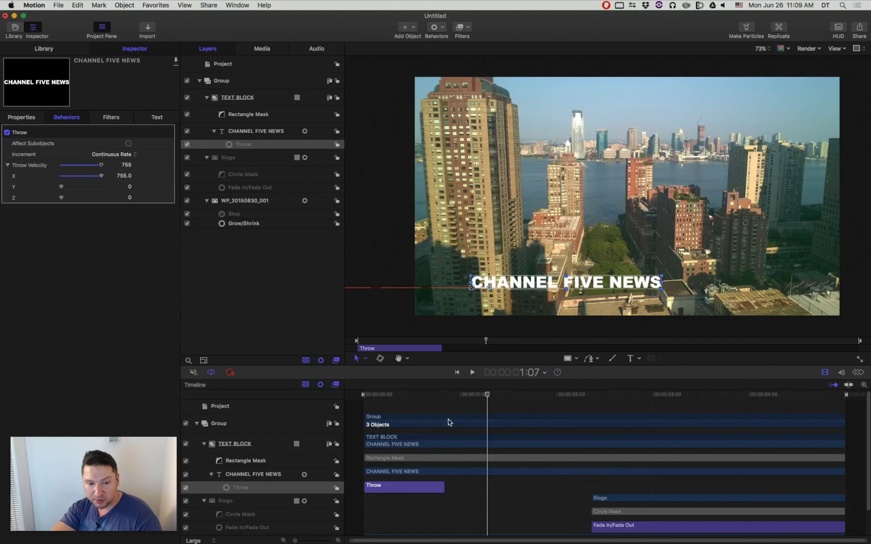
Shorten the Throw behavior further and set its X velocity to 990
drag(444, 487, 425, 487)
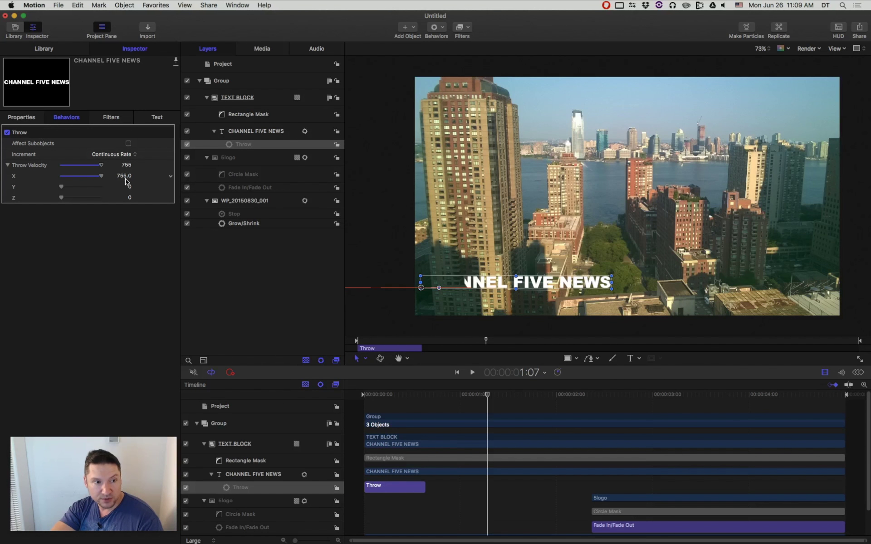
drag(122, 179, 123, 176)
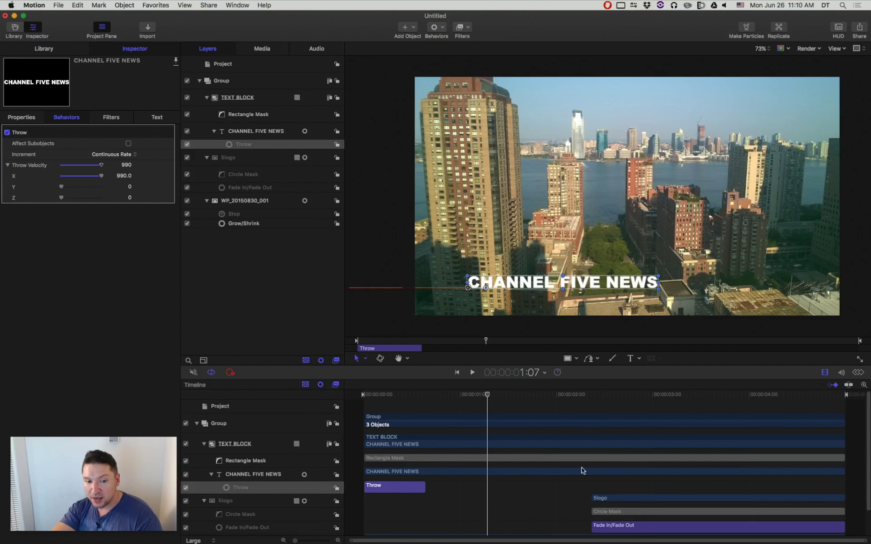
Shift the TEXT BLOCK group in the timeline to start at about 1:07 and play back the animation
click(263, 448)
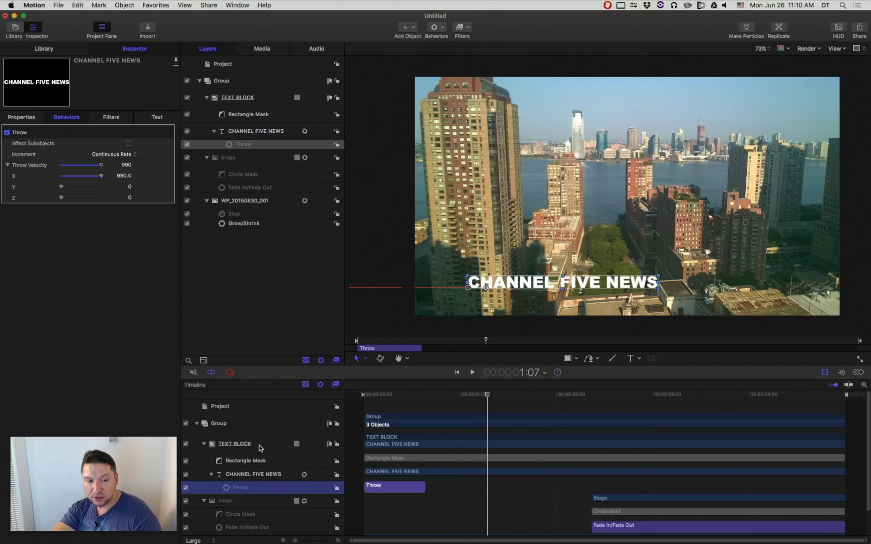
drag(395, 439, 520, 442)
drag(468, 395, 354, 404)
key(space)
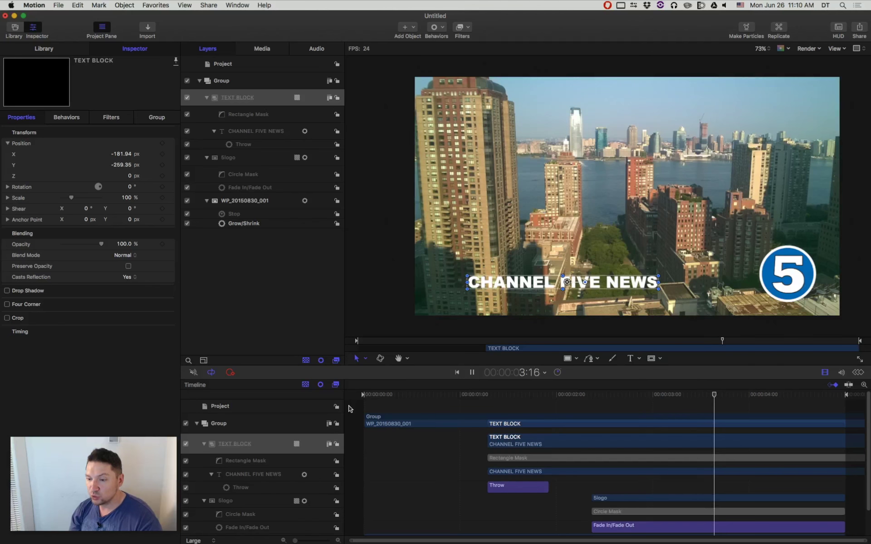
key(space)
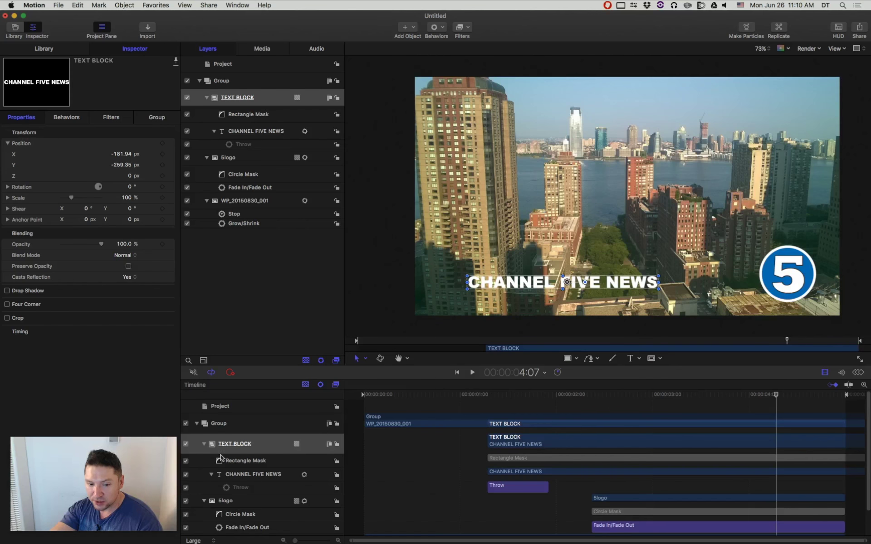
click(544, 394)
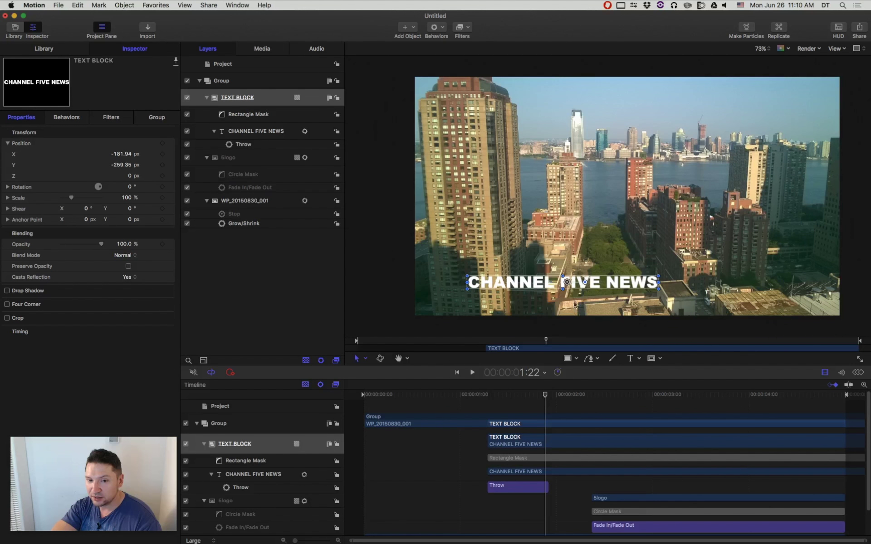
key(space)
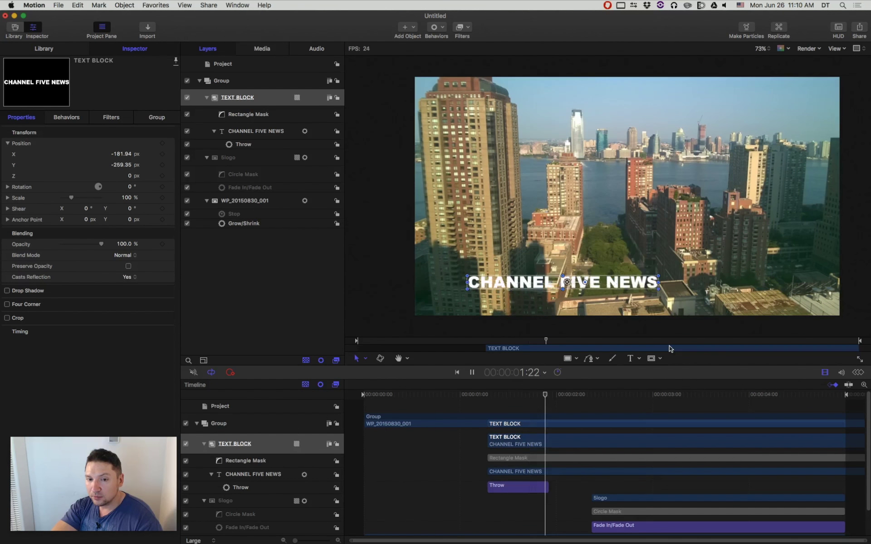
Clear the selection and play the animation from the start, pausing at 1:20 while the title slides in
key(space)
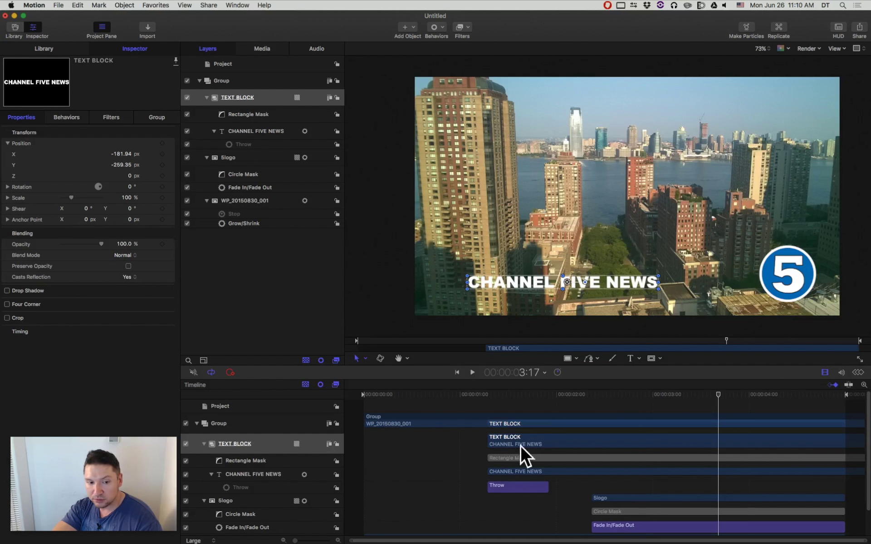
click(279, 308)
key(space)
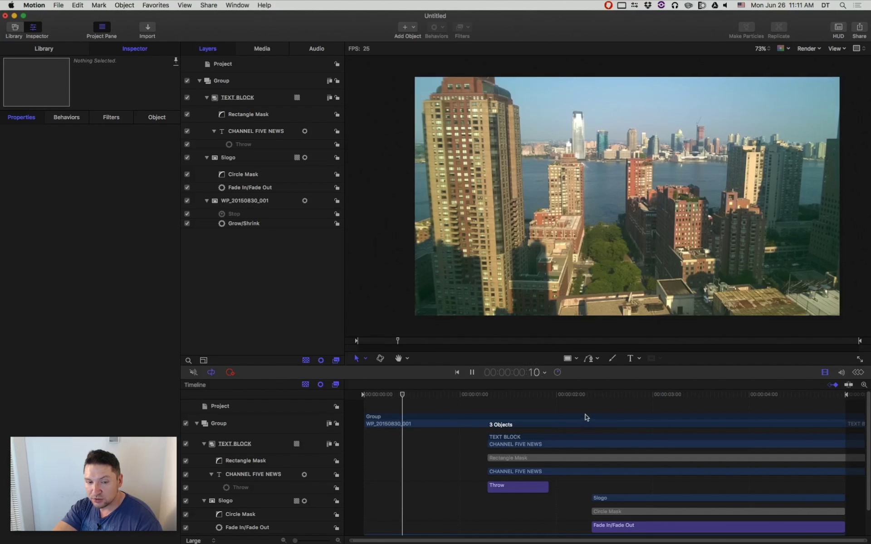
key(space)
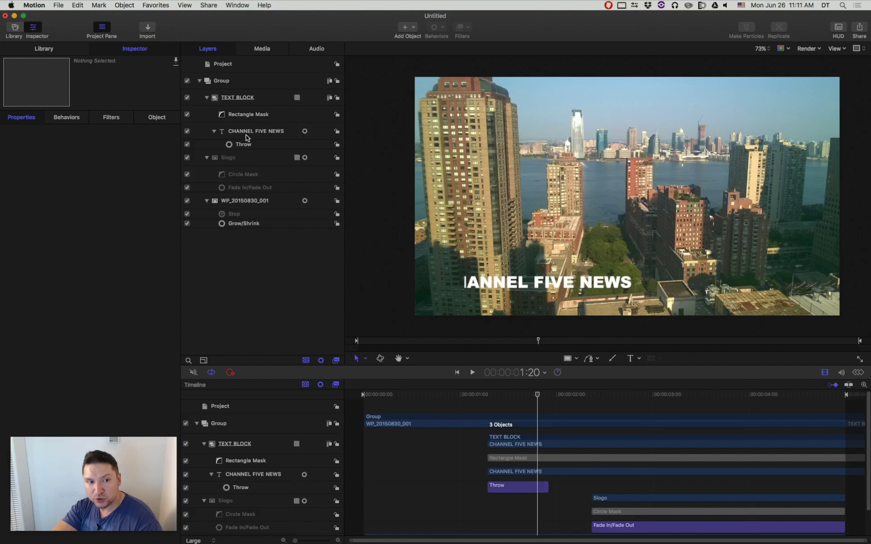
Inspect the settings of the Rectangle Mask and the title's Throw behavior
click(241, 115)
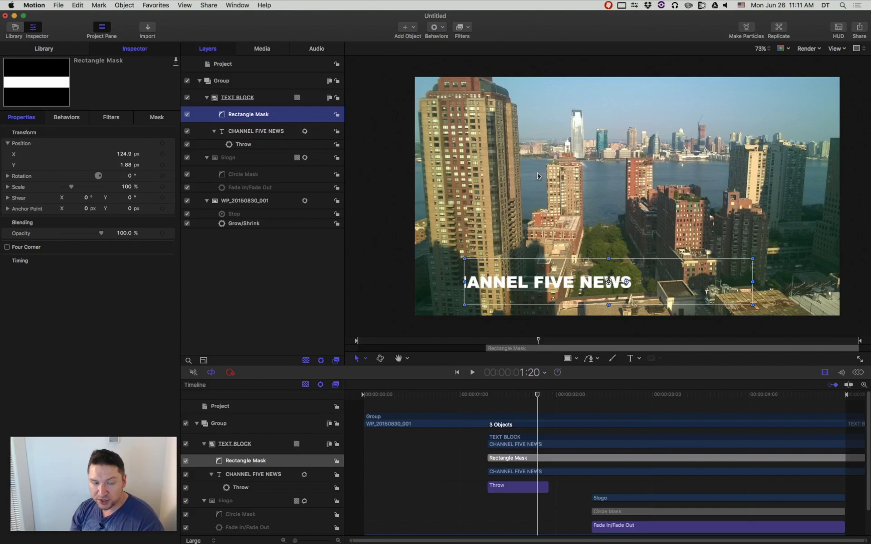
click(245, 136)
click(247, 146)
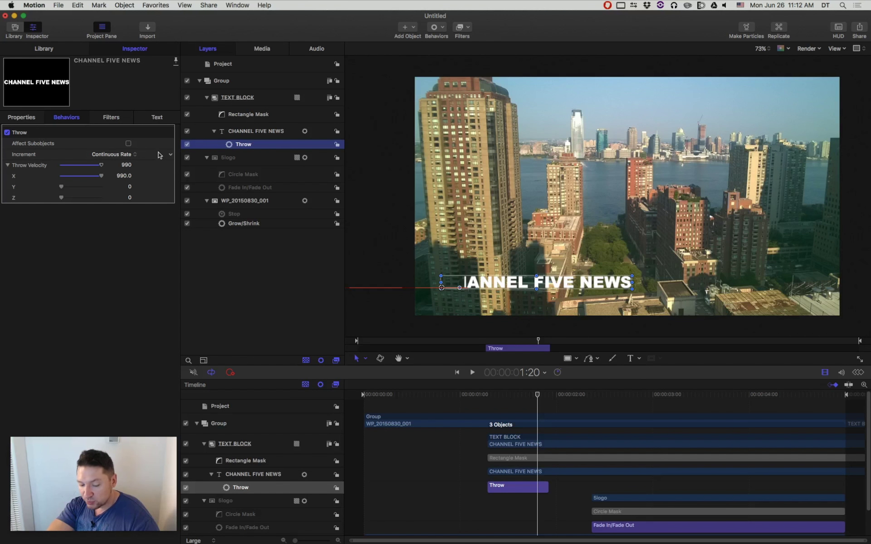
Hide the canvas overlays and play back the animation without selection outlines, pausing at 1:24
click(840, 52)
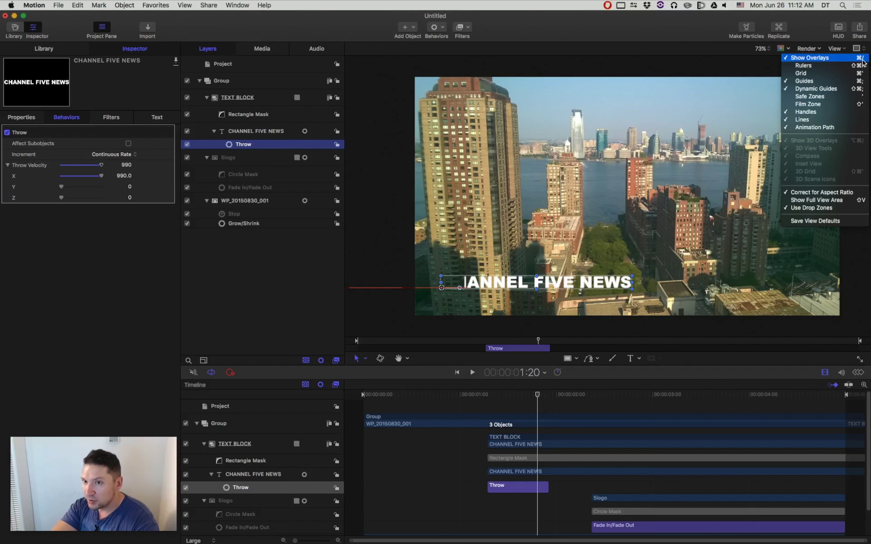
click(701, 23)
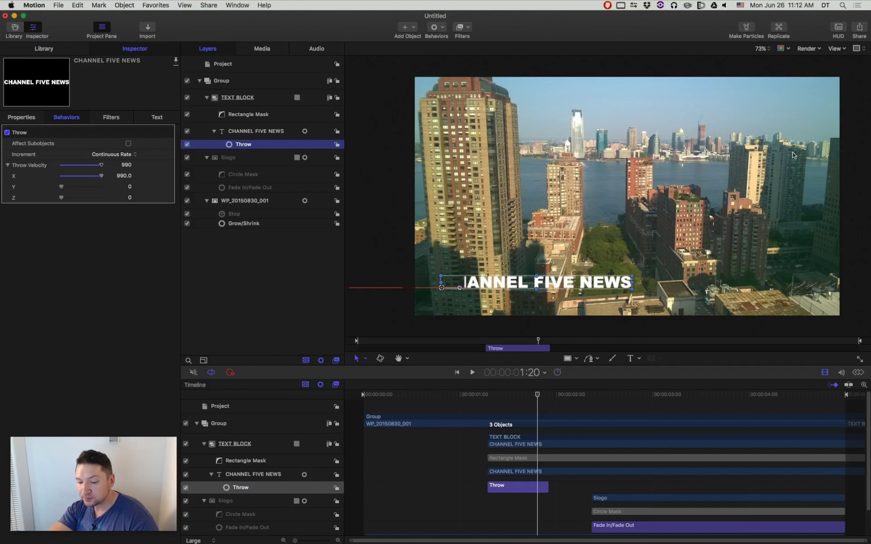
key(super+slash)
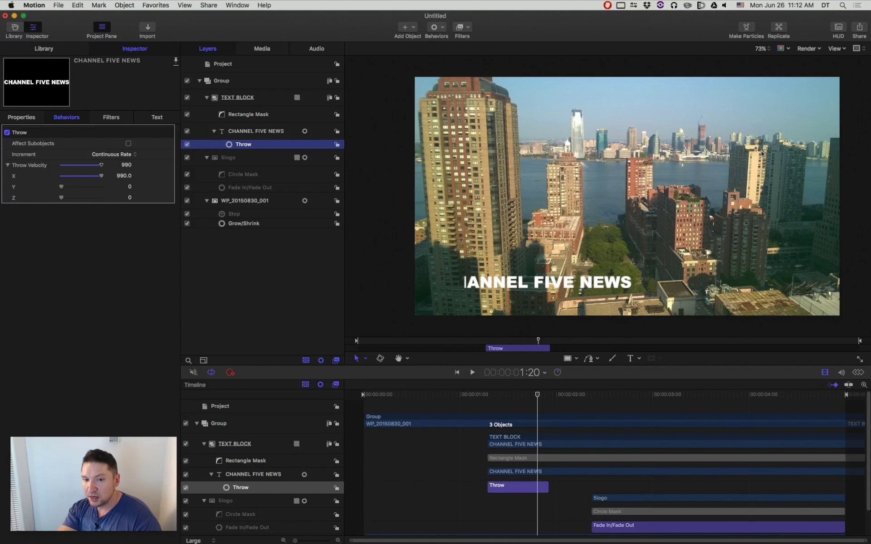
key(space)
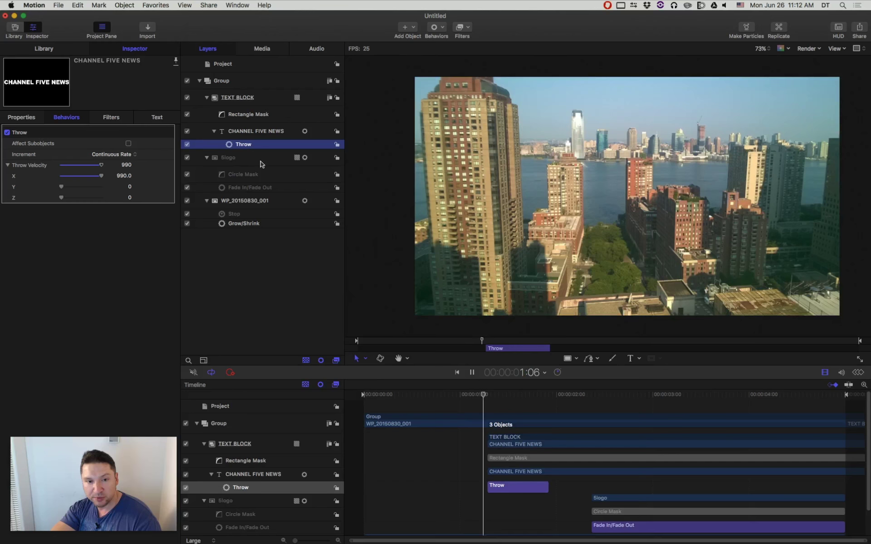
click(126, 177)
key(Return)
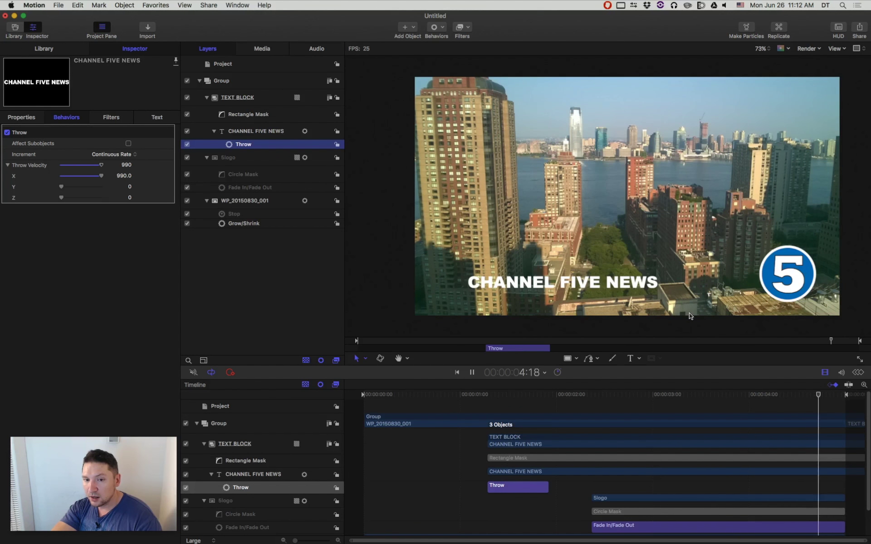
key(space)
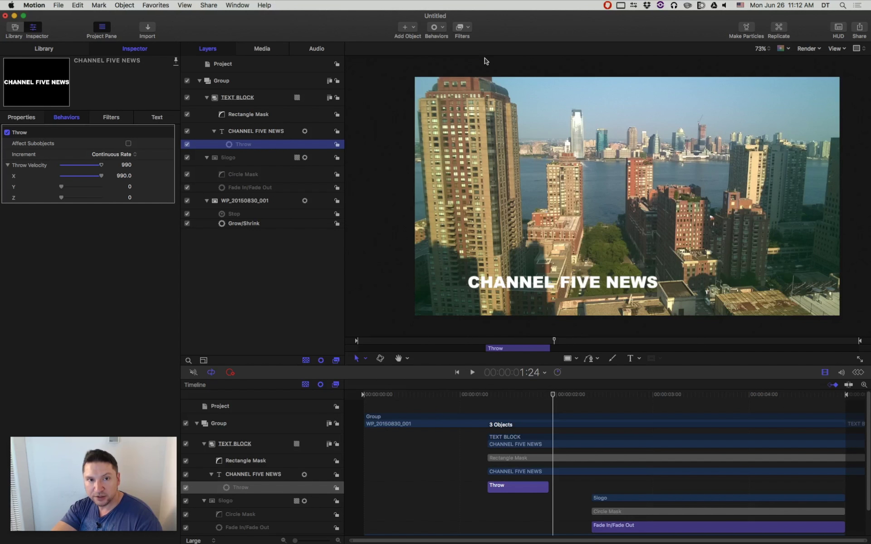
click(441, 29)
mouse_move(453, 48)
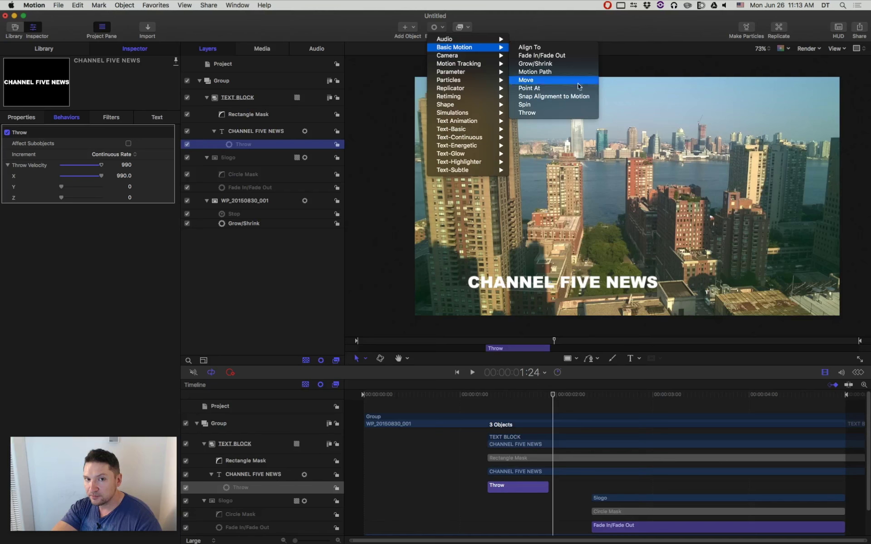
mouse_move(467, 77)
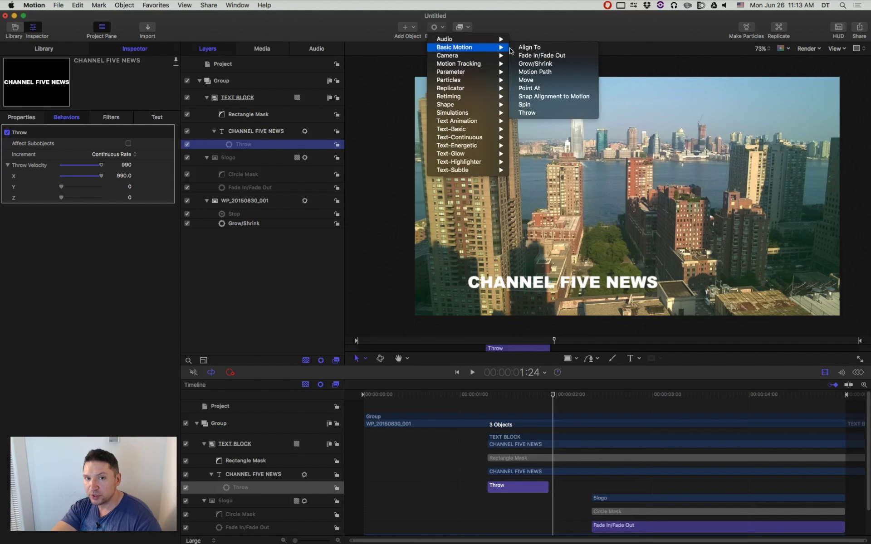
click(568, 32)
click(463, 32)
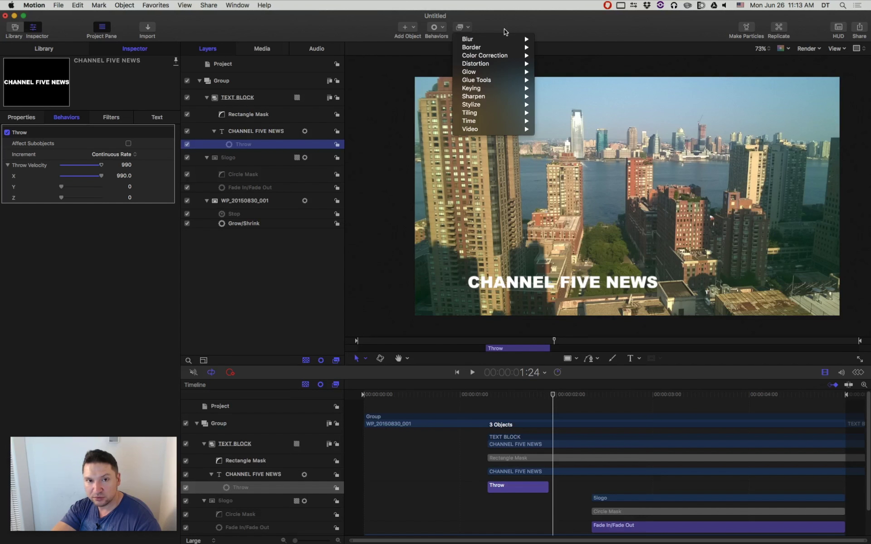
mouse_move(496, 39)
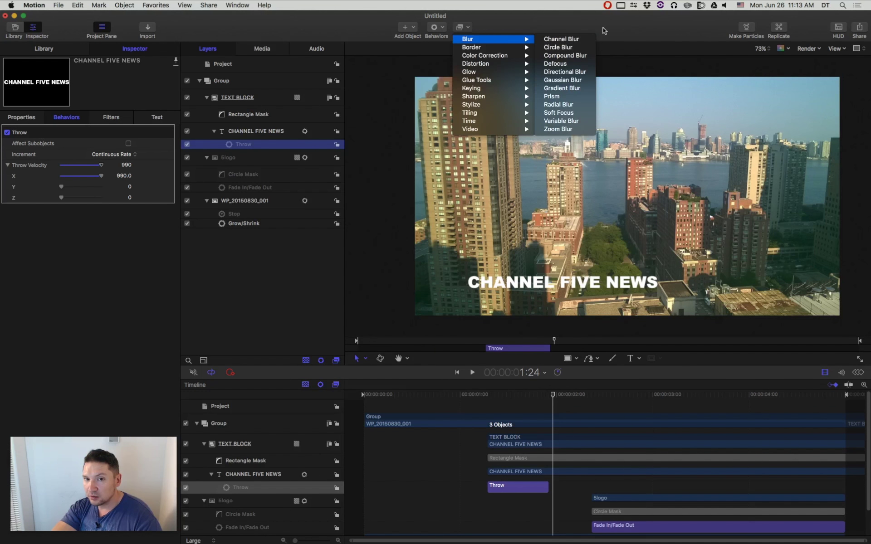
click(587, 415)
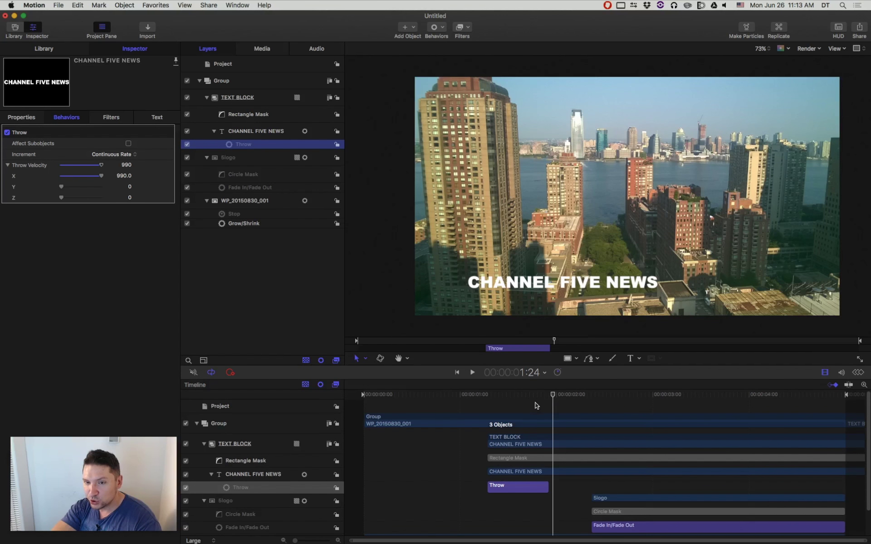
Show the canvas overlays again to view the Rectangle Mask's outline around the title, and clear the selection
click(249, 115)
click(247, 99)
click(249, 115)
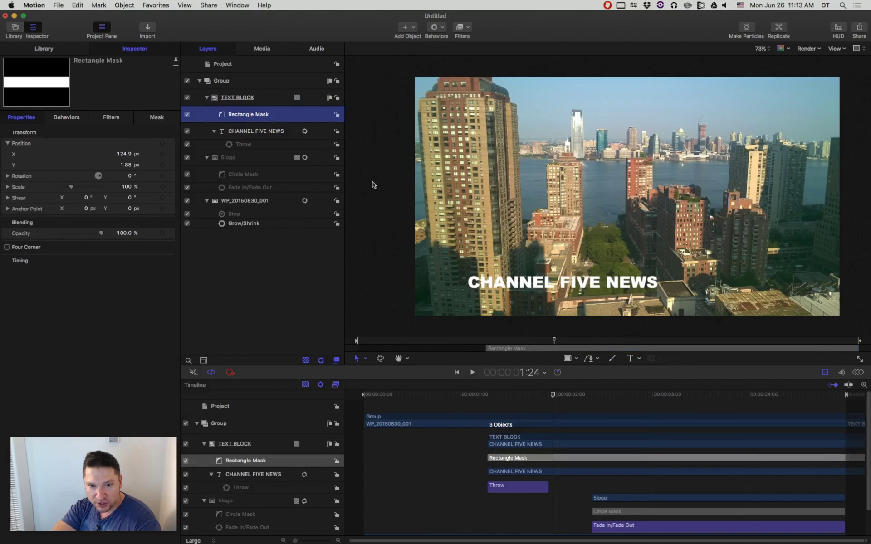
click(552, 289)
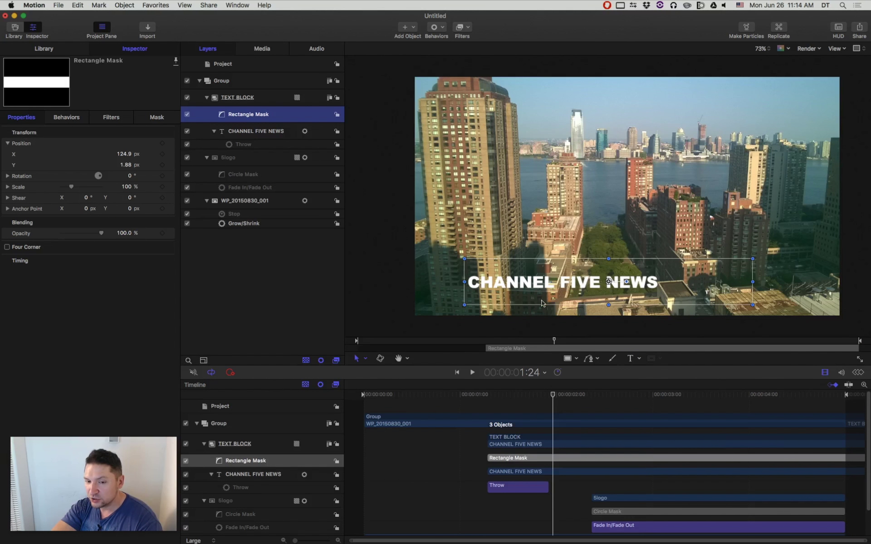
click(243, 268)
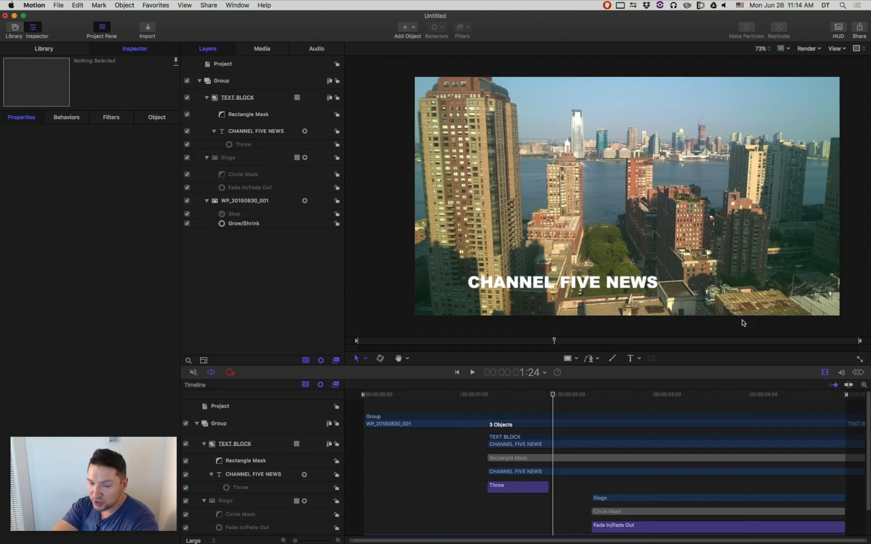
Turn on Show Full View Area so content beyond the canvas edges is displayed
click(840, 49)
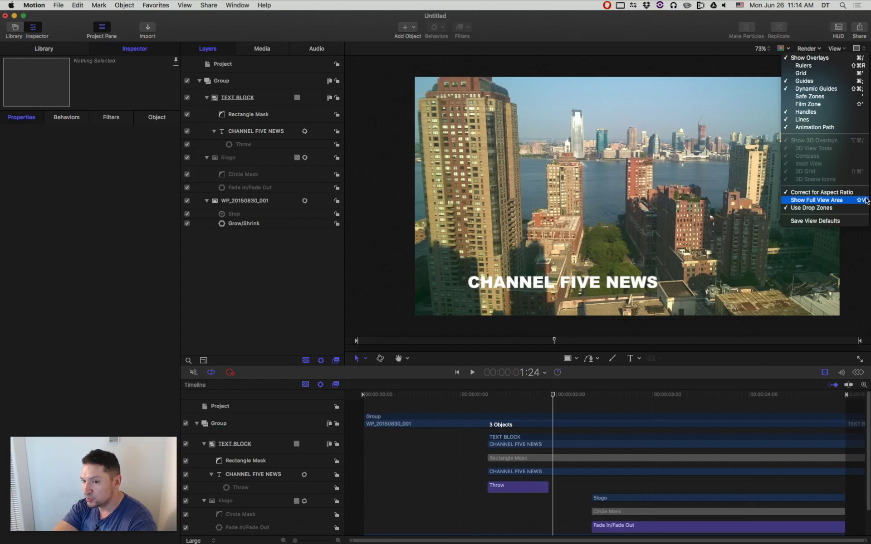
click(853, 204)
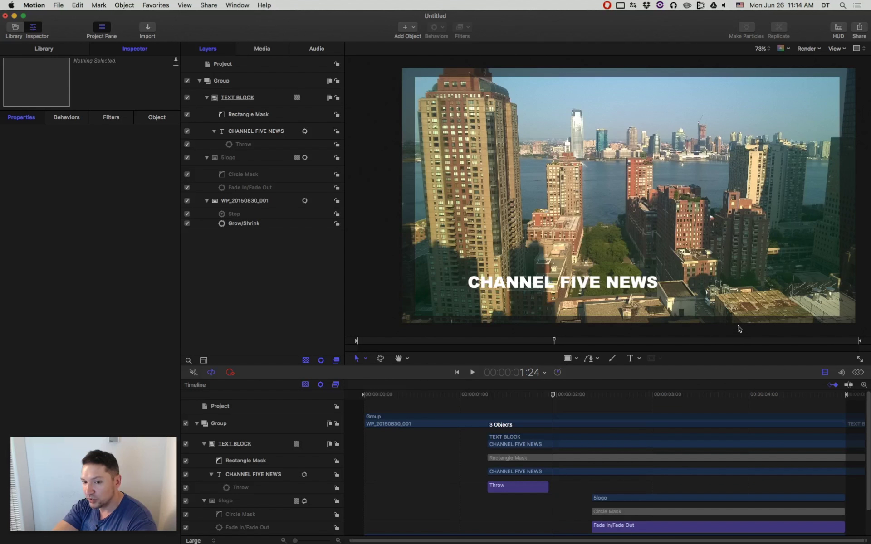
Add a test text object reading "jghjghjghjghjghjghj" over the middle of the photo
click(630, 358)
click(549, 174)
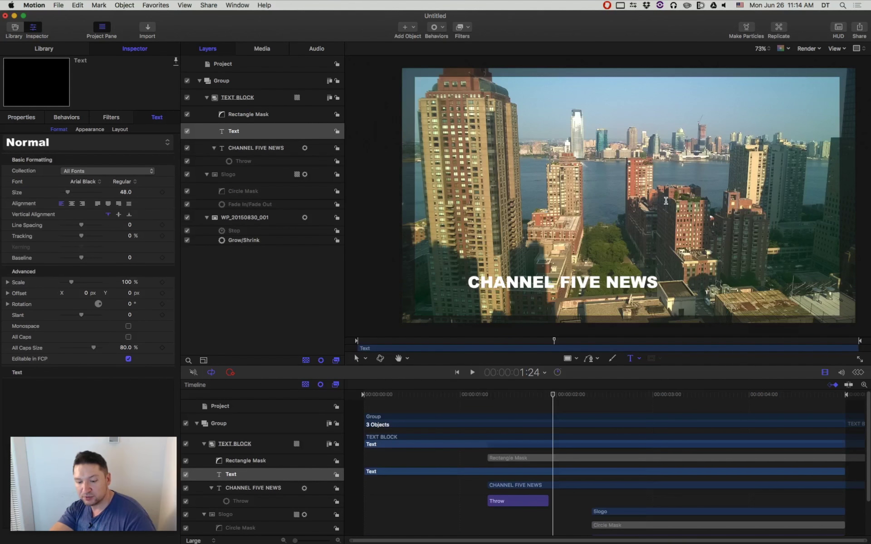
text(jghjghjghjghjghjghj)
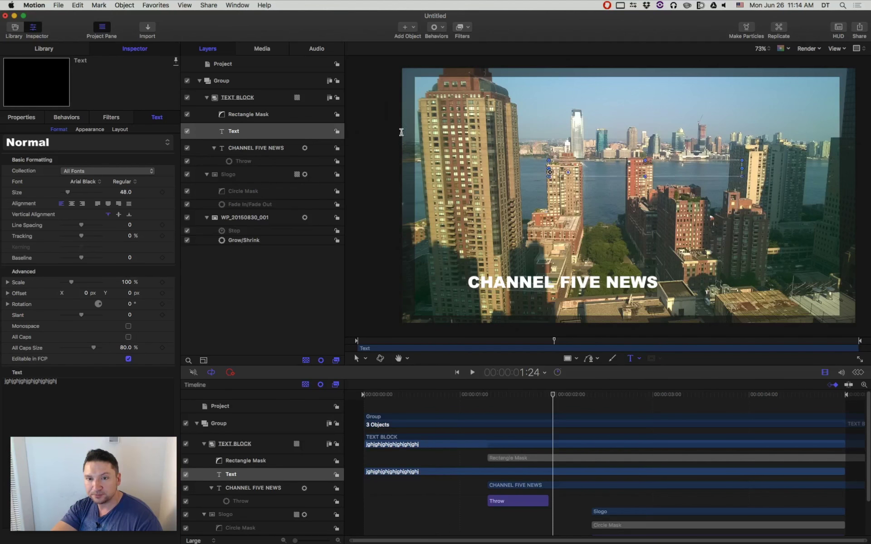
Move the test text out of the TEXT BLOCK group into the main Group and place it beyond the canvas's left edge
drag(263, 131, 226, 99)
drag(606, 174, 391, 164)
scroll(428, 239, left, 5)
click(436, 240)
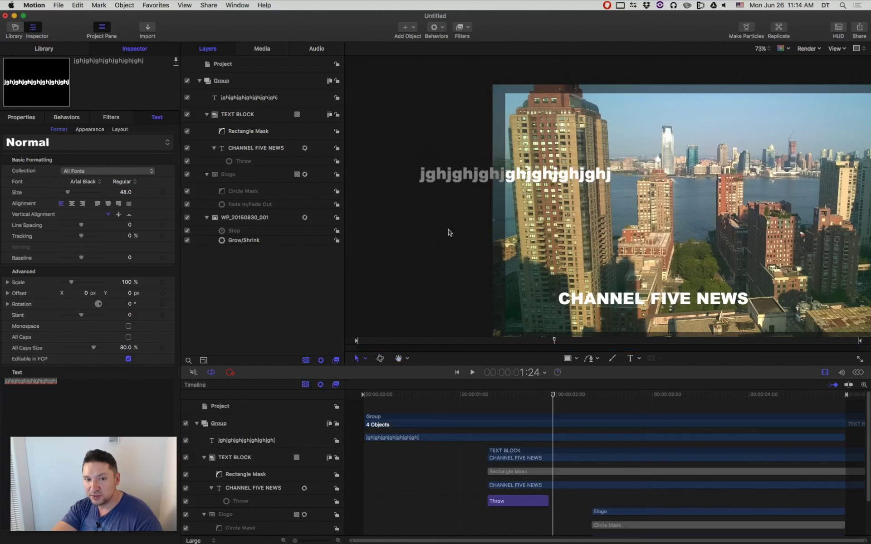
drag(483, 178, 427, 172)
key(h)
mouse_move(487, 172)
mouse_down()
mouse_move(559, 172)
mouse_move(497, 168)
mouse_up()
key(s)
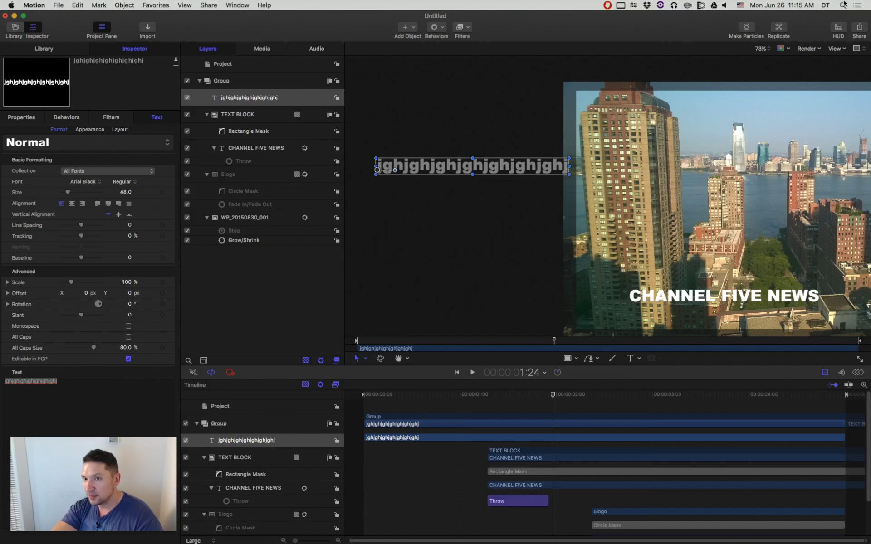
Turn Show Full View Area off and on again to compare how the off-canvas text is displayed
click(836, 48)
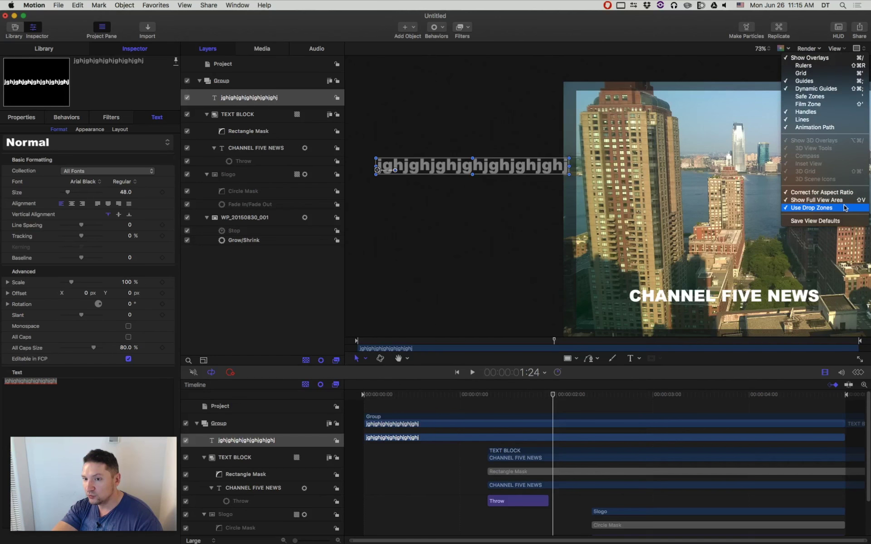
click(844, 200)
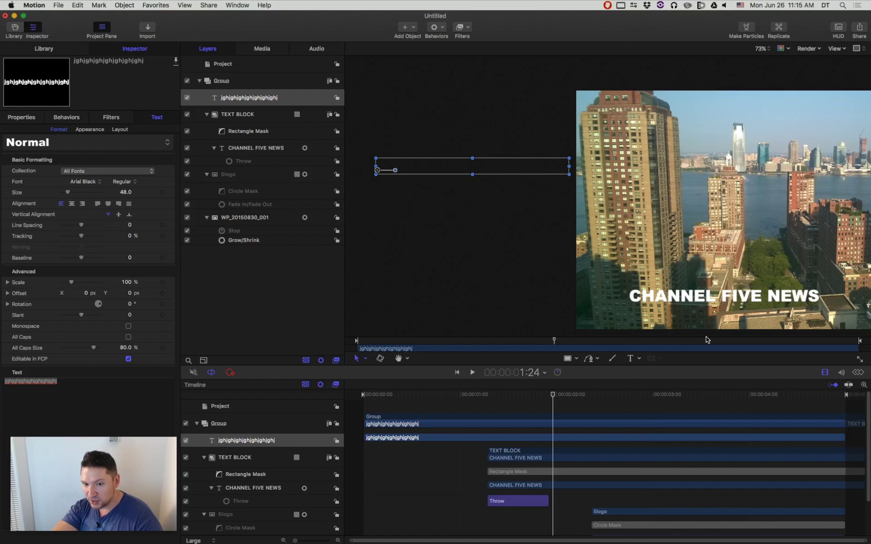
click(836, 49)
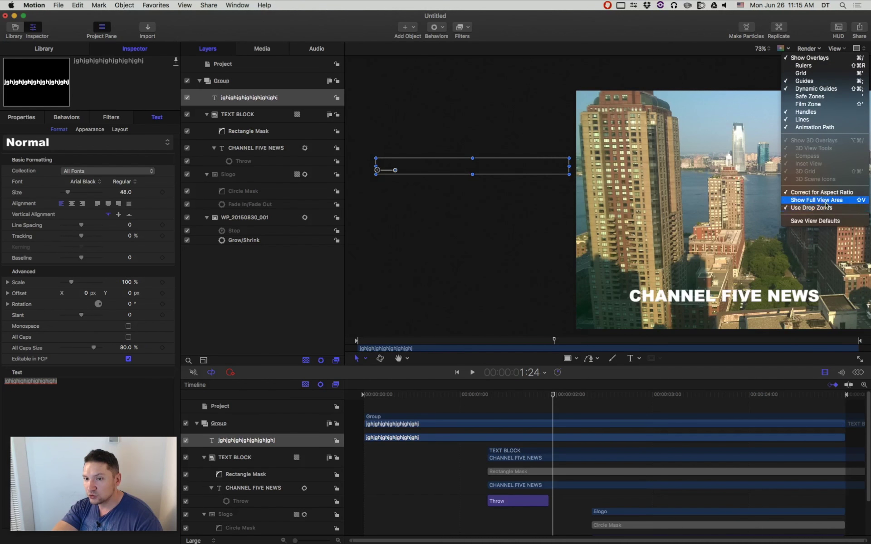
click(841, 200)
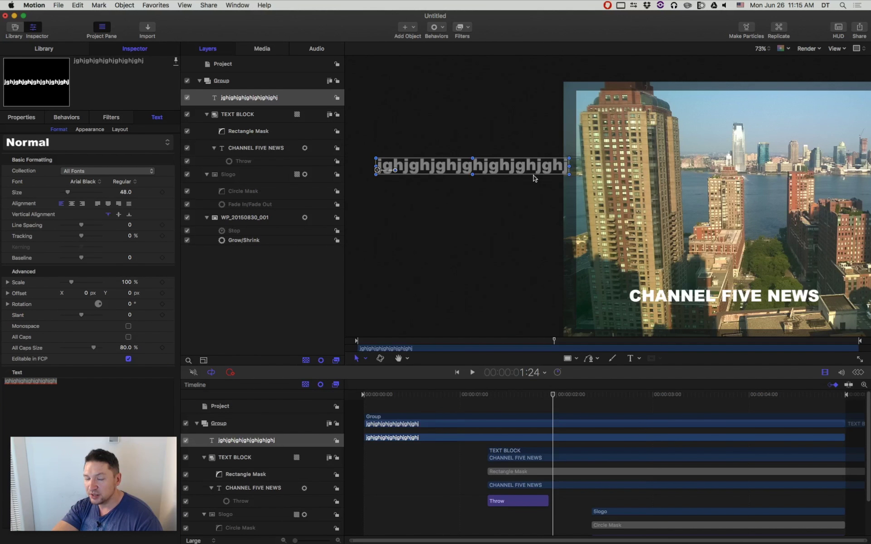
Delete the off-canvas test text
key(Delete)
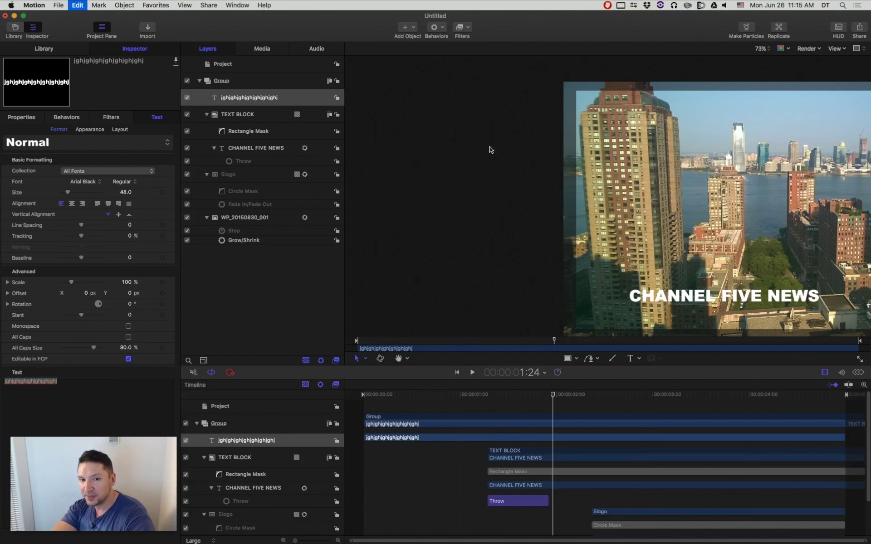
key(shift+z)
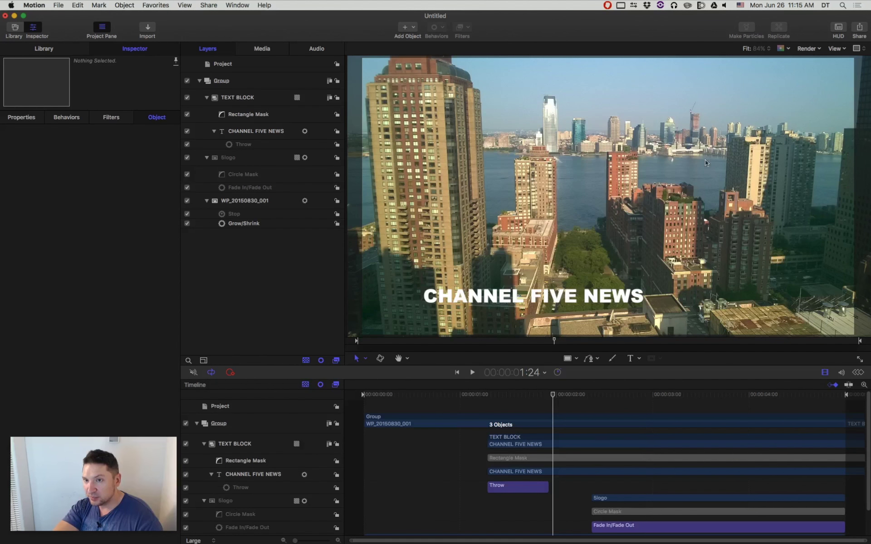
click(837, 48)
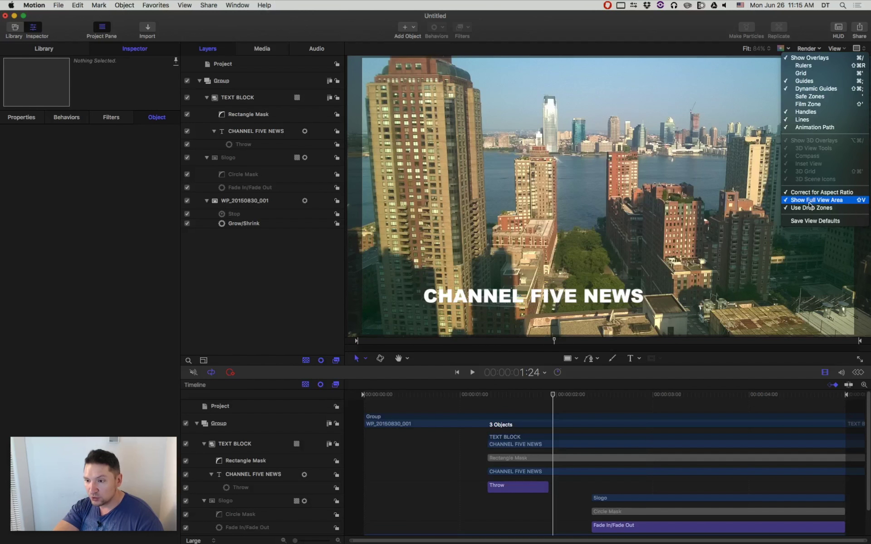
click(681, 20)
Try the NYC PR logo image at several positions across the canvas edge and over the photo, and delete it
key(super+minus)
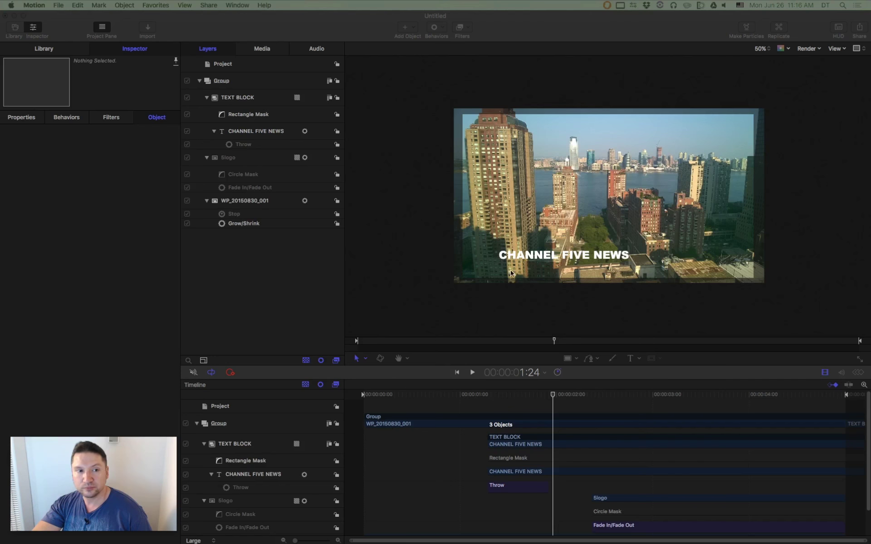
drag(598, 156, 613, 99)
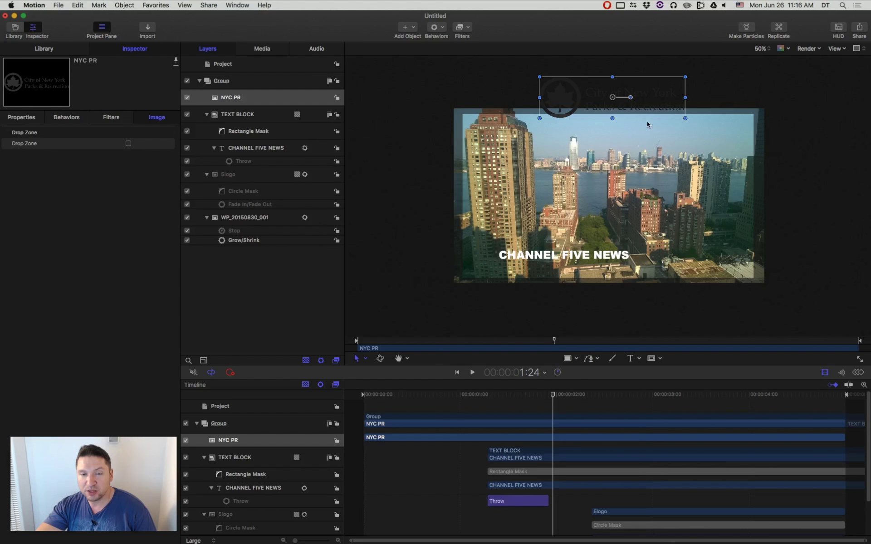
drag(598, 153, 606, 182)
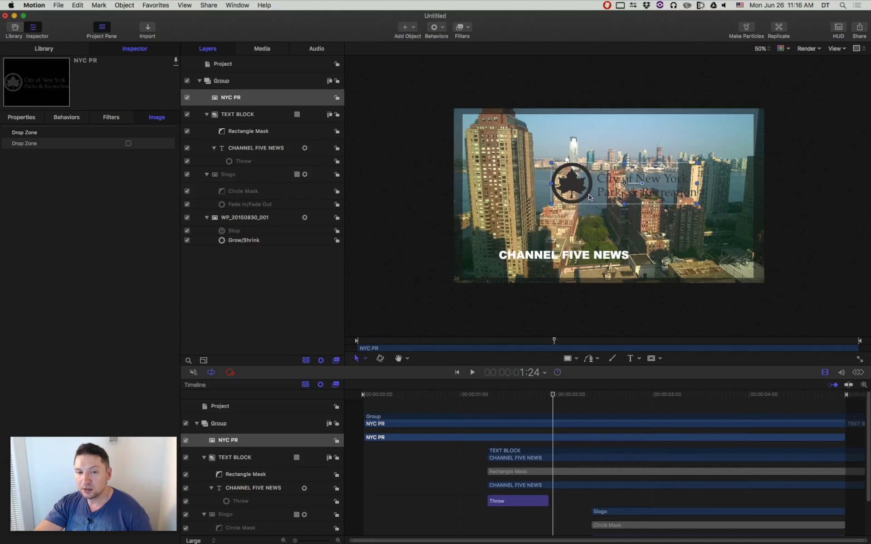
drag(585, 194, 571, 208)
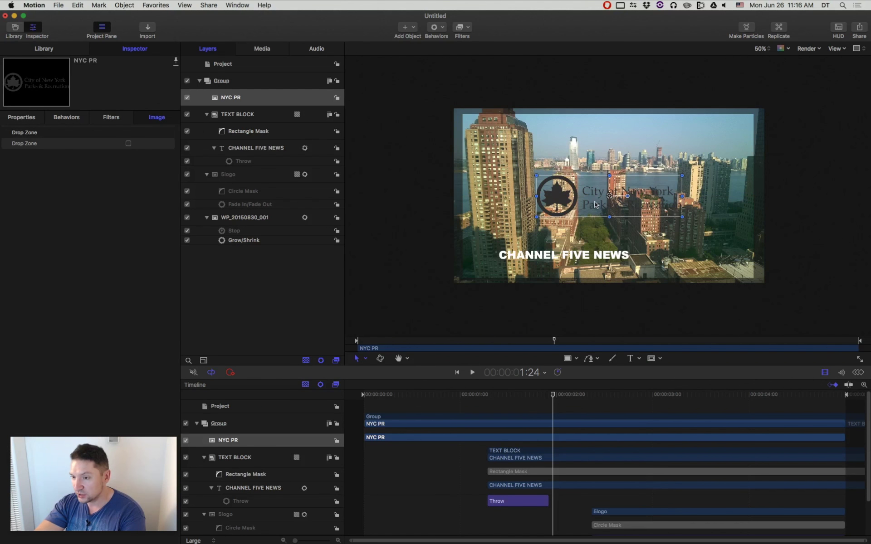
key(Delete)
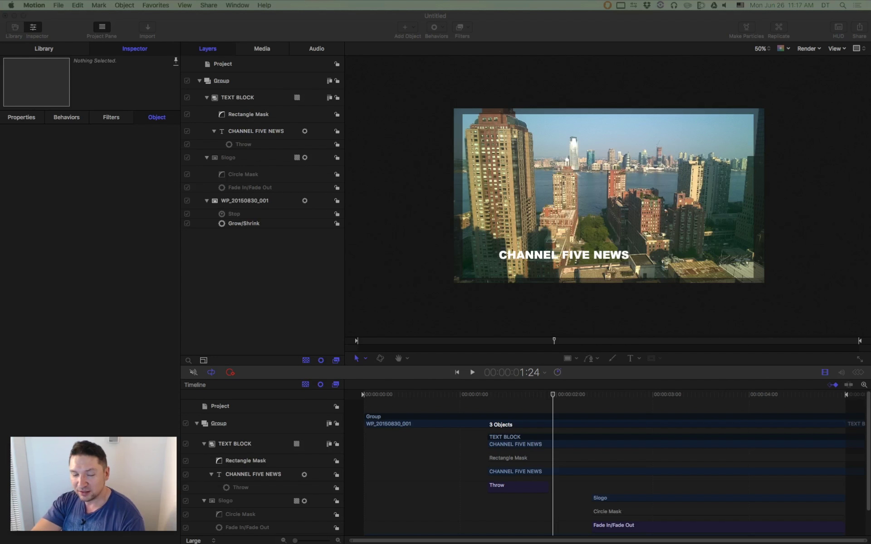
click(771, 82)
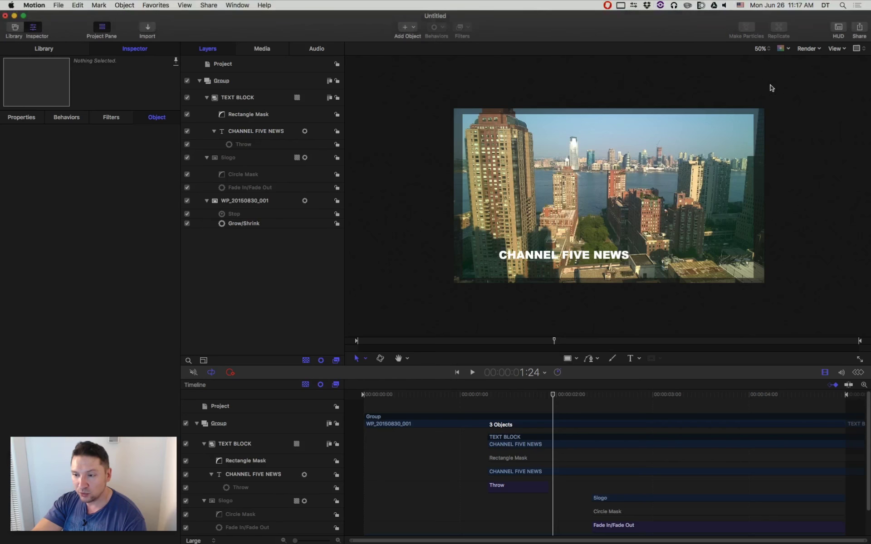